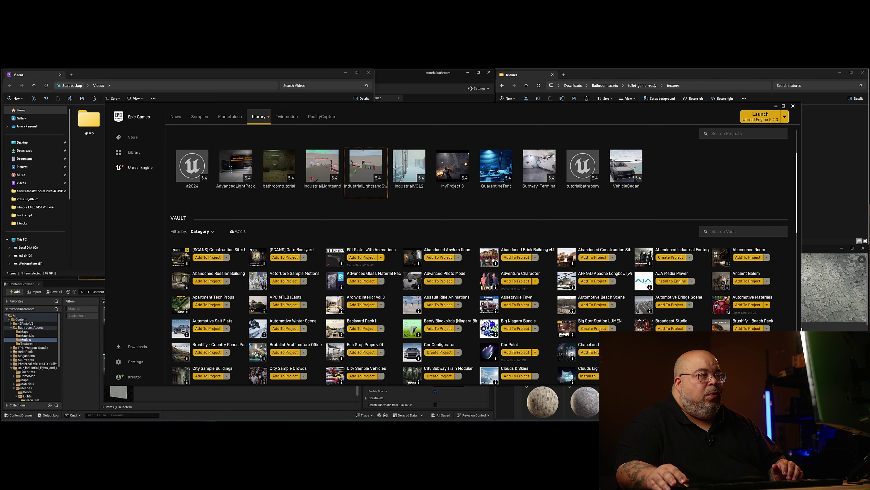
- Search the Vault for "fps" and view the FPS Weapon Bundle's product page and preview images
scroll(565, 260, down, 3)
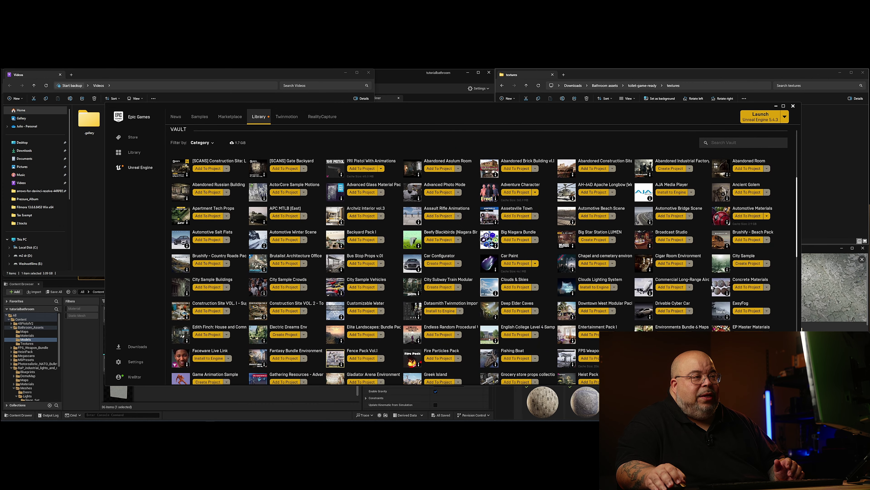
scroll(709, 290, down, 1)
scroll(641, 287, up, 2)
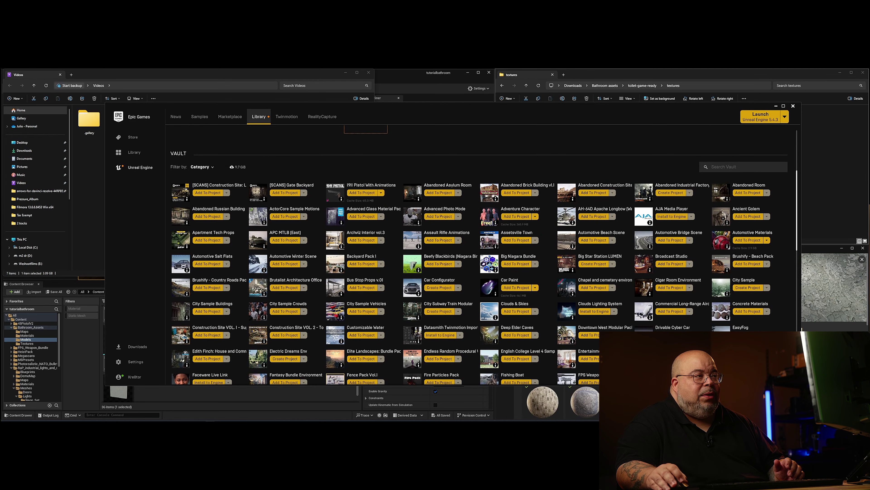
click(734, 167)
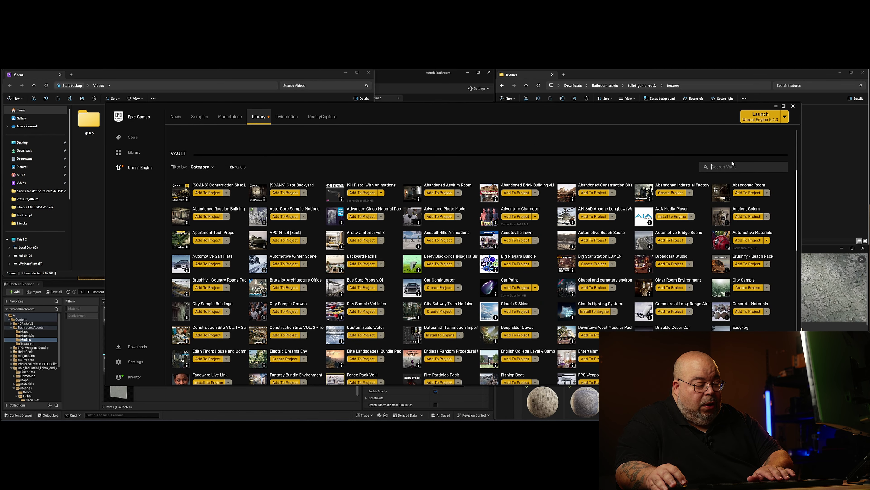
text(fps)
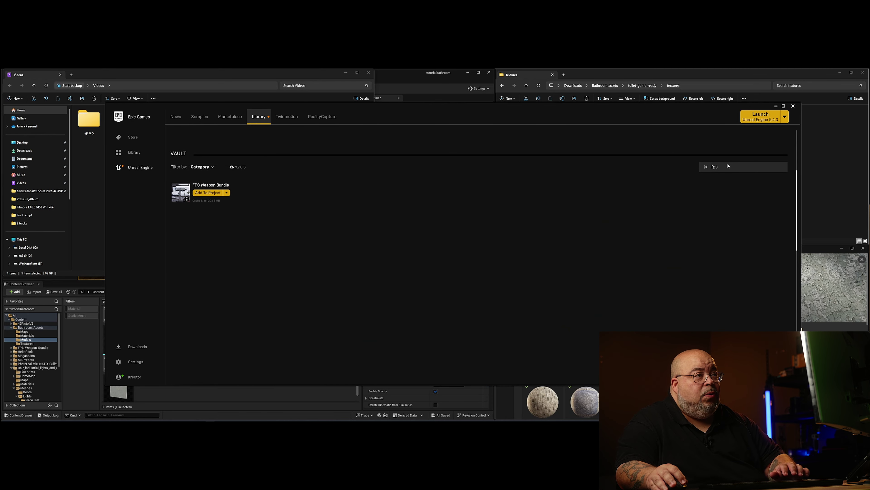
click(210, 185)
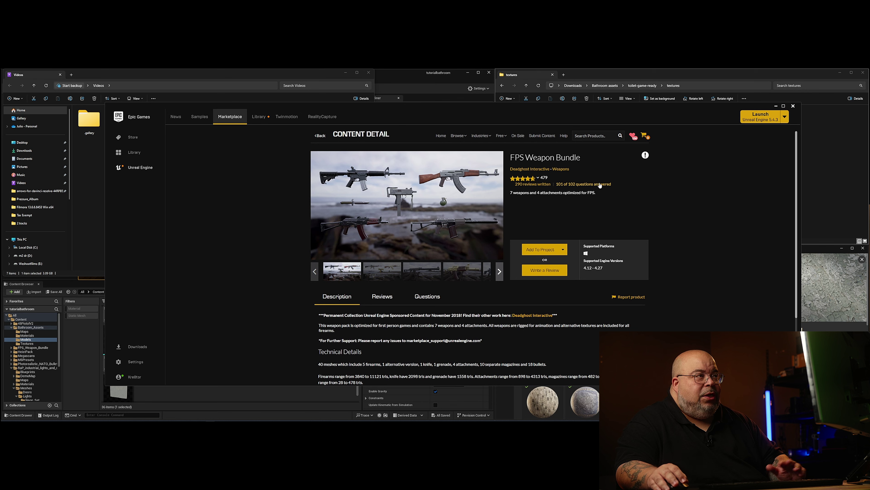
click(422, 277)
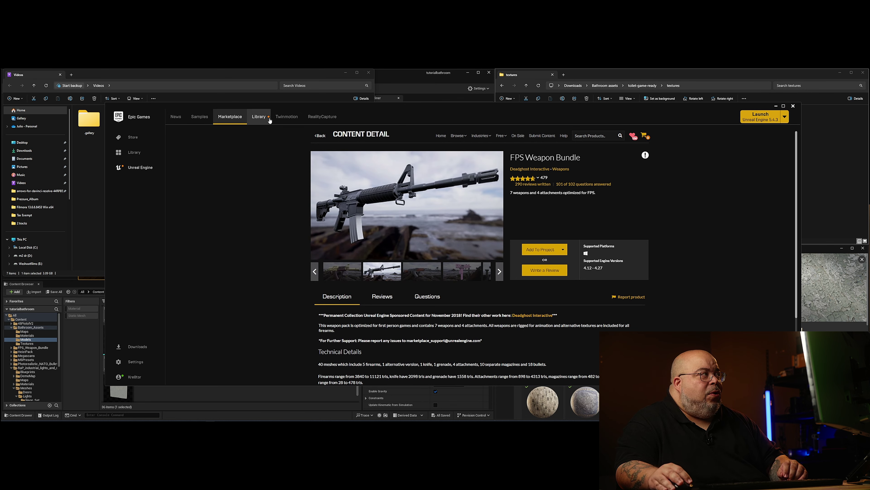
- Search the Library's Vault for "nato" and open the NATO Standard Bullets product page
click(259, 116)
drag(728, 167, 671, 163)
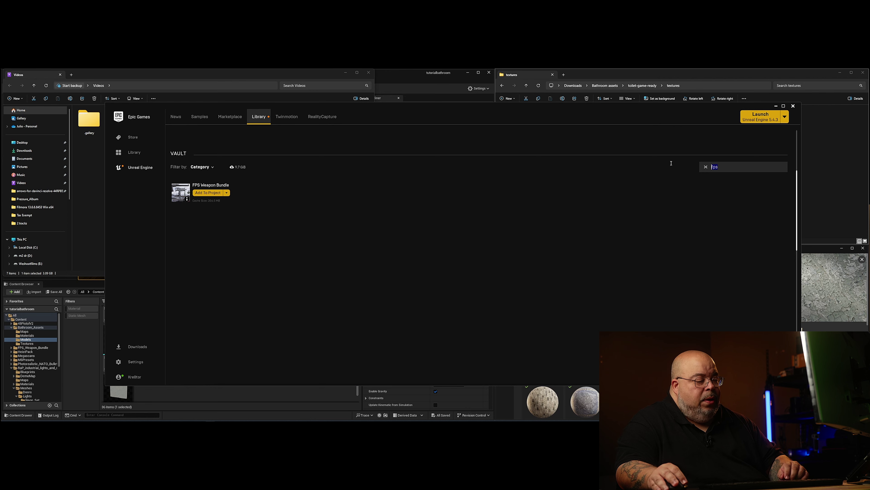
text(nato)
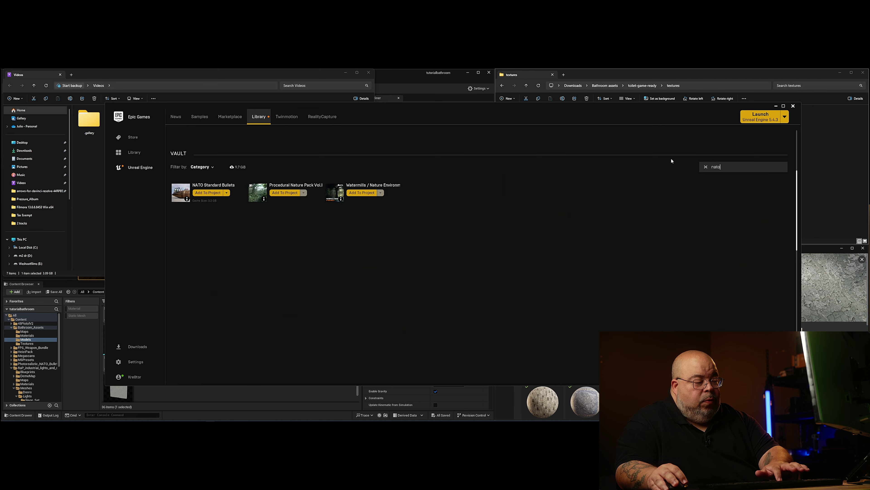
click(215, 185)
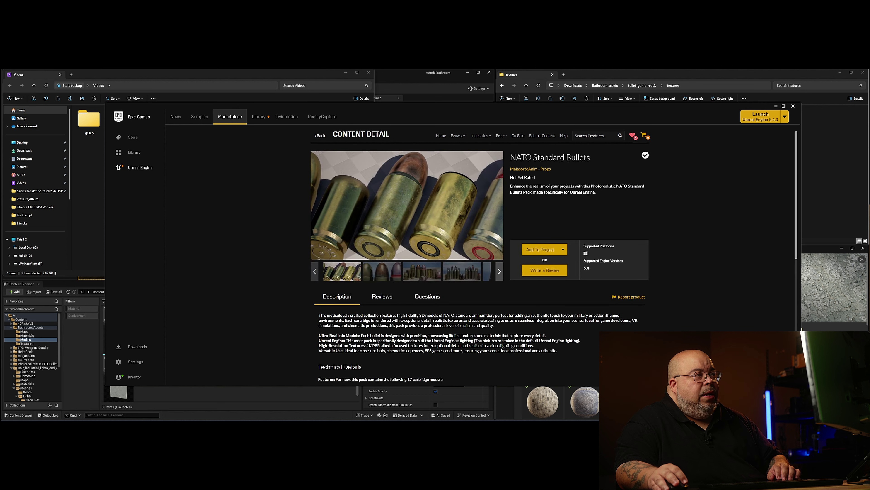
- Look through the preview images on the NATO Standard Bullets page
click(422, 271)
click(463, 272)
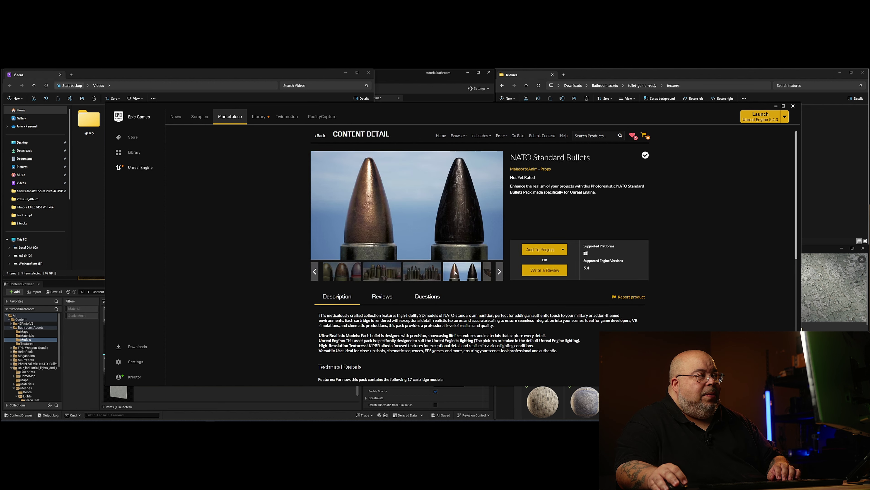
click(468, 273)
click(472, 272)
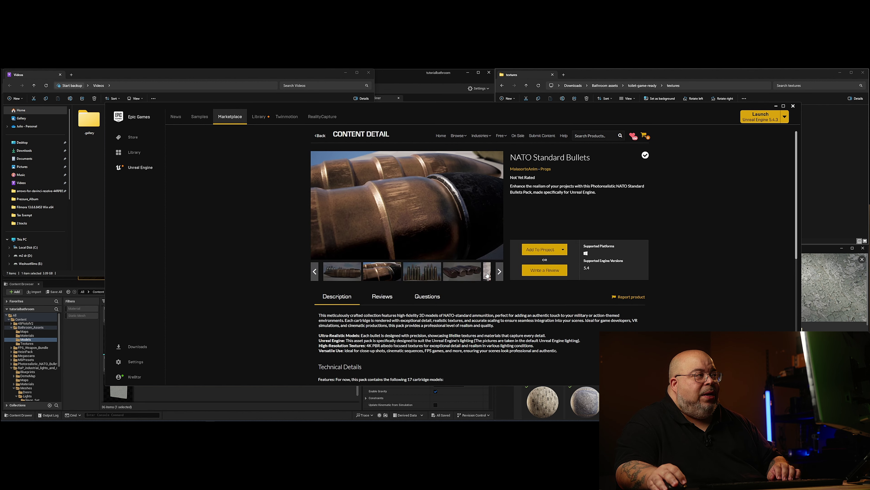
click(483, 274)
scroll(410, 210, down, 2)
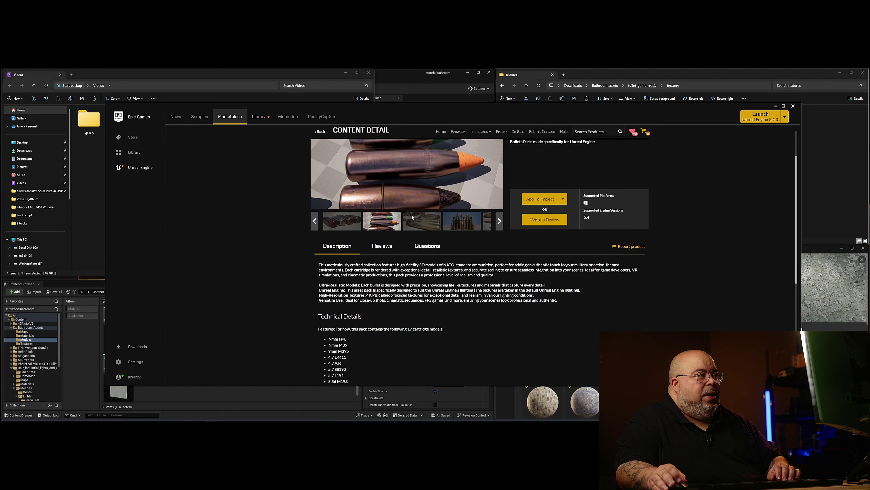
click(475, 221)
click(463, 221)
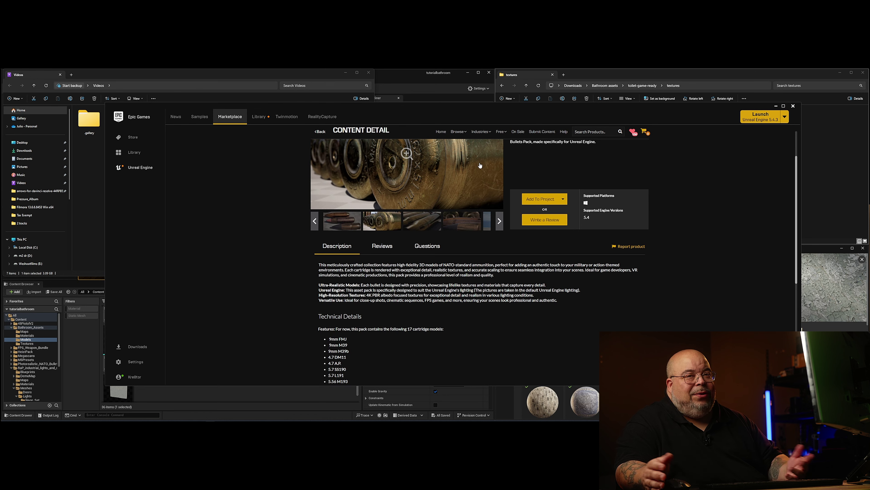
- Return to the Unreal Editor level and collapse the expanded asset folders, including Bathroom_Assets, in the project's folder tree
click(776, 106)
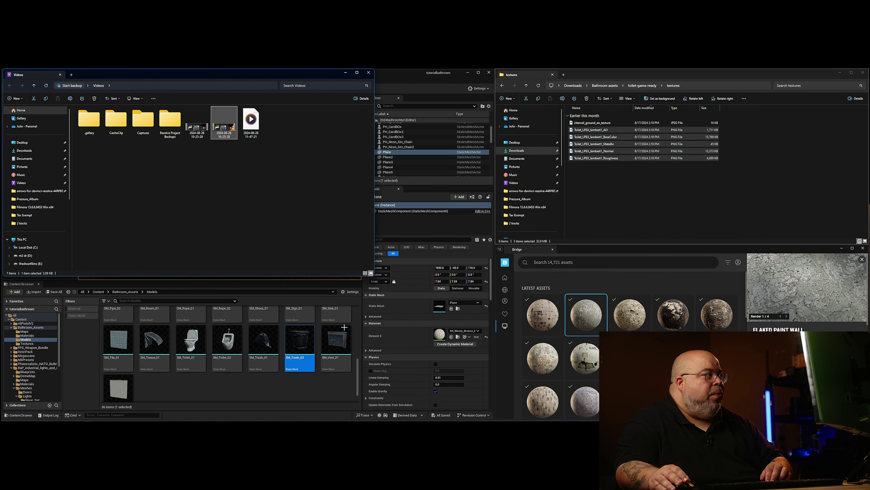
click(368, 73)
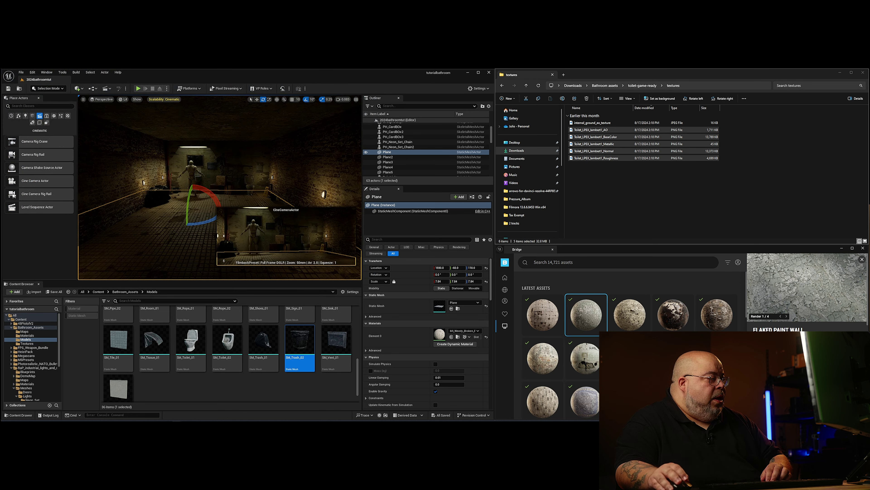
scroll(170, 200, down, 3)
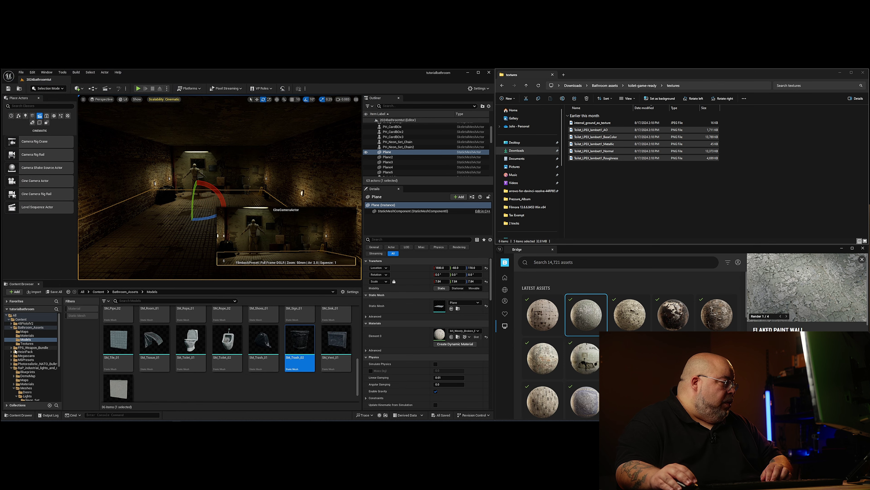
click(11, 368)
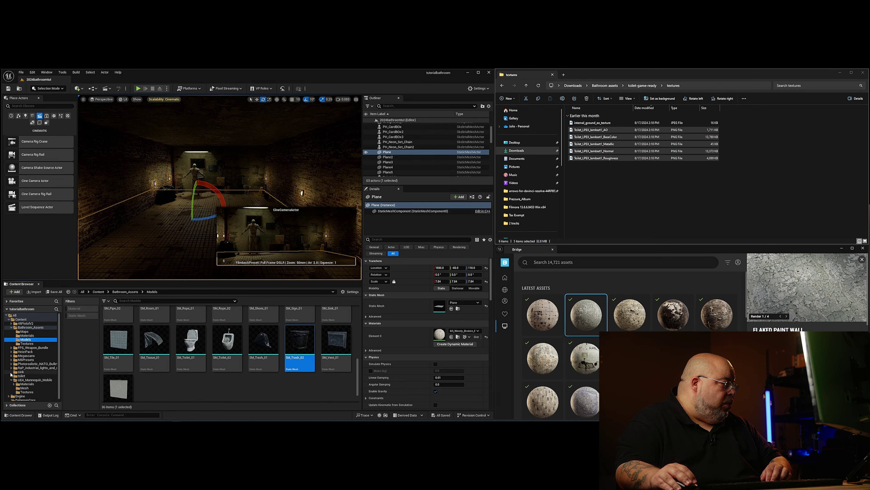
click(11, 380)
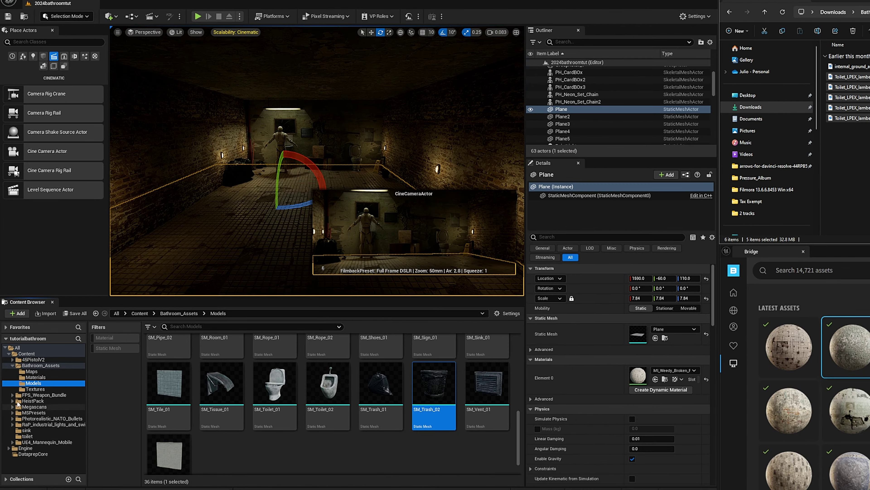
click(14, 366)
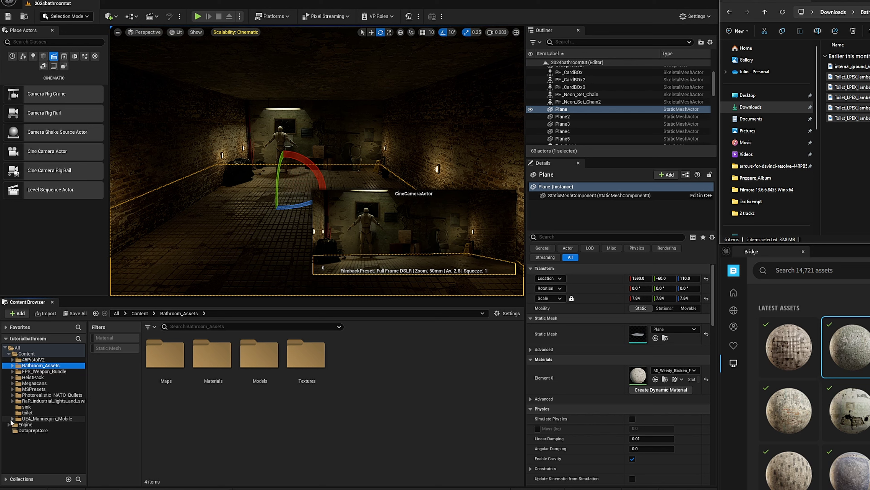
- Look through the 556, 50_BMG and 762x51 subfolders of Photorealistic_NATO_Bullets
double_click(37, 397)
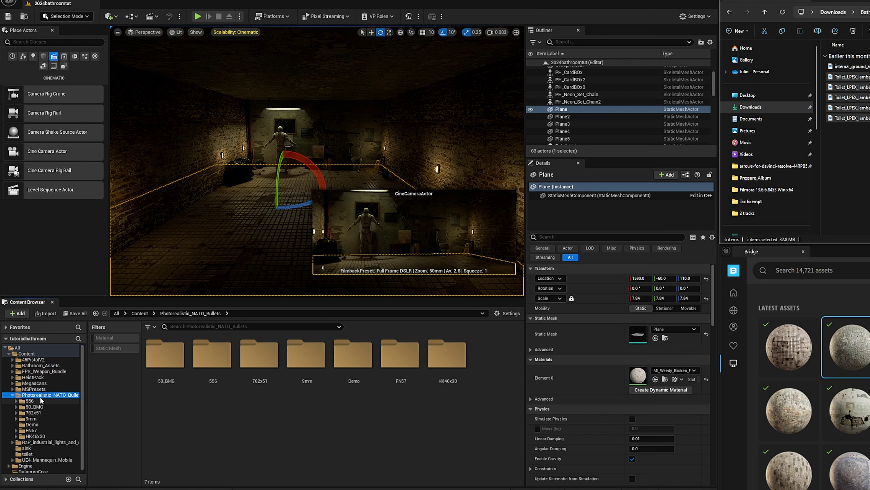
double_click(37, 400)
click(36, 412)
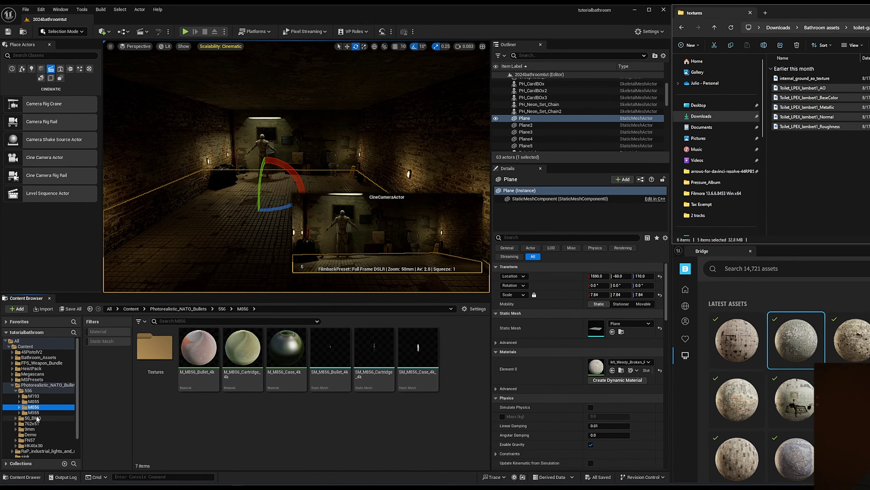
click(37, 430)
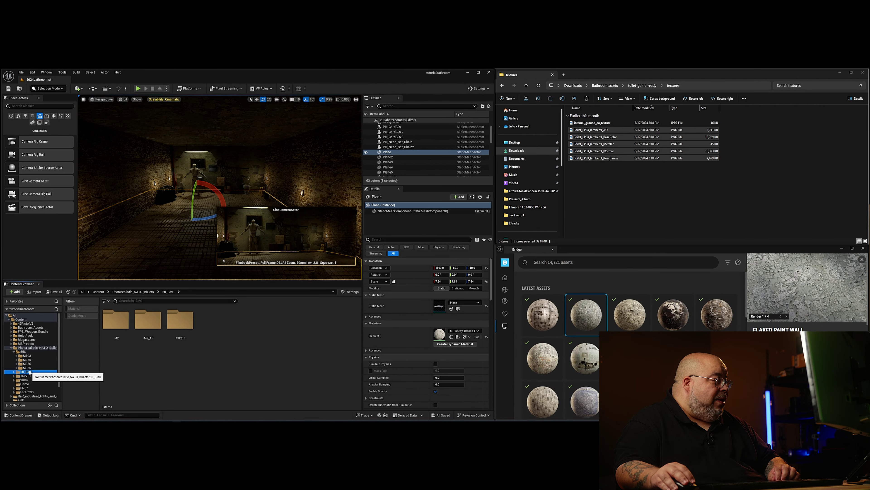
click(30, 377)
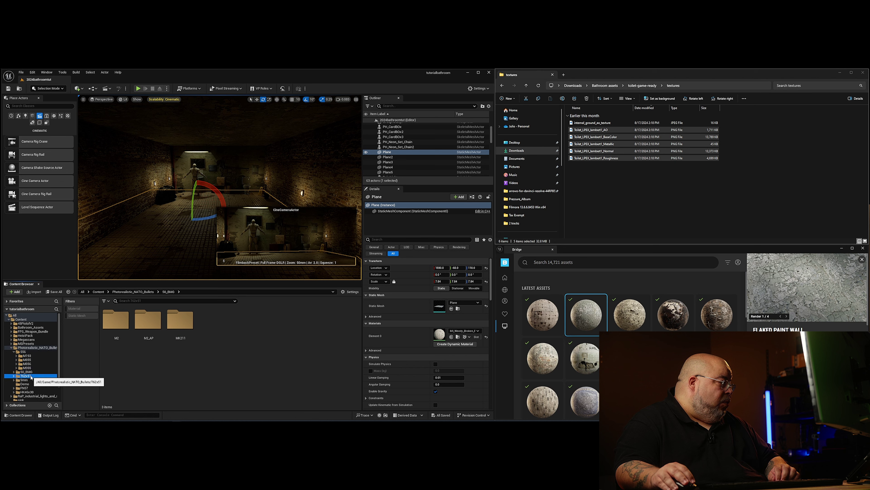
- Filter the entire Photorealistic_NATO_Bullets folder to list only its static meshes
click(34, 347)
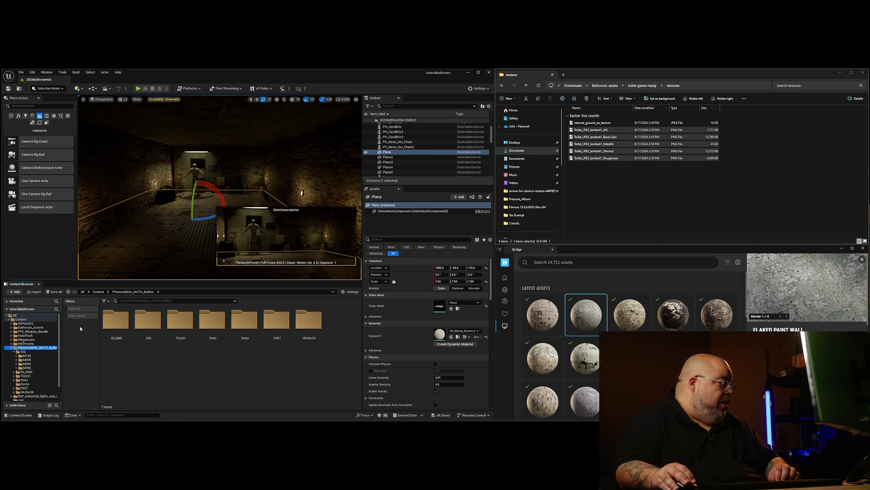
click(80, 316)
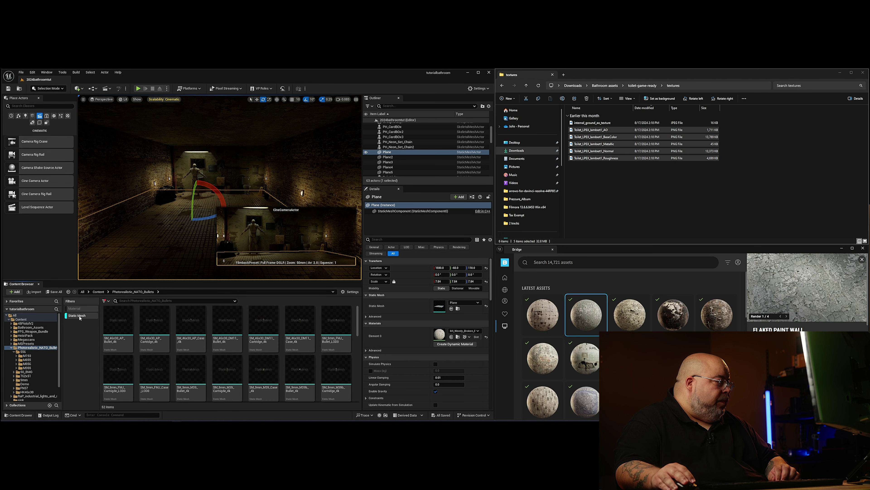
scroll(266, 351, down, 3)
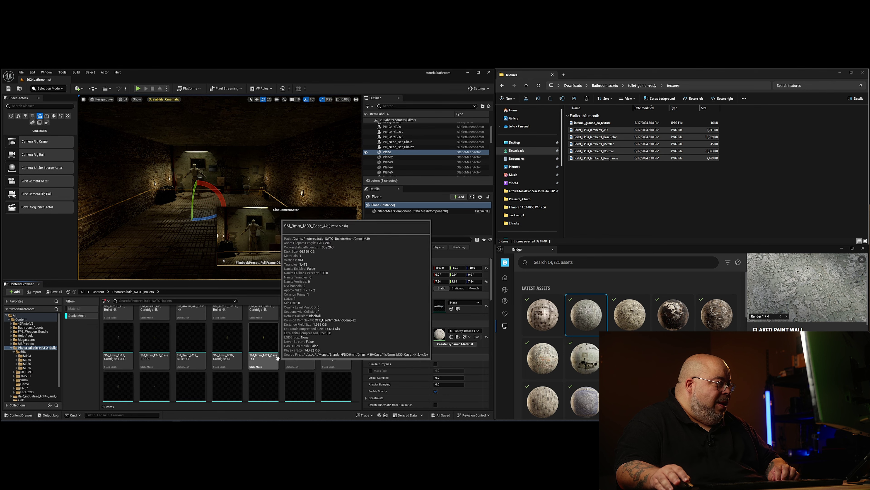
scroll(278, 359, down, 3)
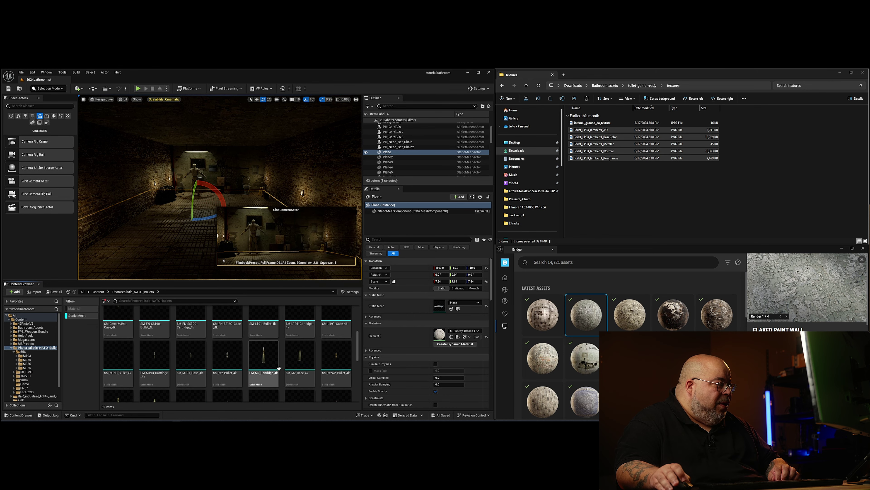
- Place the SM_9mm_M39_Cartrigde_4k static mesh on the tiled floor in front of the mannequin
scroll(181, 232, up, 5)
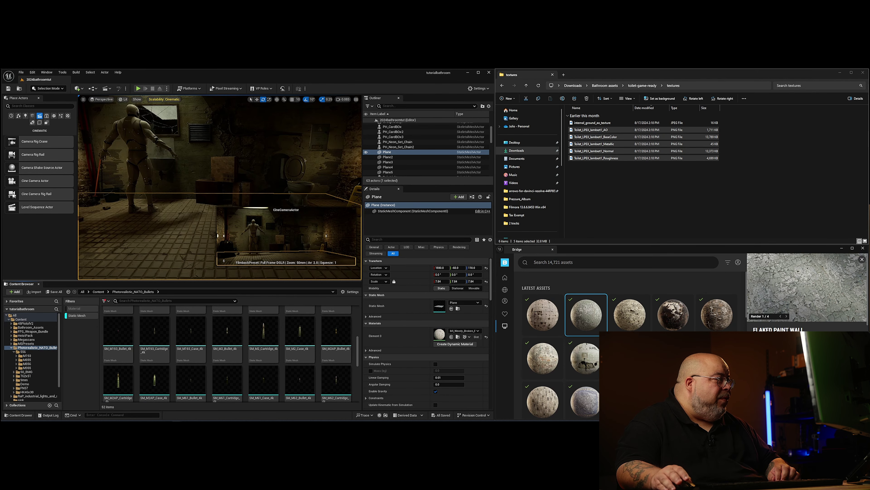
scroll(181, 232, down, 5)
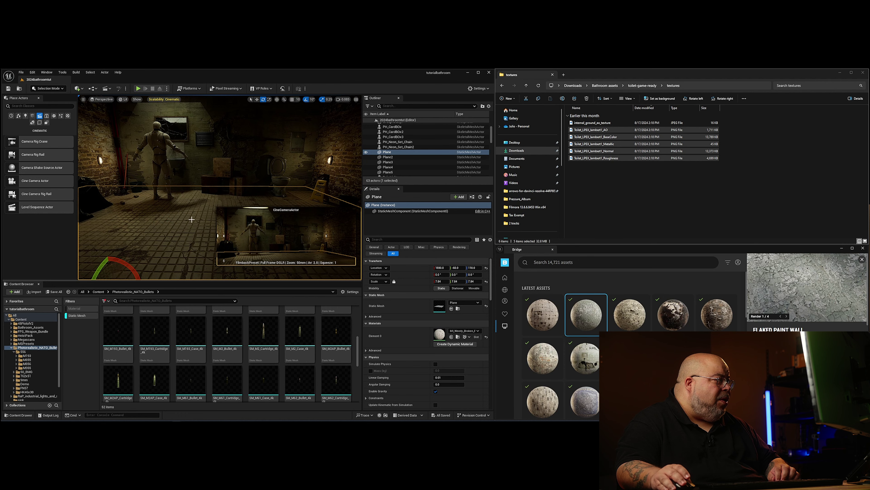
scroll(191, 219, up, 5)
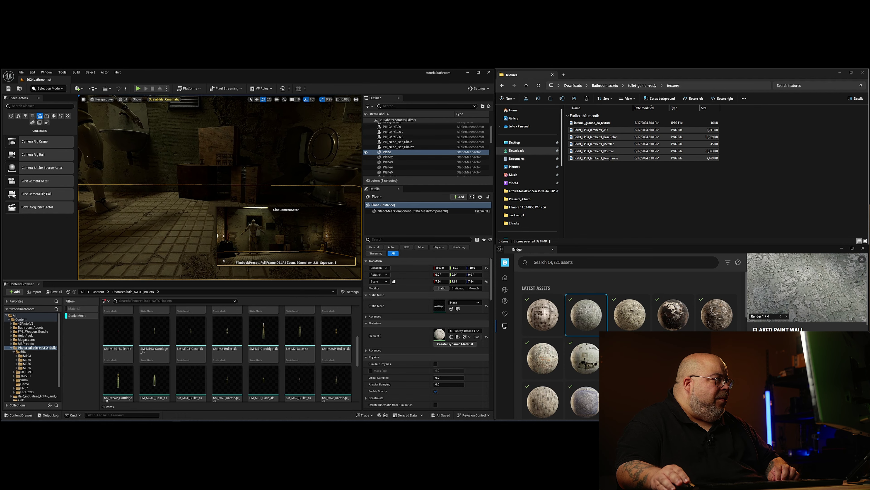
drag(188, 199, 190, 222)
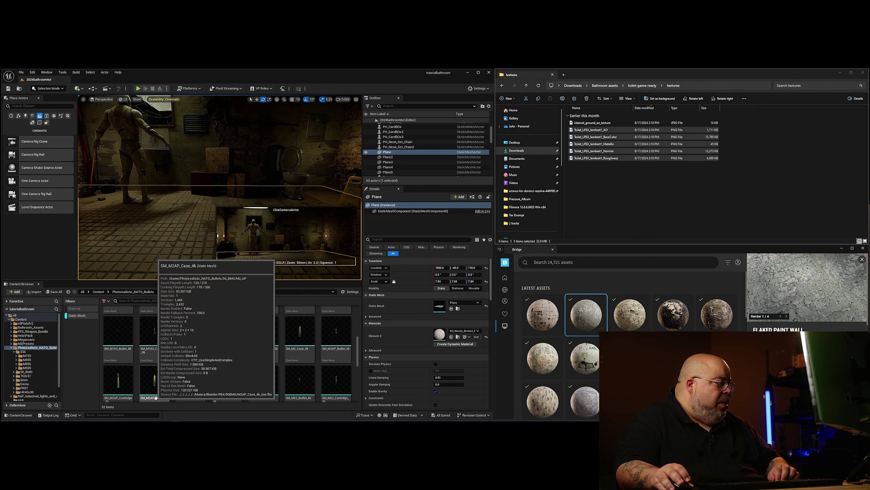
scroll(308, 379, down, 2)
scroll(268, 378, down, 10)
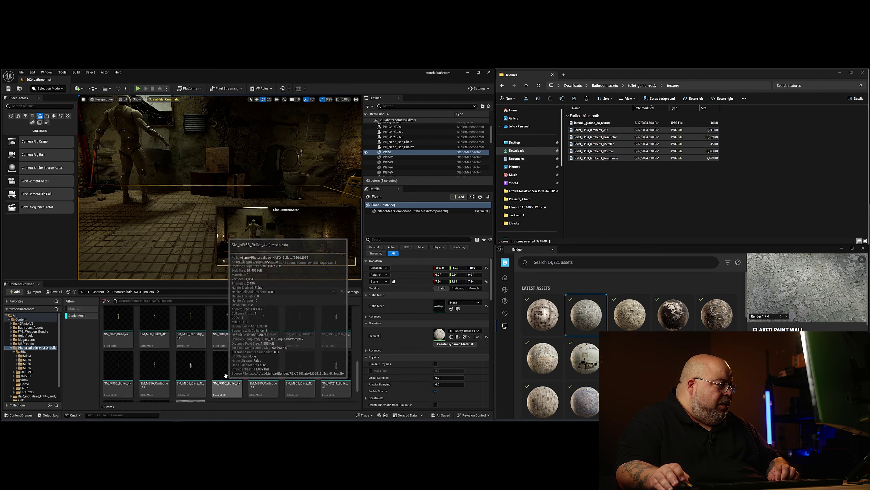
scroll(235, 378, up, 8)
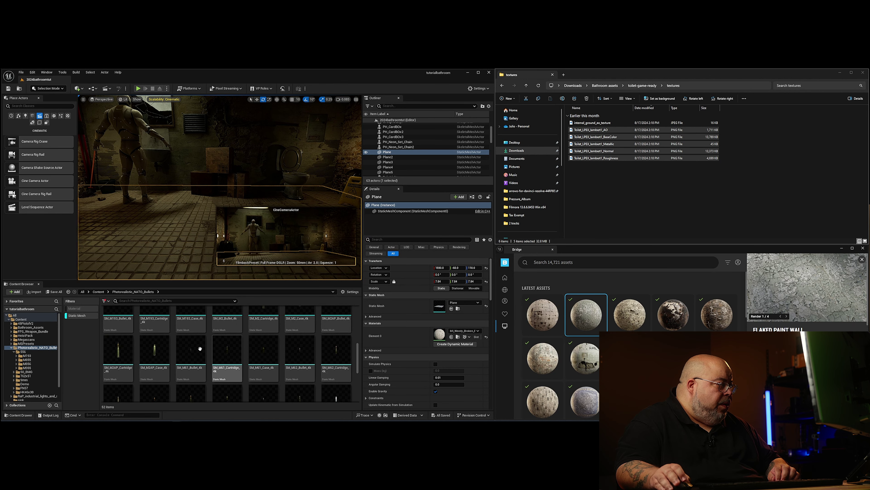
scroll(263, 347, up, 2)
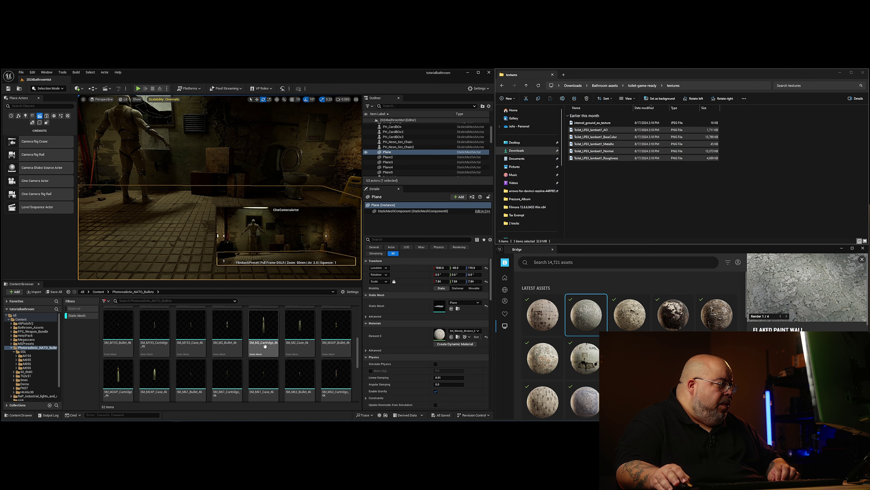
scroll(263, 347, up, 2)
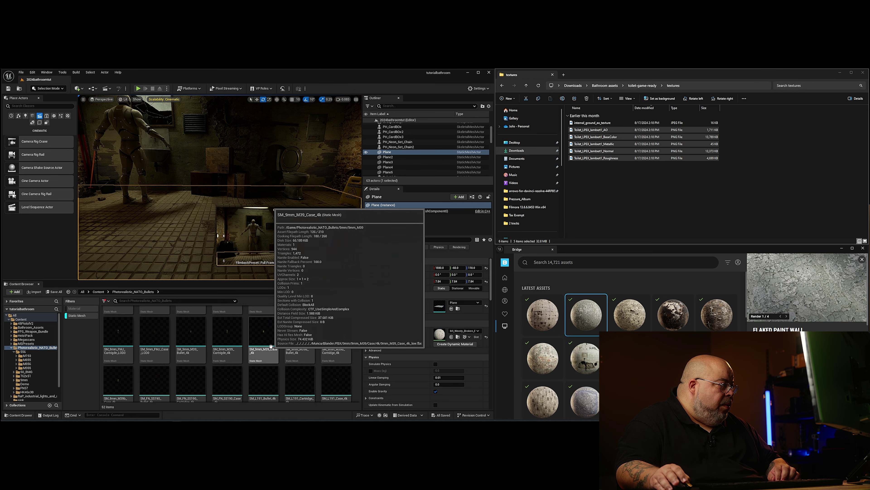
drag(227, 338, 185, 255)
drag(169, 221, 170, 221)
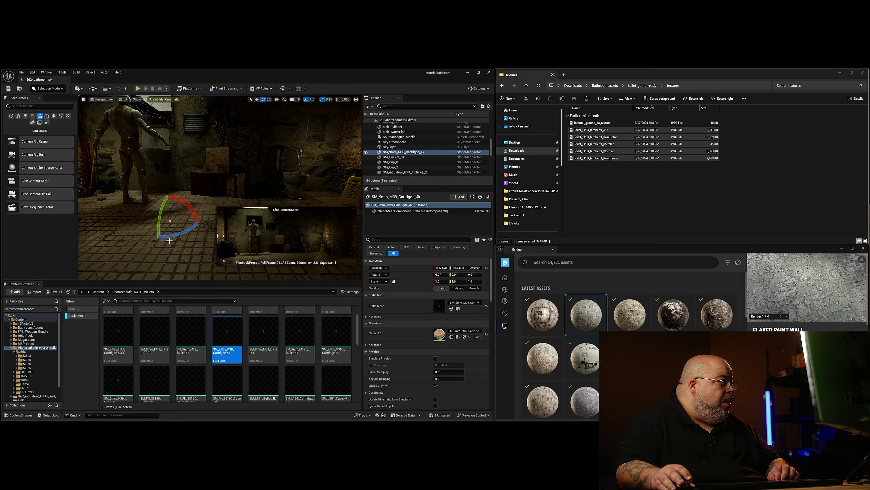
key(f)
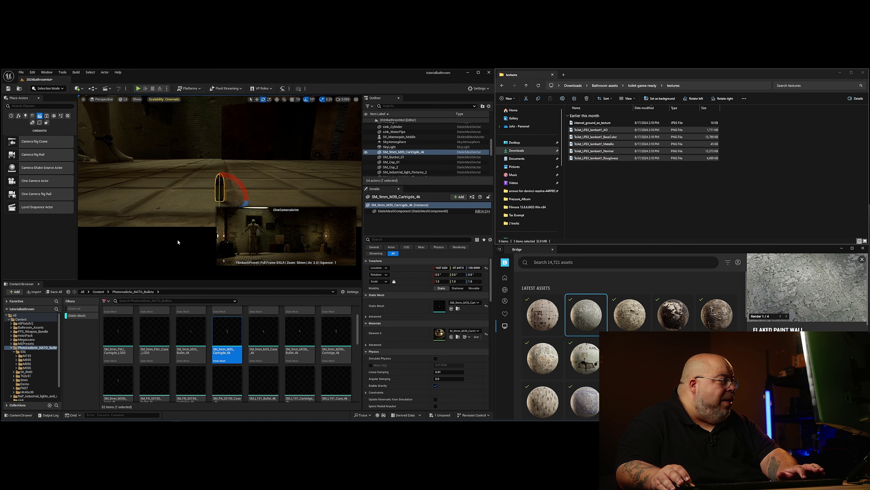
- Rotate the 9mm M39 cartridge 90 degrees onto its side and settle it on the floor surface
click(197, 206)
click(219, 186)
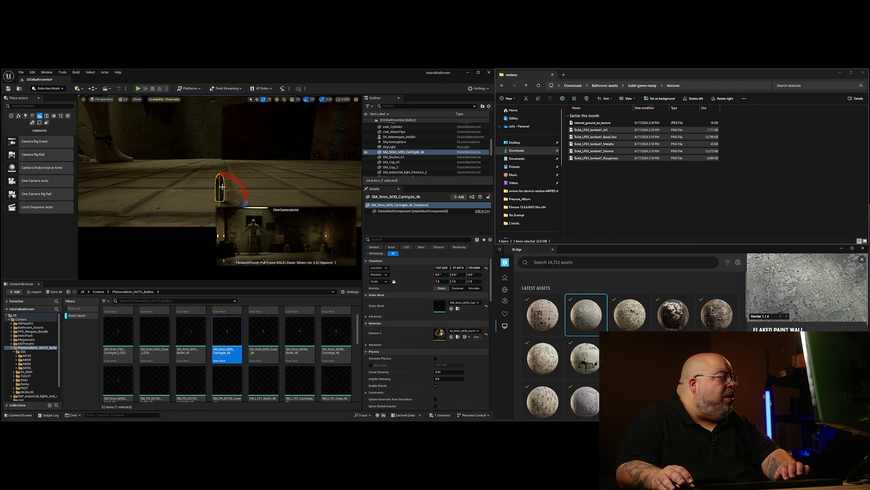
drag(246, 194, 190, 200)
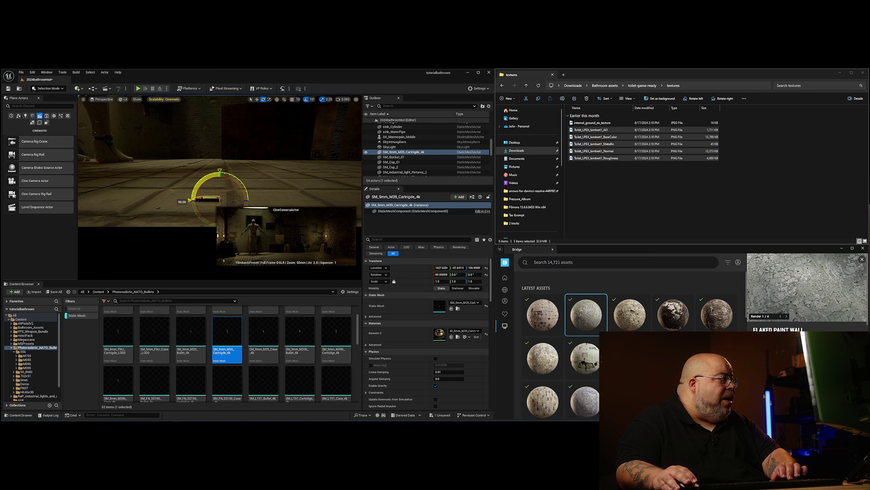
key(w)
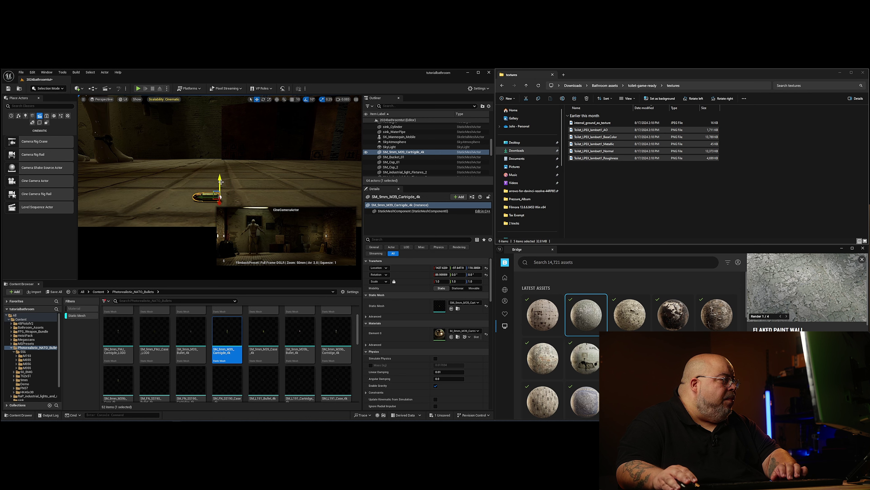
click(237, 186)
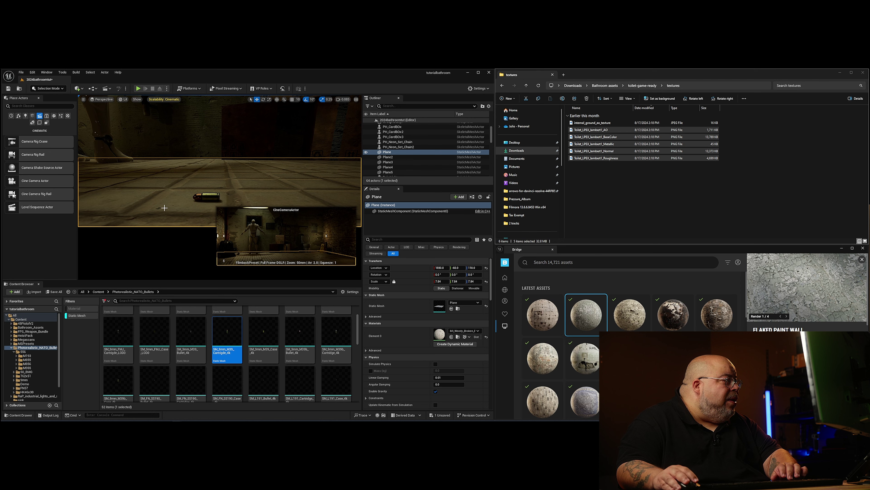
drag(237, 186, 243, 171)
- Scatter several duplicates of the 9mm M39 cartridge across the floor, turning copies to different angles
right_drag(173, 199, 223, 165)
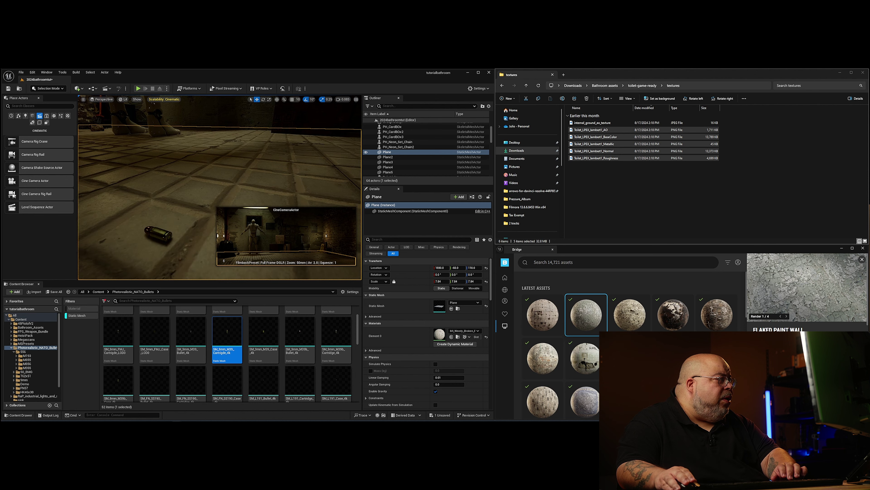
scroll(203, 200, down, 3)
scroll(204, 200, up, 3)
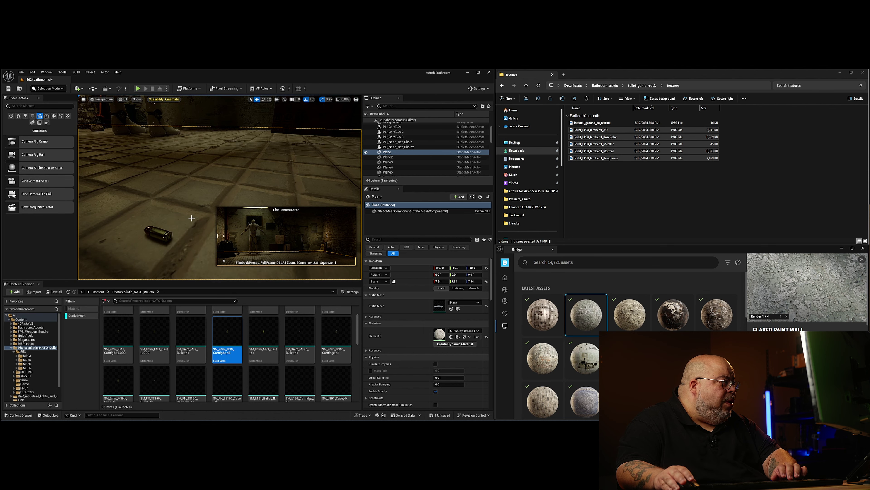
scroll(192, 218, down, 3)
right_drag(195, 211, 130, 205)
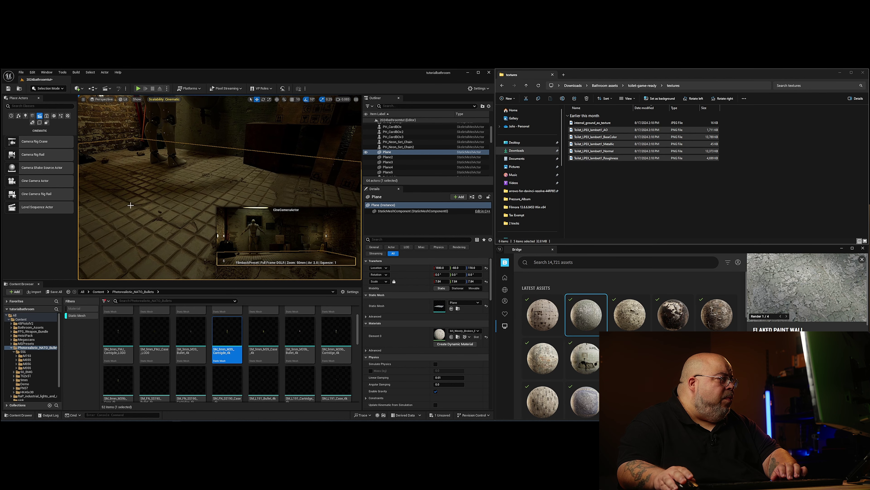
click(160, 211)
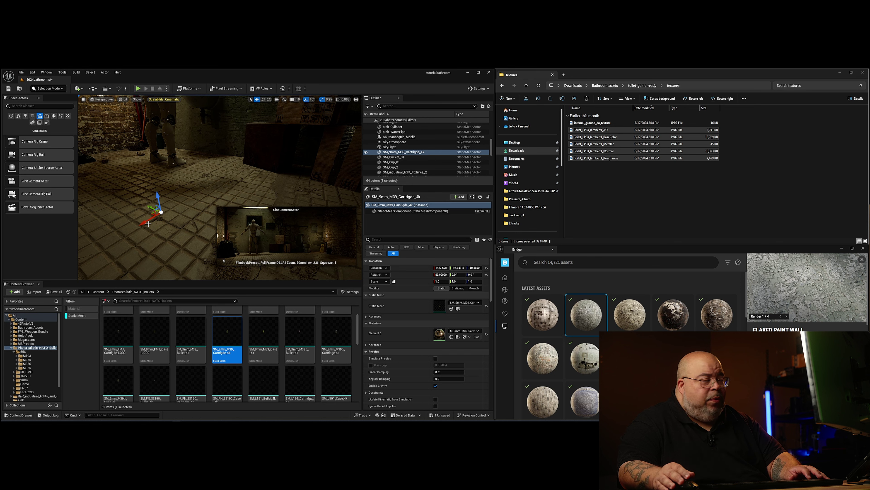
alt+drag(142, 223, 161, 203)
key(e)
key(w)
alt+drag(183, 190, 102, 224)
key(e)
alt+drag(110, 216, 199, 217)
key(e)
drag(178, 229, 149, 207)
key(w)
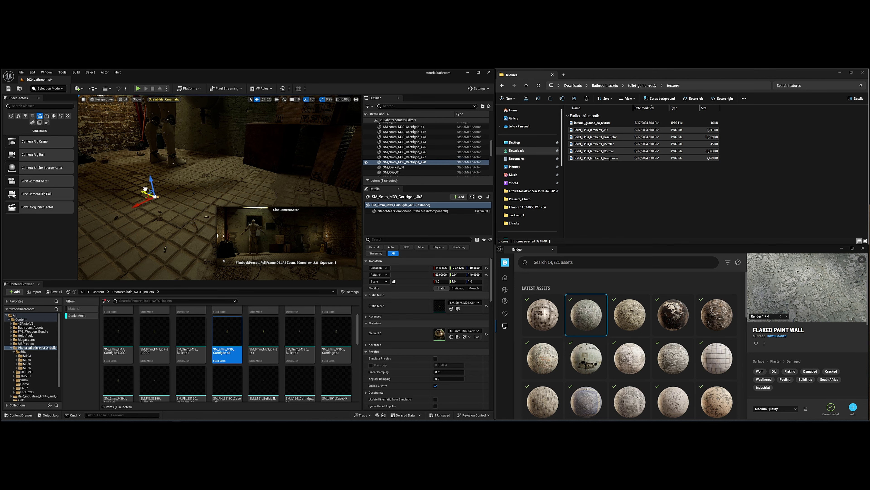
- Place the SM_9mm_FMJ_Cartrigde_LOD0 mesh on its side on the floor and scatter duplicates among the other cartridges
drag(118, 332, 196, 212)
key(f)
key(e)
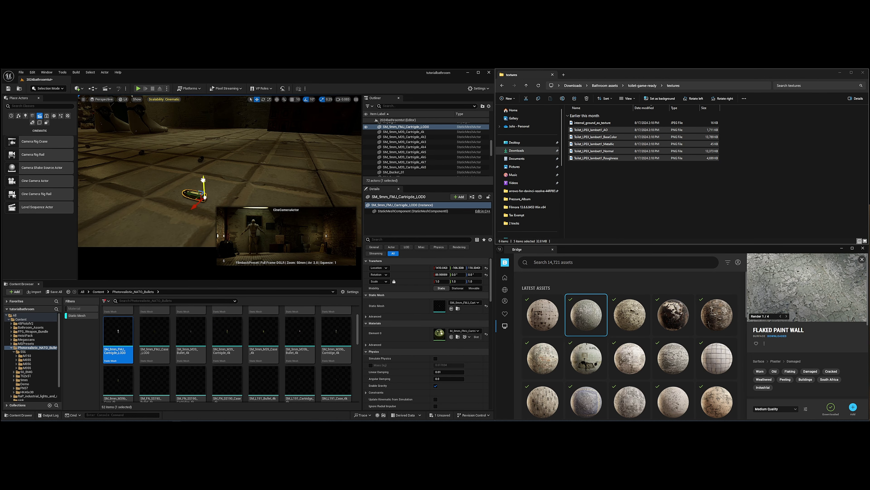
click(205, 172)
scroll(206, 172, down, 8)
drag(204, 180, 275, 199)
click(216, 188)
alt+drag(275, 200, 109, 201)
alt+drag(107, 191, 166, 205)
- Place the SM_46x30_AP_Case_4k mesh on the floor and rotate it to lie on its side
scroll(251, 350, up, 2)
drag(191, 327, 170, 202)
key(f)
key(e)
click(171, 222)
click(170, 223)
click(168, 252)
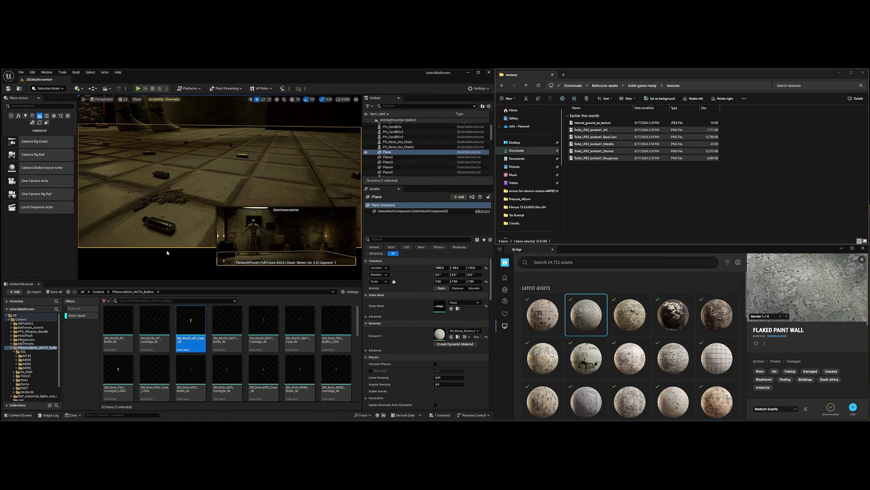
middle_drag(168, 252, 167, 277)
- Scatter duplicates of the 46x30 AP case across the floor with varied rotations
click(176, 177)
scroll(247, 194, down, 5)
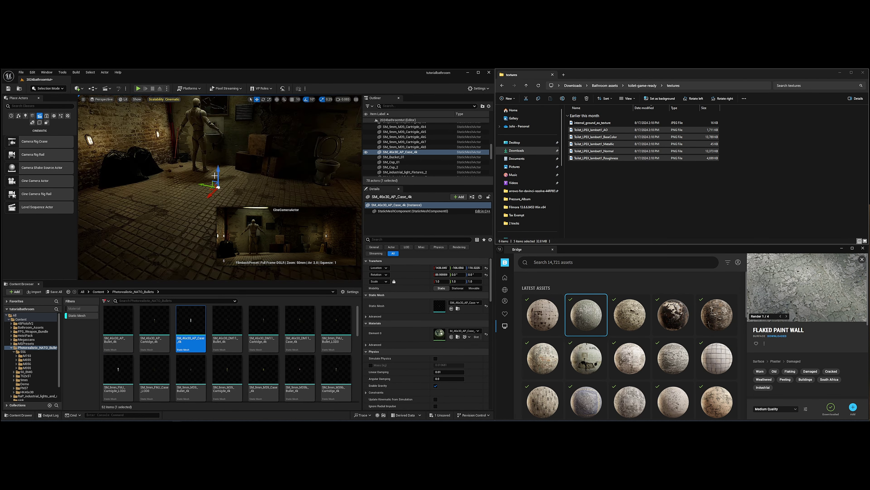
scroll(247, 194, up, 5)
key(r)
alt+drag(185, 200, 102, 160)
key(e)
drag(103, 160, 80, 153)
key(w)
key(e)
middle_drag(137, 171, 113, 164)
alt+drag(92, 166, 184, 179)
key(e)
click(164, 192)
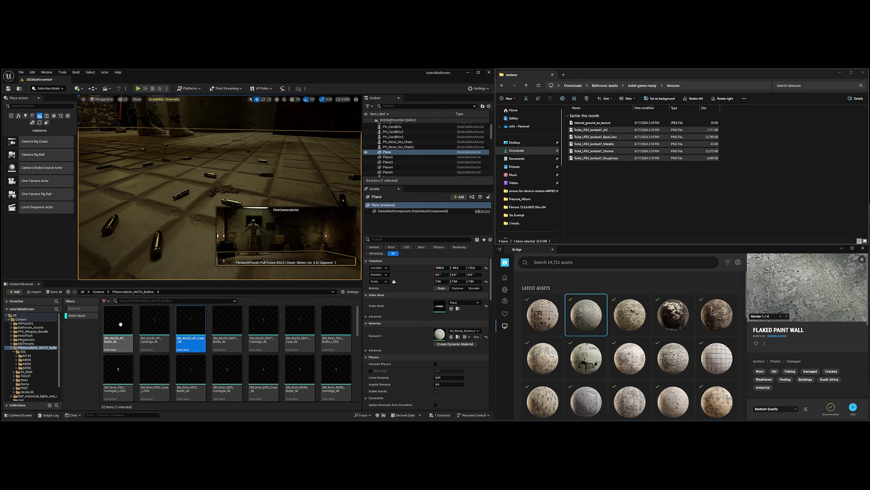
- Place the SM_46x30_AP_Bullet_4k and SM_9mm_FMJ_Bullet_LOD0 meshes on the floor among the casings
drag(118, 324, 170, 187)
drag(336, 328, 243, 182)
key(w)
drag(243, 185, 243, 182)
scroll(301, 363, down, 4)
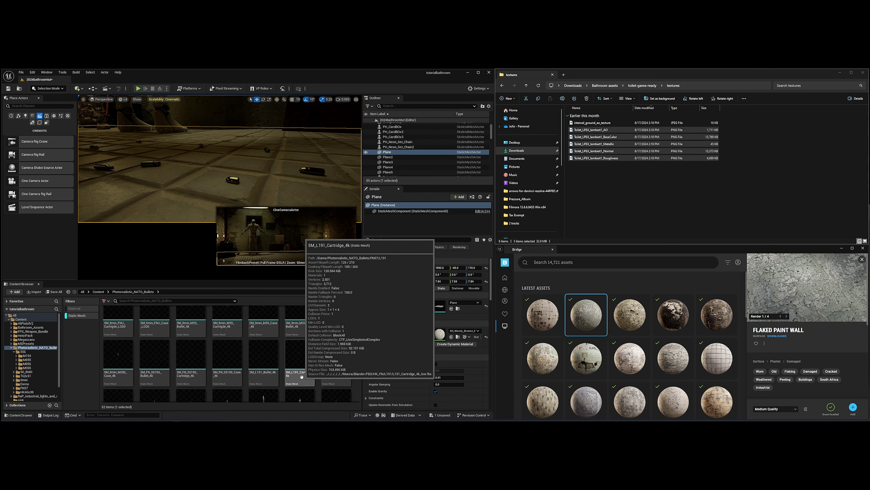
- Place the SM_L191_Cartridge_4k mesh on its side on the floor and scatter copies of it
drag(301, 377, 151, 188)
key(e)
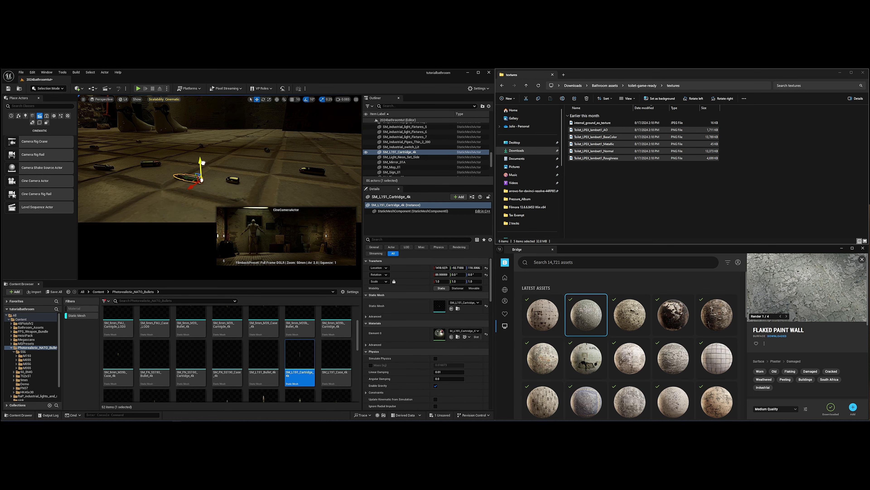
right_drag(243, 151, 243, 192)
key(w)
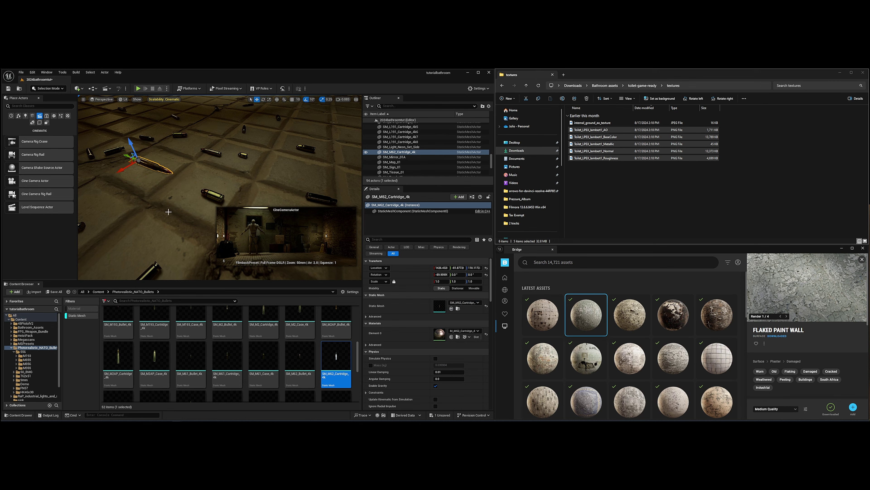
- Settle the SM_M62_Cartridge_4k mesh on the floor and scatter rotated duplicates of it
right_drag(169, 211, 151, 192)
drag(161, 197, 162, 194)
right_drag(161, 194, 161, 175)
click(162, 195)
click(220, 186)
right_drag(220, 186, 220, 206)
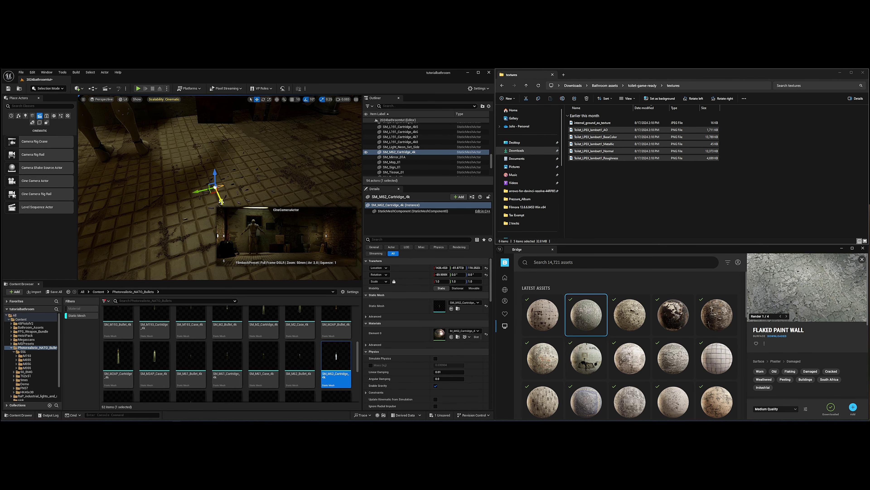
alt+drag(198, 157, 165, 215)
key(e)
alt+drag(164, 215, 242, 189)
click(305, 194)
- Place the SM_46x30_AP_Cartridge_4k mesh on the floor among the other rounds and adjust its position
scroll(277, 361, down, 5)
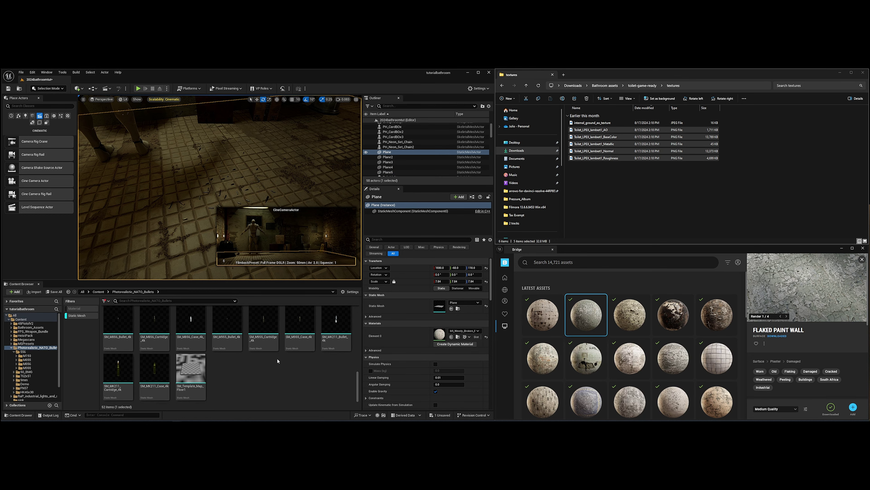
scroll(278, 361, up, 9)
drag(155, 326, 184, 202)
key(f)
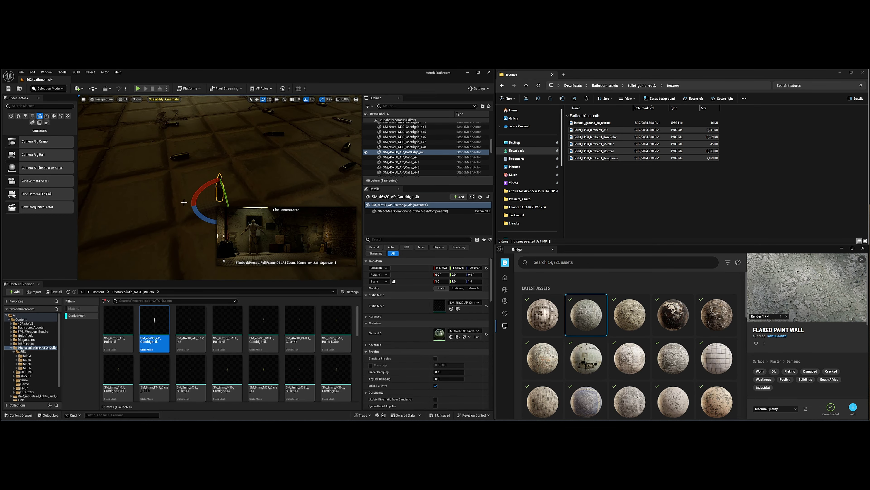
key(w)
right_drag(220, 175, 237, 161)
drag(188, 166, 192, 155)
click(188, 219)
key(f)
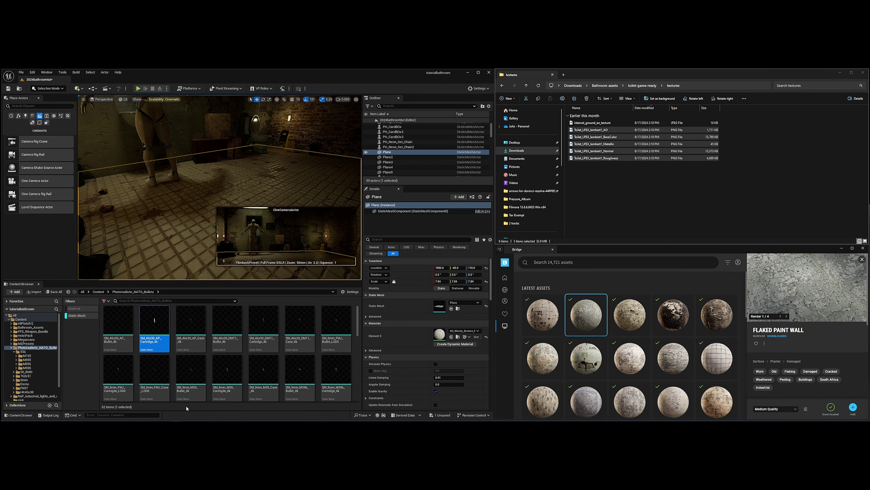
- Place one SM_9mm_FMJ_Bullet_LOD0 mesh on the floor and adjust its rotation
drag(336, 327, 257, 190)
key(f)
key(e)
drag(206, 180, 209, 184)
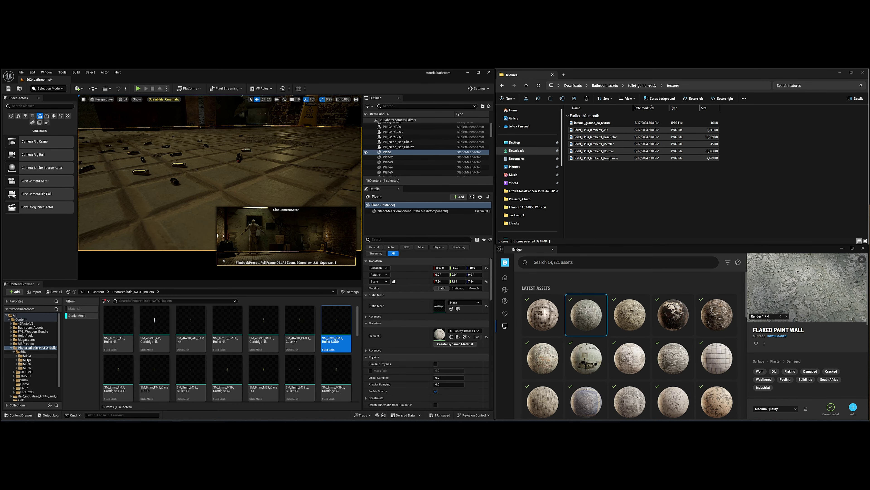
- Open the FPS_Weapon_Bundle folder and show only its static meshes
click(33, 332)
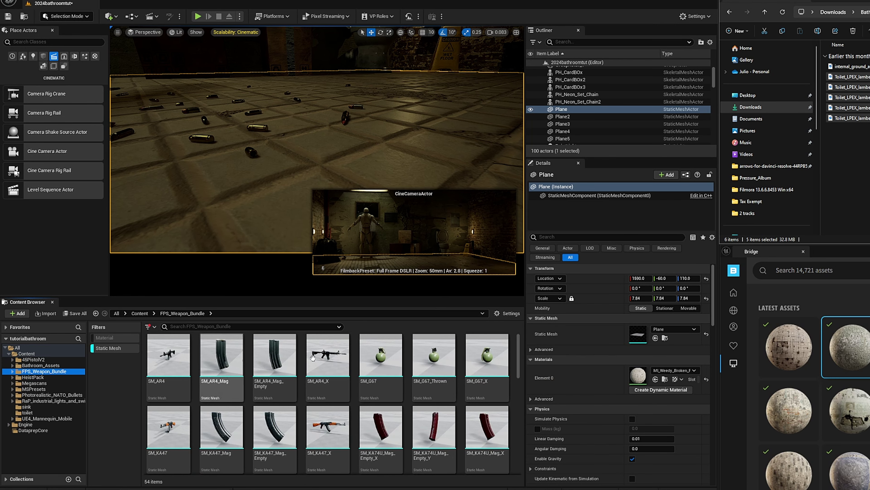
click(96, 348)
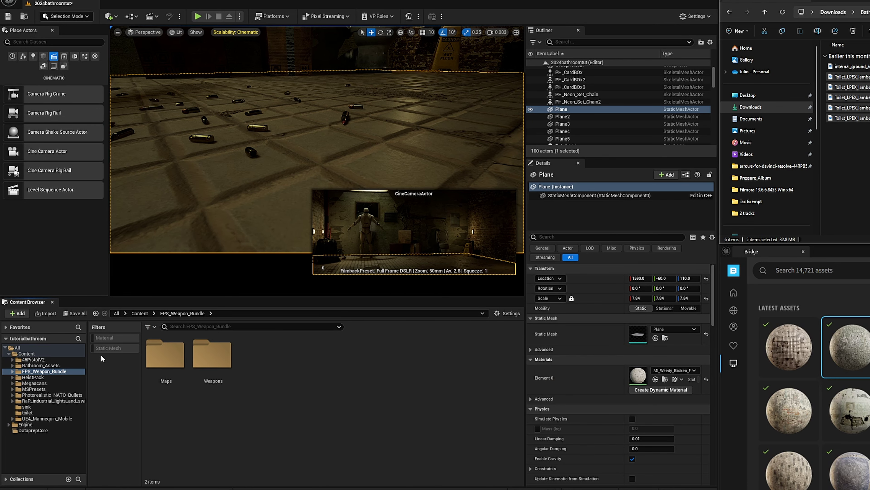
click(101, 352)
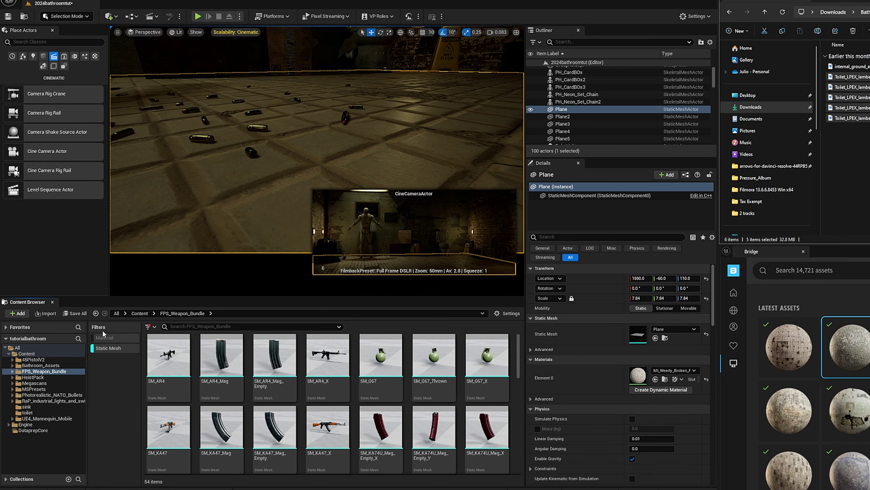
click(148, 326)
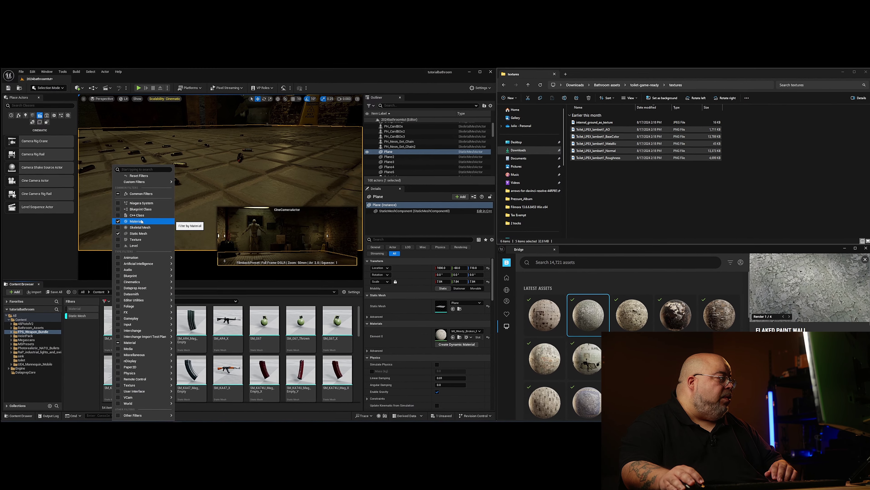
click(175, 301)
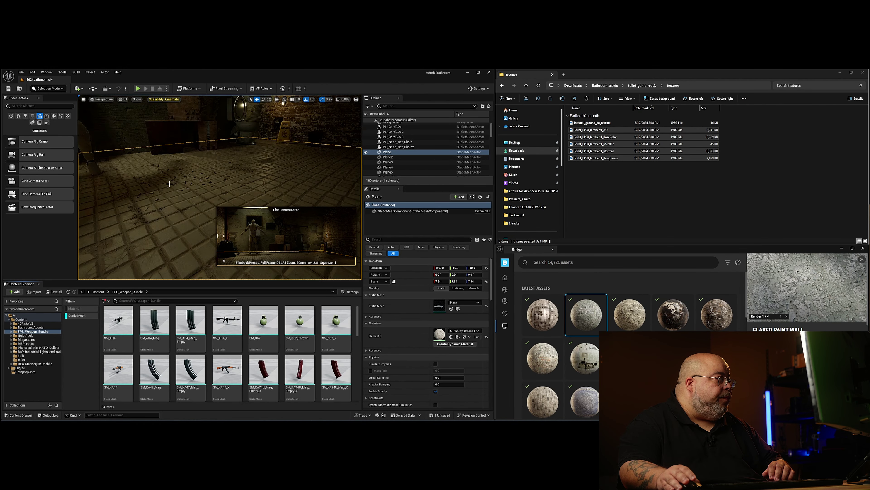
- Place the SM_Shell_40mm_G_Empty mesh on the tiled floor among the scattered rounds and adjust its rotation
scroll(168, 343, down, 5)
drag(168, 343, 195, 189)
key(f)
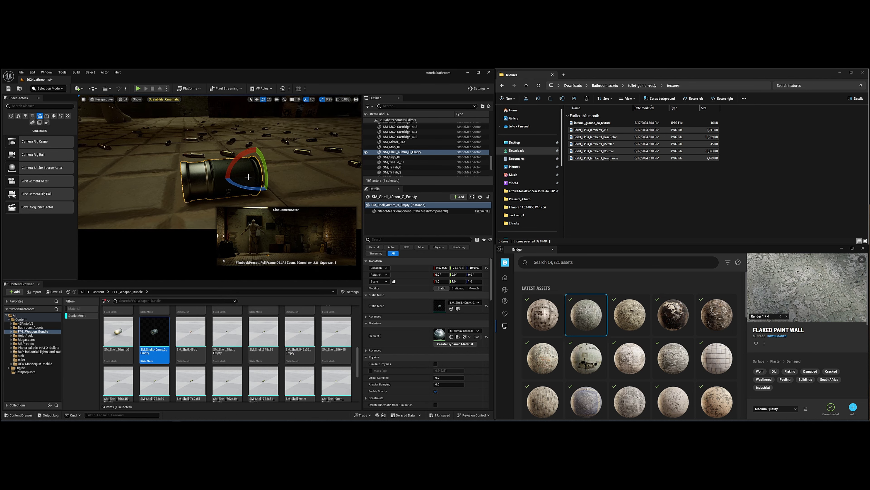
drag(253, 165, 253, 164)
right_drag(254, 164, 288, 175)
- Scatter rotated duplicates of the empty 40 mm shell across the floor
alt+drag(178, 182, 310, 181)
key(e)
key(w)
alt+drag(332, 185, 316, 135)
click(292, 165)
right_drag(281, 153, 295, 179)
click(280, 153)
scroll(281, 153, up, 3)
click(325, 151)
click(294, 129)
click(281, 154)
scroll(281, 343, up, 1)
- Place the SM_Shell_545x39_Empty mesh on the floor and scatter rotated duplicates of it
drag(298, 364, 194, 164)
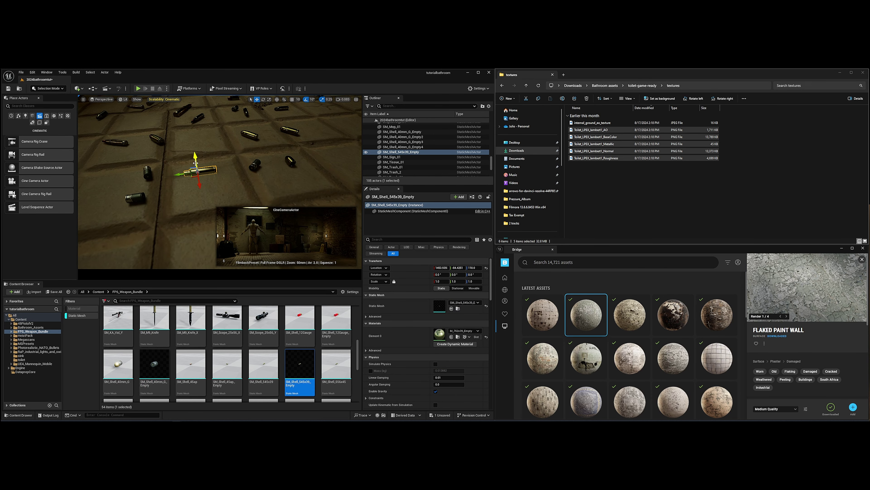
click(167, 172)
mouse_move(167, 172)
right_down()
mouse_move(192, 148)
mouse_move(161, 165)
right_up()
click(161, 144)
alt+drag(154, 147, 187, 122)
scroll(202, 188, down, 5)
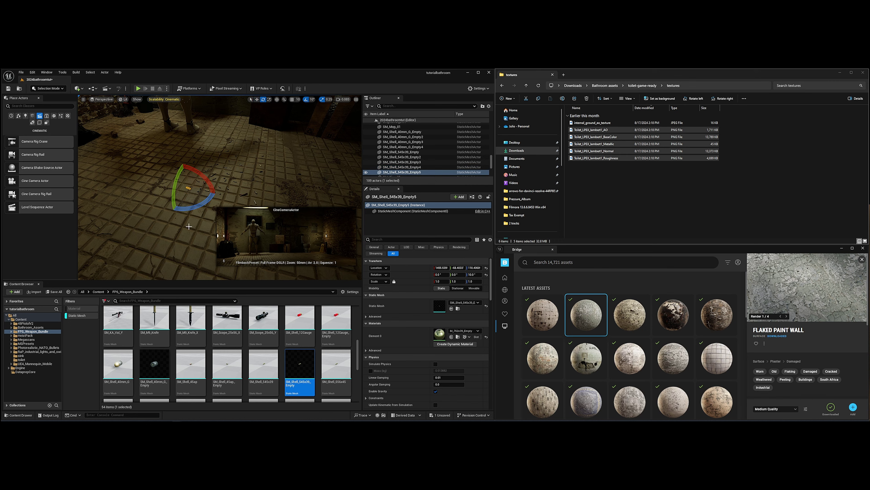
scroll(301, 364, up, 3)
- Place the SM_Shell_9mm_Empty mesh on the floor and scale it down to about 0.83
scroll(337, 364, down, 5)
drag(336, 355, 221, 171)
key(f)
right_drag(221, 171, 221, 144)
drag(441, 281, 425, 281)
right_drag(233, 144, 227, 153)
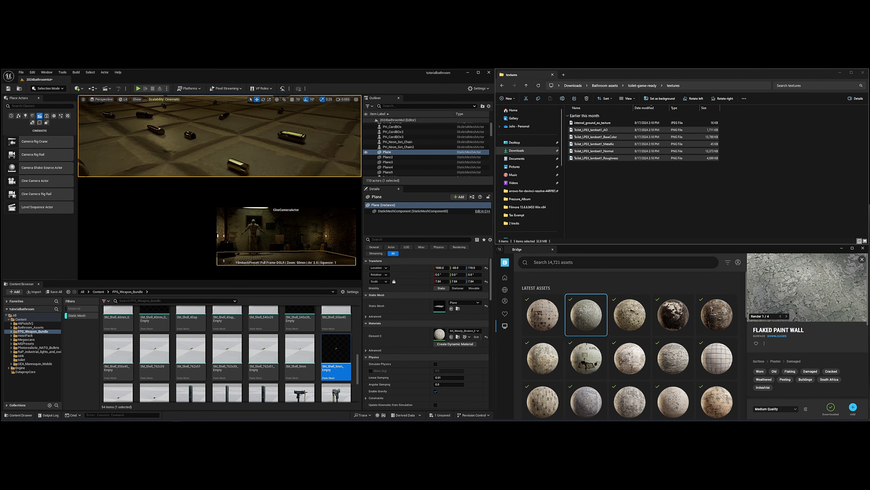
- Scatter duplicates of the empty 9 mm shell over the floor with varied rotations
alt+drag(223, 156, 231, 151)
alt+drag(232, 151, 239, 146)
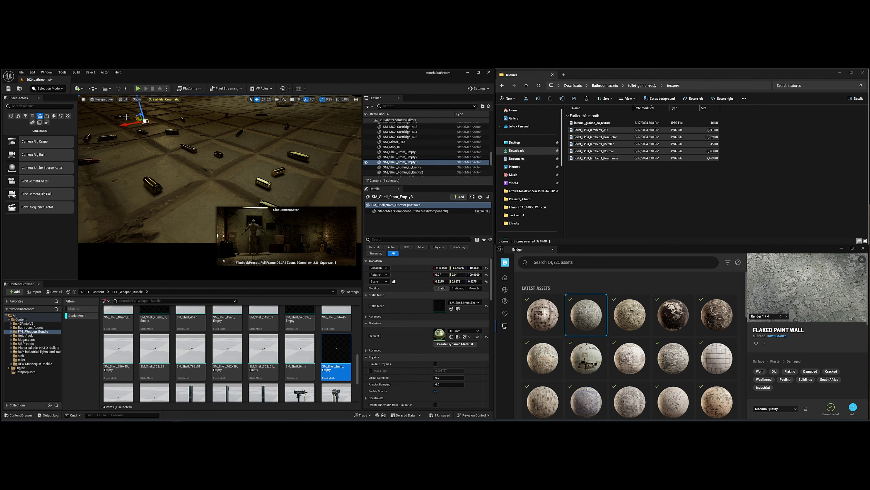
alt+drag(138, 118, 341, 194)
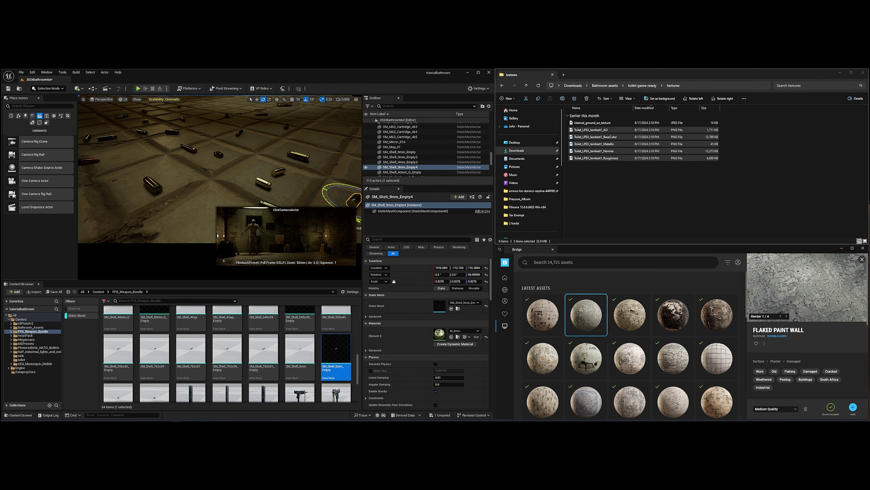
right_drag(239, 179, 226, 161)
key(e)
drag(229, 181, 216, 187)
key(w)
alt+drag(220, 192, 202, 171)
alt+drag(202, 171, 218, 173)
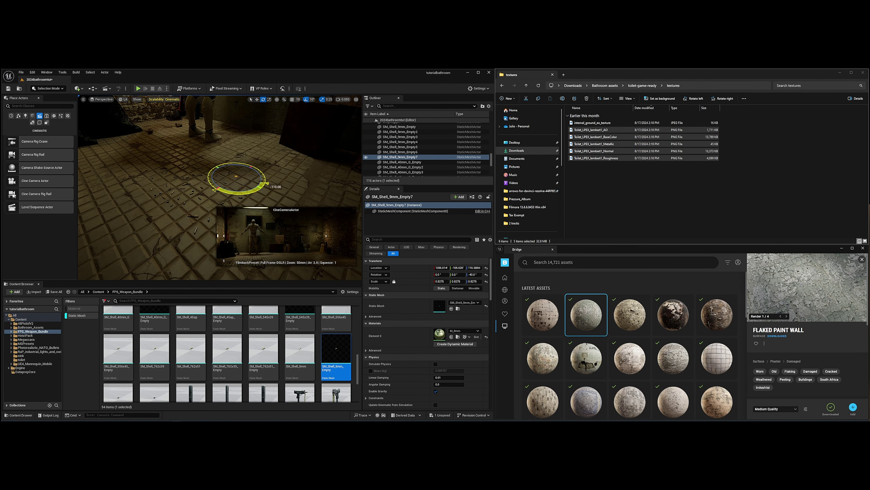
- Place the SM_SMG11_Mag_Empty_X magazine mesh on the floor
scroll(259, 360, down, 2)
drag(190, 344, 145, 189)
key(r)
right_drag(196, 200, 206, 175)
key(f)
click(195, 190)
- Place the SM_SMG11_Mag_X magazine mesh on the floor and adjust its rotation and position
right_drag(329, 341, 329, 335)
drag(263, 335, 190, 188)
key(f)
key(e)
key(w)
key(f)
mouse_move(219, 187)
right_down()
mouse_move(205, 165)
mouse_move(209, 182)
right_up()
click(202, 175)
- Lay the SM_SMG11_Nostock_X gun mesh on its side on the floor near the magazines
scroll(300, 356, up, 1)
drag(299, 355, 237, 205)
key(w)
key(f)
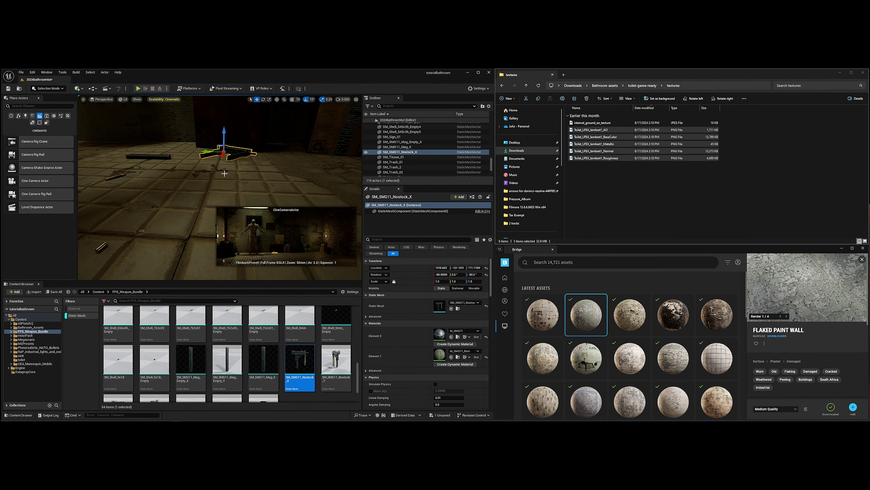
click(225, 173)
right_drag(224, 173, 192, 182)
drag(117, 360, 169, 173)
key(ctrl+z)
- Place a SM_Shell_545x39_Empty mesh in the sink beside the drain
scroll(254, 353, up, 4)
drag(299, 365, 185, 201)
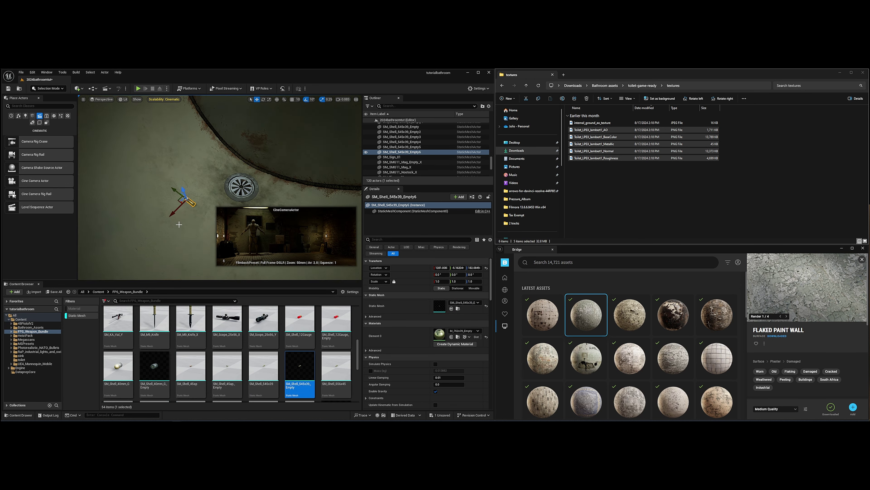
key(f)
- Place the SM_Shell_45ap_Empty mesh on the sink drain and scatter rotated duplicates of it around the drain
drag(227, 374, 338, 180)
right_drag(331, 195, 346, 192)
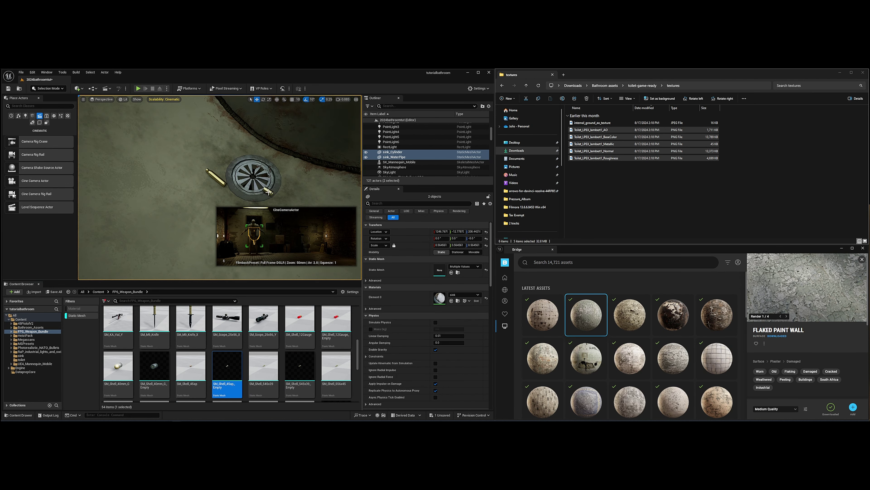
click(265, 190)
key(e)
alt+drag(255, 183, 237, 156)
key(w)
drag(220, 162, 284, 191)
alt+drag(280, 177, 236, 150)
- Duplicate the empty 545x39 shell onto the sink drain, rotate the copy and adjust its height
click(216, 177)
alt+drag(209, 187, 228, 167)
key(e)
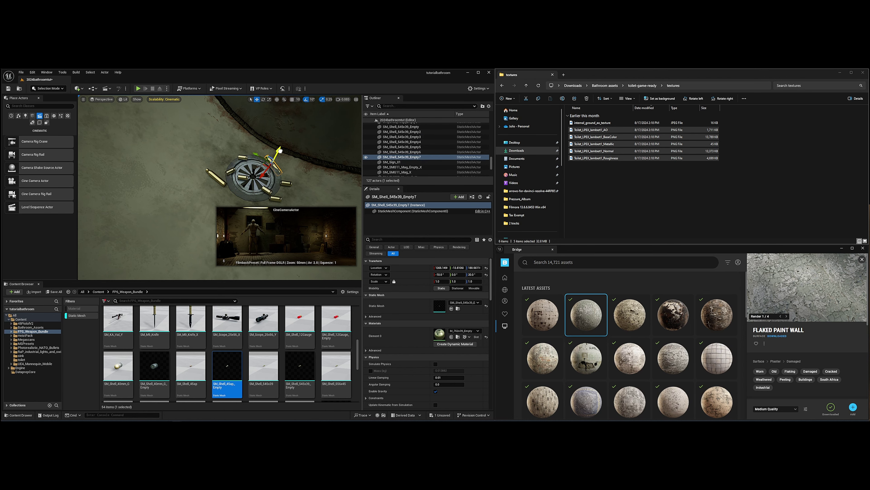
drag(281, 151, 281, 146)
right_drag(281, 147, 260, 116)
click(237, 122)
click(240, 139)
click(236, 122)
mouse_move(201, 134)
right_down()
mouse_move(205, 119)
mouse_move(202, 134)
mouse_move(199, 127)
right_up()
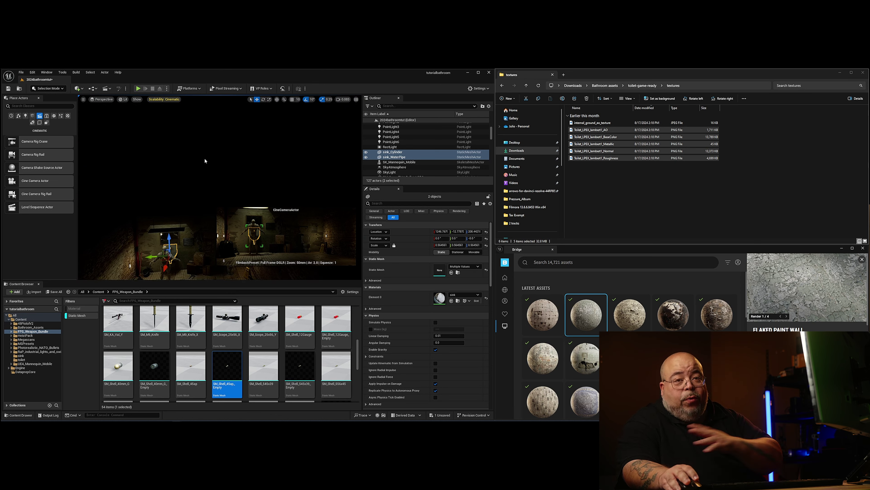
right_drag(227, 184, 132, 209)
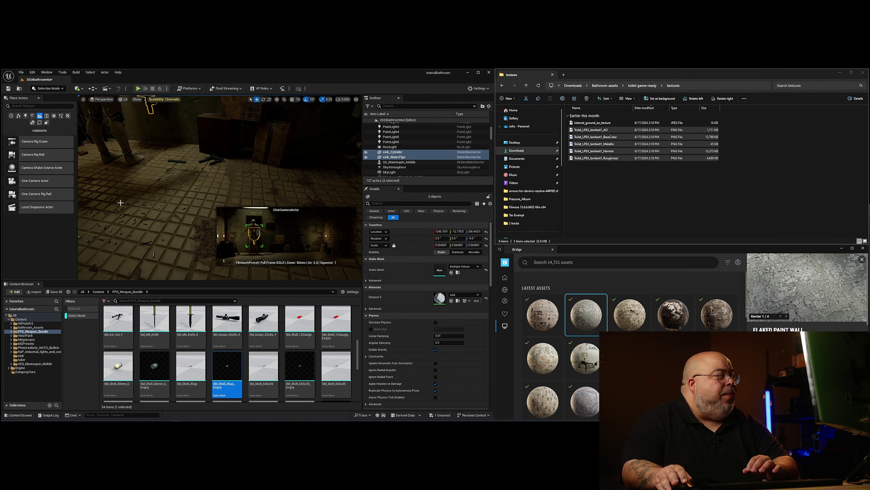
- Look through the scene's actor list for where the bullet, cartridge and case meshes are listed
scroll(132, 209, down, 5)
scroll(132, 210, up, 3)
scroll(392, 168, up, 8)
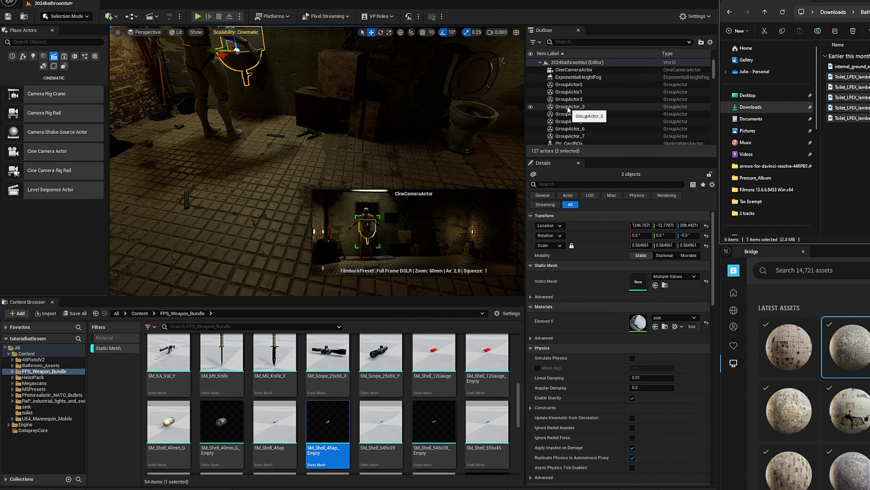
scroll(576, 120, down, 10)
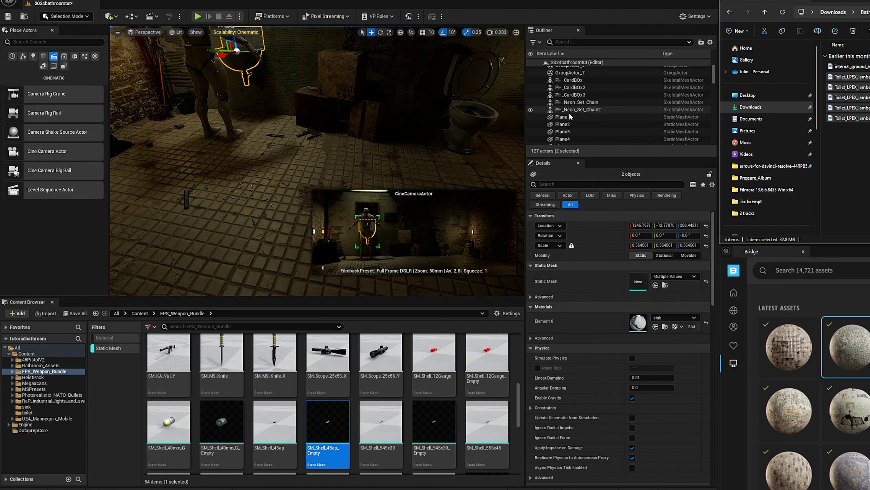
scroll(583, 133, down, 5)
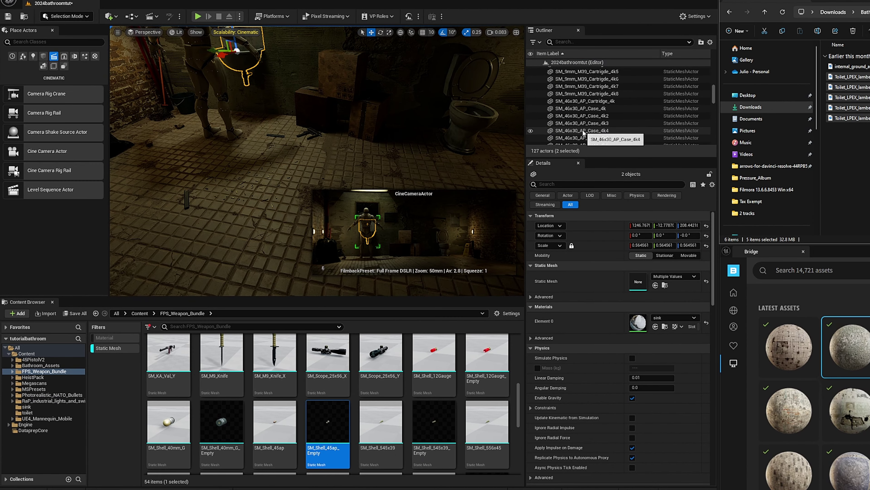
scroll(583, 131, down, 3)
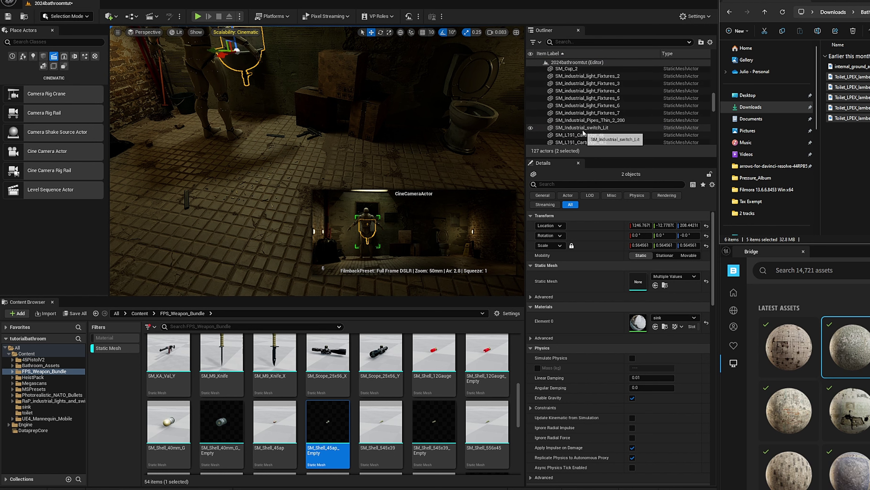
scroll(584, 131, up, 3)
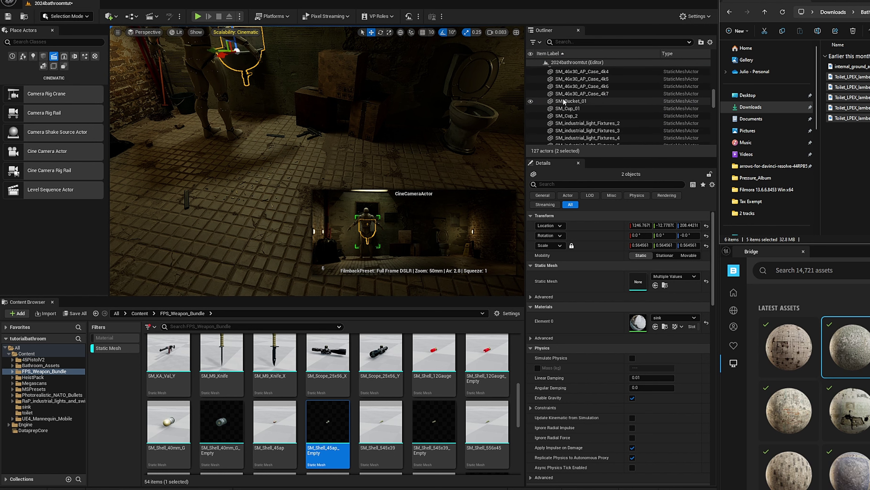
click(576, 95)
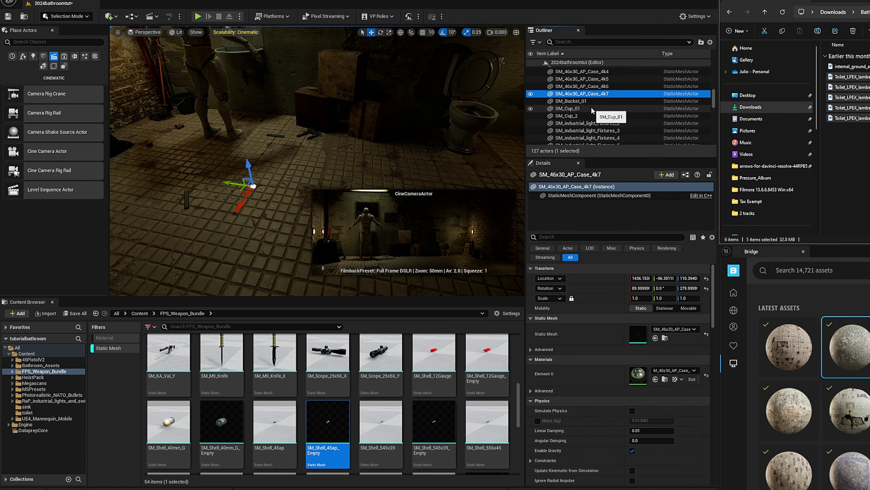
click(567, 116)
click(567, 108)
click(568, 102)
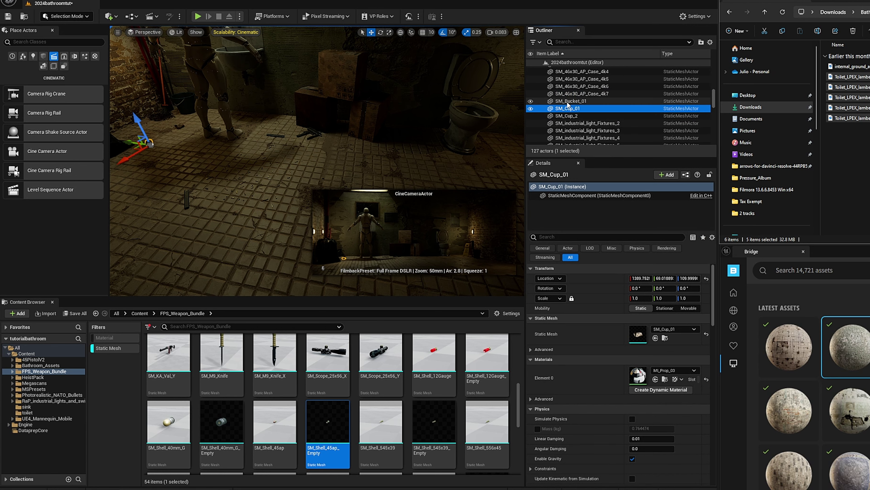
click(576, 95)
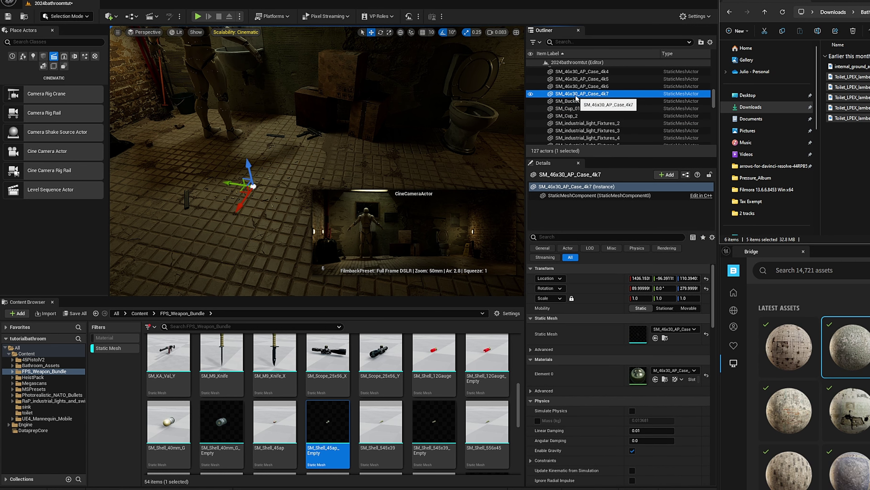
- Select the range of scene actors from SkyLight through SM_46x30_AP_Case_4k7
scroll(596, 103, up, 4)
scroll(600, 110, up, 3)
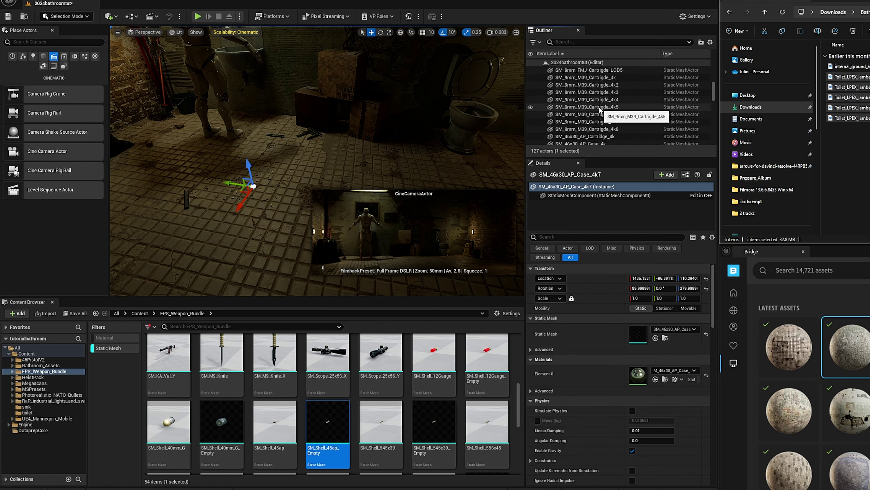
click(595, 120)
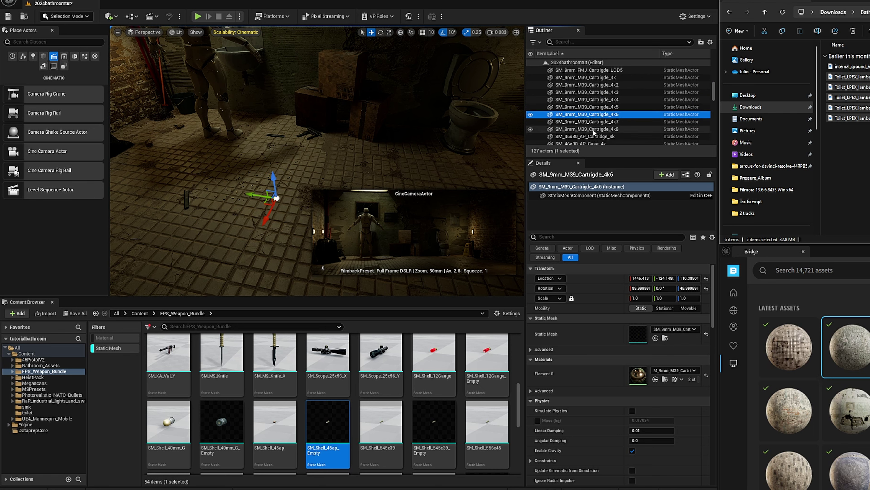
scroll(593, 129, down, 3)
click(588, 117)
scroll(589, 116, up, 6)
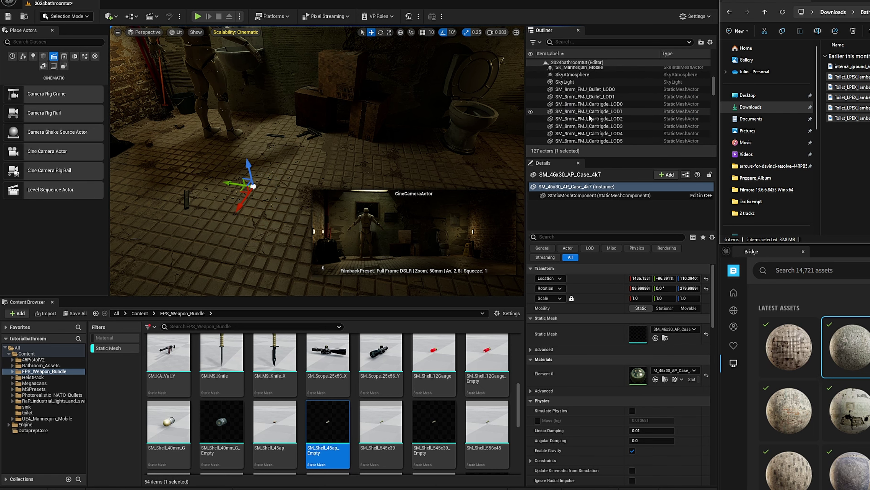
scroll(586, 106, up, 3)
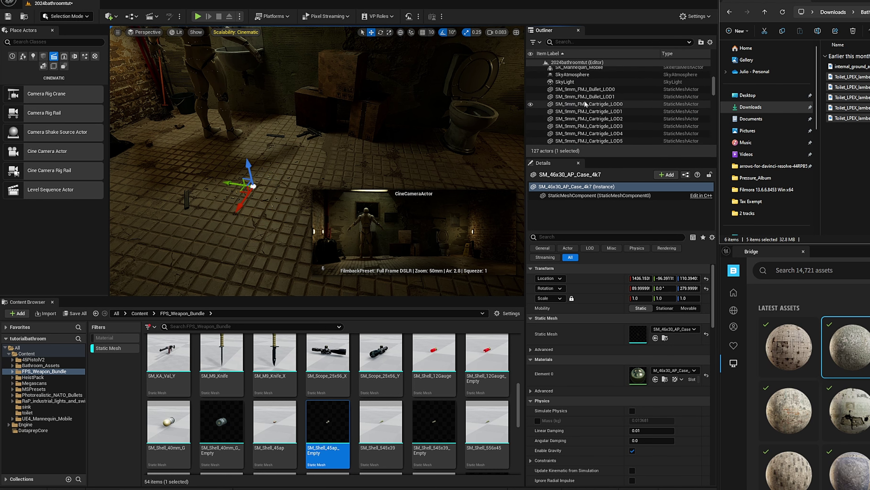
shift+click(583, 85)
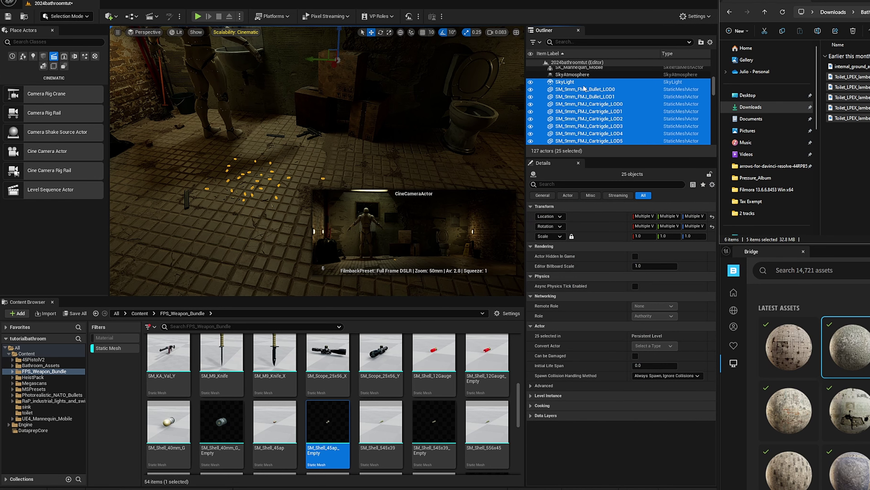
- Add all the SM_L191_Cartridge_4k actors to the current selection
scroll(583, 88, down, 8)
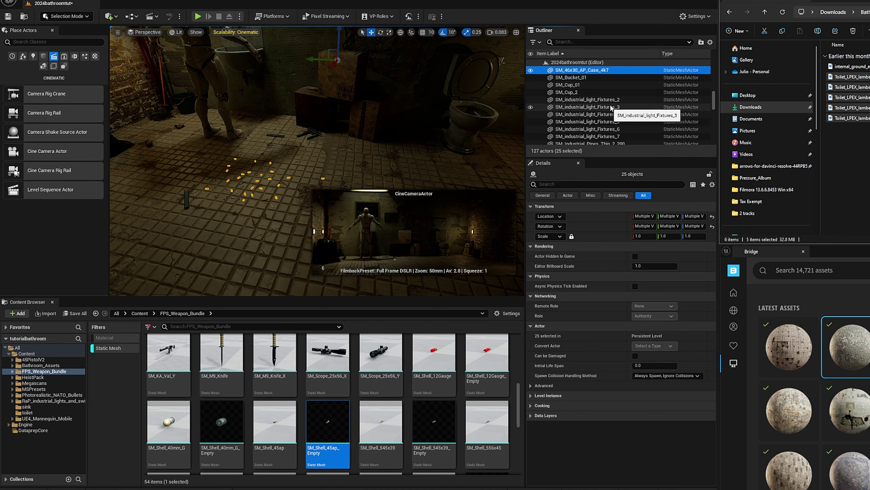
scroll(613, 117, down, 3)
scroll(614, 124, down, 3)
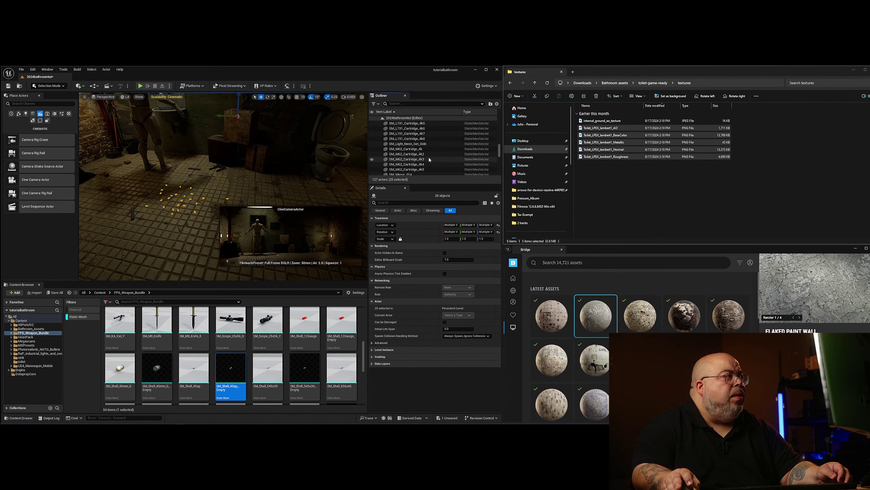
scroll(408, 152, up, 3)
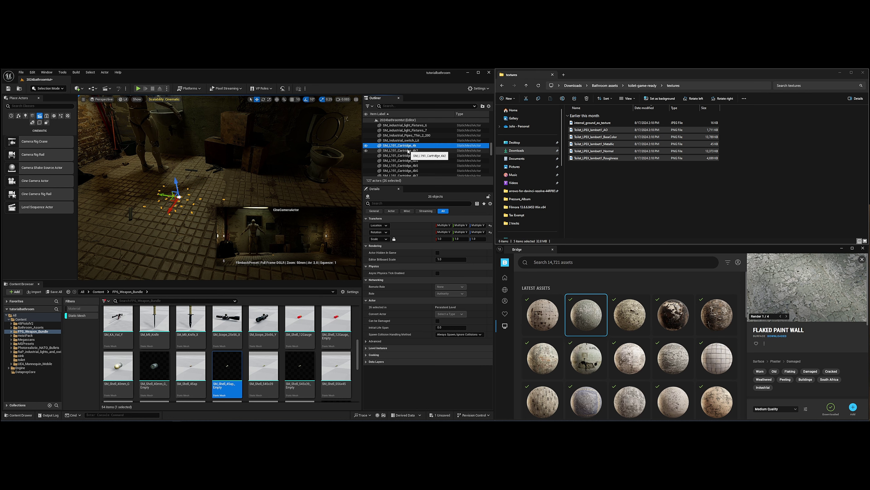
shift+click(410, 166)
shift+click(409, 176)
scroll(409, 168, down, 3)
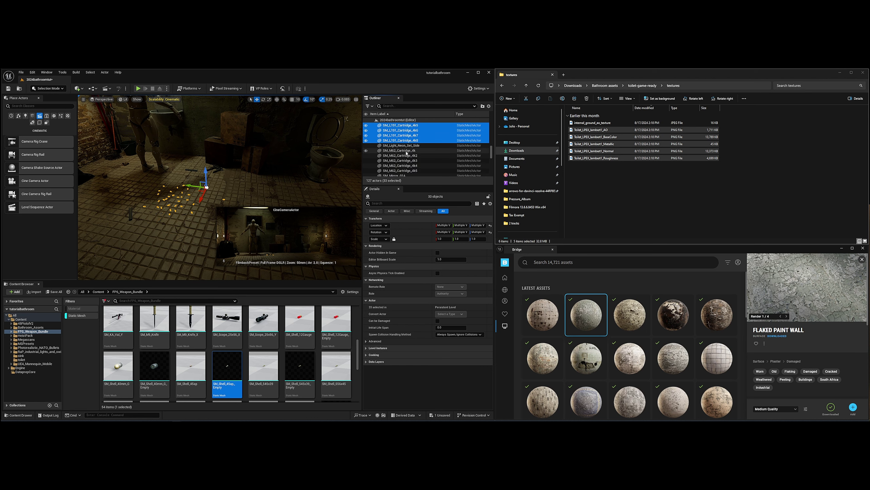
- Add all the SM_M62_Cartridge_4k actors to the current selection
shift+click(404, 151)
shift+click(405, 161)
shift+click(406, 166)
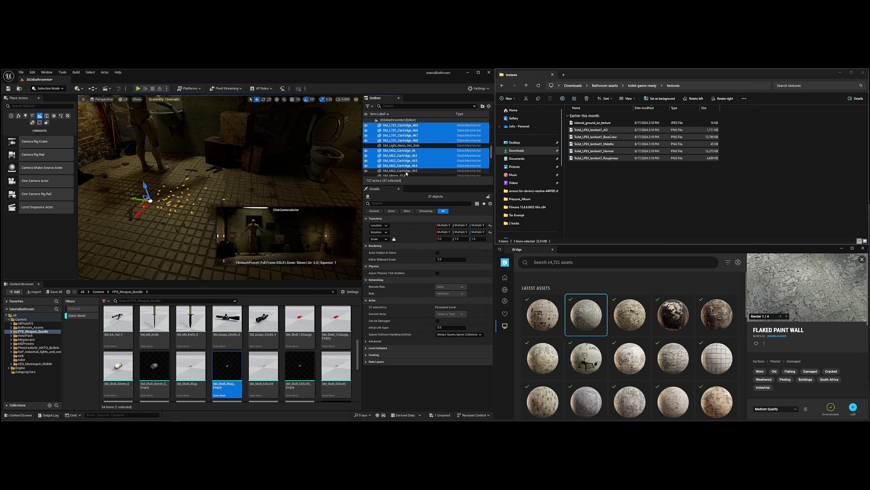
scroll(410, 168, down, 3)
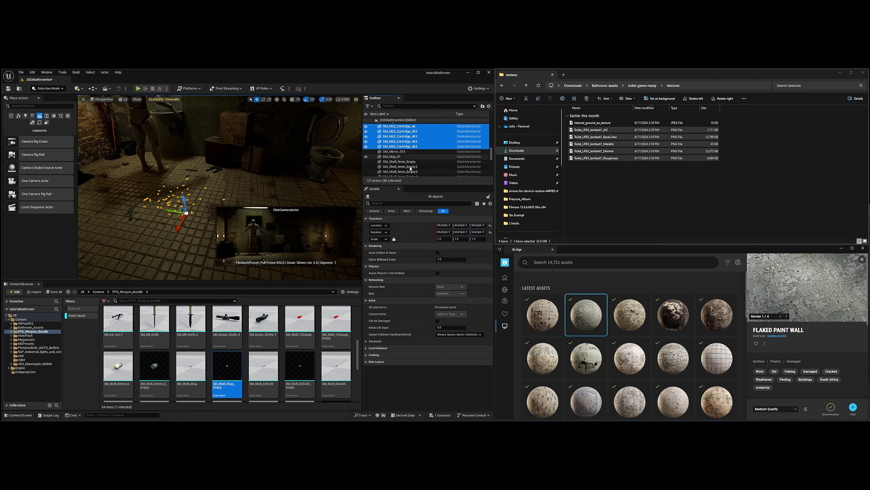
- Add the SM_Shell_9mm_Empty actors, from the unnumbered one through SM_Shell_9mm_Empty7, to the current selection
scroll(410, 167, down, 1)
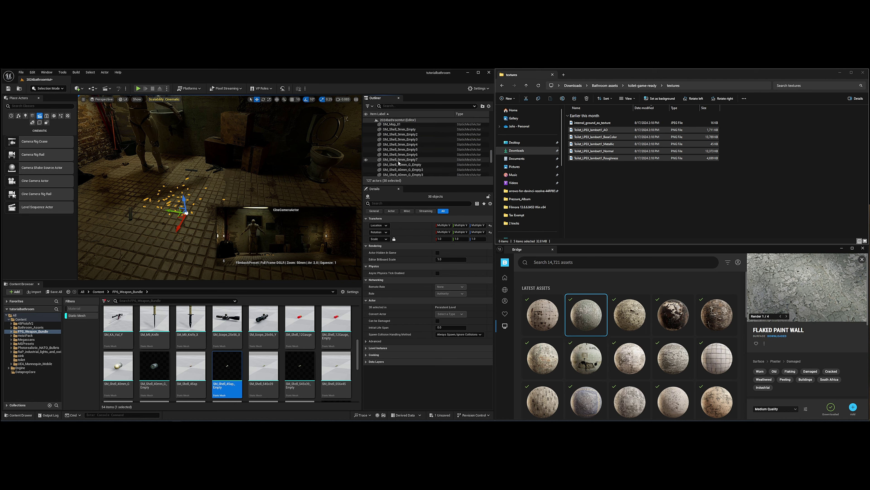
shift+click(401, 129)
shift+click(401, 134)
shift+click(401, 139)
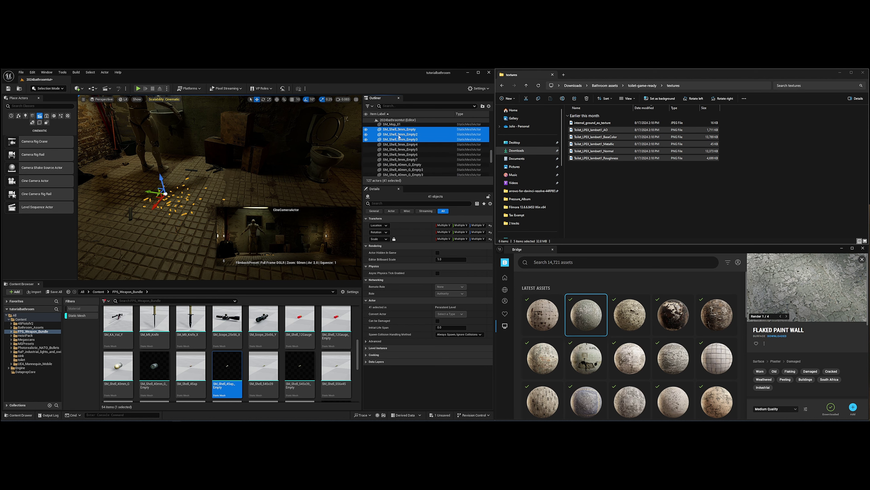
shift+click(401, 145)
shift+click(401, 150)
shift+click(401, 154)
shift+click(401, 160)
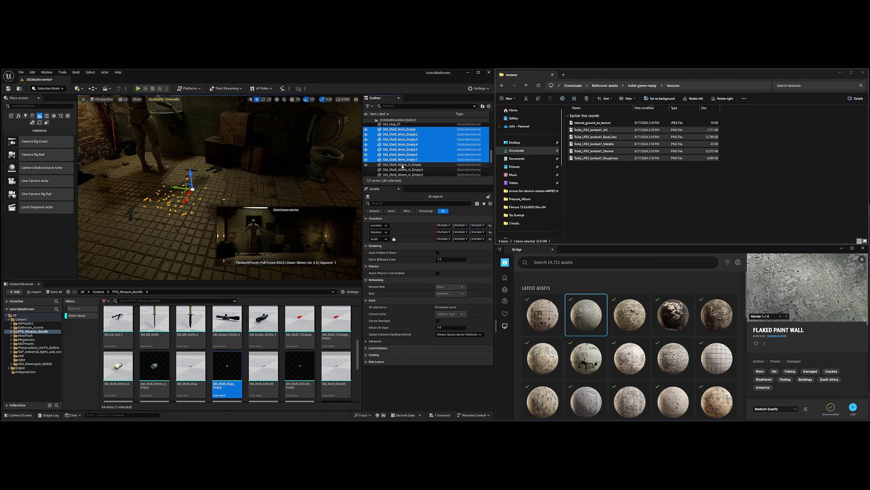
- Add the four SM_Shell_40mm_G_Empty actors to the current selection
shift+click(402, 164)
shift+click(401, 169)
shift+click(403, 175)
scroll(402, 175, down, 2)
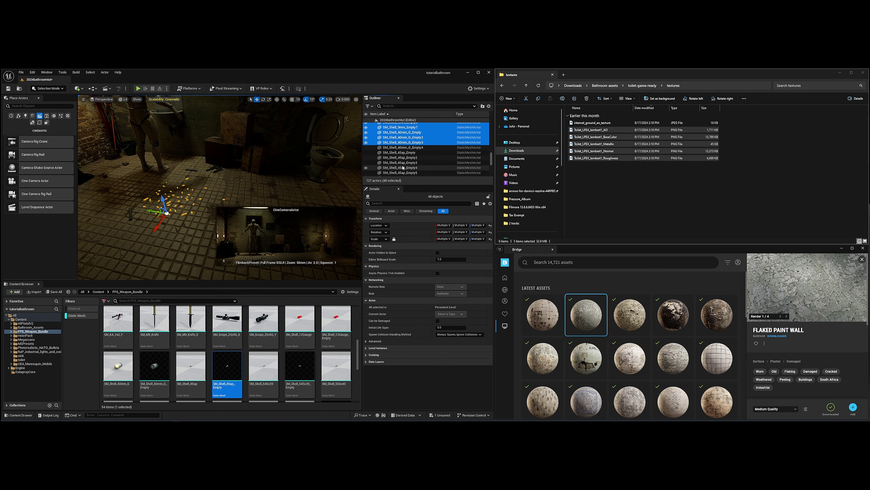
shift+click(400, 147)
shift+click(400, 153)
shift+click(400, 157)
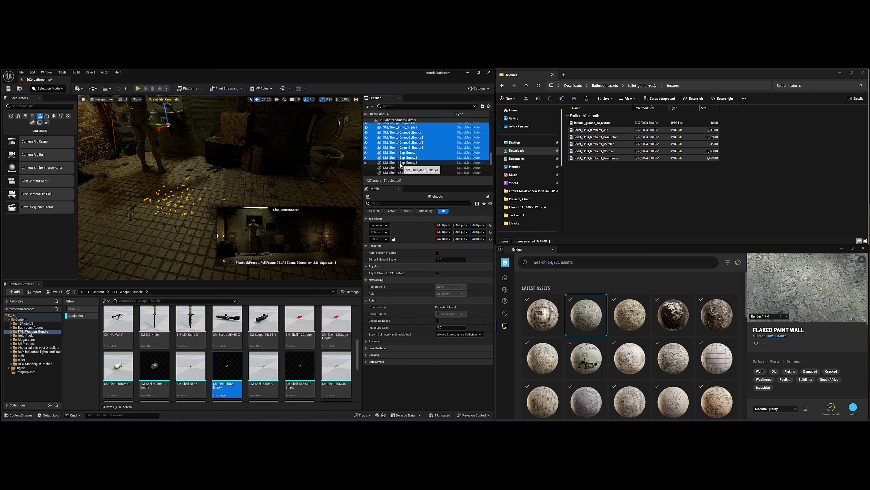
shift+click(400, 163)
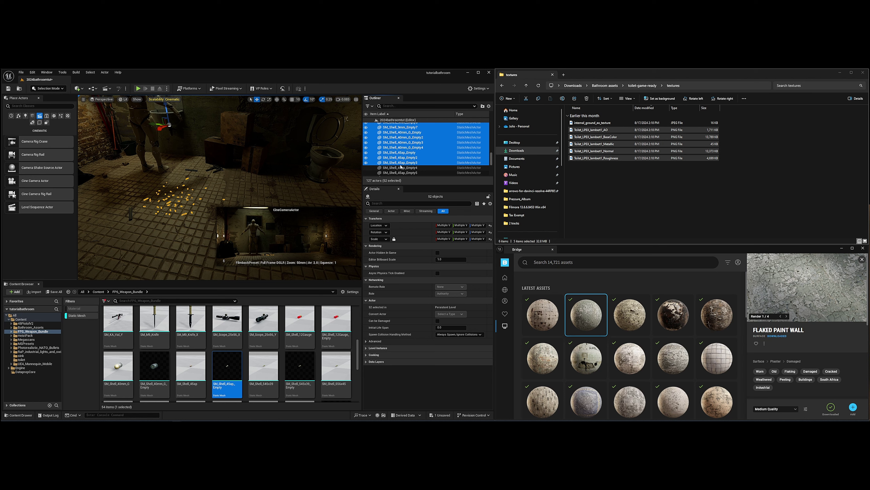
ctrl+click(400, 163)
ctrl+click(399, 158)
ctrl+click(399, 153)
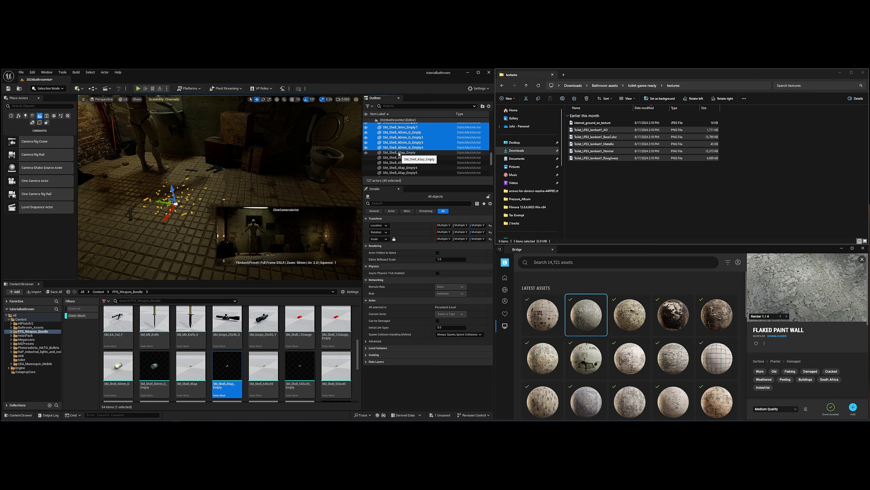
- Add SM_Shell_545x39_Empty through SM_Shell_545x39_Empty5 to the selection, leaving out SM_Shell_545x39_Empty6 and SM_Shell_545x39_Empty7
scroll(184, 221, down, 3)
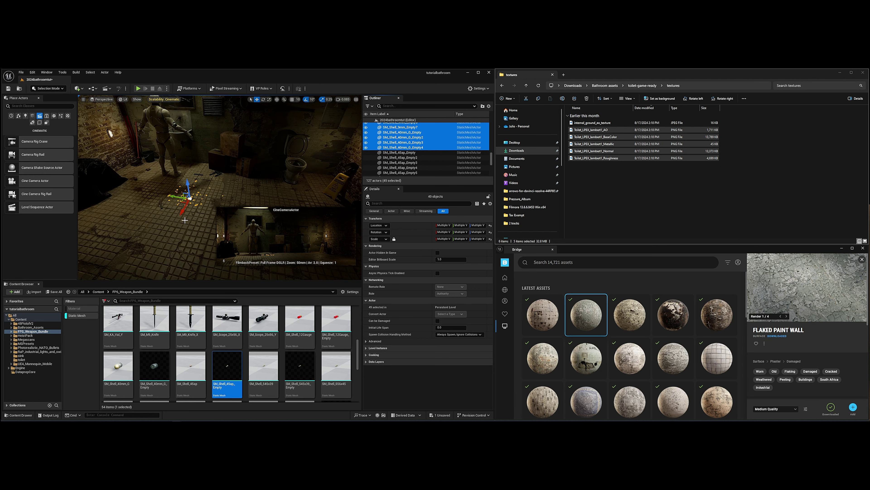
scroll(399, 161, down, 3)
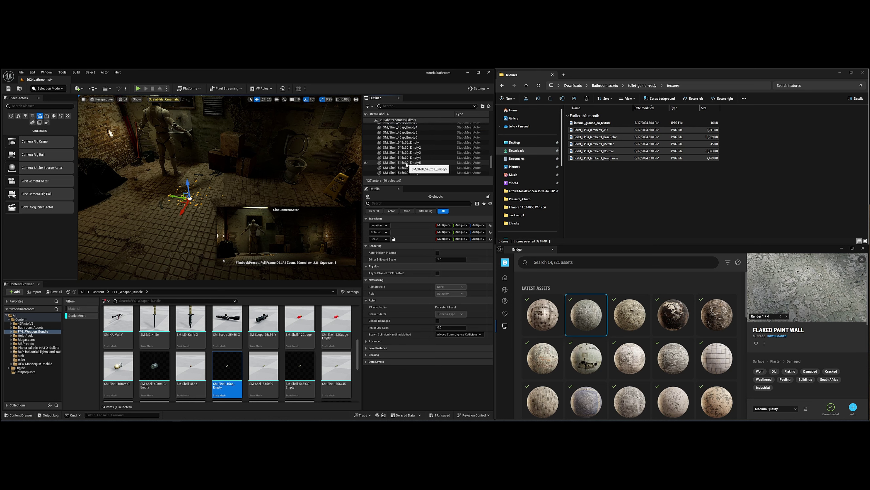
ctrl+click(399, 172)
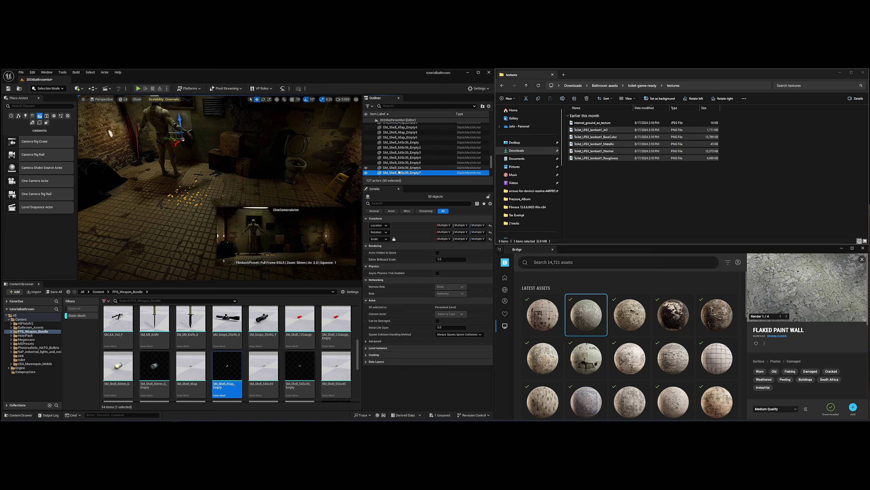
ctrl+click(399, 172)
ctrl+click(398, 168)
ctrl+click(399, 168)
ctrl+click(397, 162)
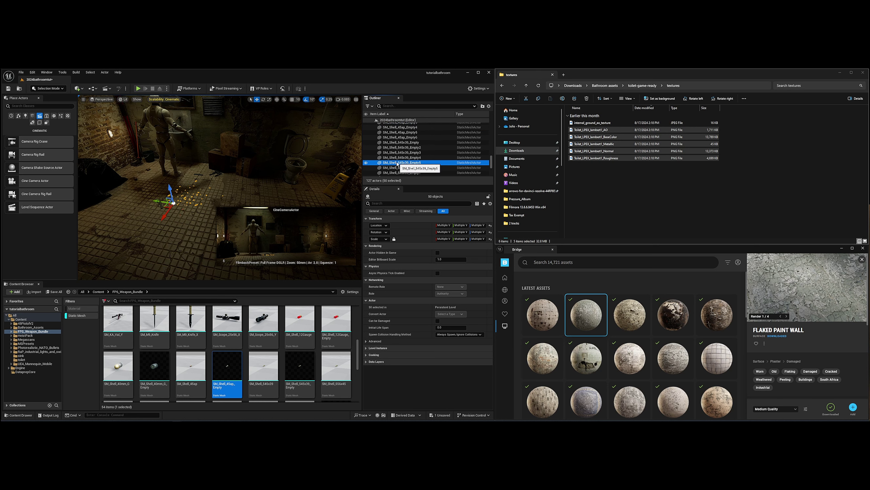
ctrl+click(397, 157)
ctrl+click(398, 152)
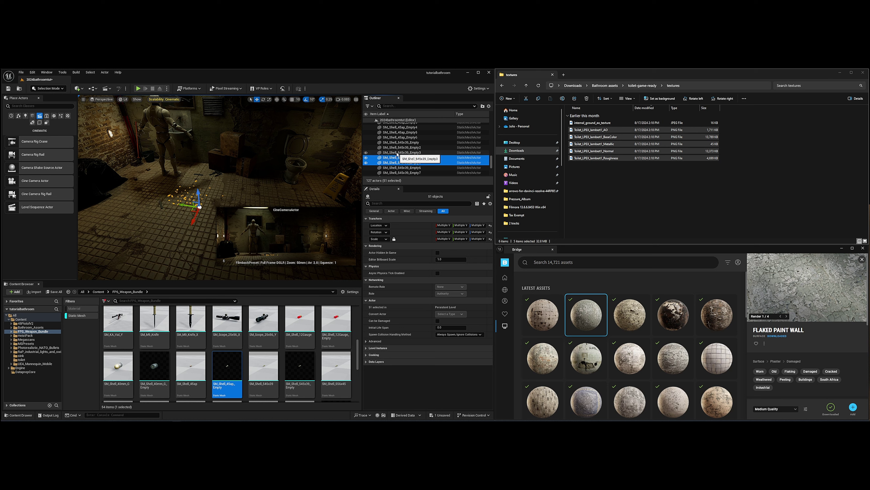
ctrl+click(397, 147)
ctrl+click(397, 142)
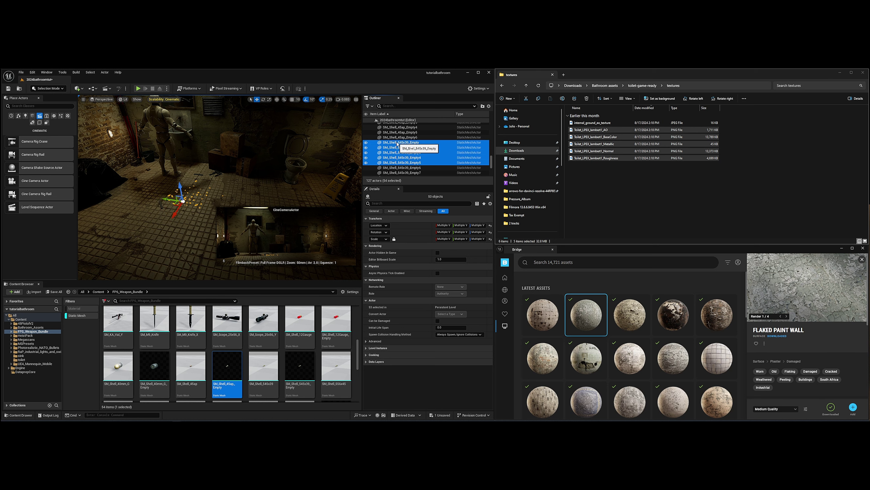
ctrl+click(397, 137)
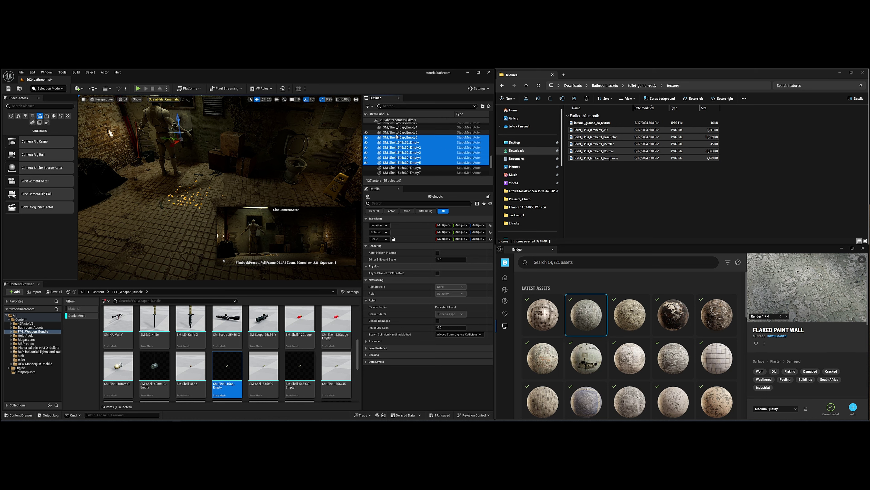
ctrl+click(396, 137)
ctrl+click(396, 132)
ctrl+click(395, 132)
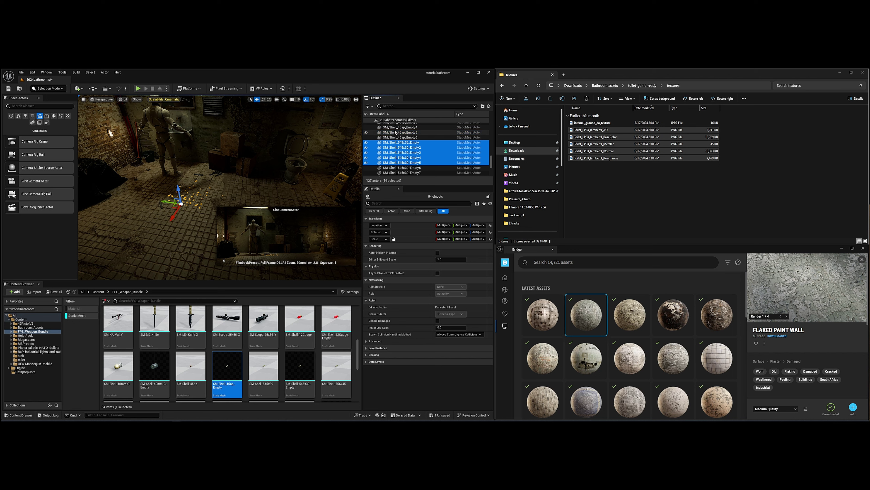
ctrl+click(395, 128)
ctrl+click(395, 128)
- Duplicate the selected ammunition group onto another part of the bathroom floor and adjust the copy's rotation and position
scroll(406, 154, down, 3)
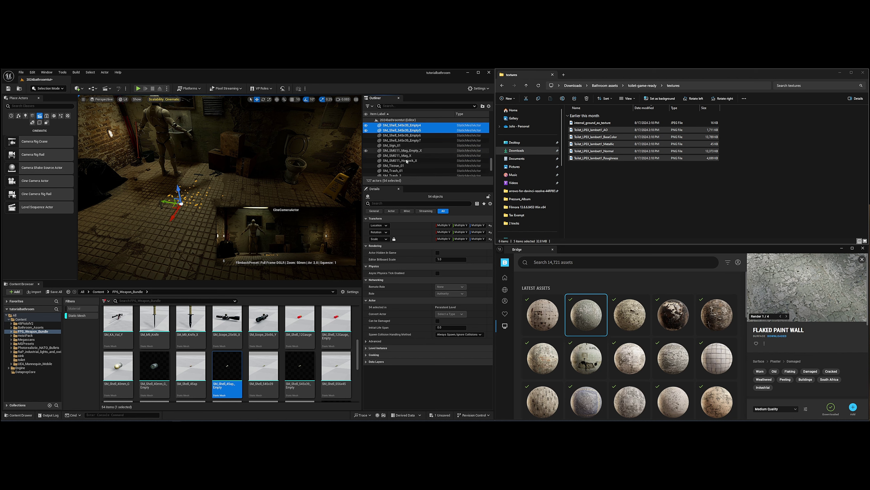
scroll(408, 162, up, 3)
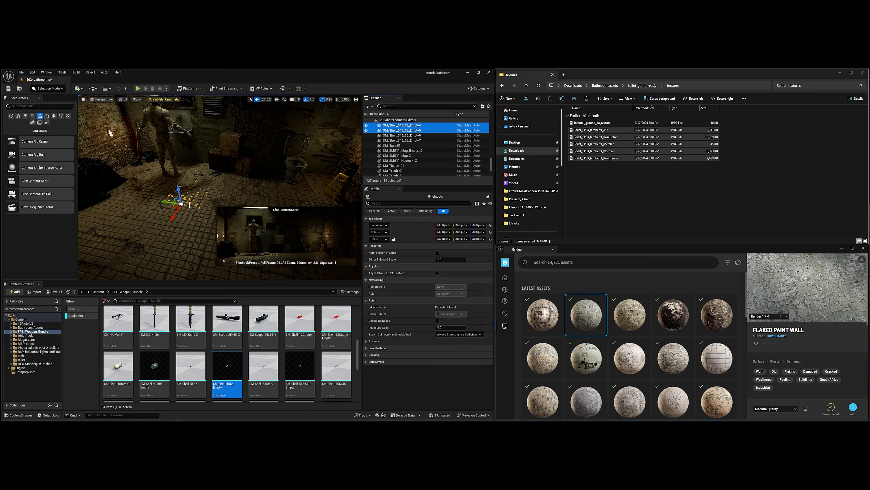
scroll(181, 218, down, 3)
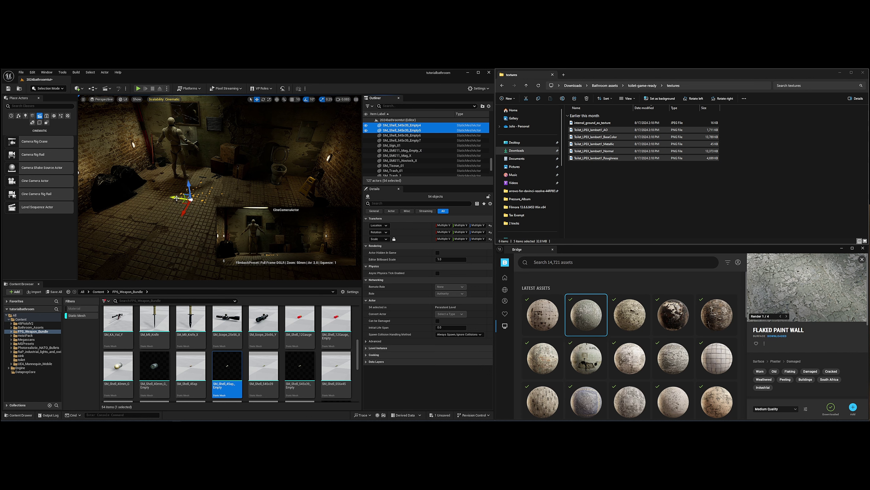
alt+drag(175, 198, 260, 205)
key(e)
key(w)
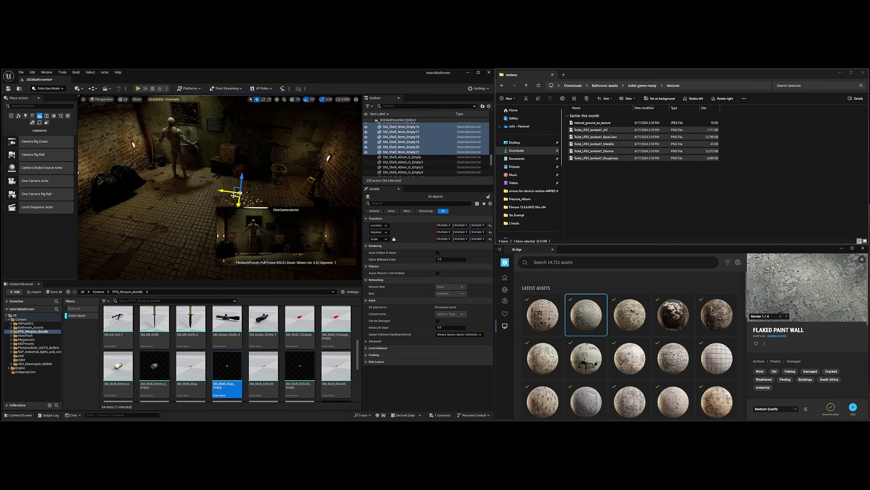
- Duplicate the ammunition group several more times towards the foreground of the floor, repositioning and rotating the copies for variation
alt+drag(220, 189, 194, 165)
alt+drag(199, 176, 211, 256)
key(e)
key(r)
key(w)
key(e)
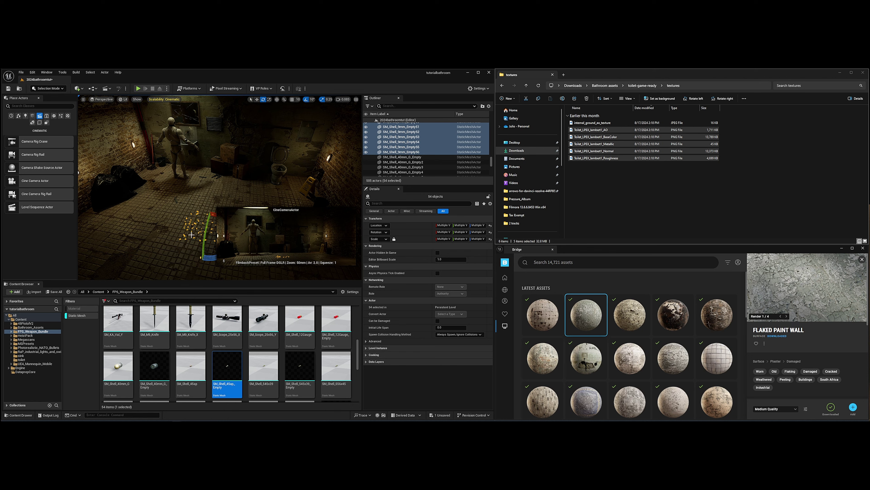
- Select the floor plane in place of the ammunition group and save all changes to the bathroom level
scroll(188, 233, up, 5)
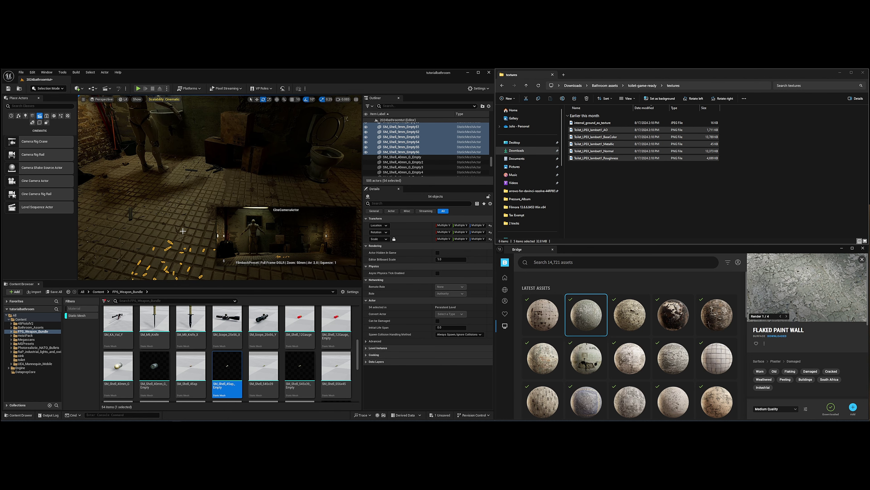
scroll(182, 231, down, 8)
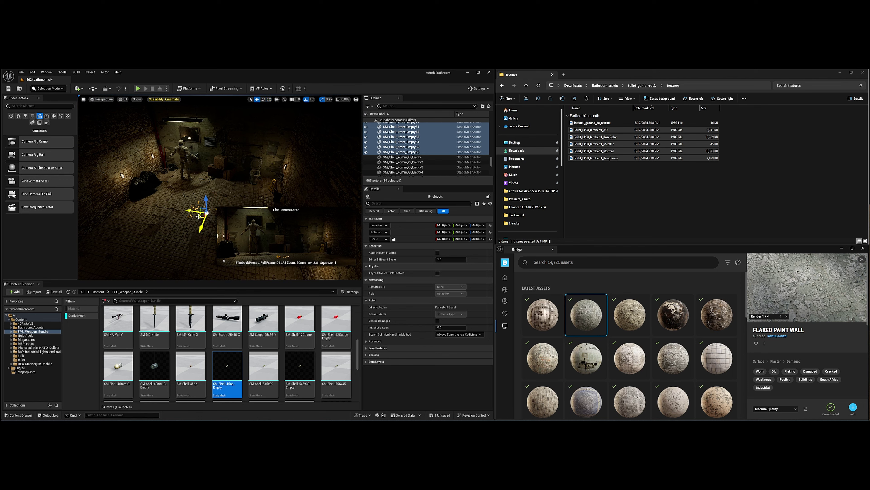
click(175, 232)
scroll(179, 230, up, 8)
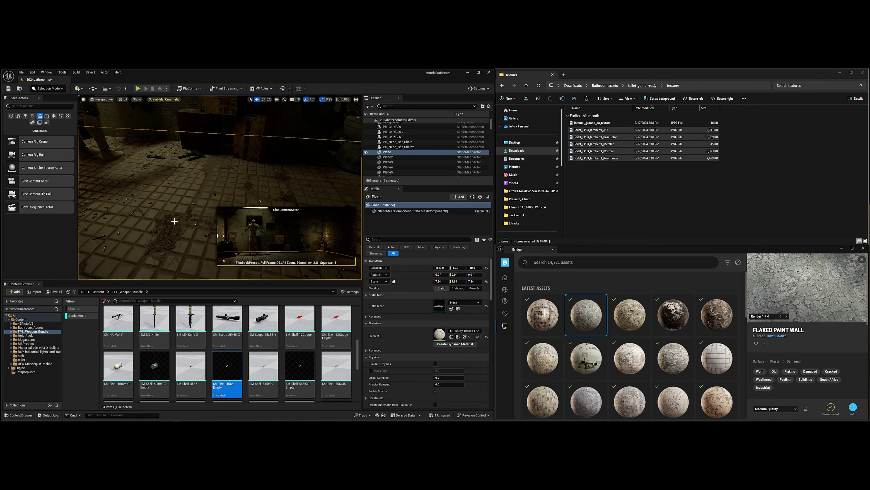
right_drag(173, 220, 167, 262)
drag(167, 261, 168, 214)
mouse_move(167, 214)
right_down()
mouse_move(169, 155)
mouse_move(192, 94)
mouse_move(173, 220)
mouse_move(140, 202)
mouse_move(171, 202)
right_up()
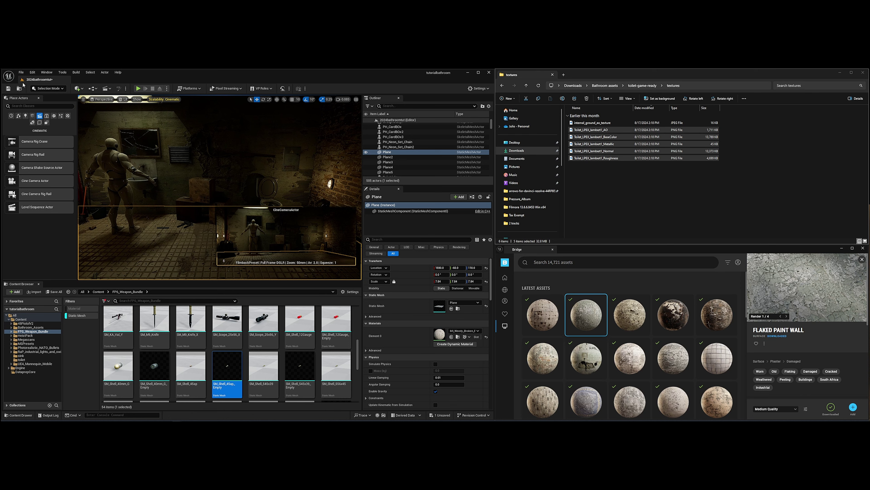
click(22, 72)
click(41, 150)
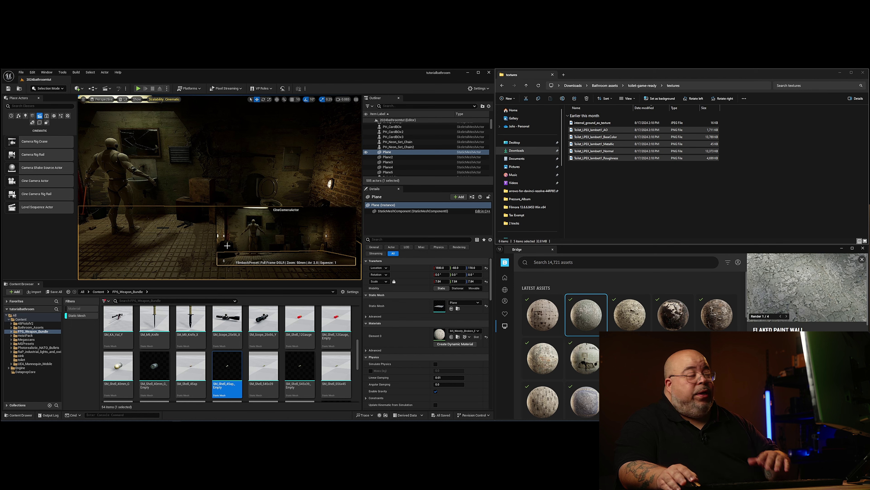
scroll(219, 242, down, 4)
scroll(188, 237, down, 4)
scroll(189, 237, up, 3)
scroll(189, 237, down, 3)
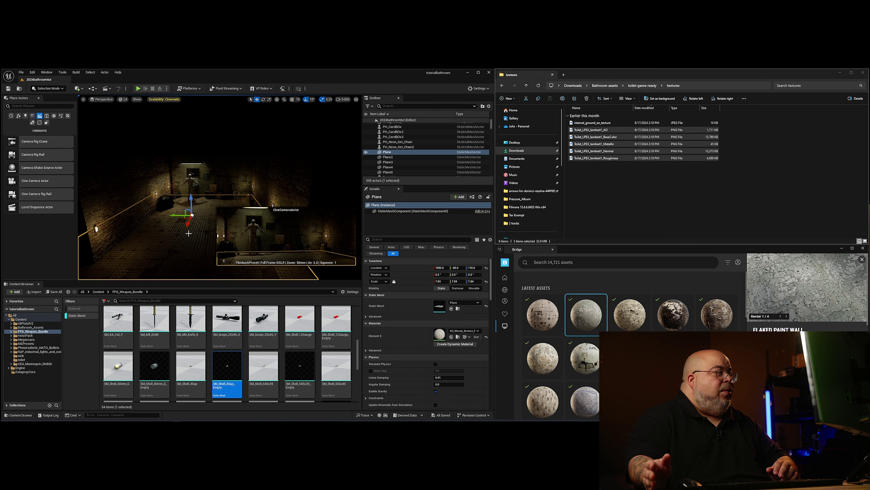
scroll(177, 232, up, 4)
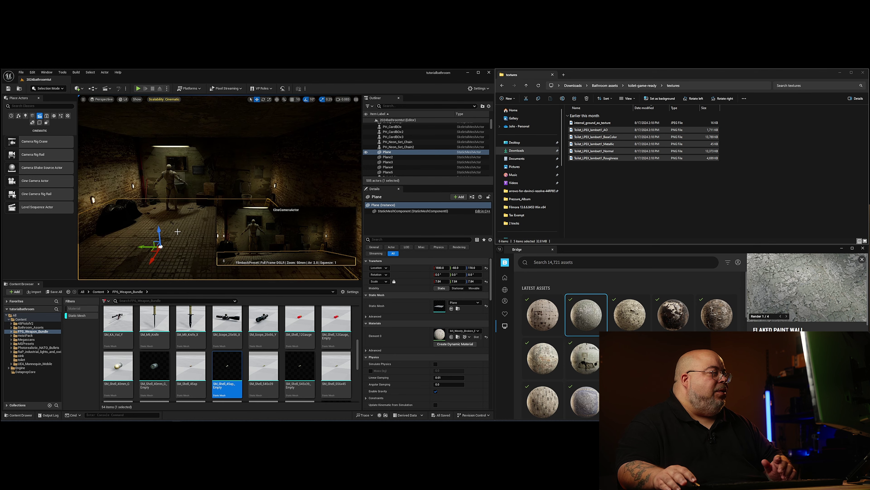
right_drag(219, 187, 172, 264)
right_drag(214, 217, 203, 217)
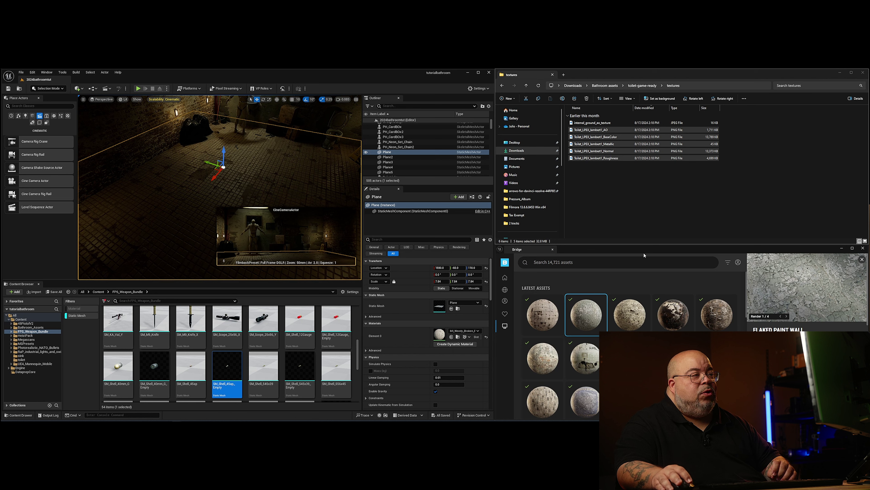
- Show the locally downloaded Megascans decals in Bridge and browse the collection
mouse_move(520, 284)
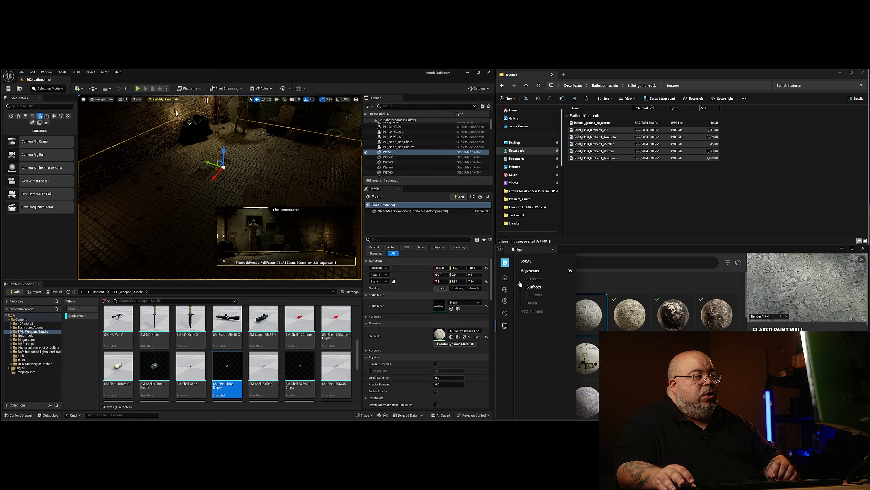
click(532, 303)
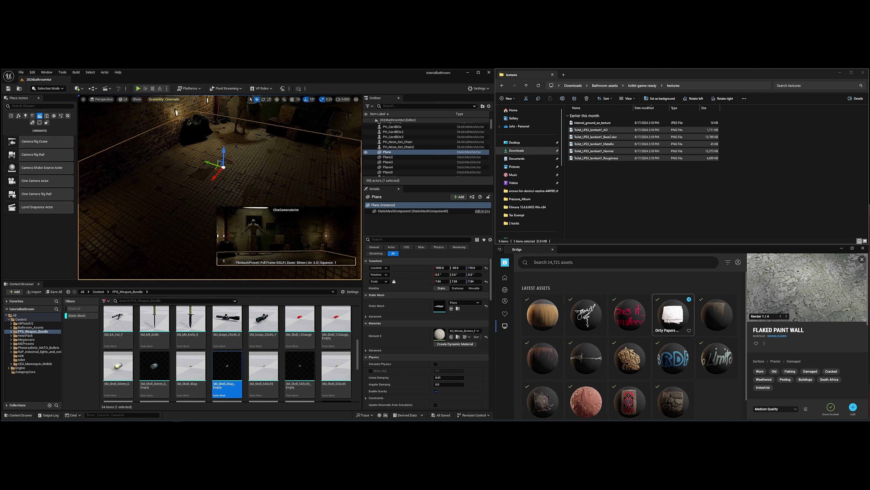
scroll(268, 196, down, 8)
scroll(261, 184, up, 10)
scroll(261, 185, down, 4)
- Survey the bathroom walls and the downloaded decals for places and assets suited to wall detailing
right_drag(260, 185, 285, 127)
scroll(223, 202, up, 5)
right_drag(223, 202, 302, 202)
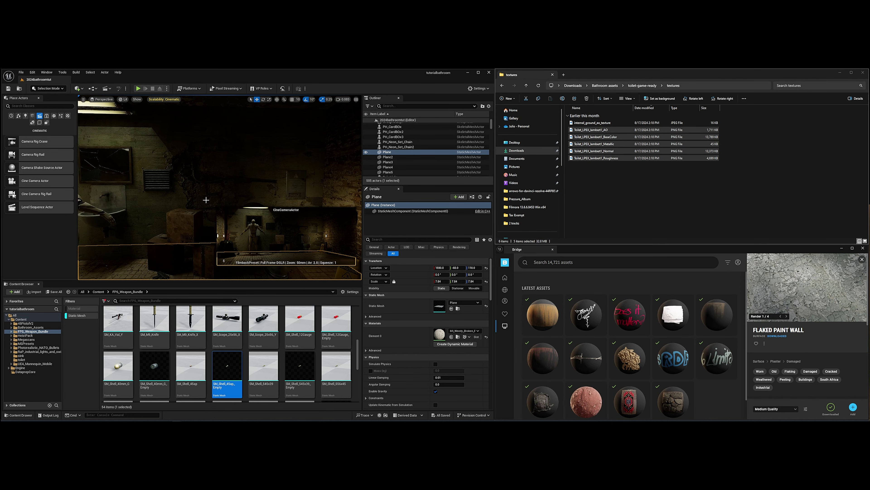
scroll(191, 203, down, 5)
right_drag(191, 203, 192, 205)
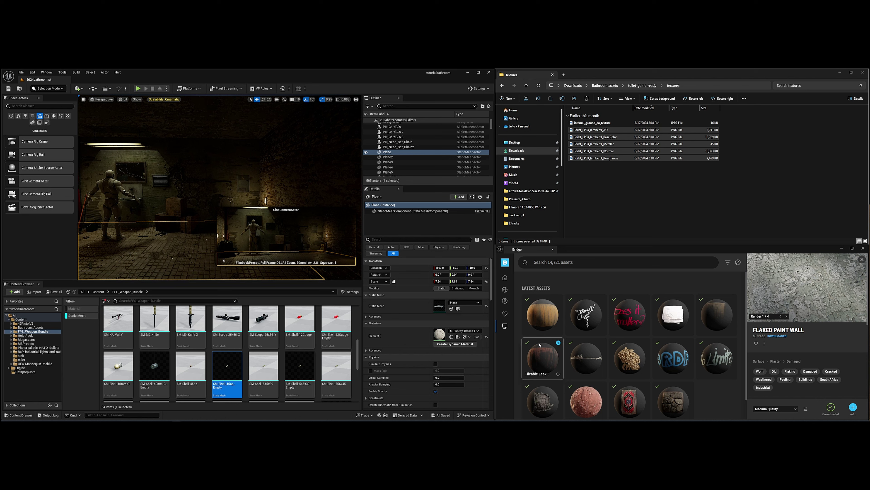
scroll(630, 364, down, 1)
scroll(634, 362, up, 1)
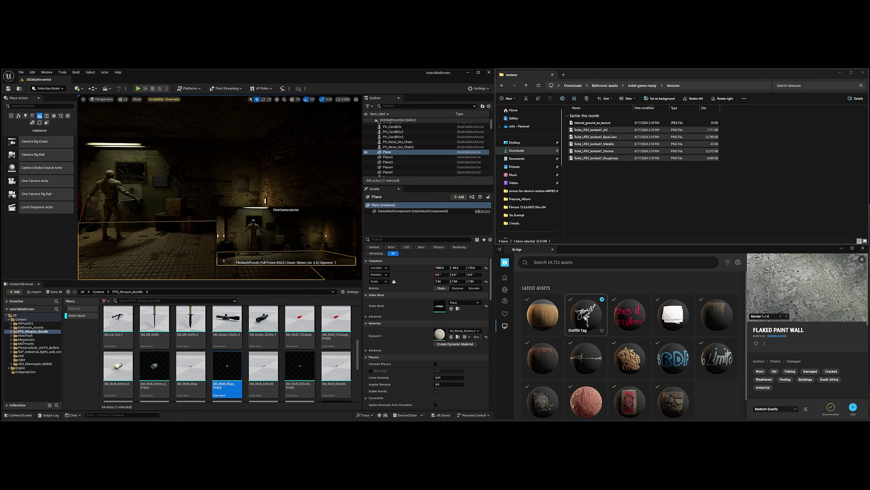
- Import the white scribbled Graffiti Tag decal and place its material instance on the back wall, with the Static Mesh filter turned off
click(602, 299)
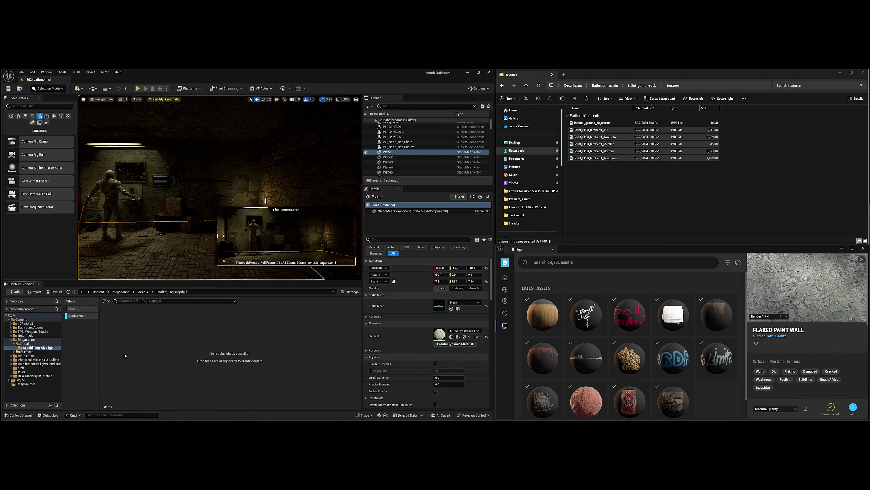
click(72, 316)
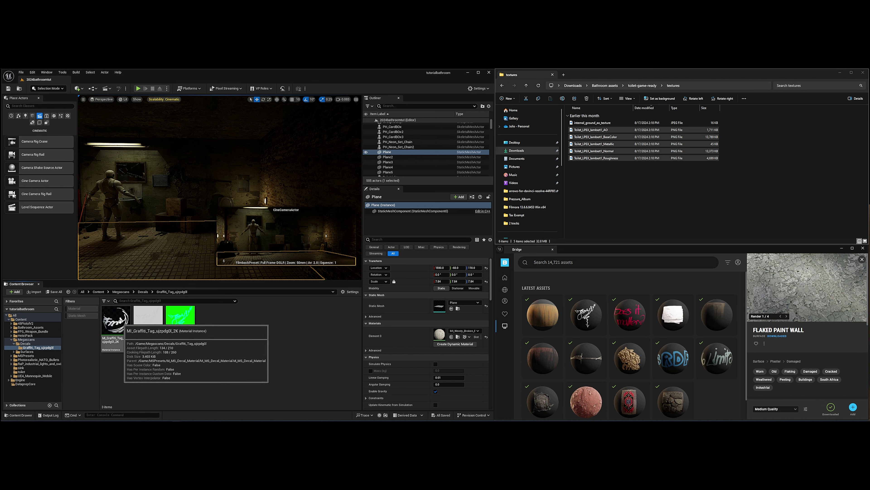
drag(116, 322, 182, 189)
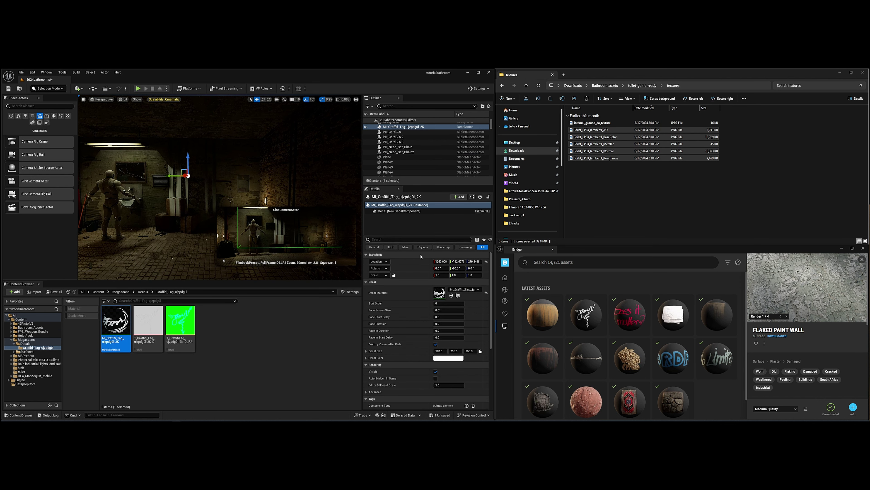
- Scale the white graffiti decal down to about 0.67, rotate it to 120°, 0°, 180° and shift it along the back wall
mouse_move(438, 276)
mouse_down()
mouse_move(416, 276)
mouse_move(442, 276)
mouse_up()
key(e)
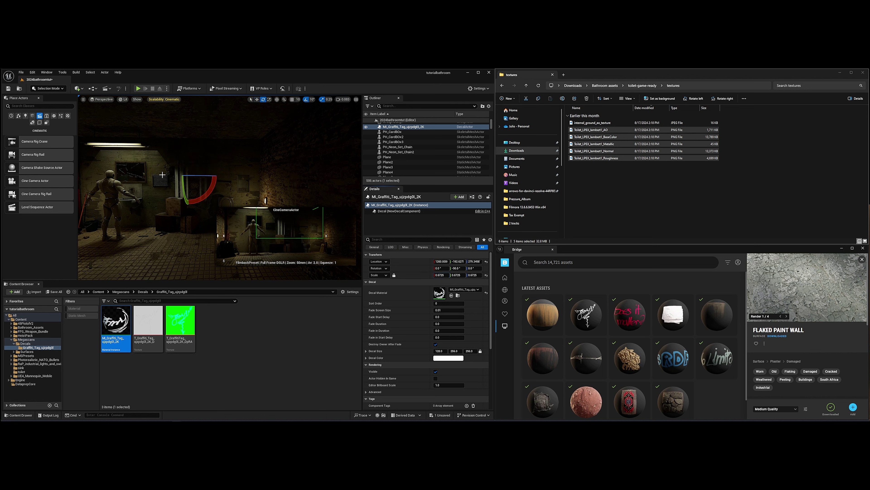
drag(184, 178, 185, 213)
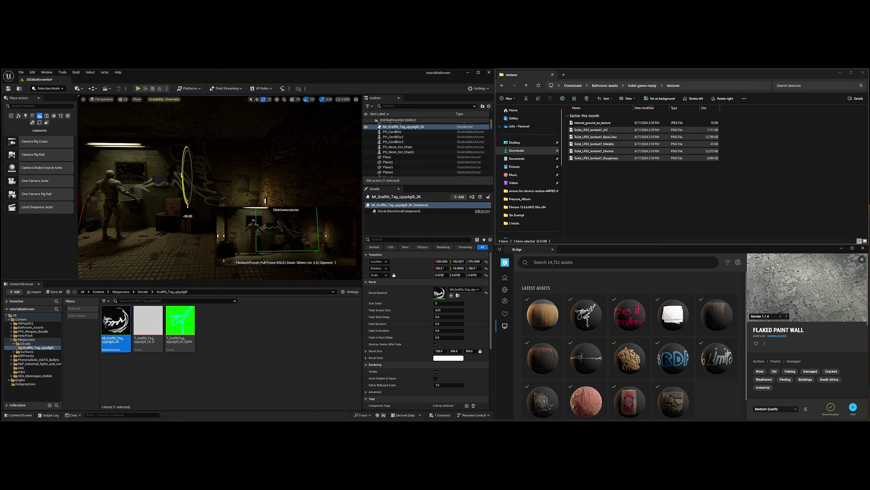
drag(188, 206, 199, 172)
key(r)
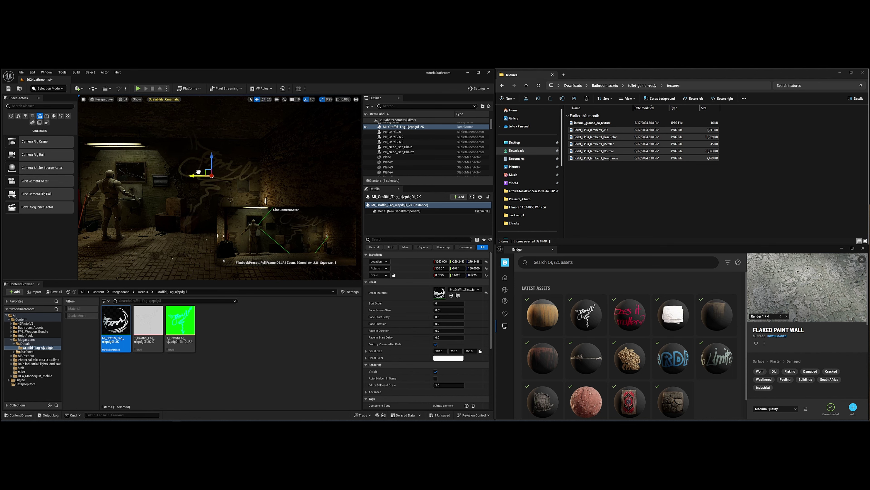
right_drag(200, 171, 160, 184)
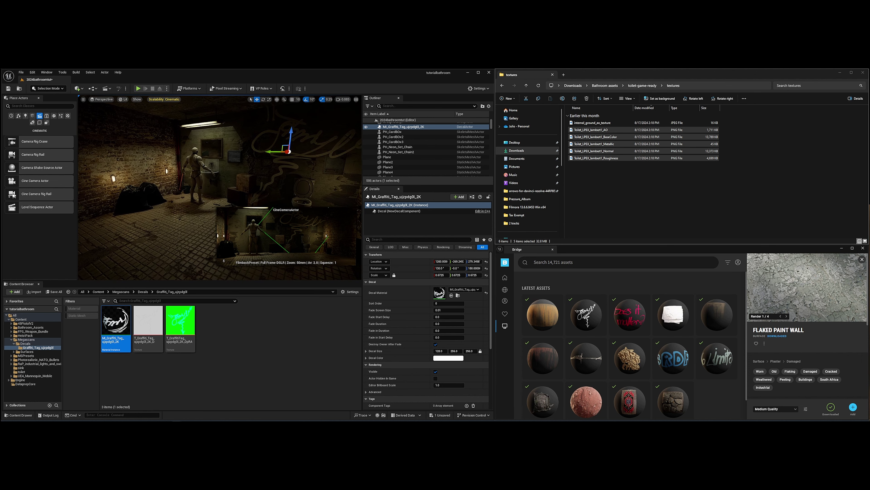
- Reduce the white graffiti decal's scale to about 0.44 and adjust its depth against the back wall
drag(442, 275, 422, 276)
key(w)
mouse_move(302, 169)
right_down()
mouse_move(312, 172)
mouse_move(306, 163)
right_up()
key(s)
right_drag(222, 234, 256, 228)
key(w)
right_drag(264, 174, 223, 144)
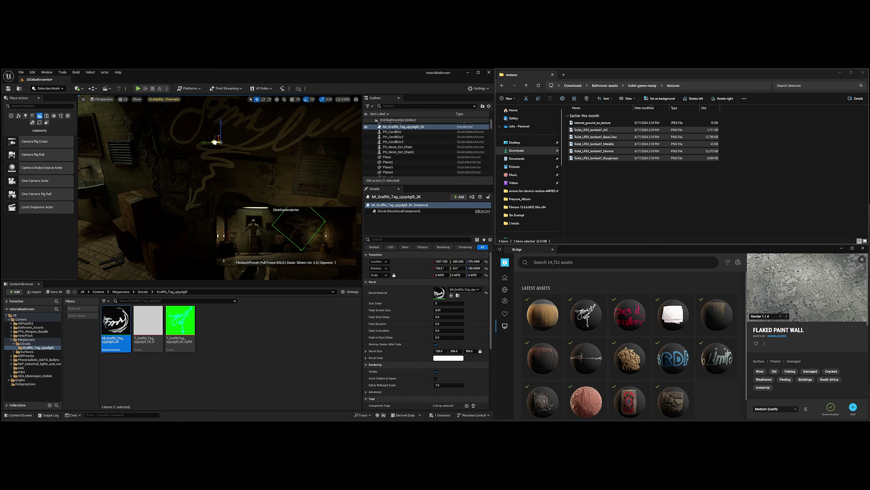
drag(223, 142, 175, 139)
drag(172, 139, 226, 142)
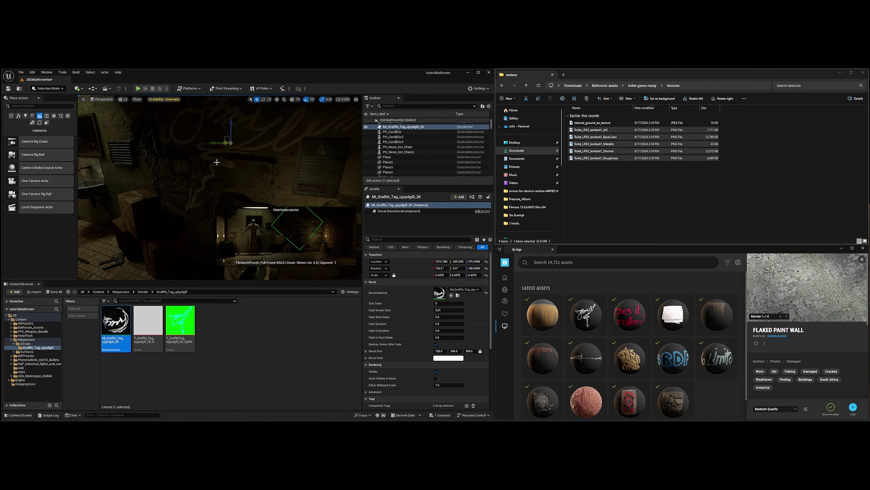
right_drag(214, 180, 198, 192)
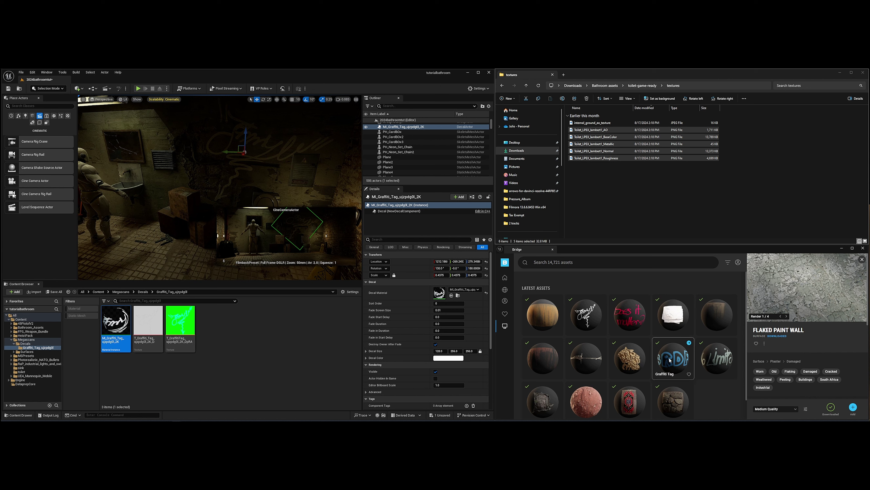
- Import the red "Does it matter?" Graffiti Tag decal and place its material instance on the back wall near the vent
click(627, 315)
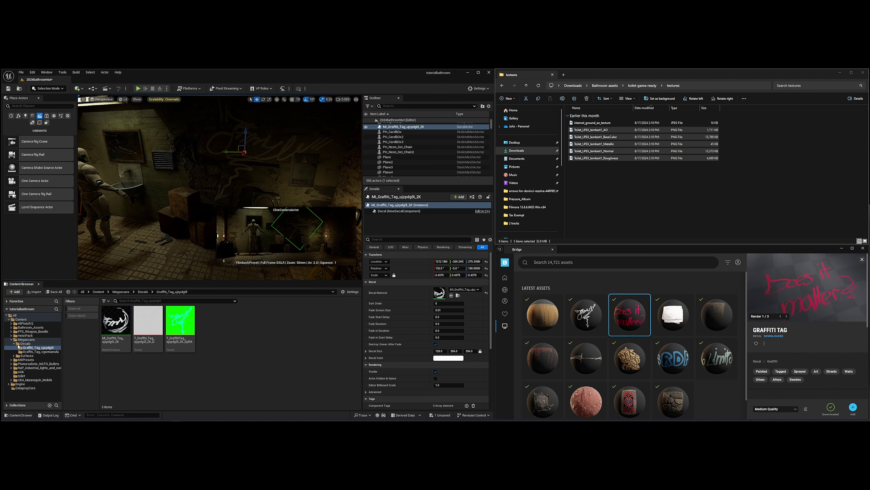
click(29, 351)
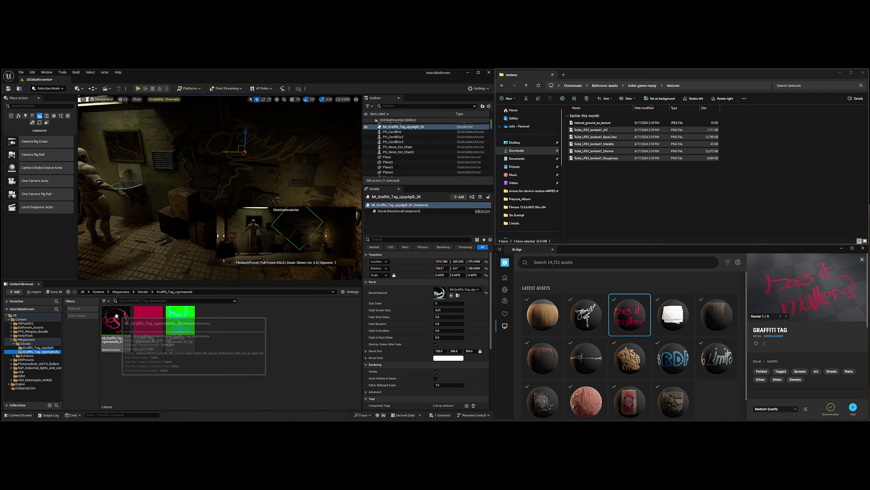
drag(116, 320, 178, 168)
mouse_move(525, 302)
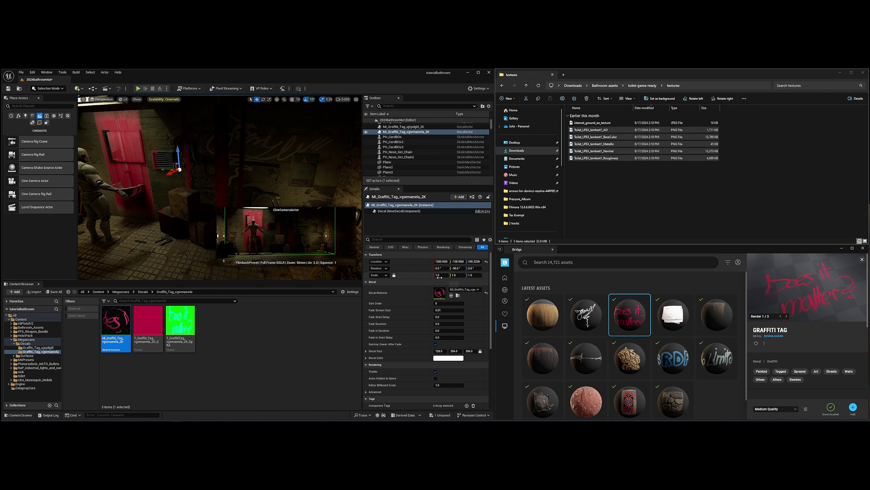
- Shrink the red graffiti decal to a scale of about 0.3 and rotate it to 120°, 0°, 180°
drag(441, 275, 409, 275)
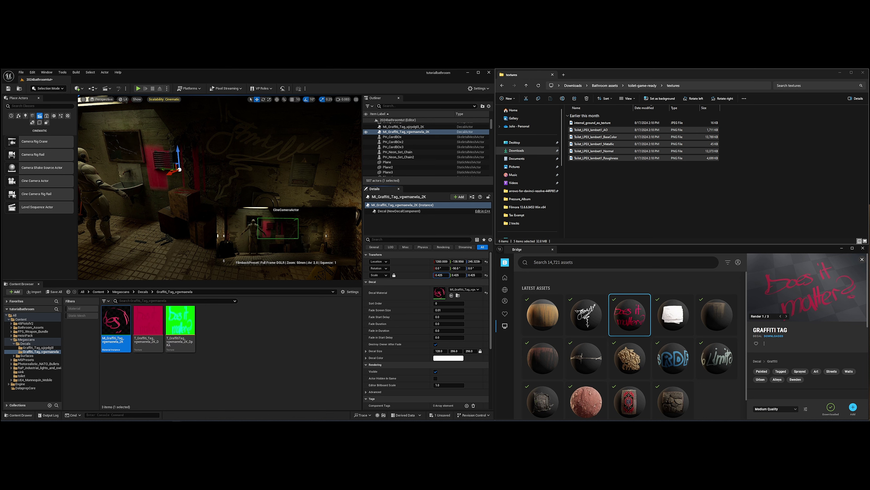
key(e)
mouse_move(169, 145)
mouse_down()
mouse_move(161, 177)
mouse_move(195, 164)
mouse_move(157, 178)
mouse_move(155, 153)
mouse_up()
drag(436, 275, 426, 276)
key(r)
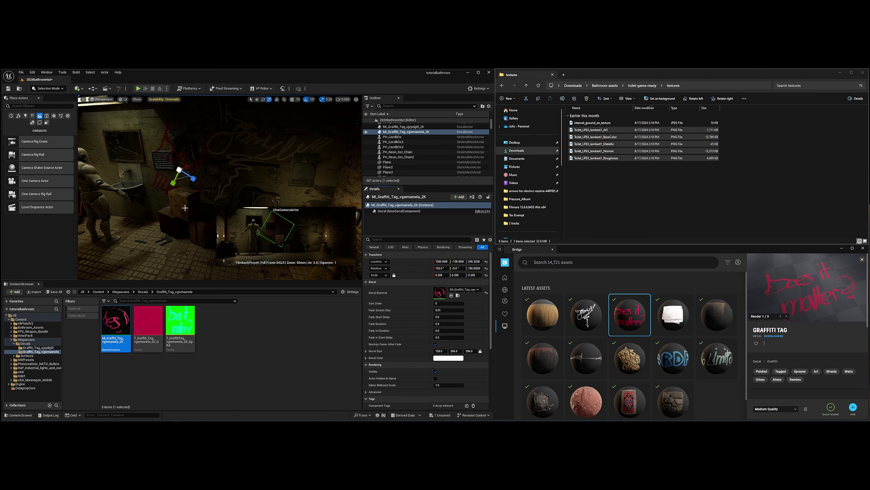
- Move the red graffiti decal up the back wall beside the mirror and adjust its depth against the wall surface
scroll(91, 175, up, 5)
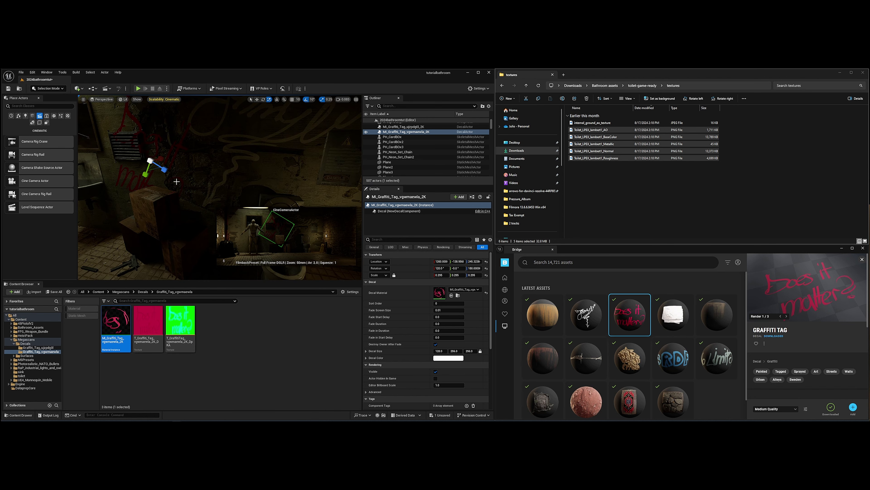
key(w)
drag(137, 161, 103, 108)
middle_drag(126, 142, 69, 122)
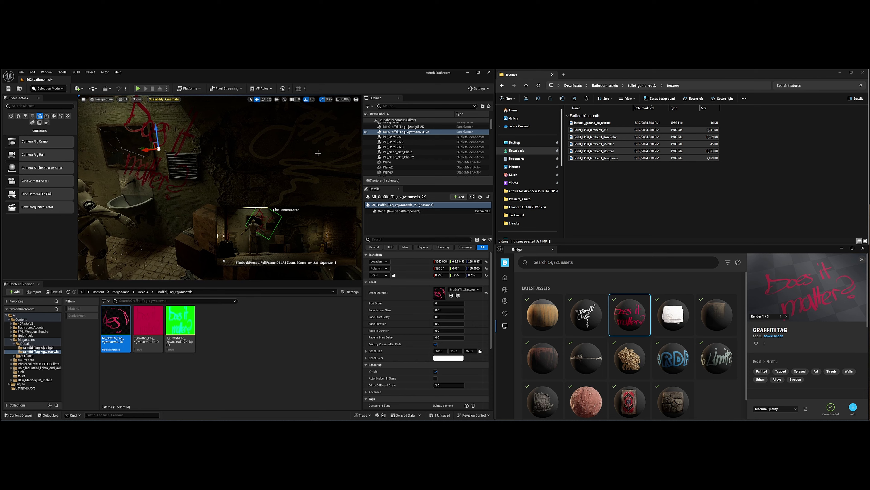
right_drag(318, 153, 318, 153)
right_drag(204, 159, 205, 159)
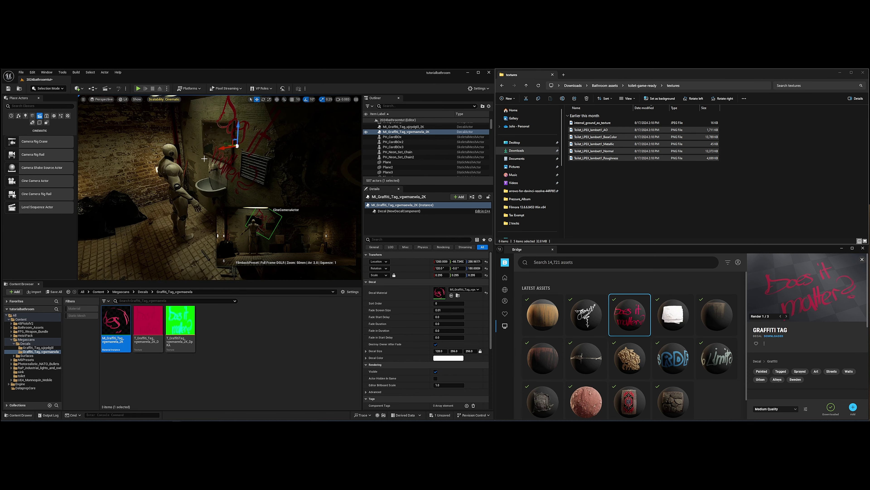
drag(221, 150, 240, 150)
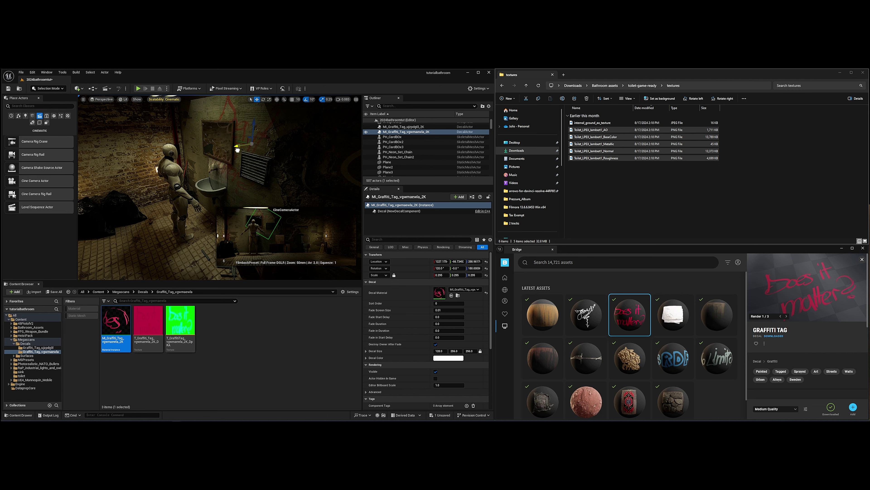
drag(238, 141, 243, 142)
- Rescale the red graffiti decal to about 0.13 and position it above the vent beside the mirror, then deselect it
drag(441, 275, 433, 275)
drag(241, 142, 252, 142)
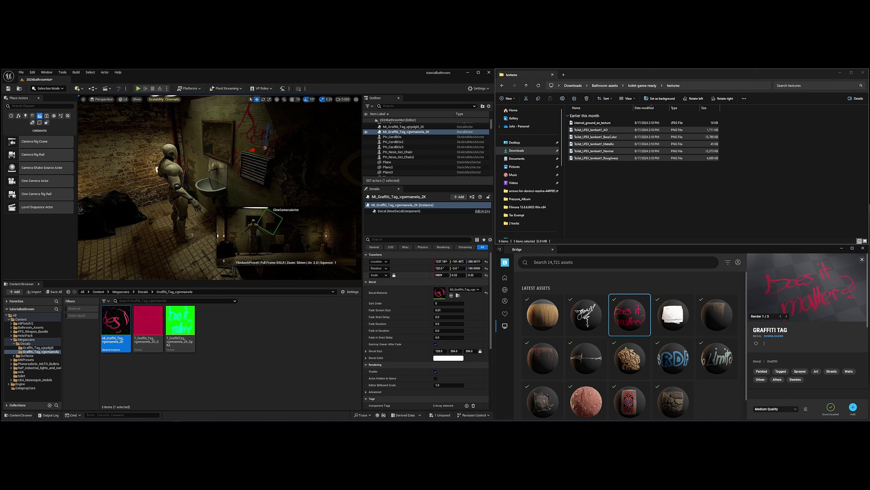
drag(441, 275, 410, 275)
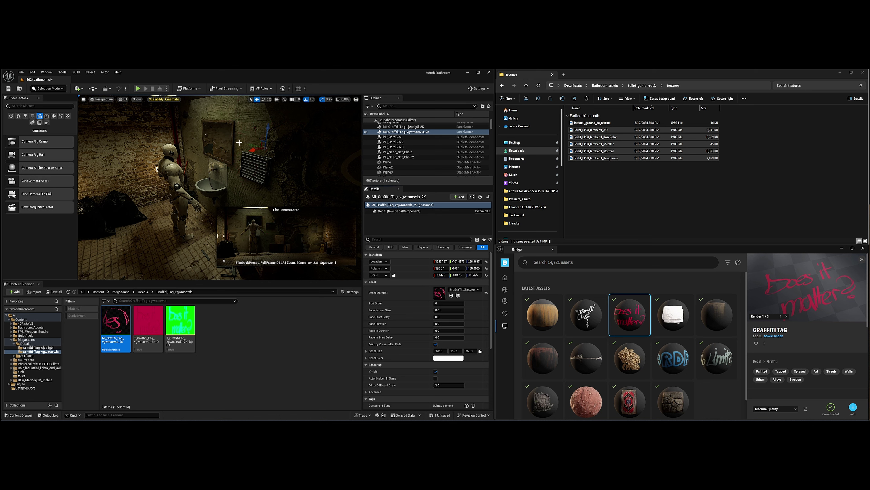
drag(254, 150, 234, 152)
drag(440, 275, 443, 275)
drag(235, 154, 243, 154)
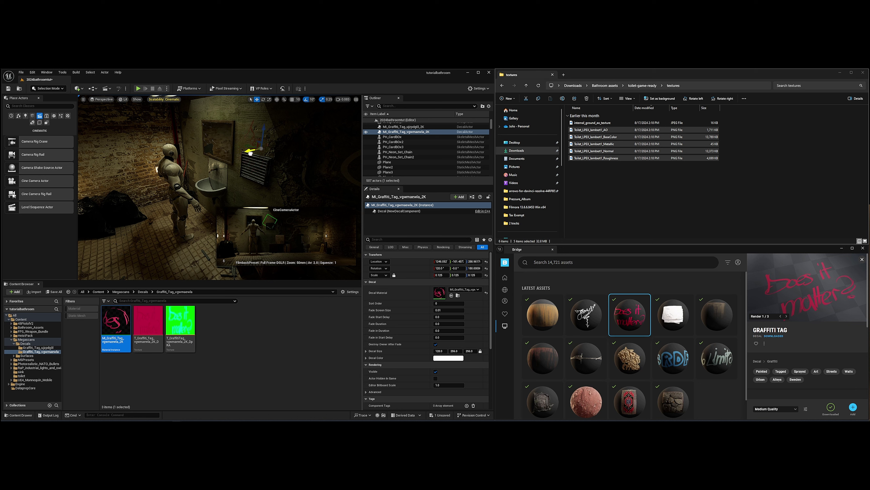
drag(263, 127, 267, 103)
click(251, 140)
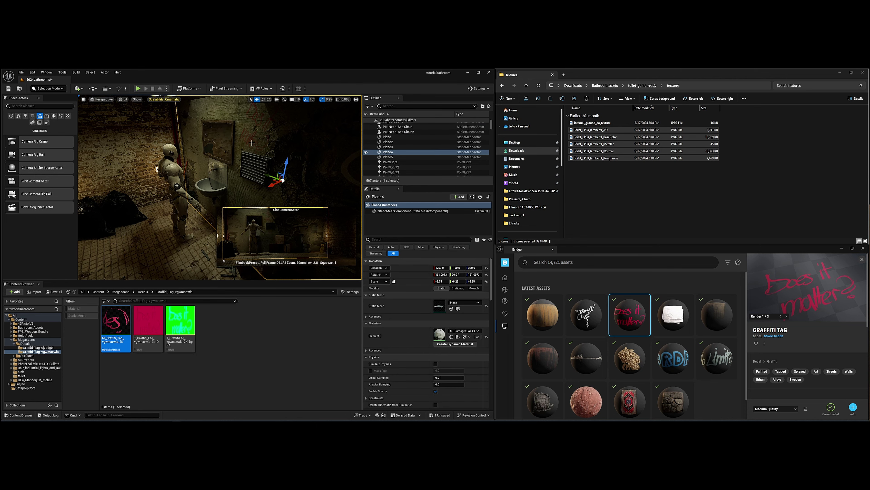
- Examine the graffiti on the back wall and the whole bathroom from several angles and distances
right_drag(250, 140, 269, 140)
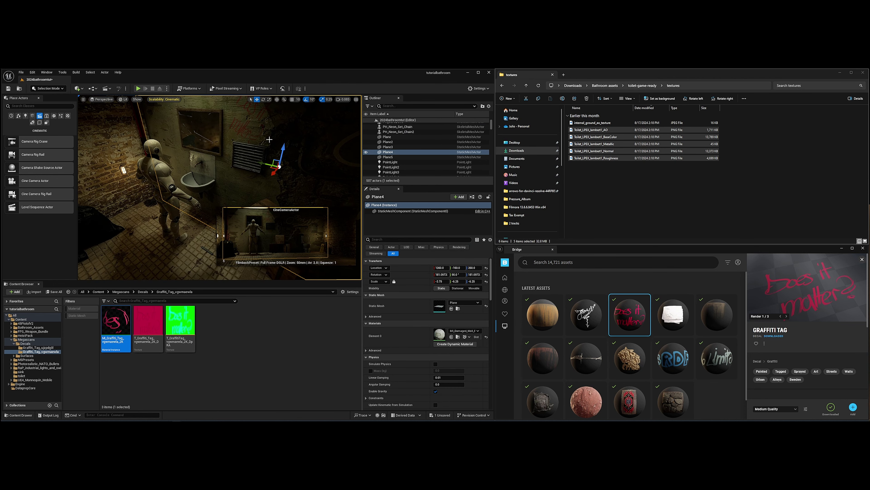
scroll(242, 160, down, 2)
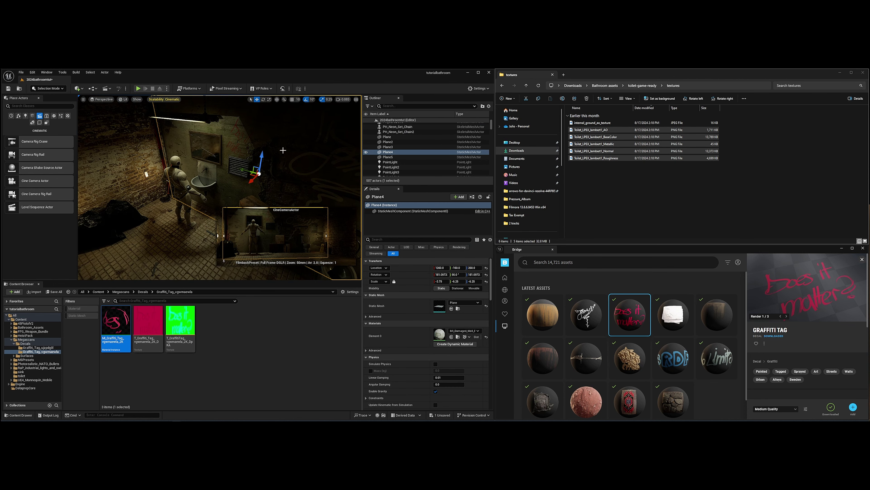
scroll(224, 205, down, 3)
scroll(226, 184, up, 4)
mouse_move(226, 184)
right_down()
mouse_move(253, 170)
mouse_move(223, 186)
right_up()
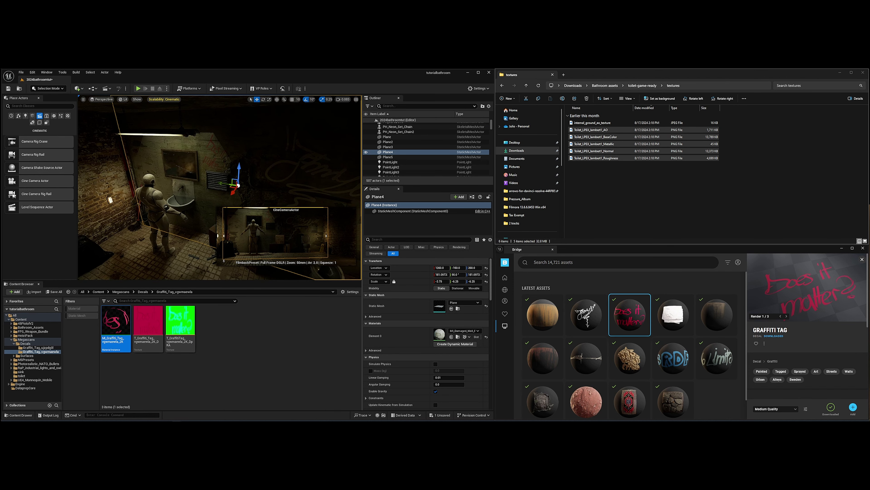
scroll(223, 190, down, 4)
scroll(221, 194, down, 3)
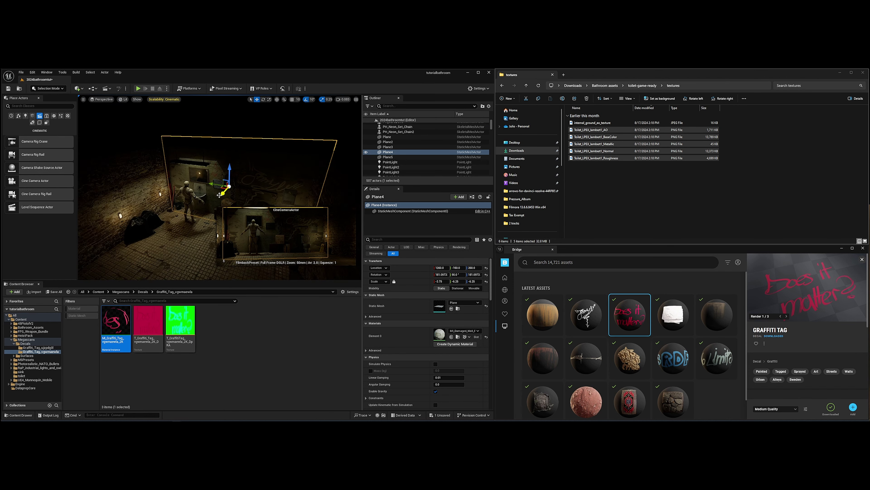
right_drag(221, 194, 218, 224)
- Check the local Megascans decals in Bridge and open the online Decals category instead
mouse_move(562, 371)
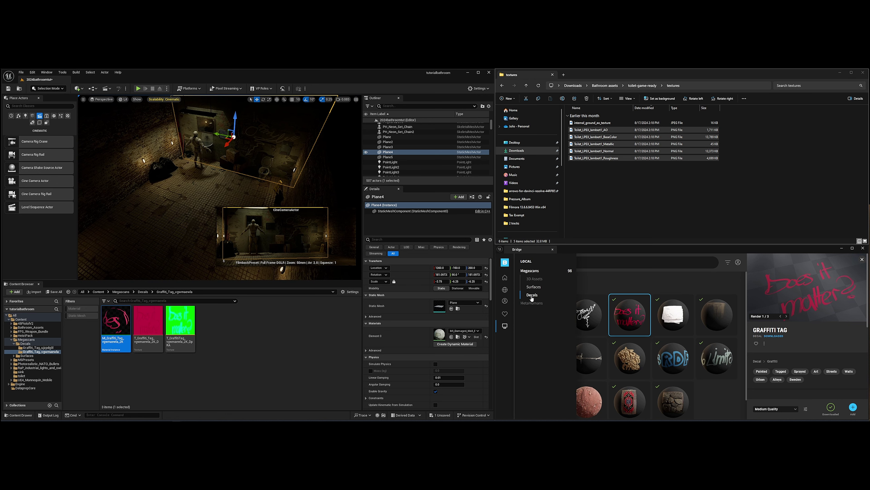
scroll(618, 353, down, 1)
scroll(624, 367, up, 1)
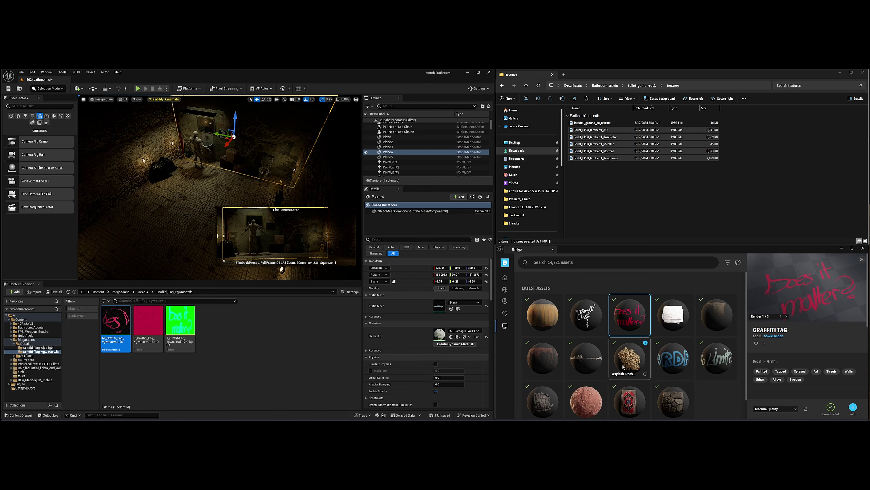
mouse_move(502, 326)
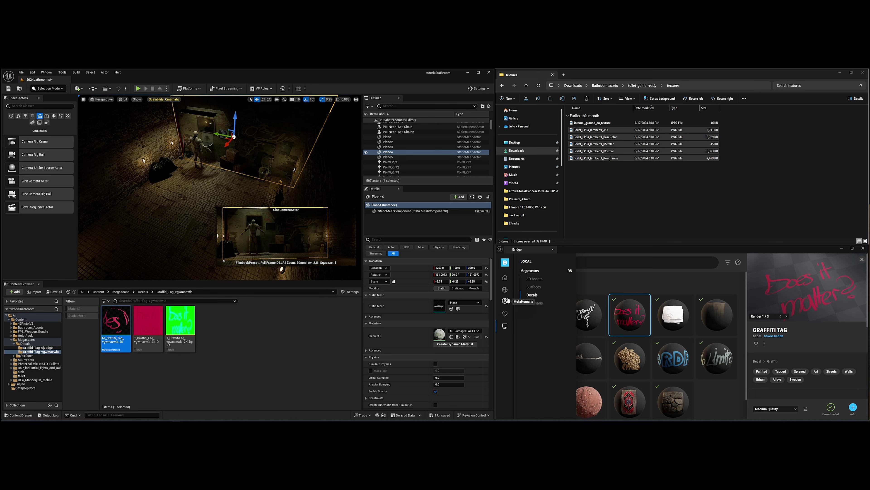
click(505, 279)
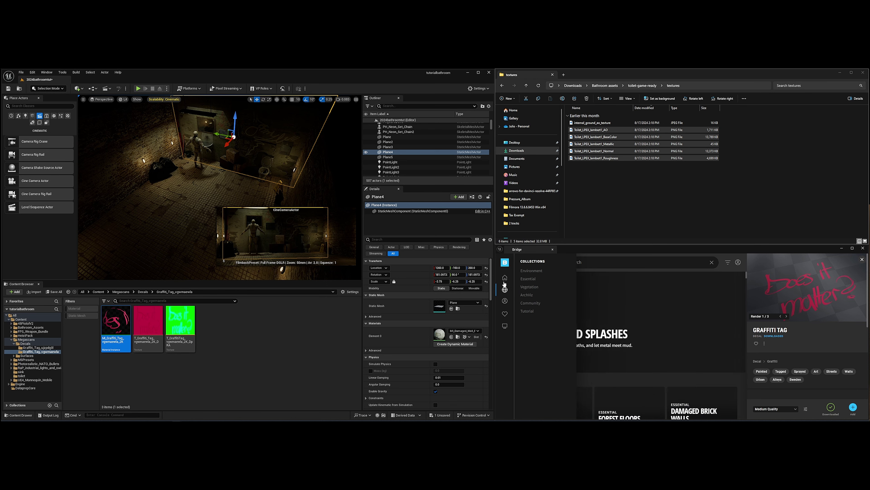
click(524, 295)
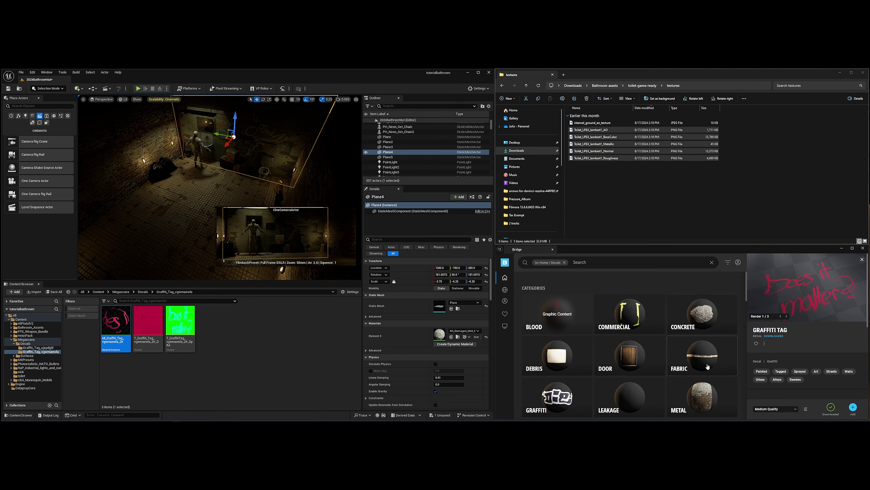
- Find the white skull Graffiti Tag among the online decals and download it
scroll(685, 350, down, 5)
scroll(703, 367, down, 8)
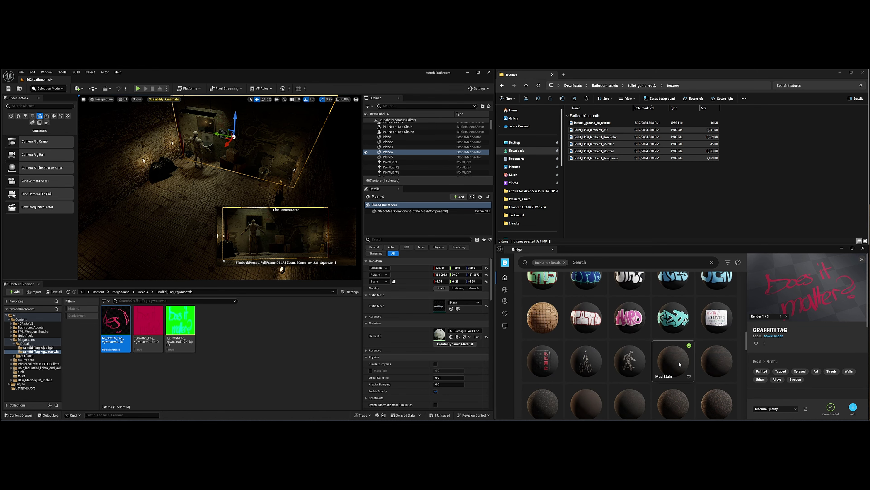
scroll(680, 364, down, 3)
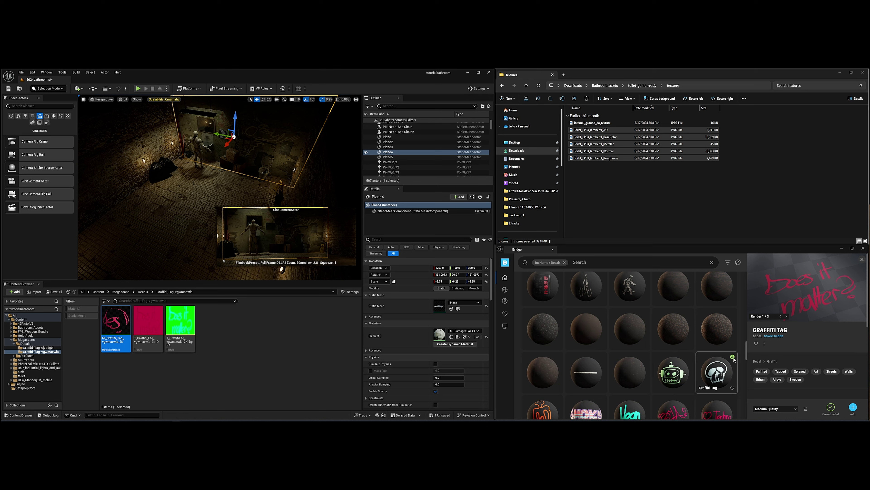
click(733, 358)
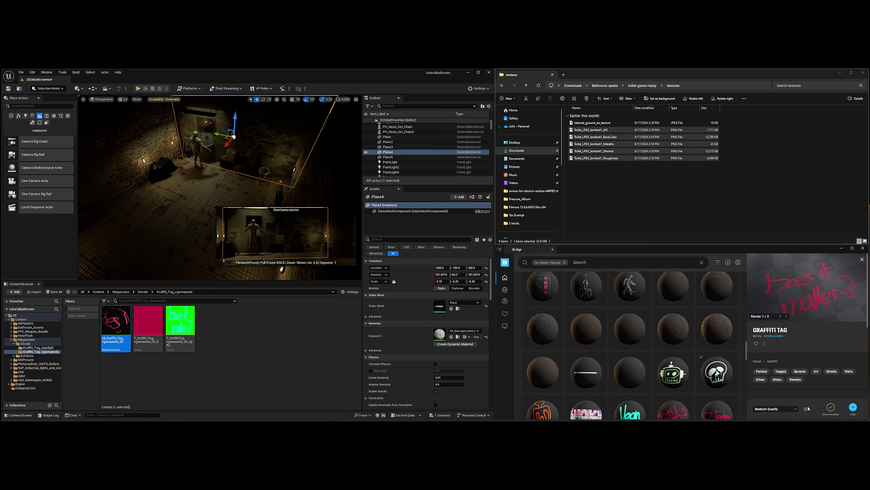
- Add the skull Graffiti Tag to the project, then place its decal on the side brick wall scaled down uniformly
click(854, 409)
click(35, 352)
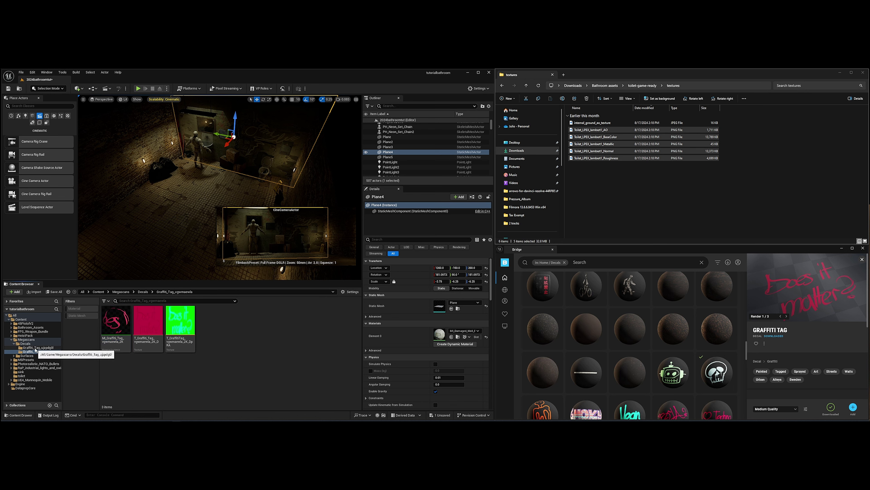
click(34, 347)
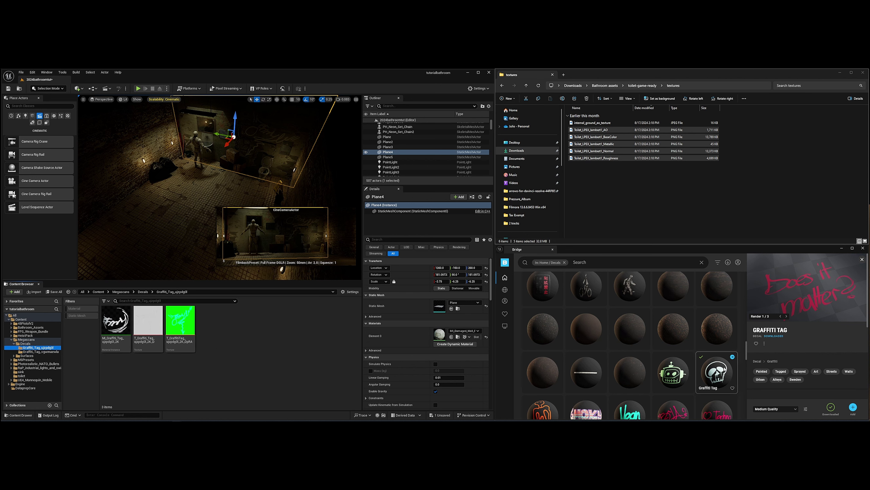
click(732, 357)
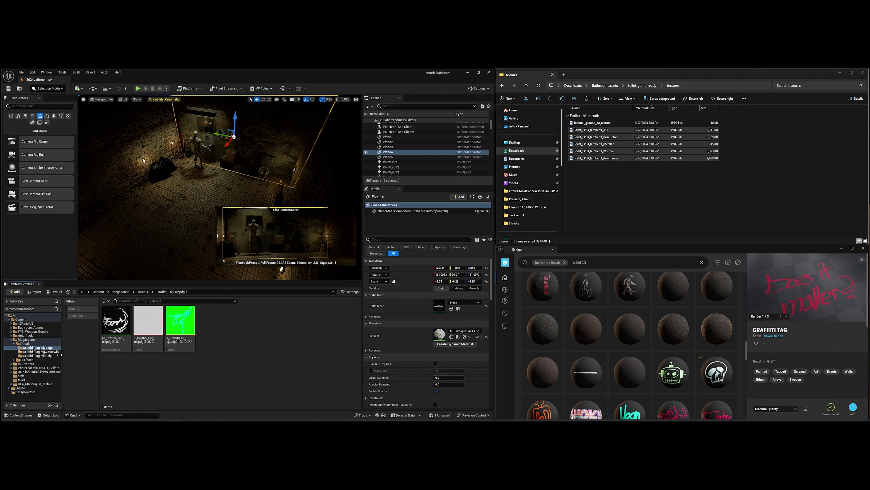
click(35, 355)
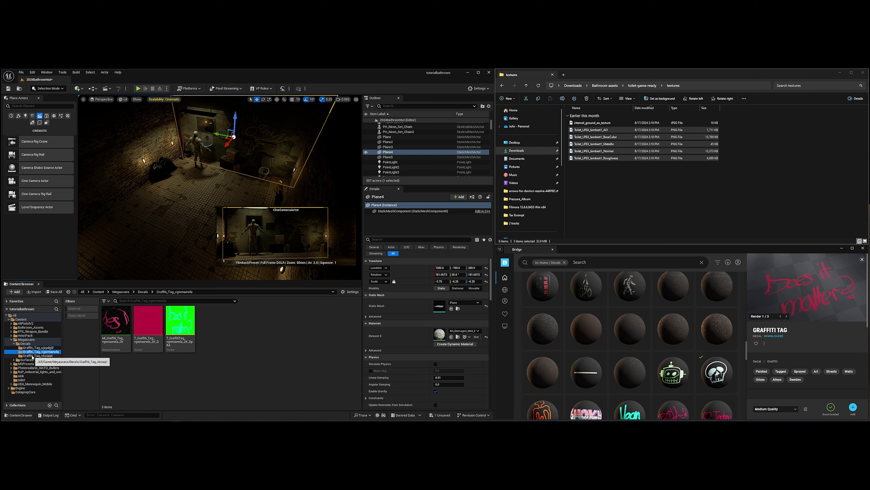
drag(115, 320, 162, 161)
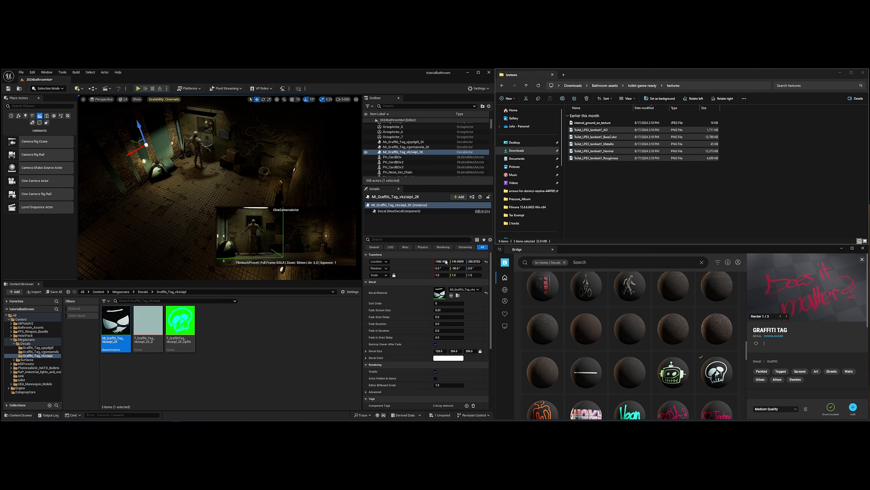
drag(441, 275, 422, 275)
- Rotate the skull graffiti decal so it projects upright onto the side brick wall and adjust its position there
right_drag(126, 197, 83, 169)
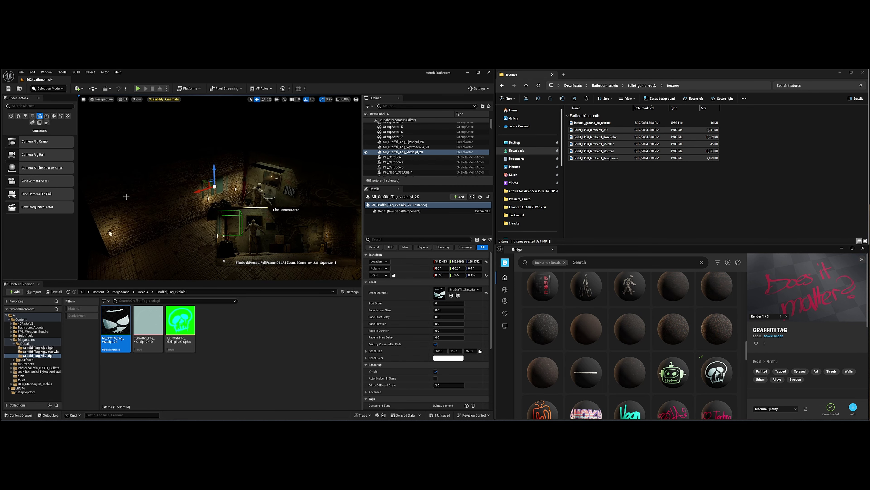
mouse_move(126, 197)
right_down()
mouse_move(151, 188)
mouse_move(130, 193)
right_up()
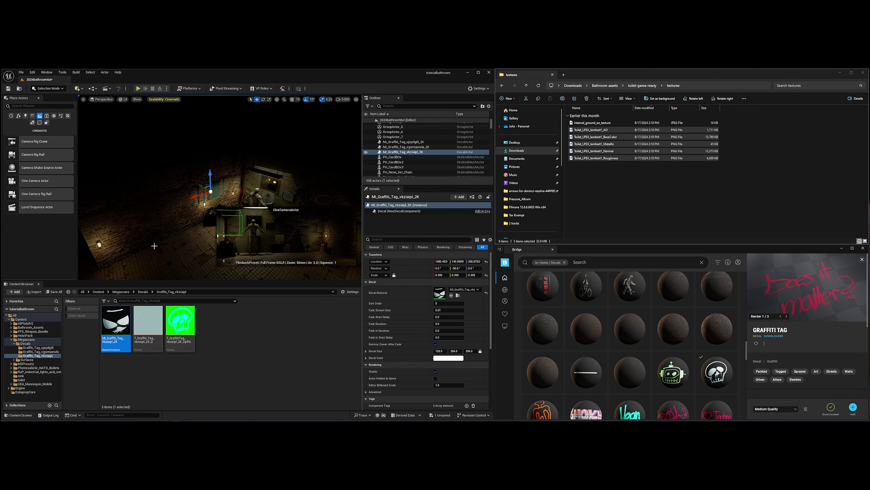
key(w)
right_drag(154, 246, 147, 256)
key(e)
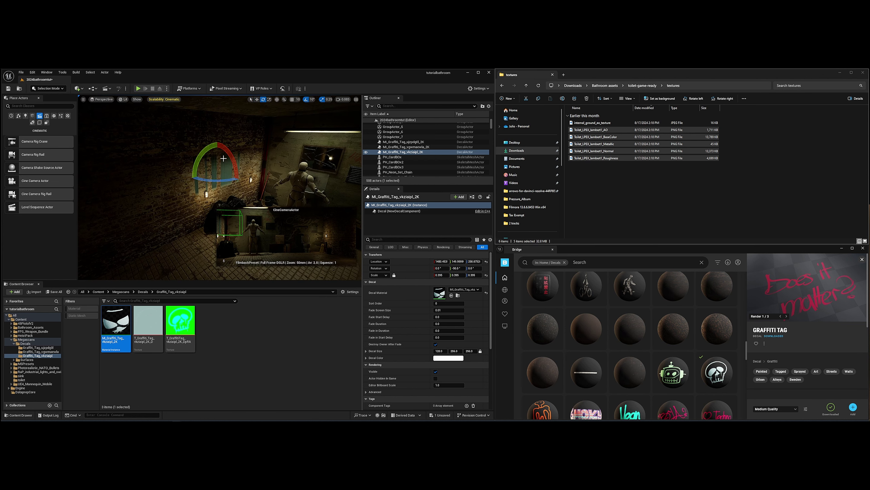
drag(227, 149, 227, 170)
key(r)
key(e)
key(w)
right_drag(245, 198, 245, 168)
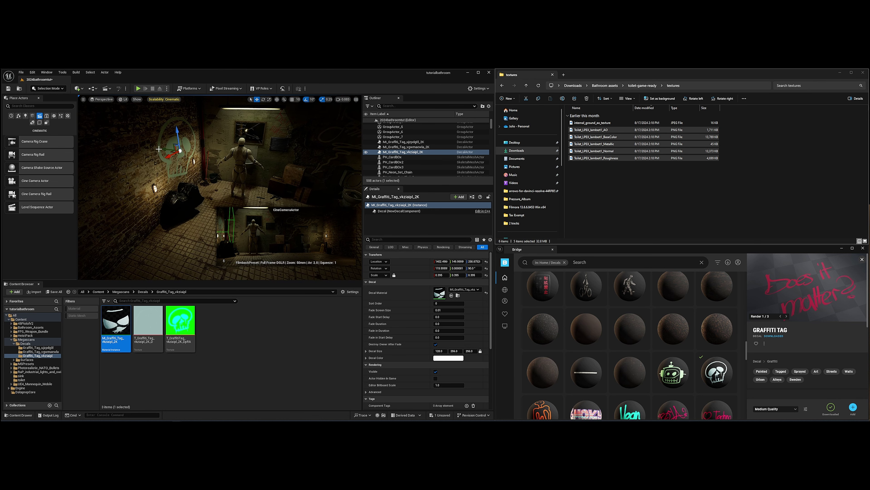
drag(162, 149, 150, 147)
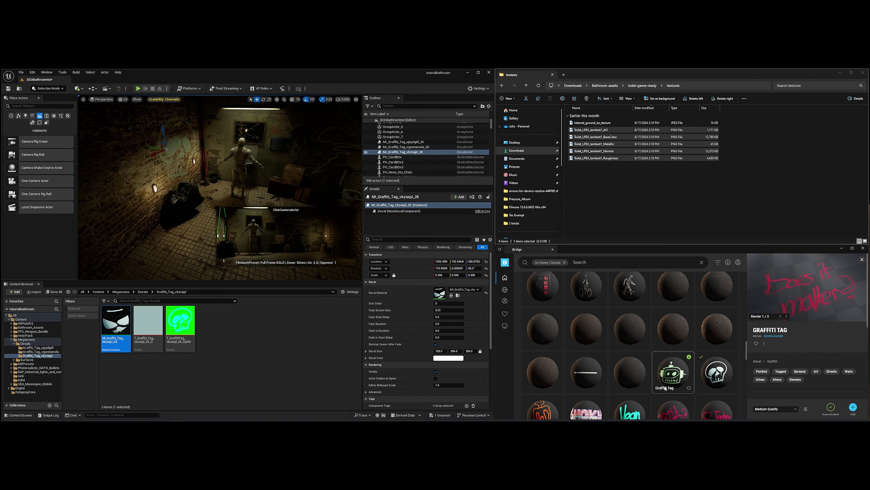
- Browse the remaining online graffiti decals and the Decals Debris category for more details that suit the bathroom
scroll(665, 389, down, 3)
scroll(613, 375, down, 2)
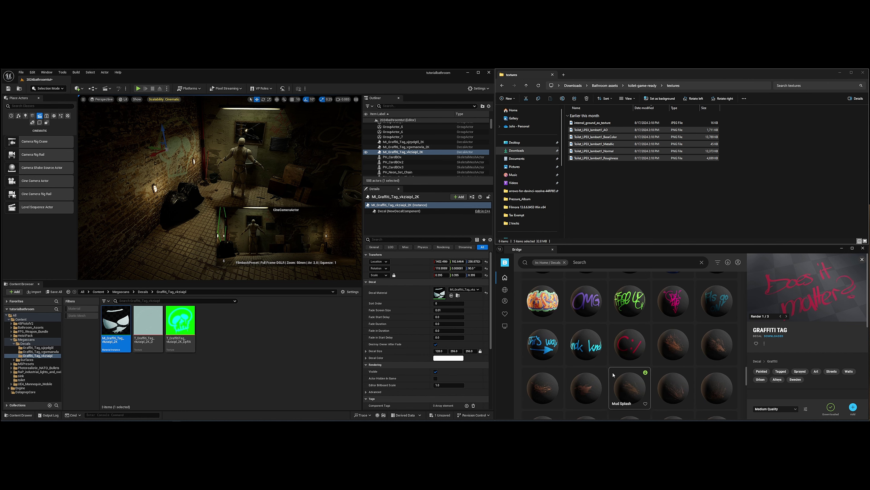
scroll(614, 375, down, 3)
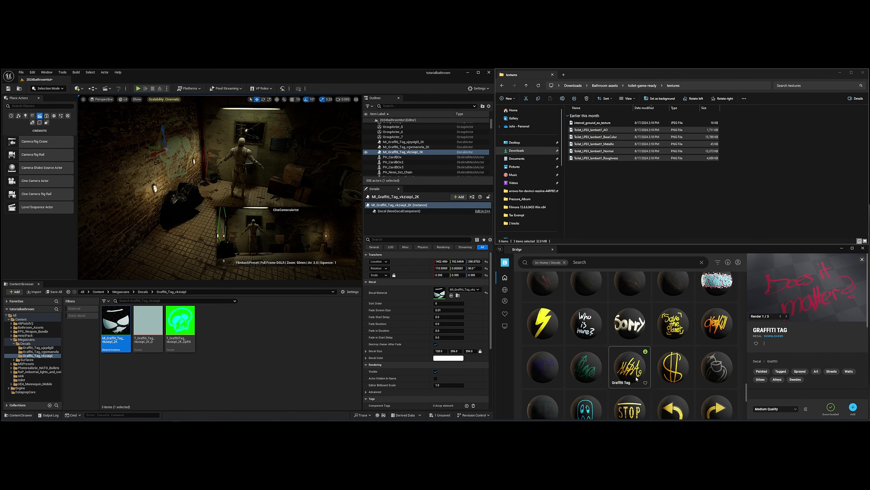
mouse_move(505, 289)
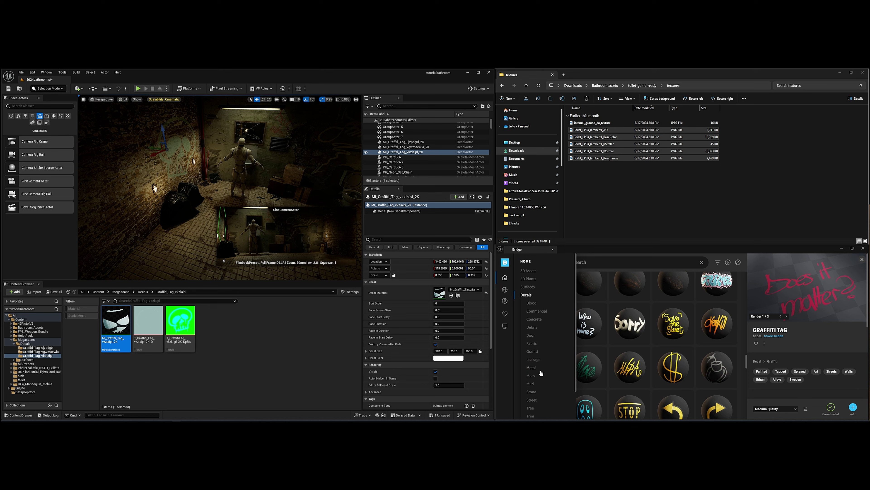
click(530, 328)
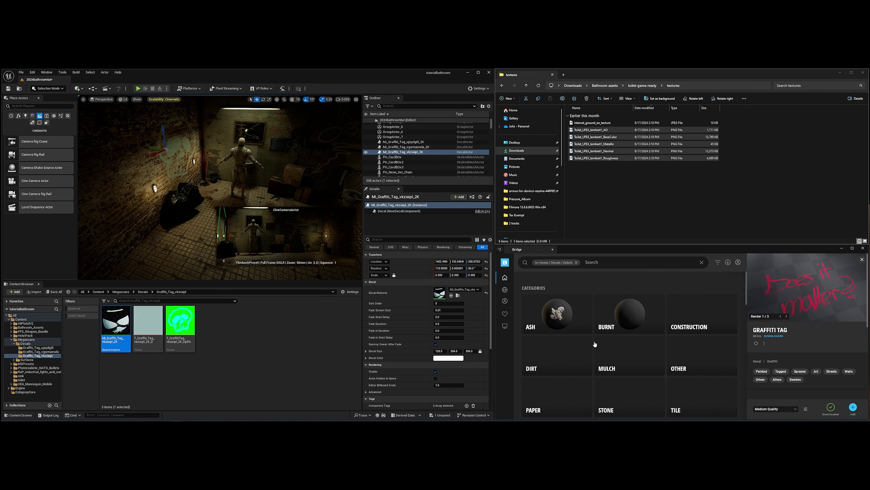
scroll(671, 343, down, 1)
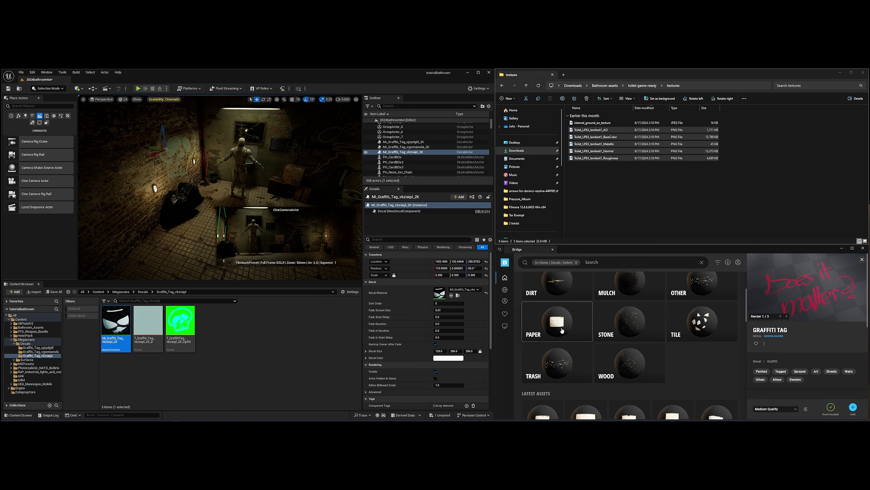
scroll(629, 340, down, 1)
scroll(629, 340, up, 1)
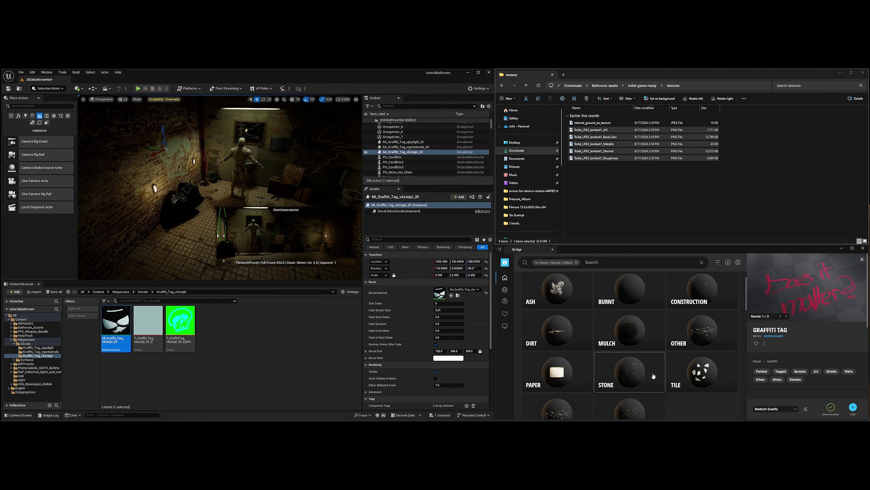
scroll(631, 370, down, 8)
scroll(632, 372, down, 3)
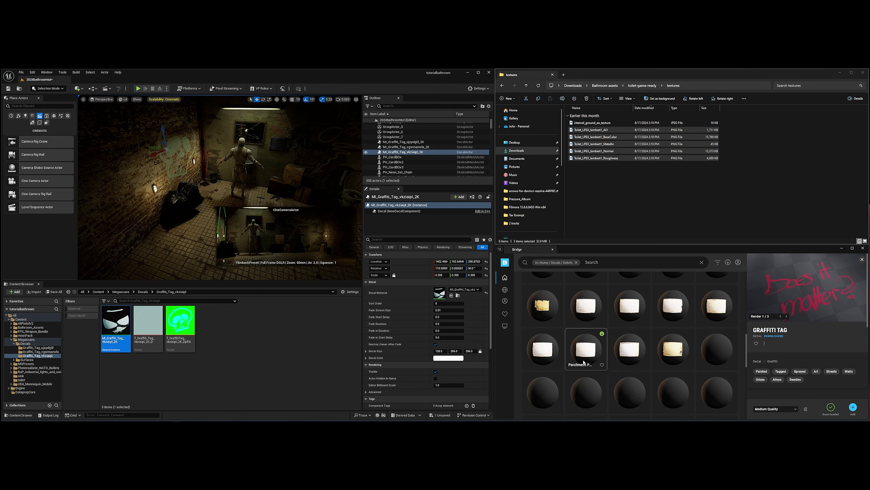
right_drag(219, 178, 262, 187)
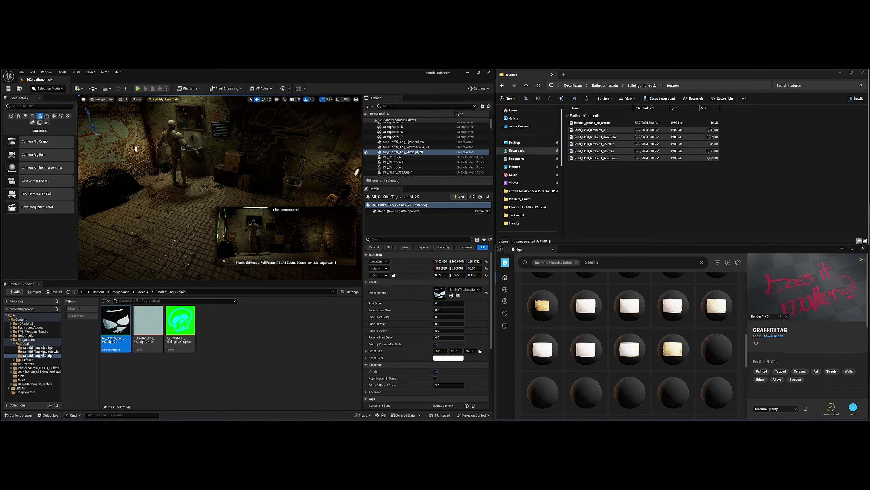
scroll(648, 381, down, 5)
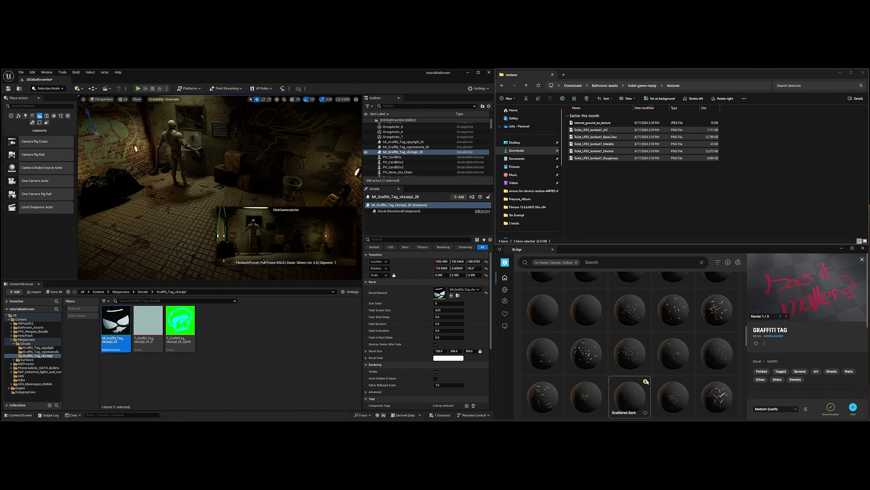
scroll(644, 360, up, 5)
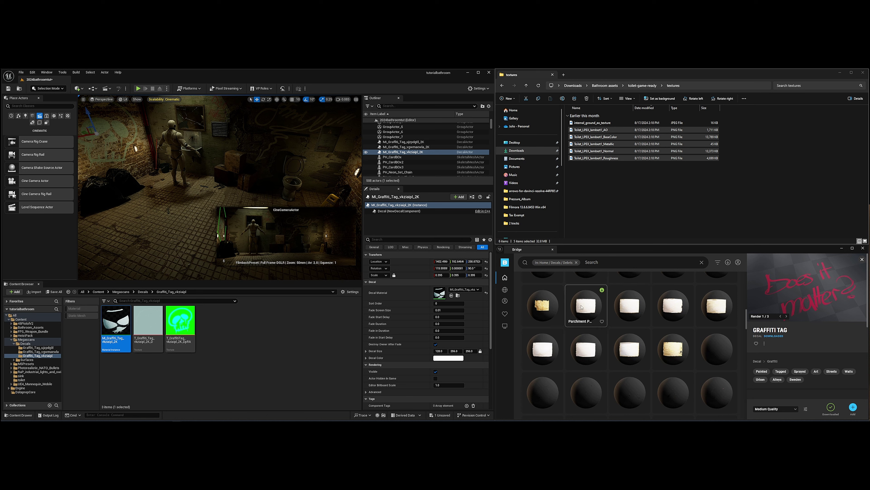
scroll(616, 316, up, 5)
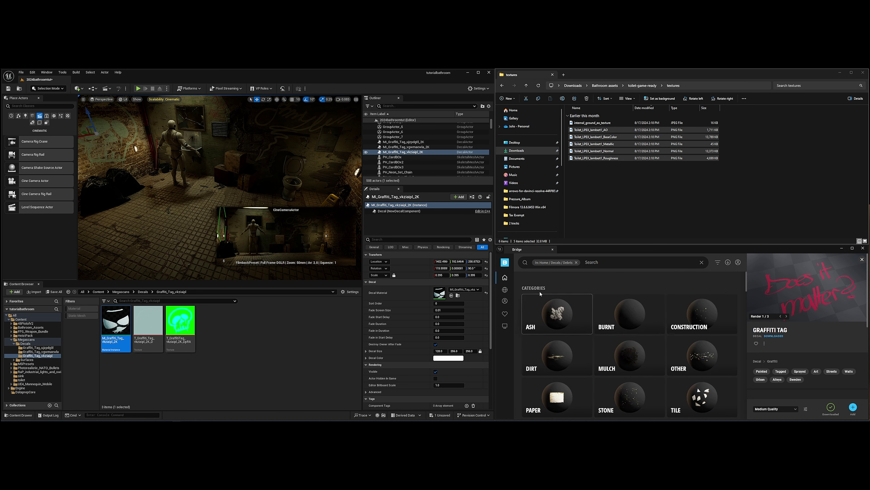
- Check the Trash, Other and Construction subcategories of the Debris decals and open the Dirt subcategory
mouse_move(506, 287)
scroll(555, 356, down, 3)
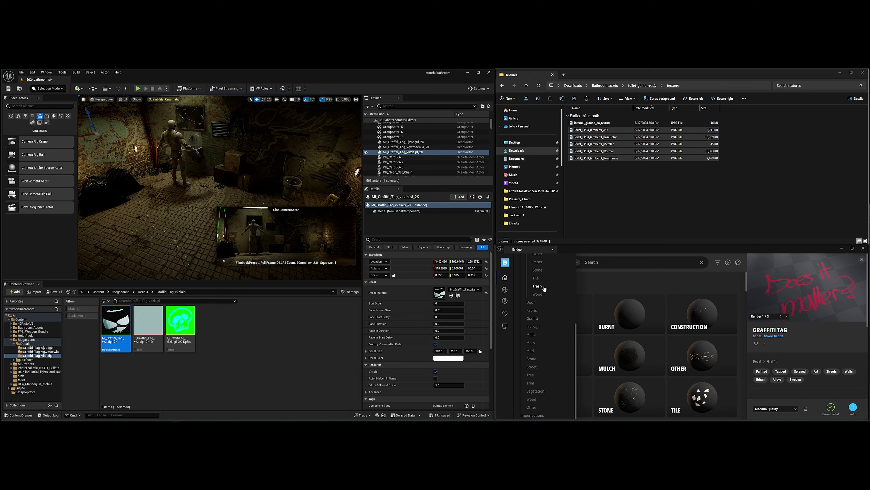
click(537, 286)
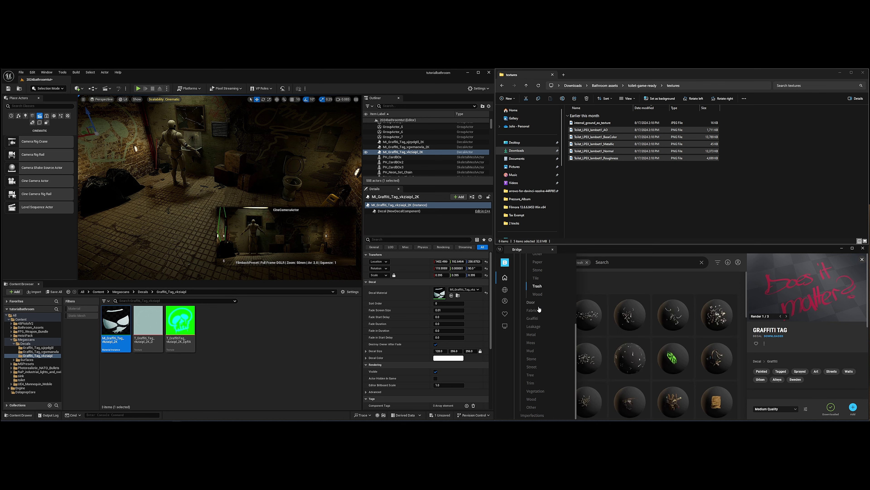
scroll(539, 309, up, 3)
click(540, 357)
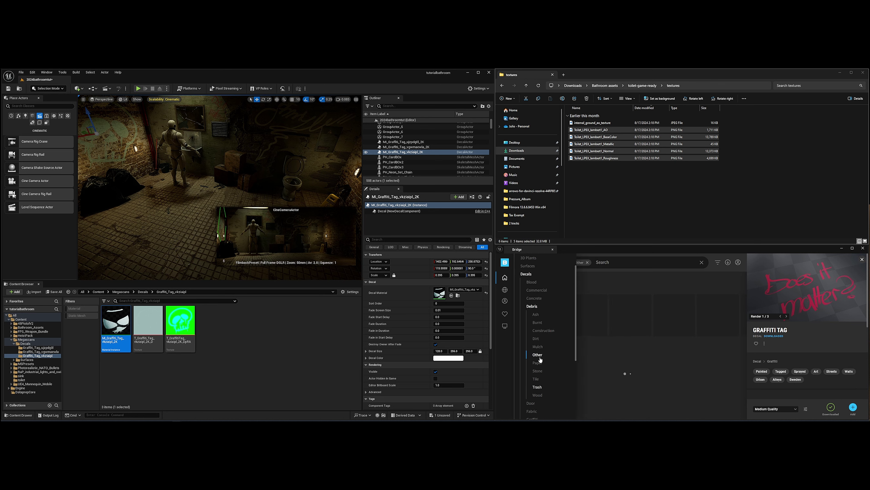
click(543, 330)
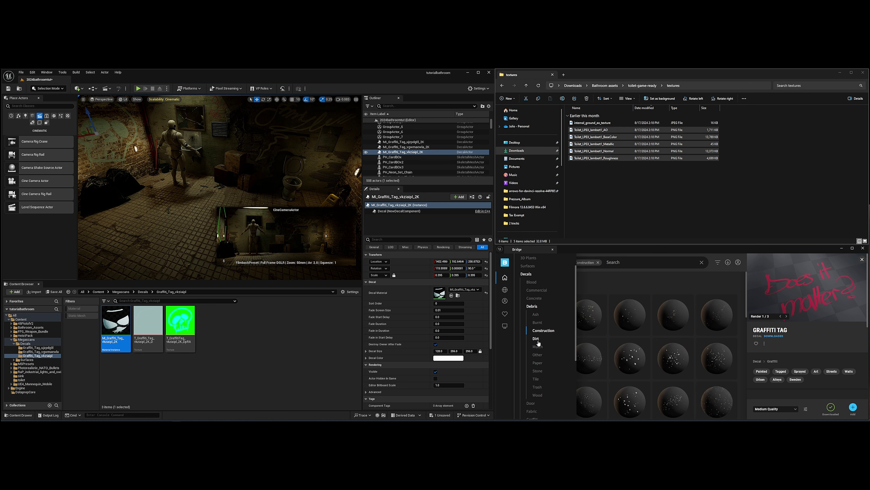
click(538, 341)
- Find the scattered Debris patch among the Dirt decals and download it at Medium Quality
scroll(654, 357, down, 2)
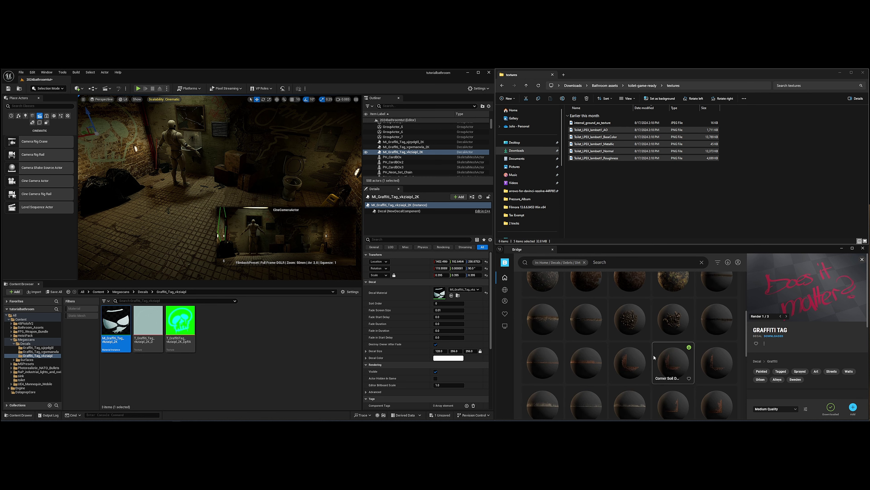
scroll(654, 357, up, 1)
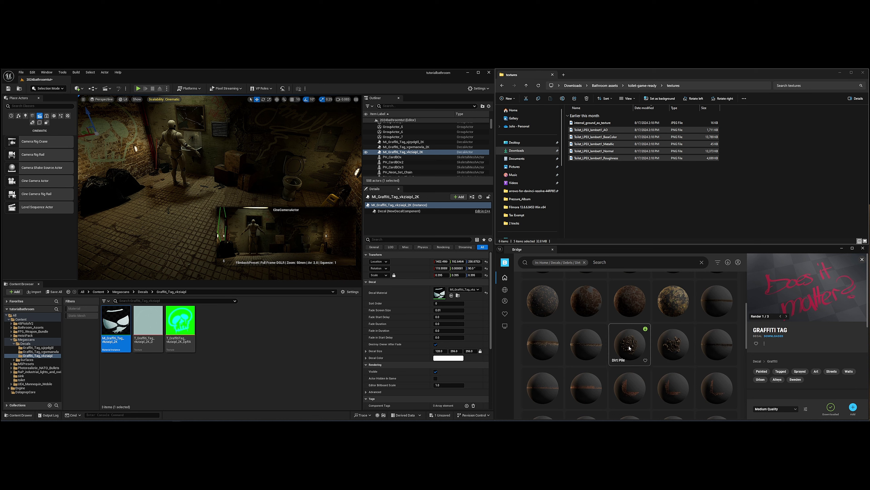
scroll(630, 346, down, 3)
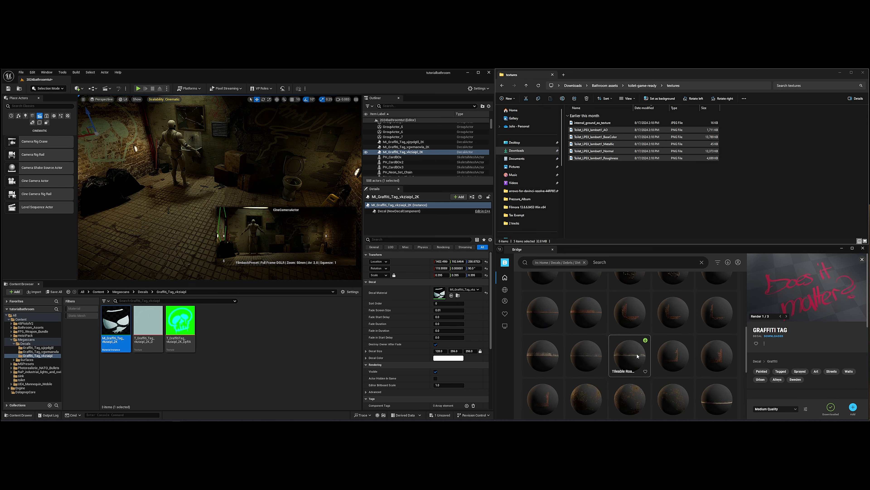
scroll(629, 363, down, 1)
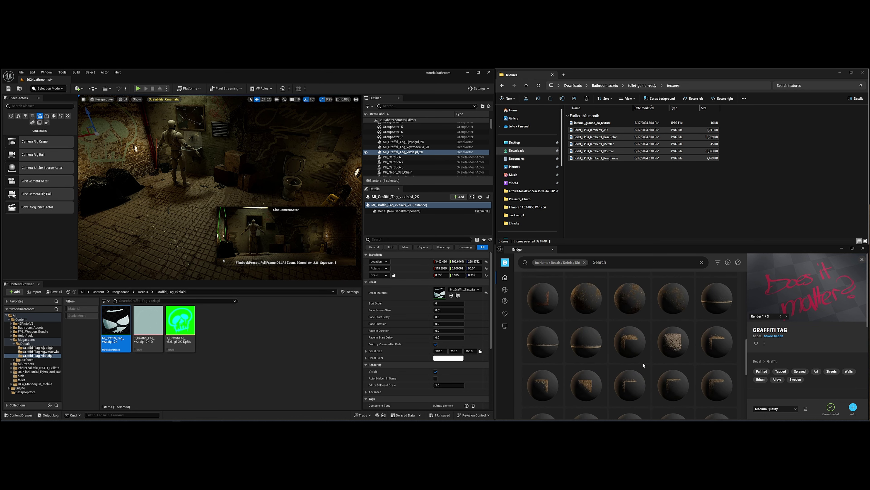
scroll(614, 368, down, 2)
scroll(610, 372, down, 2)
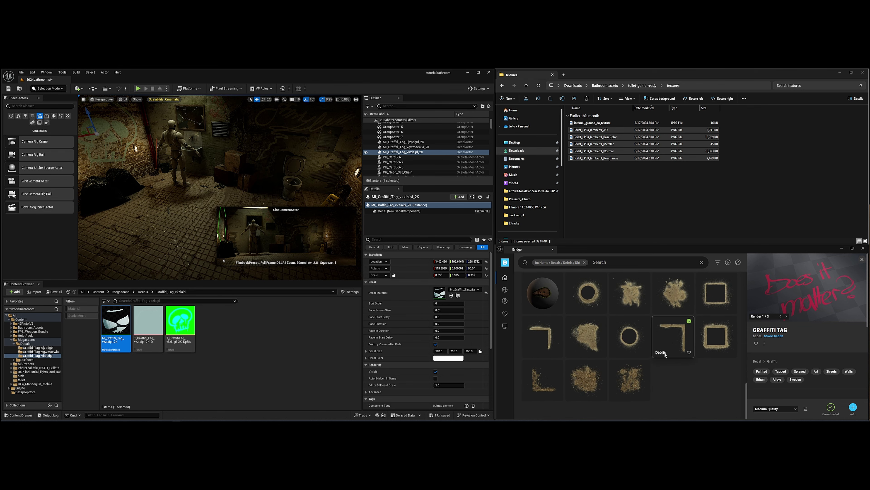
click(591, 378)
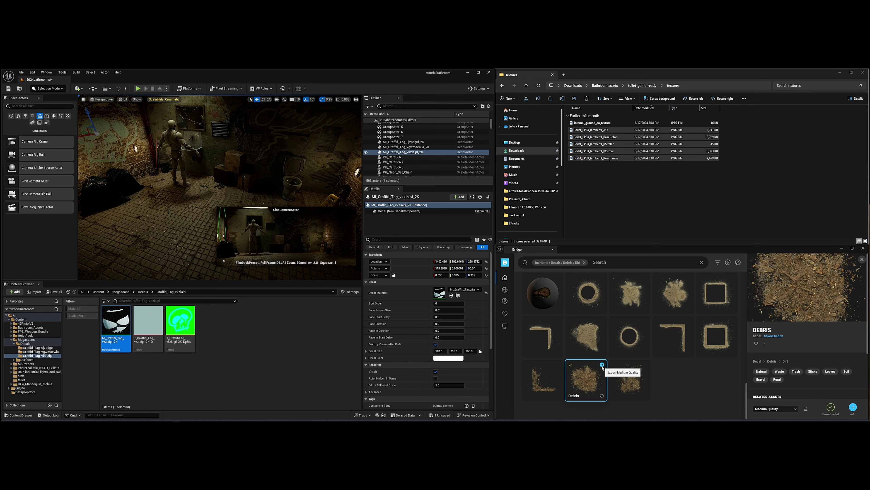
- Export the Debris decal to the project and place its material instance on the bathroom floor
click(603, 364)
click(41, 355)
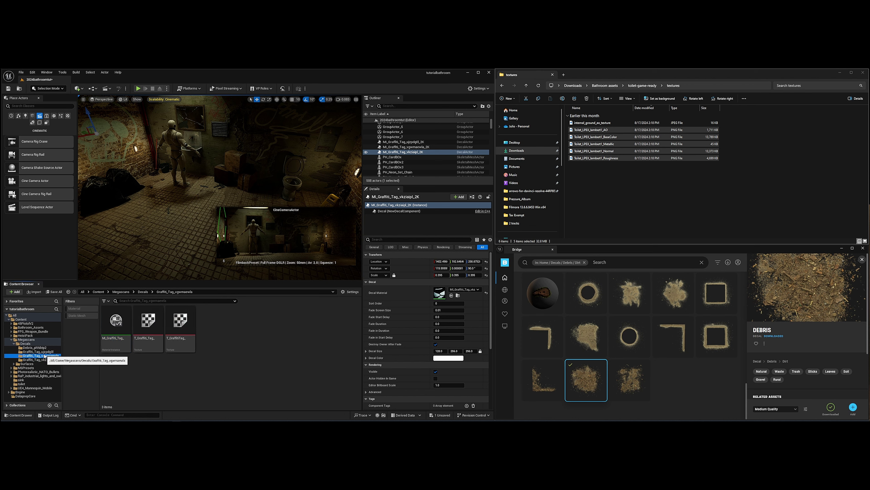
click(41, 351)
click(40, 344)
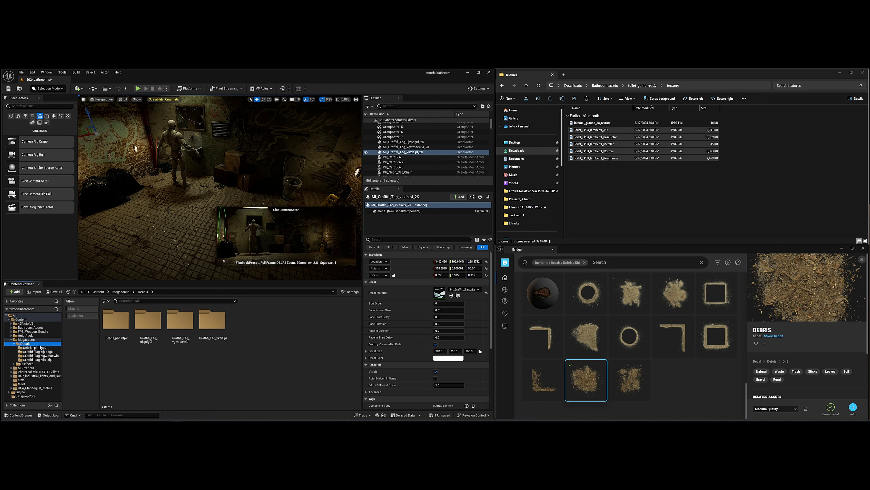
click(38, 347)
drag(115, 320, 137, 243)
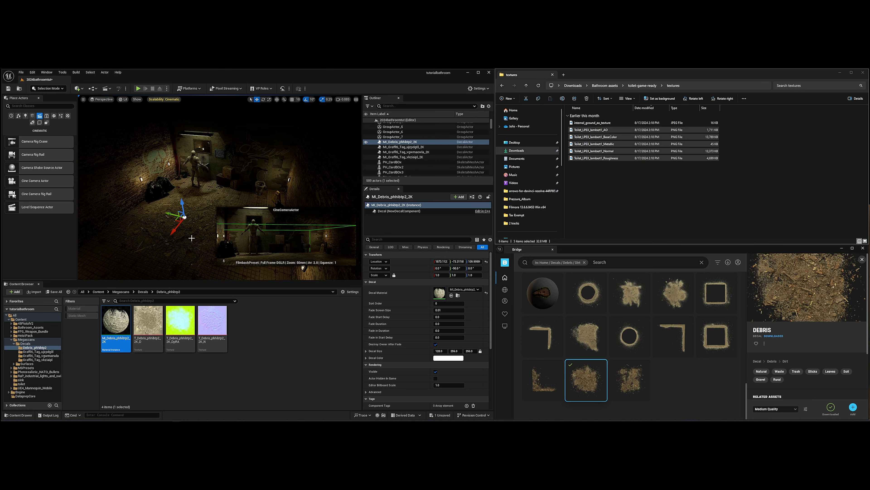
- Set the uniform scale of the placed debris decal to 0.47
click(444, 275)
text(0.7)
key(Return)
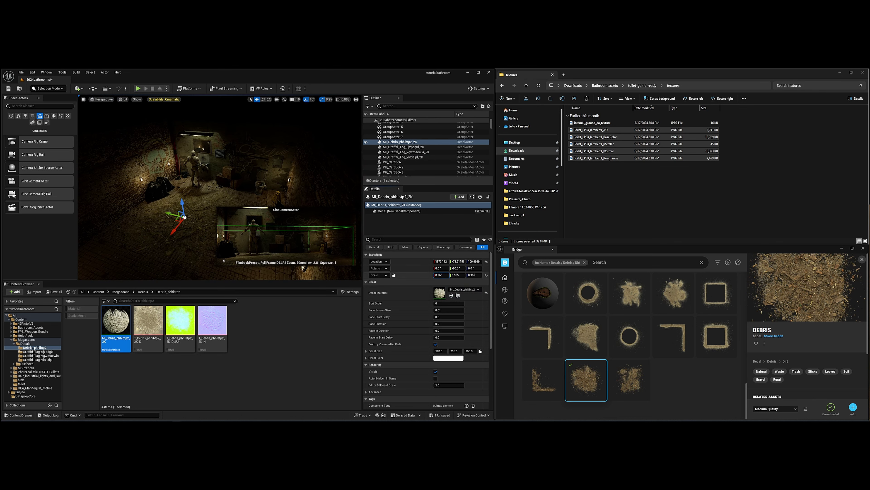
drag(441, 275, 430, 275)
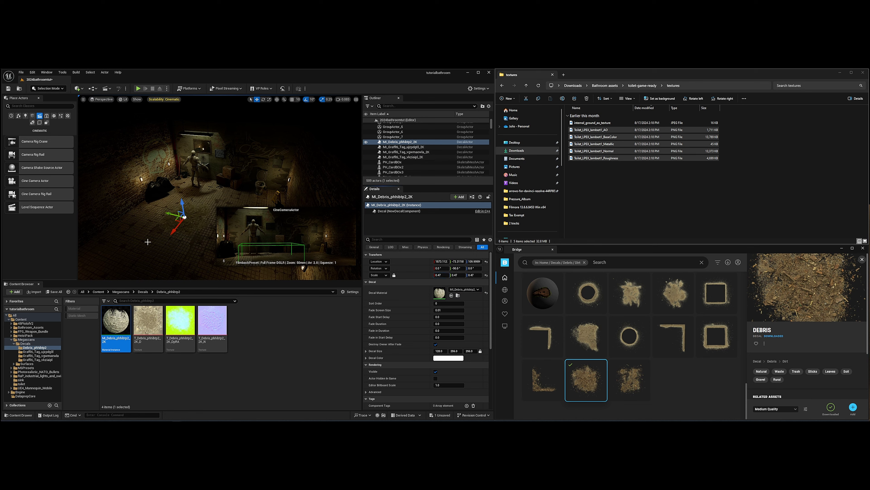
- Reposition the debris decal on the tiled floor in the foreground and lower it towards the tiles
scroll(148, 242, up, 4)
right_drag(172, 244, 156, 274)
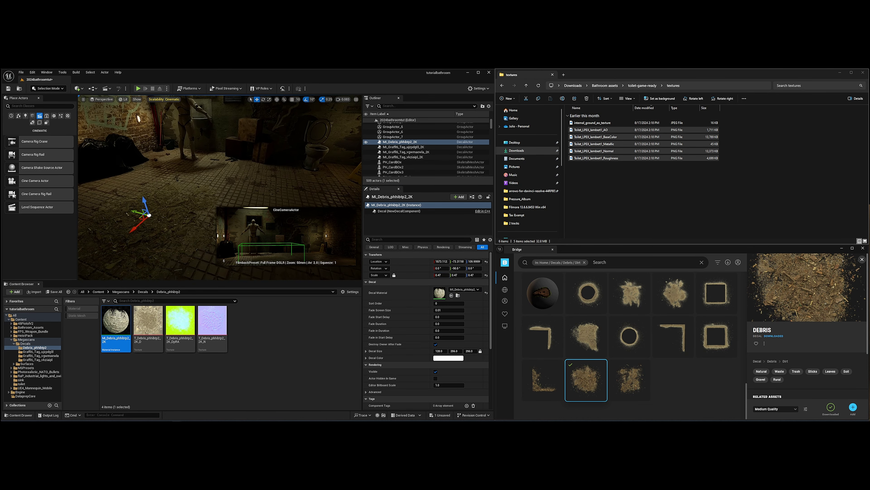
middle_drag(208, 190, 198, 212)
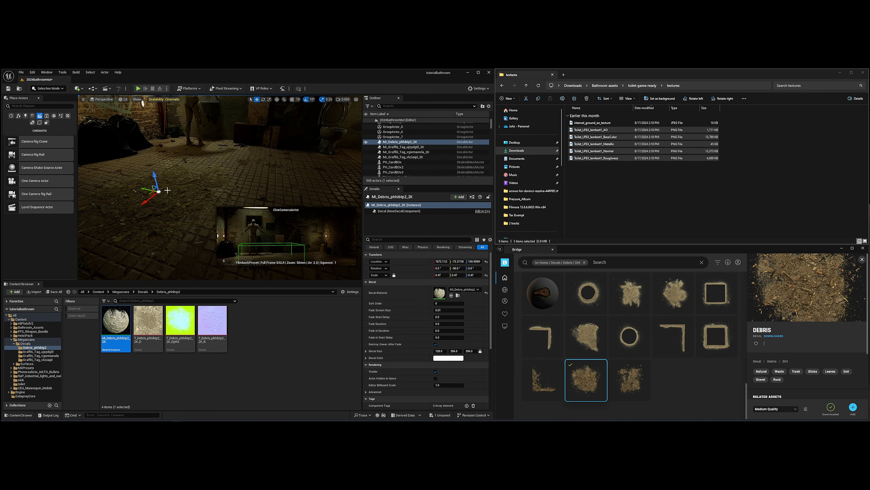
mouse_move(156, 174)
mouse_down()
mouse_move(161, 236)
mouse_move(168, 208)
mouse_move(87, 186)
mouse_move(124, 209)
mouse_move(165, 184)
mouse_up()
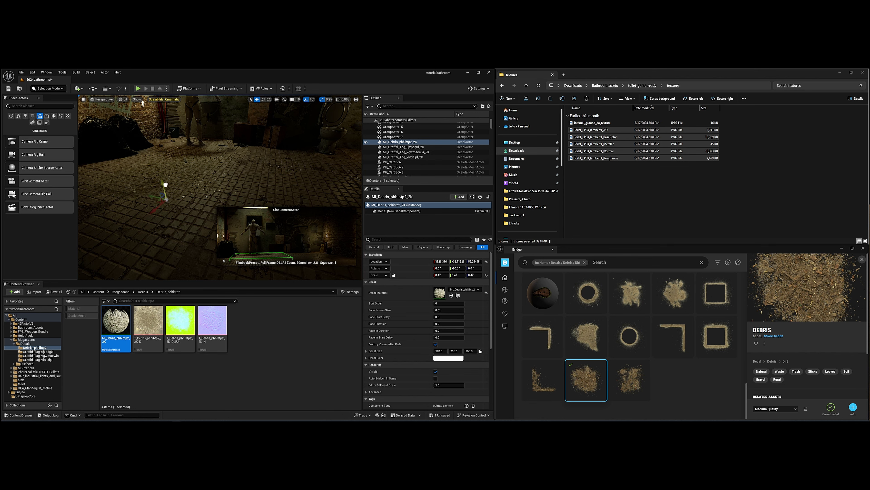
- Undo the last element move in the scene
click(152, 210)
scroll(153, 196, down, 3)
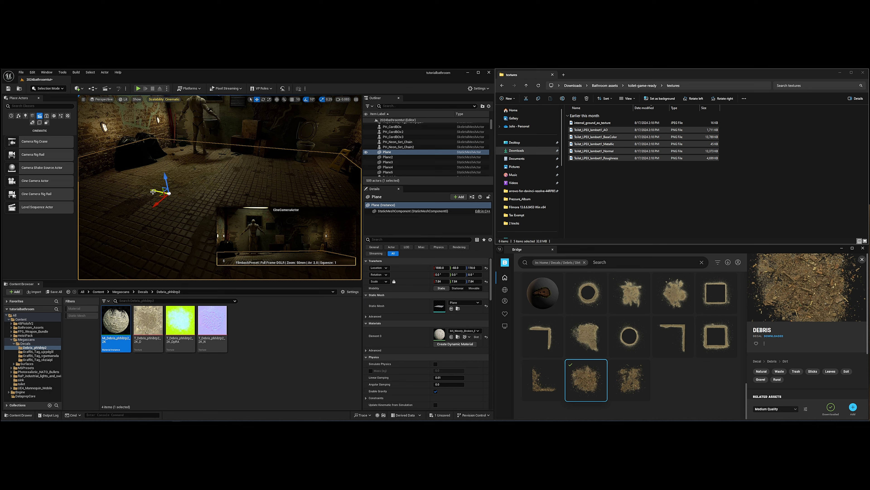
key(ctrl+z)
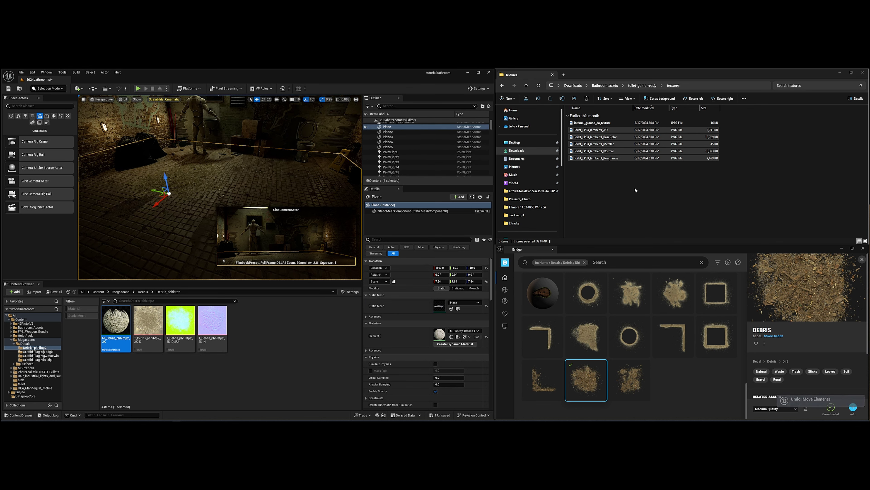
- Filter the scene's actor list by "decal" and select the debris decal
scroll(410, 164, down, 2)
scroll(410, 162, down, 1)
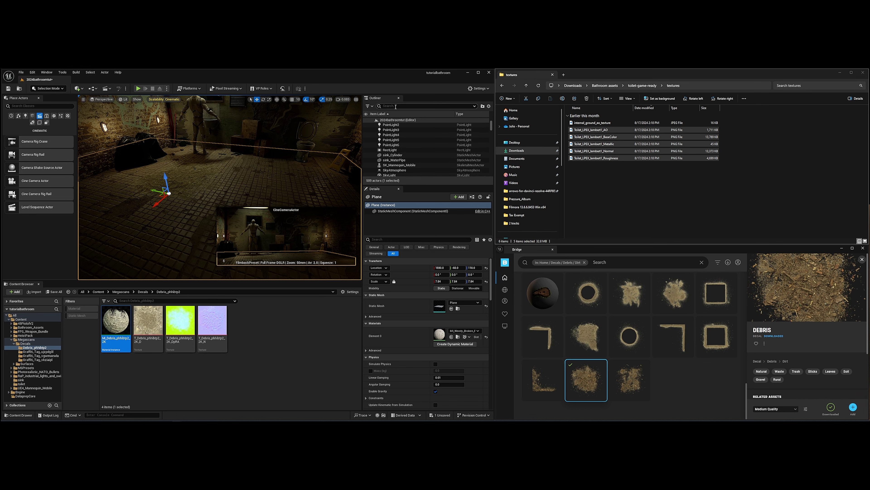
click(395, 106)
text(decal)
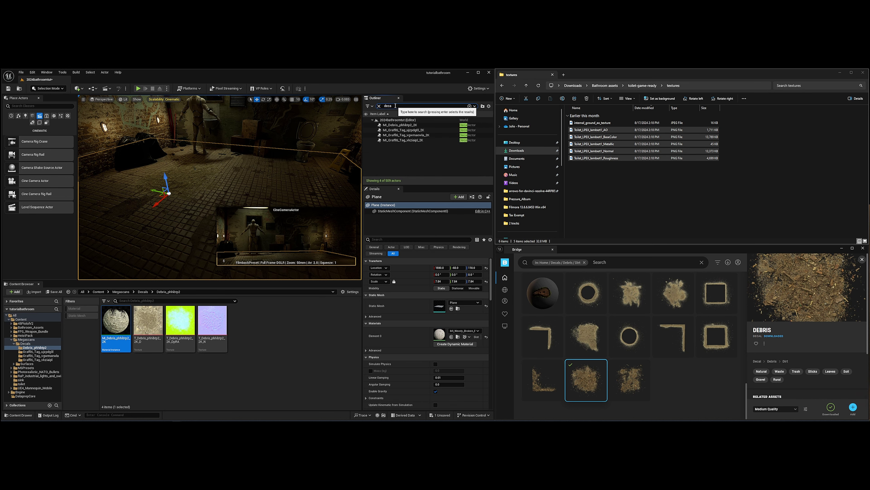
click(379, 131)
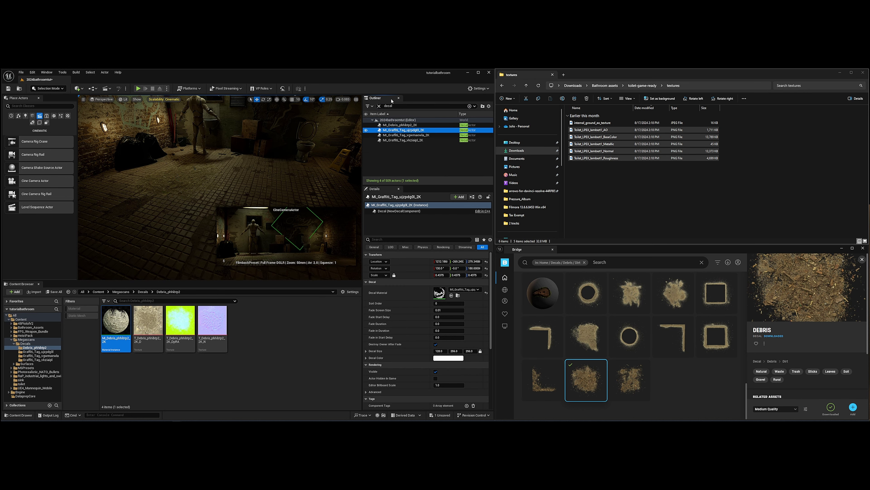
click(397, 140)
click(400, 125)
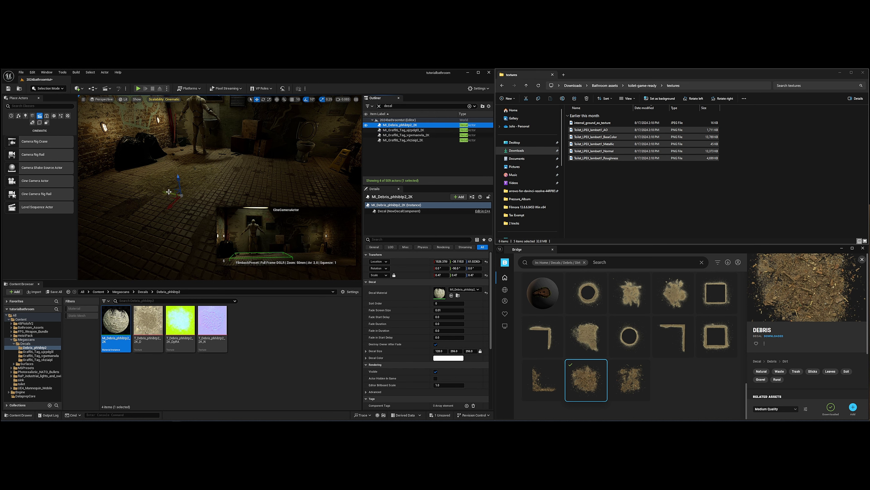
- Duplicate the debris decal across the floor away from the trash bags and rotate the copy within the floor plane
alt+drag(169, 192, 287, 199)
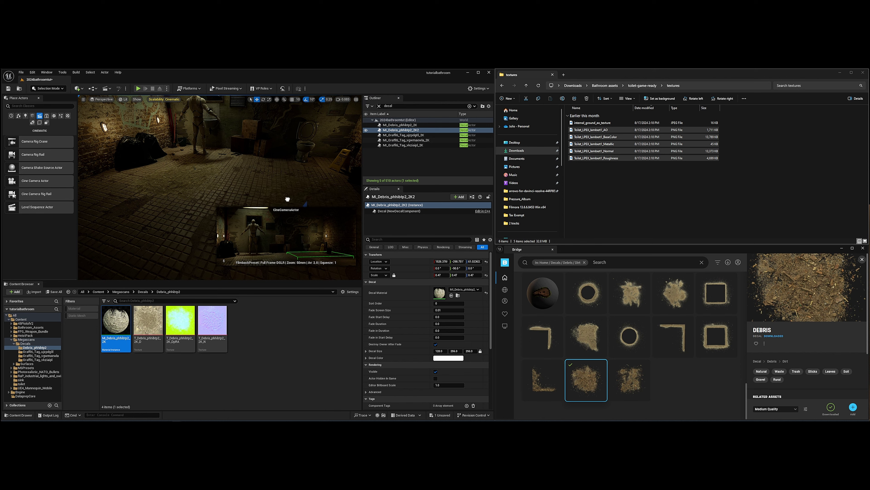
right_drag(248, 191, 257, 195)
key(s)
scroll(254, 200, down, 2)
key(e)
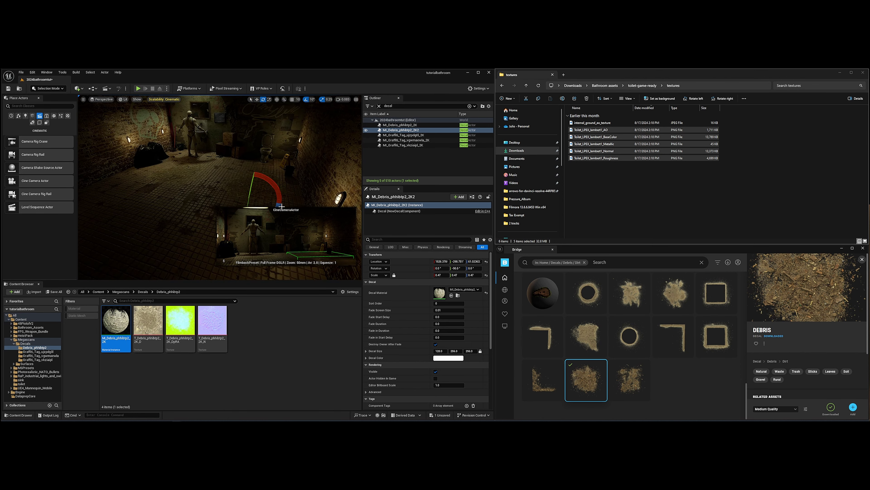
drag(282, 207, 215, 190)
key(r)
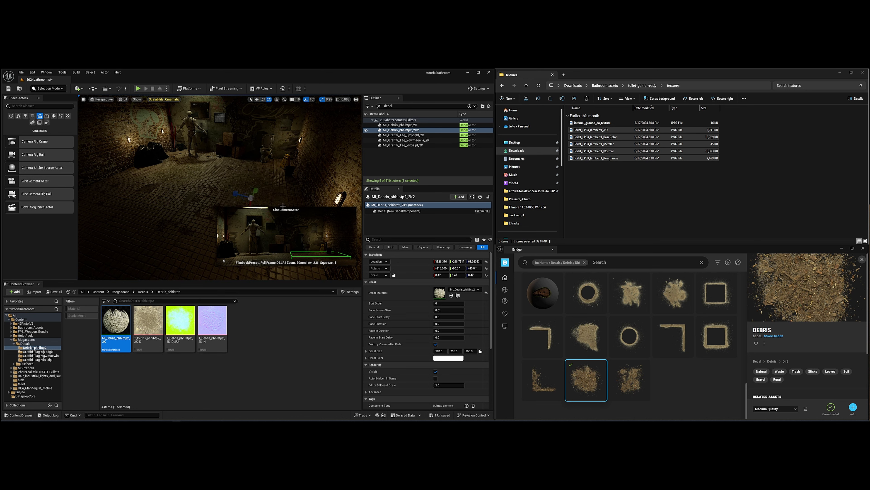
- Move the duplicated debris decal back across the floor to the area in front of the trash bags
scroll(251, 188, down, 3)
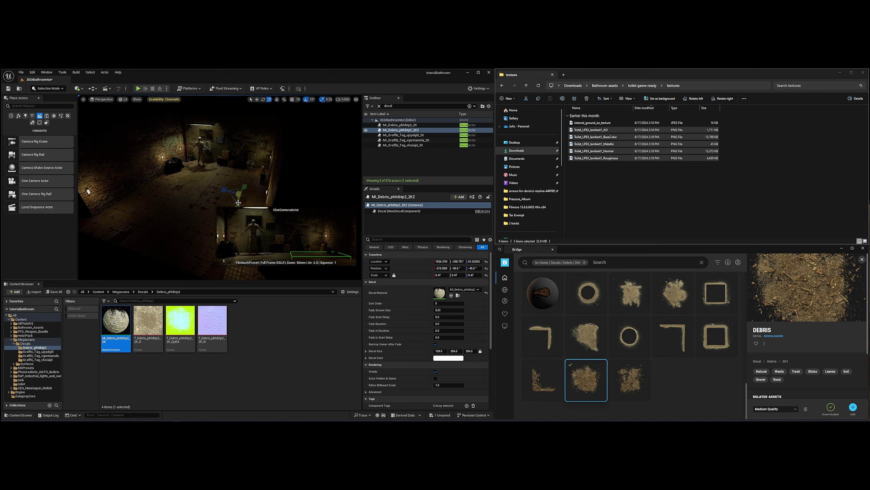
key(w)
drag(226, 191, 167, 195)
scroll(167, 204, up, 6)
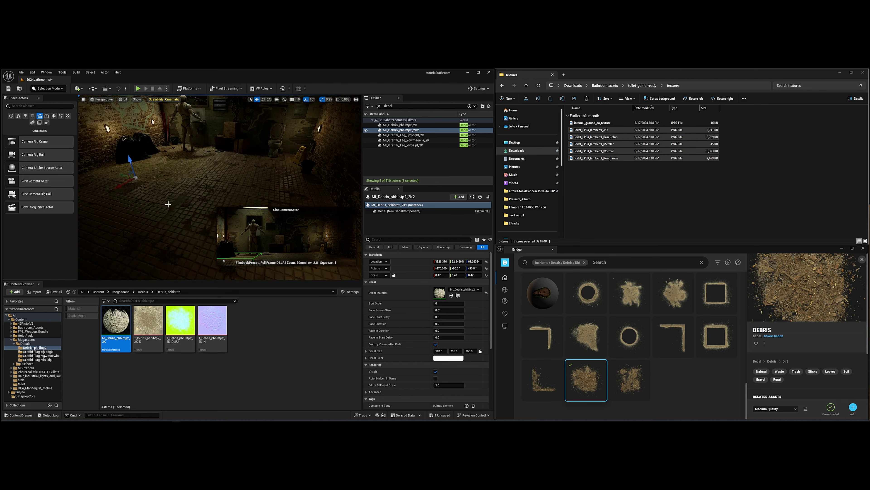
right_drag(167, 204, 147, 189)
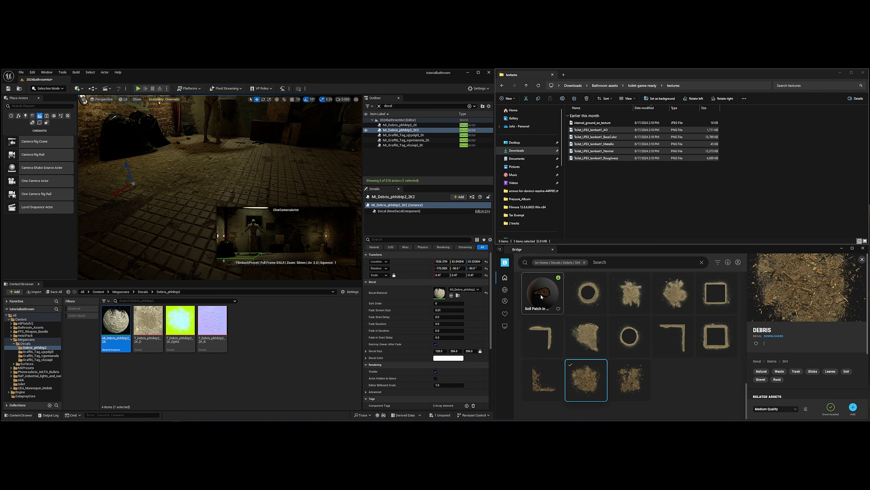
- Browse the Burnt subcategory of the Debris decals in Bridge for further details
scroll(542, 297, up, 2)
mouse_move(510, 291)
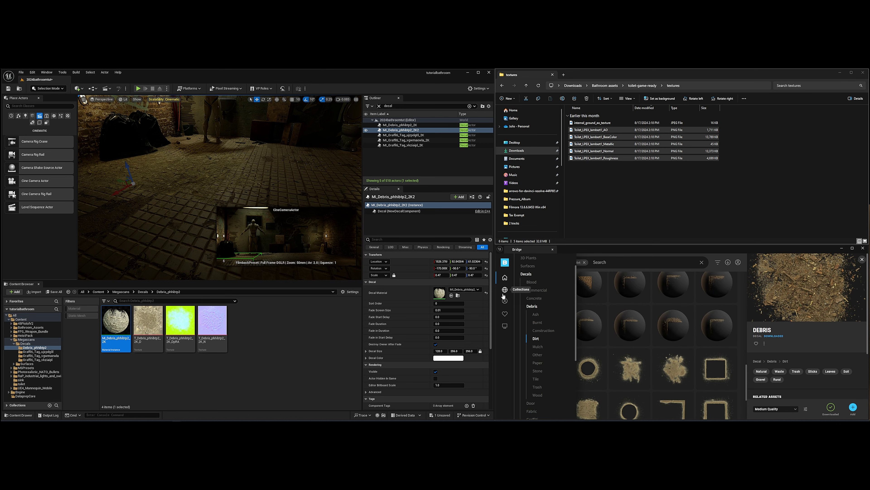
click(541, 323)
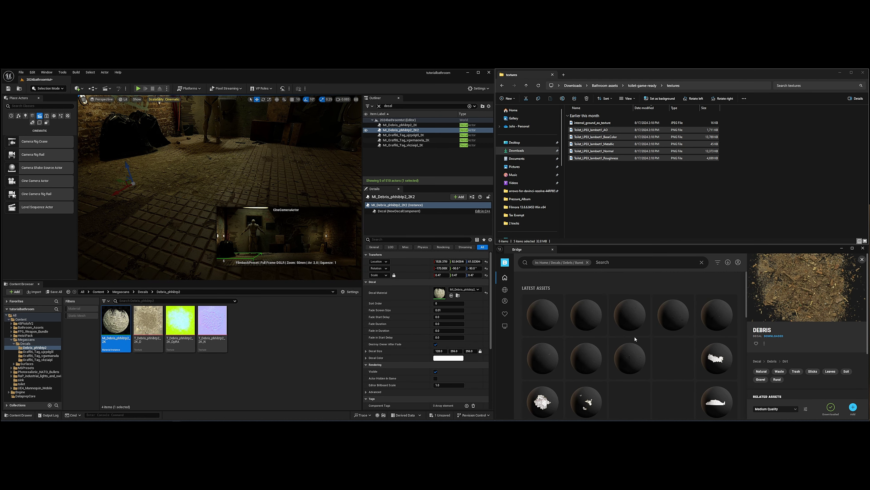
scroll(644, 343, down, 3)
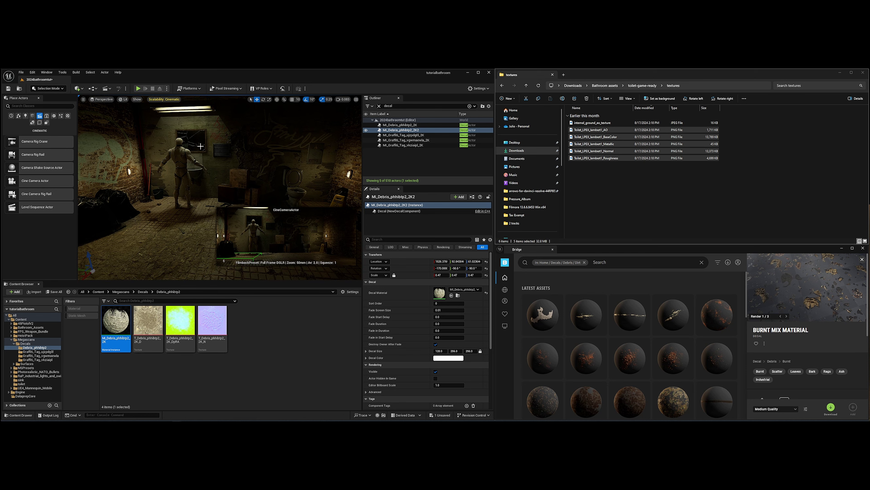
- Save all unsaved changes to the level and project assets
right_drag(198, 148, 195, 137)
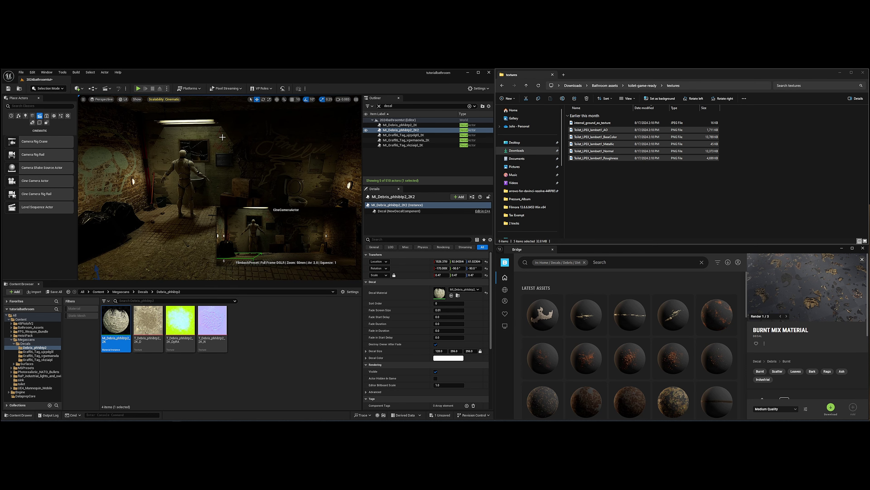
click(193, 160)
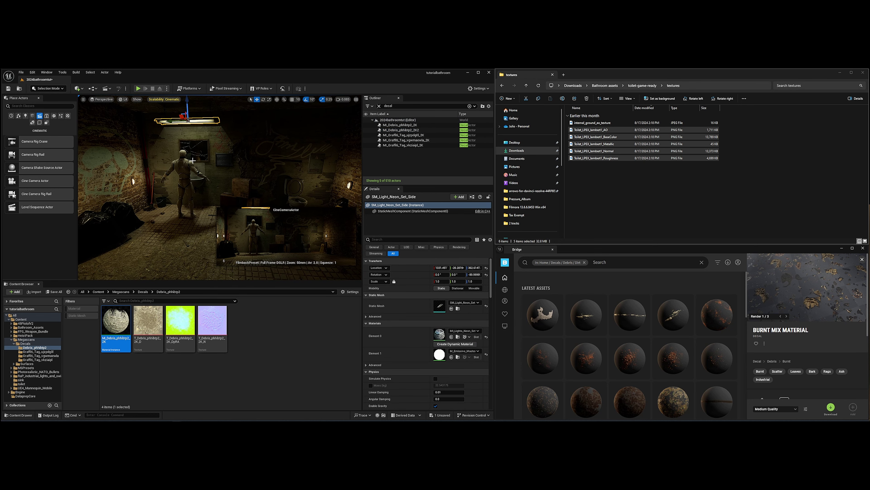
click(21, 72)
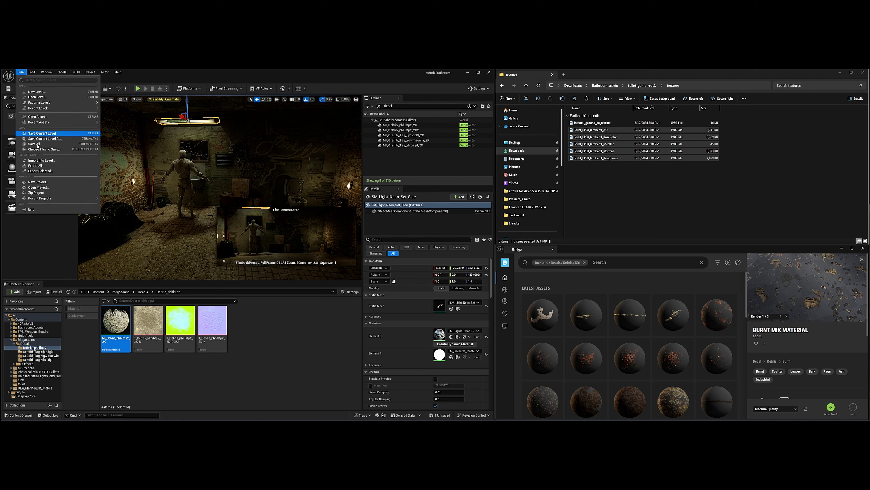
click(41, 145)
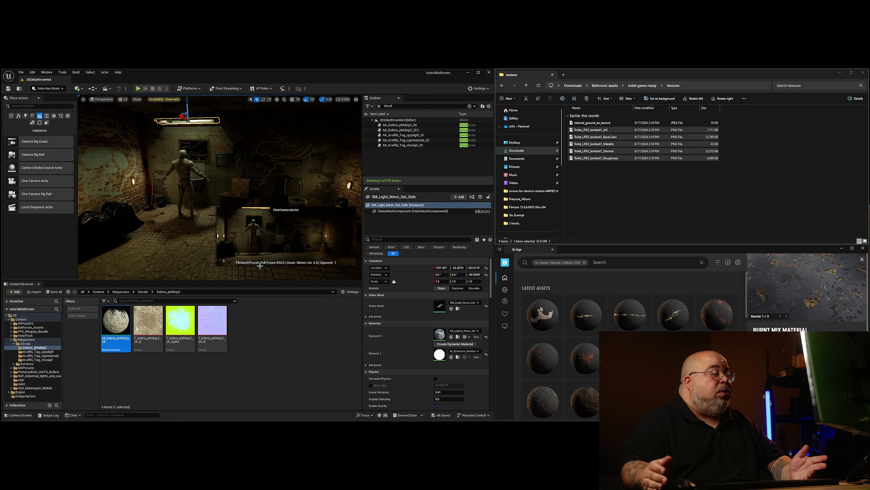
mouse_move(504, 277)
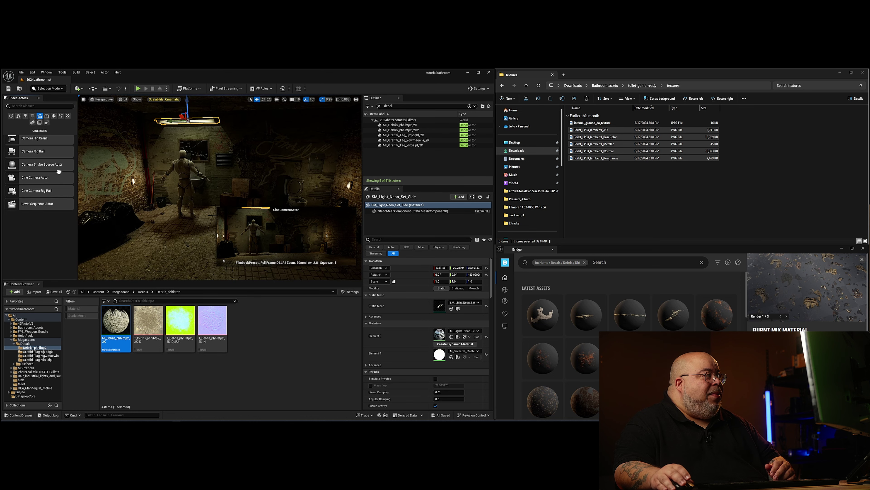
right_drag(166, 190, 181, 190)
drag(167, 190, 200, 196)
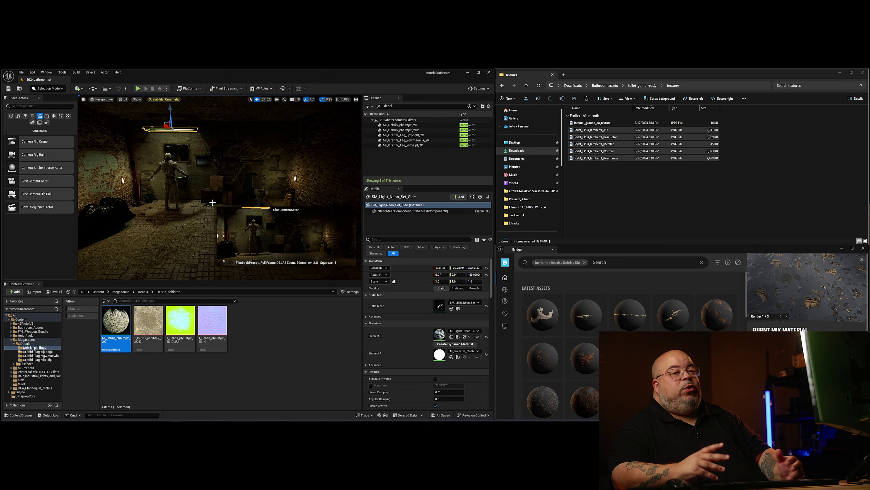
scroll(153, 194, down, 5)
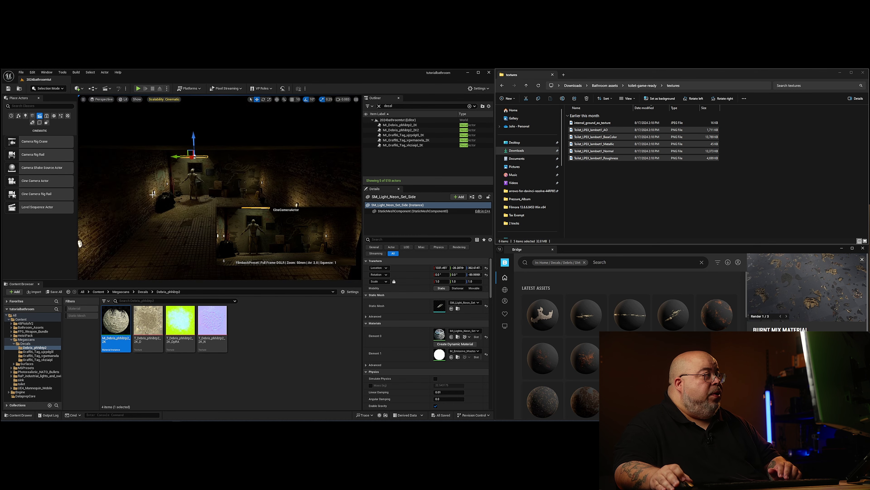
scroll(153, 194, up, 5)
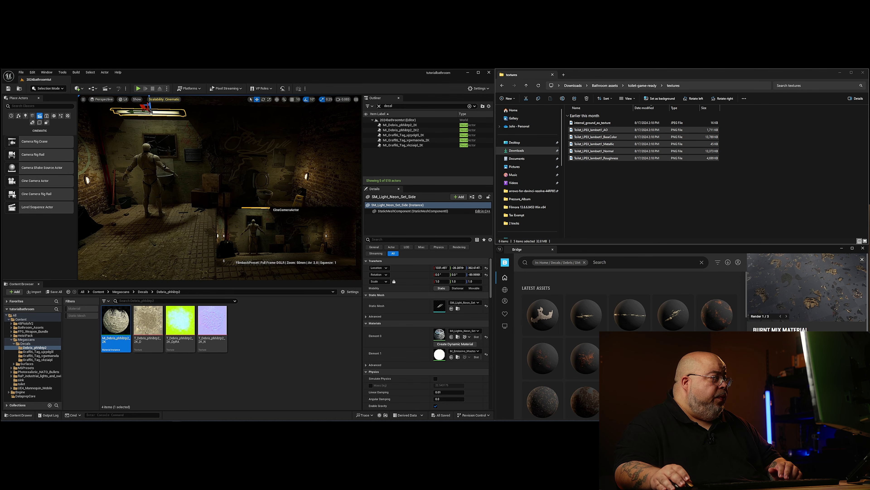
mouse_move(155, 208)
right_down()
mouse_move(155, 223)
mouse_move(137, 202)
mouse_move(155, 207)
right_up()
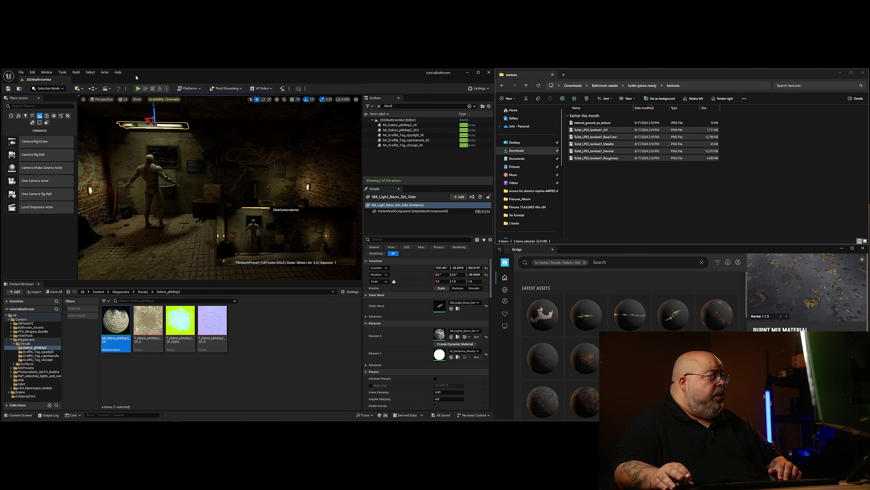
- Add a Level Sequence saved as NewLevelSequence in the Content folder and move its Sequencer window clear of the actor's properties
click(106, 88)
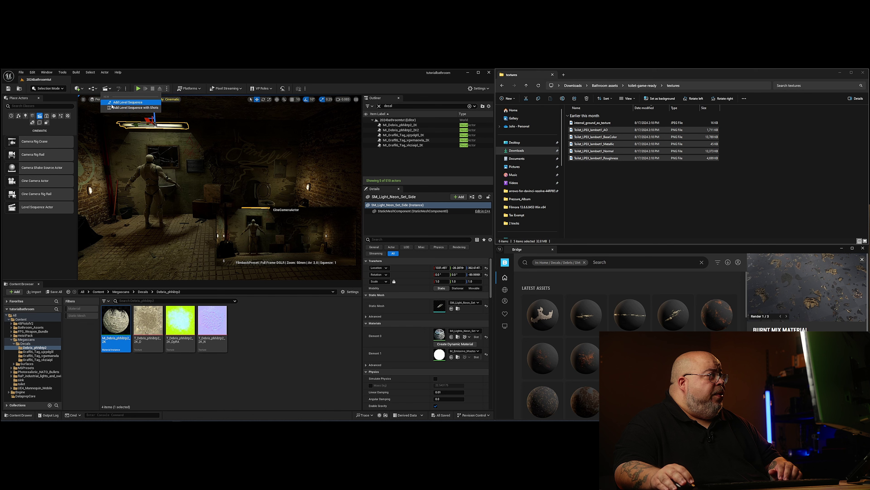
click(113, 103)
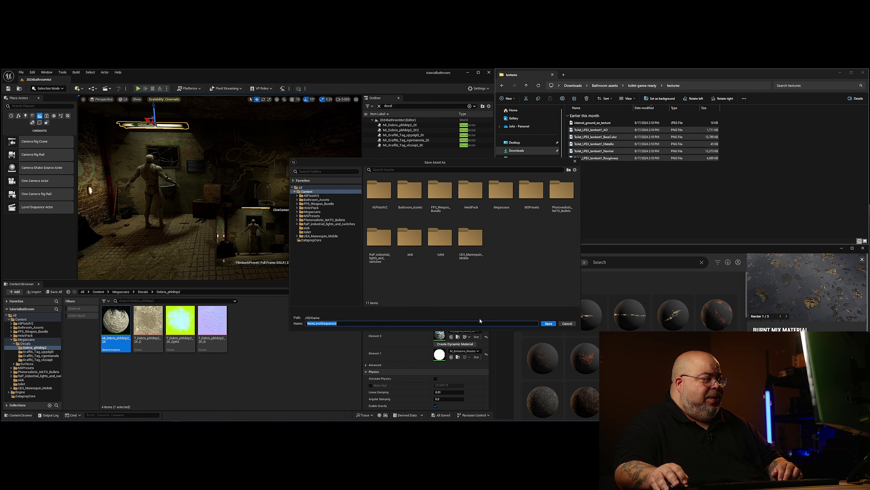
click(547, 323)
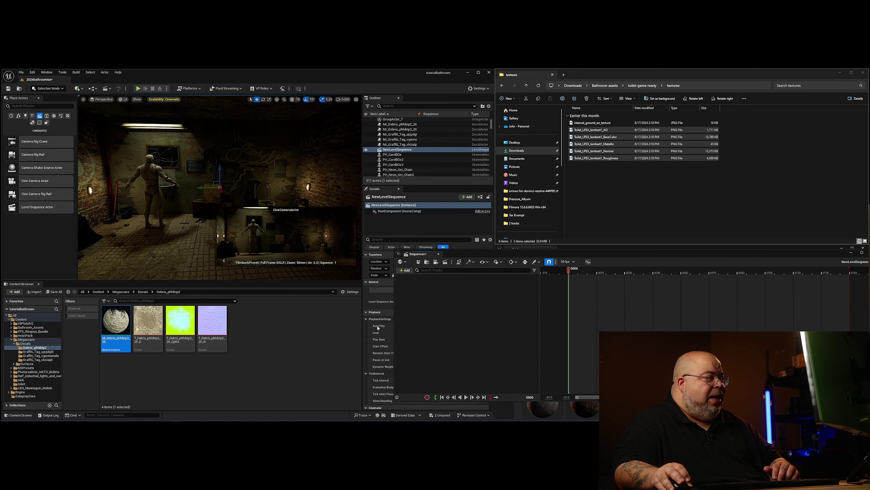
drag(587, 259, 533, 264)
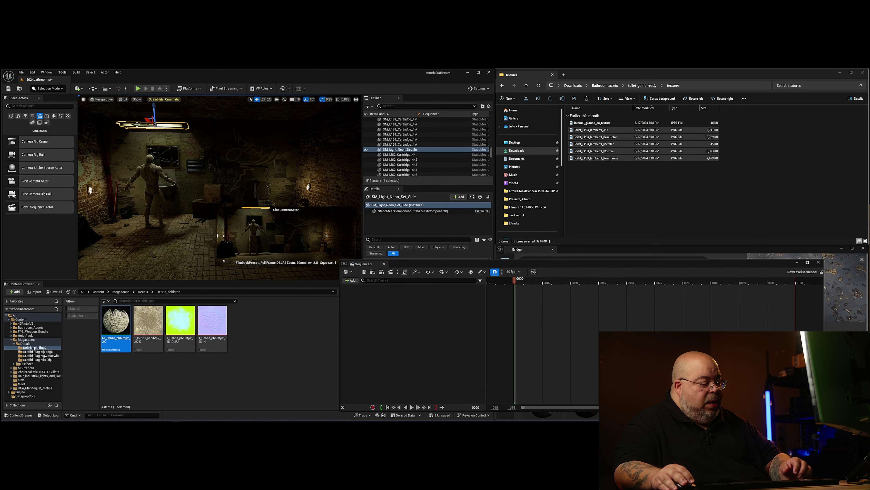
- Turn off Game View to show the light icons in the viewport
key(g)
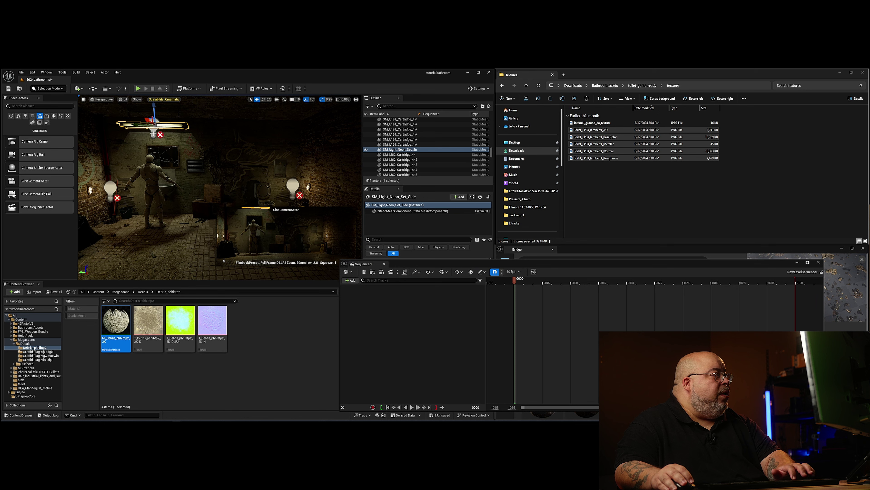
- Set the mobility of the rect light under the ceiling fixture to Movable
click(154, 133)
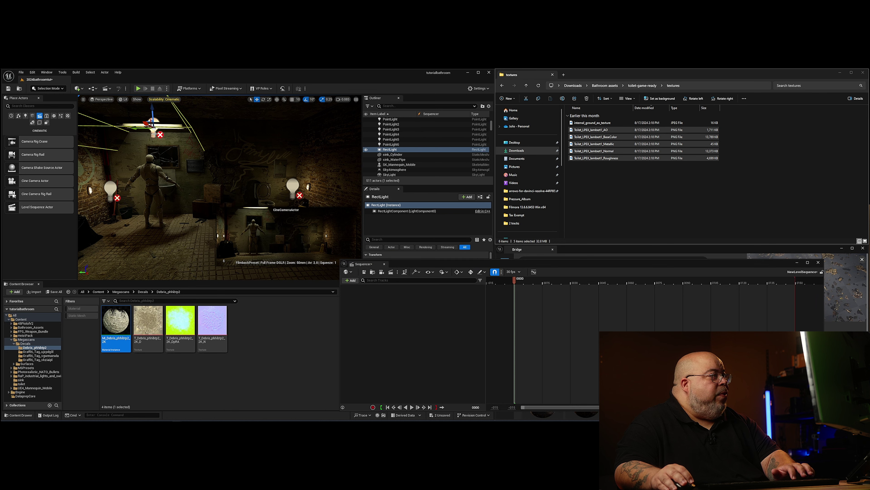
drag(518, 265, 525, 314)
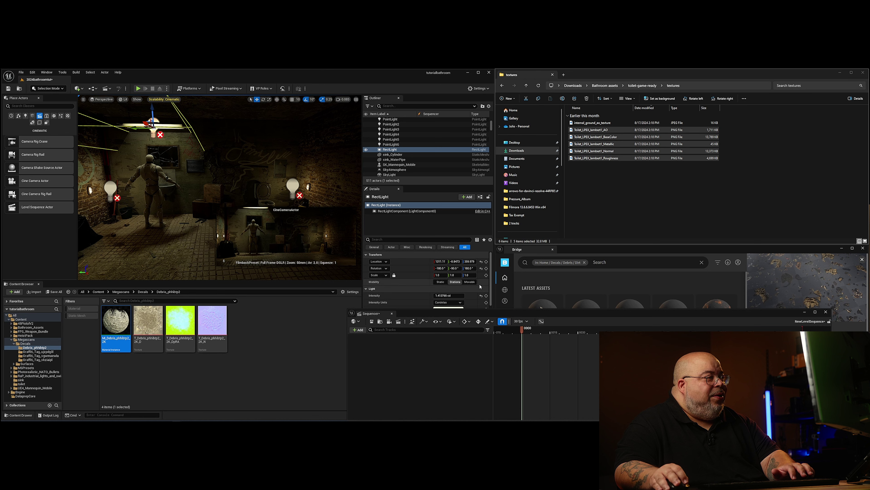
click(469, 281)
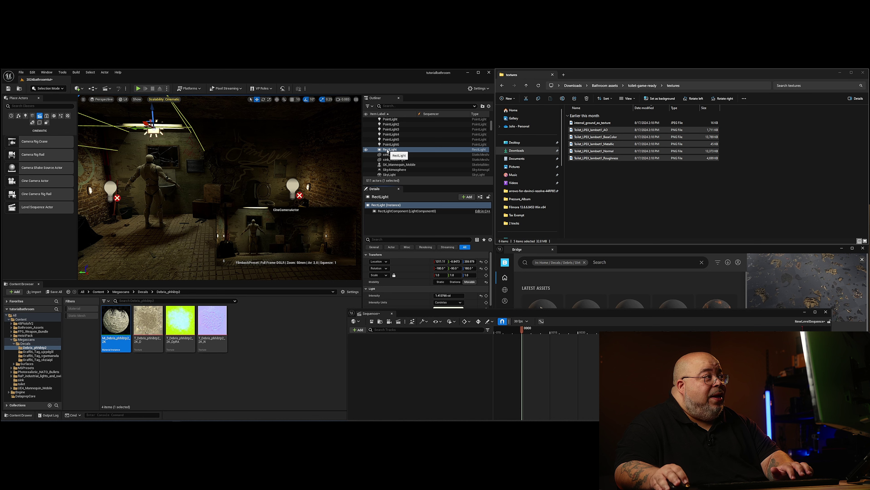
- Add the rect light to the level sequence and fit the timeline to its playback range
drag(388, 151, 425, 361)
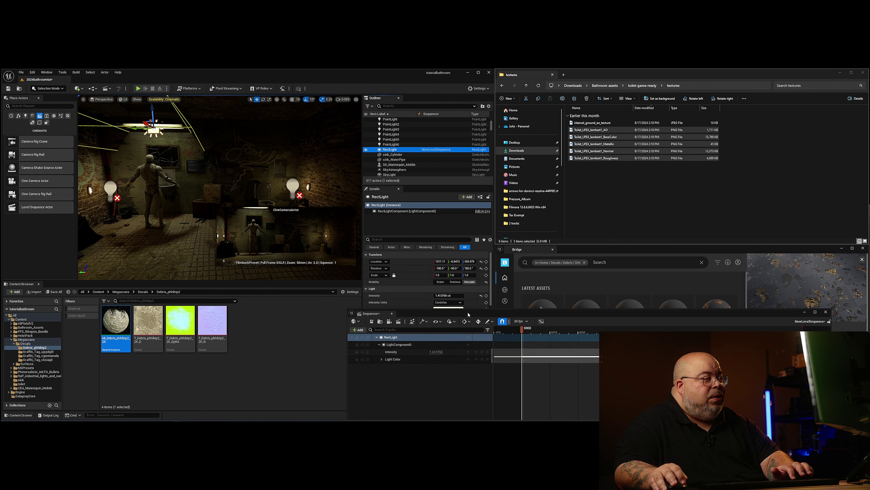
drag(468, 314, 368, 250)
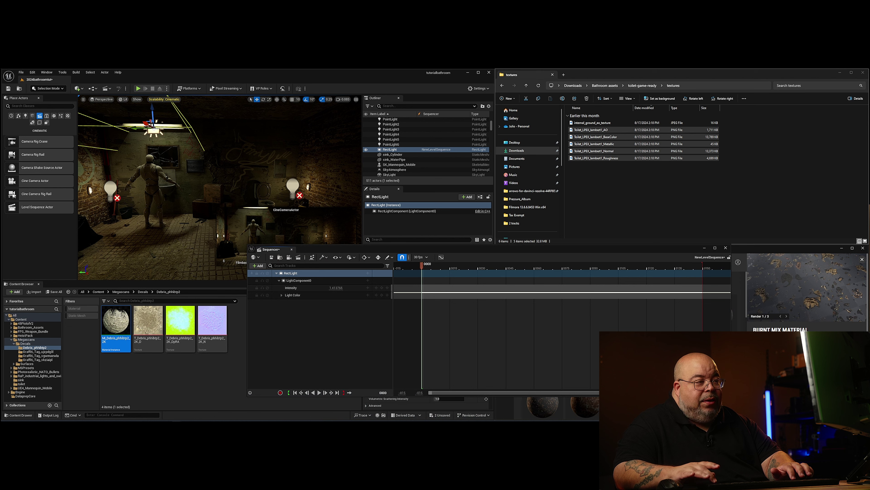
ctrl+scroll(561, 326, down, 10)
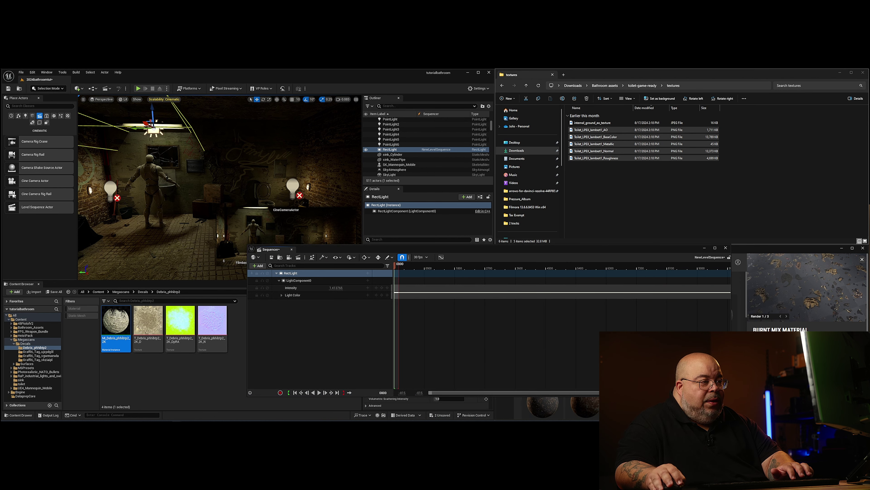
drag(690, 392, 455, 389)
mouse_move(409, 266)
mouse_down()
mouse_move(425, 266)
mouse_move(401, 267)
mouse_up()
click(281, 295)
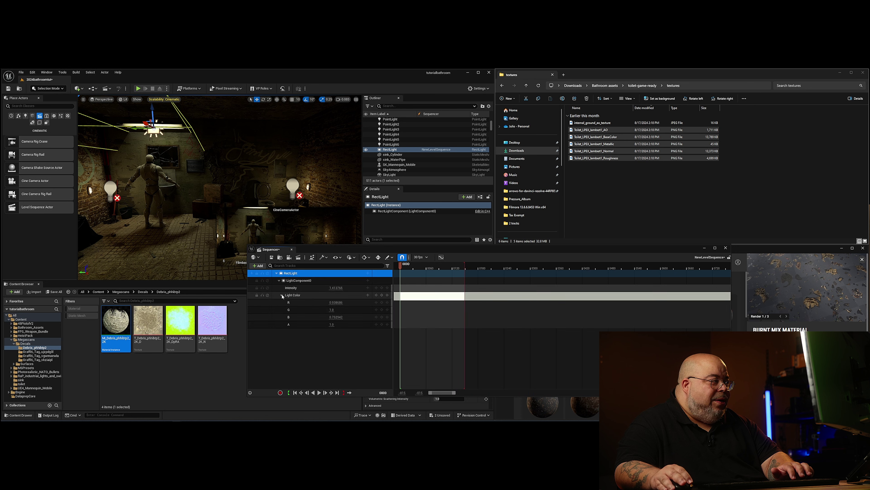
click(282, 295)
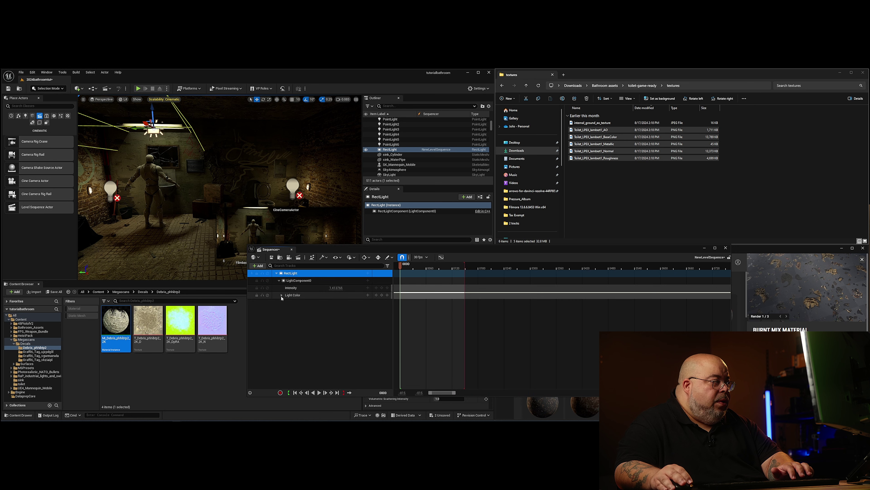
- Extend the playback end to about frame 700 and add a keyframe for the rect light's intensity at frame 0
click(293, 288)
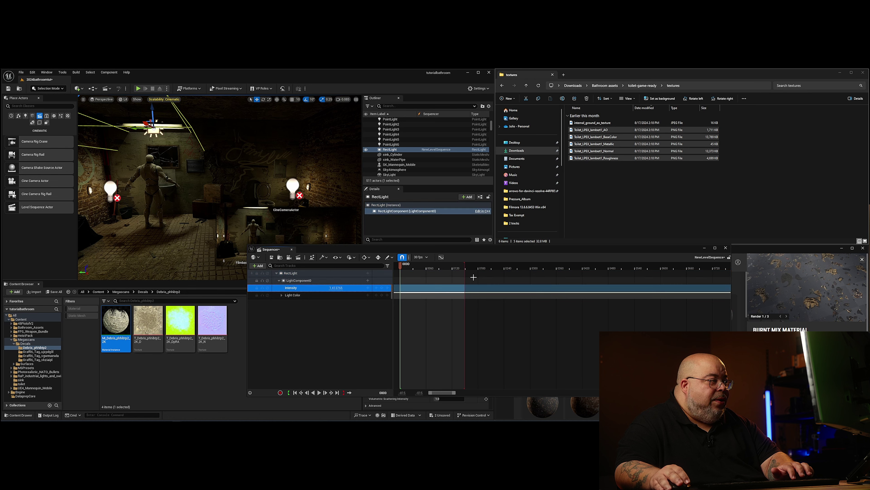
drag(464, 263, 703, 266)
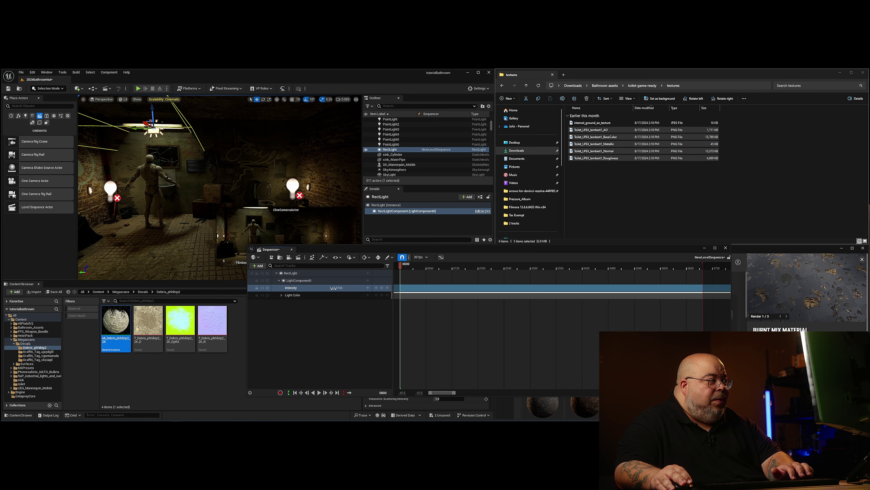
click(381, 288)
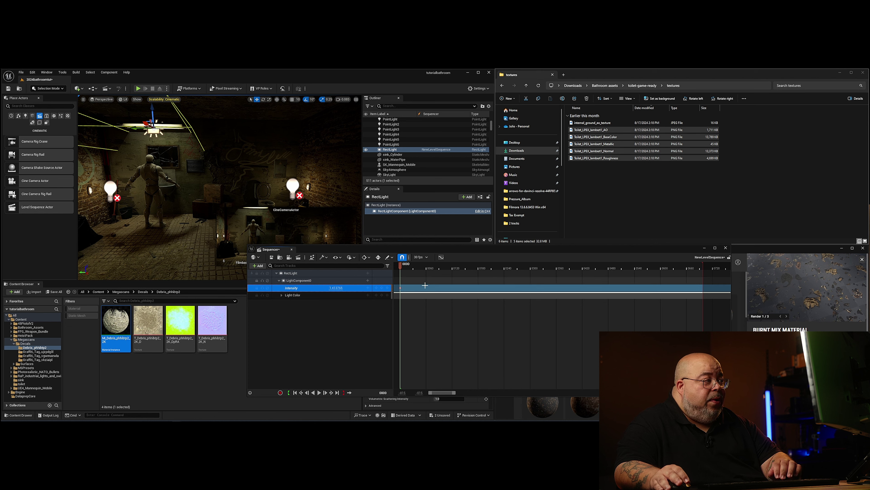
ctrl+scroll(423, 302, up, 5)
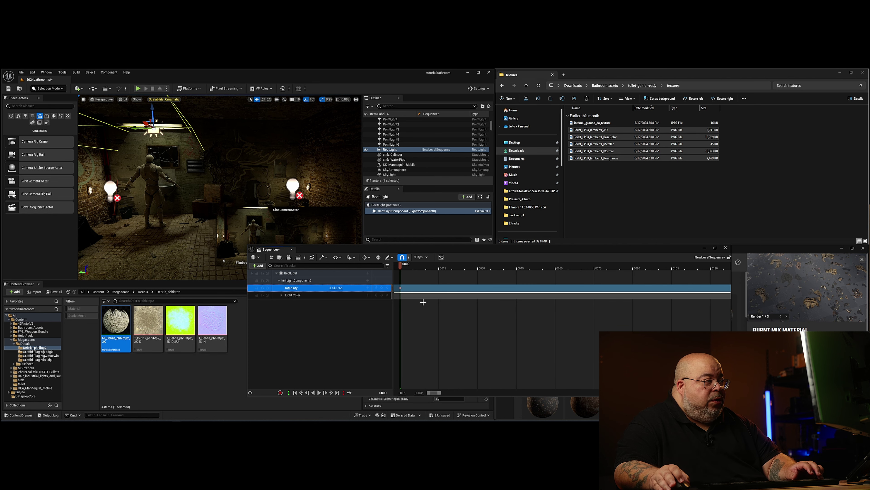
ctrl+scroll(425, 304, up, 3)
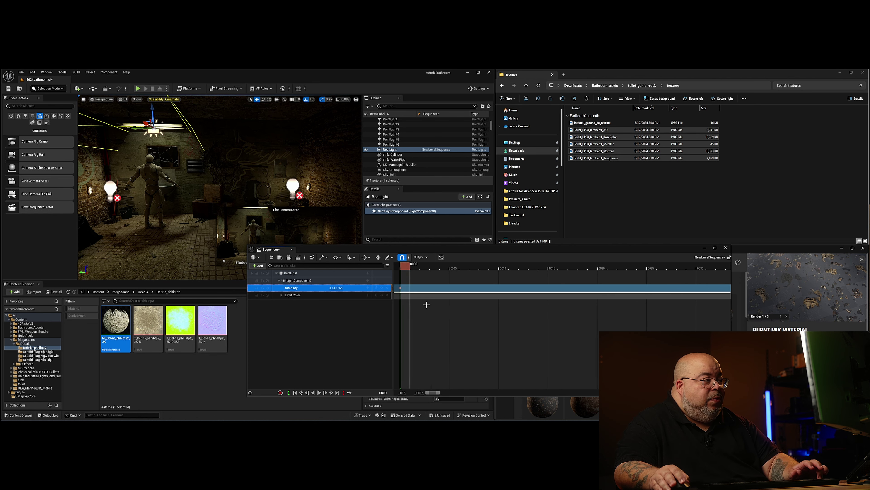
ctrl+scroll(426, 305, up, 2)
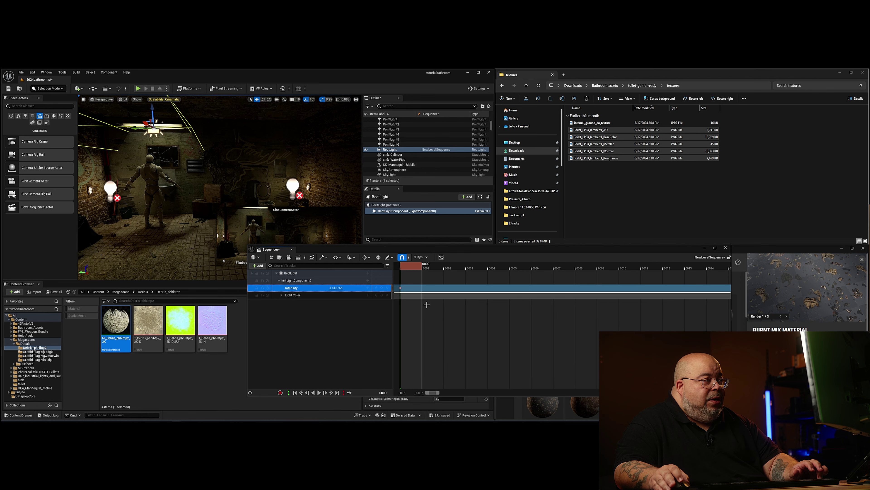
drag(441, 270, 533, 267)
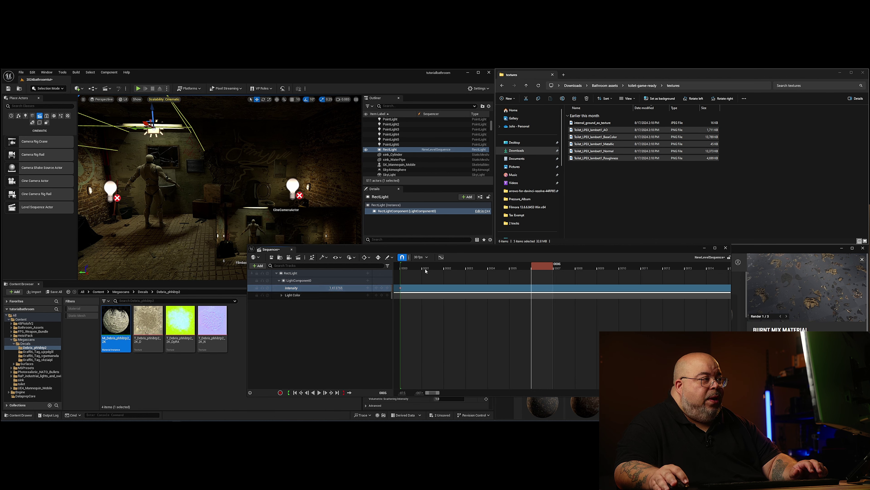
click(411, 268)
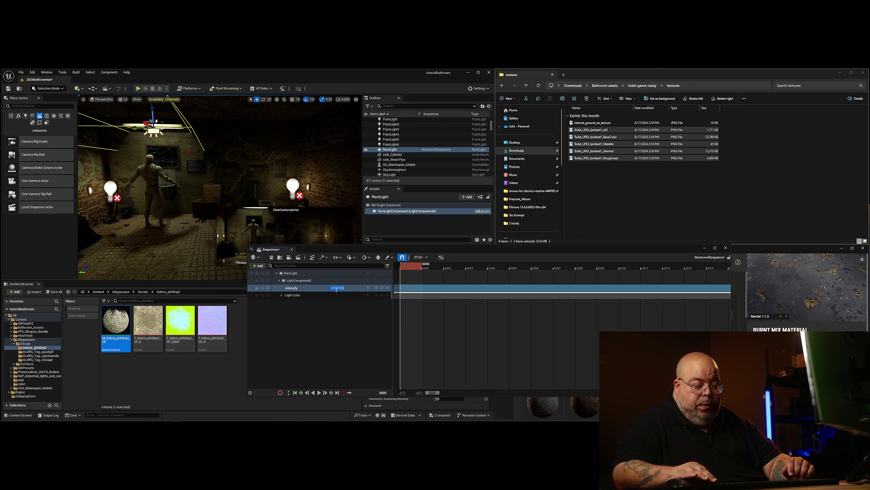
- Try intensity values of 0, 5000, 2000 and 100 for the rect light at frame 0
text(00)
key(Return)
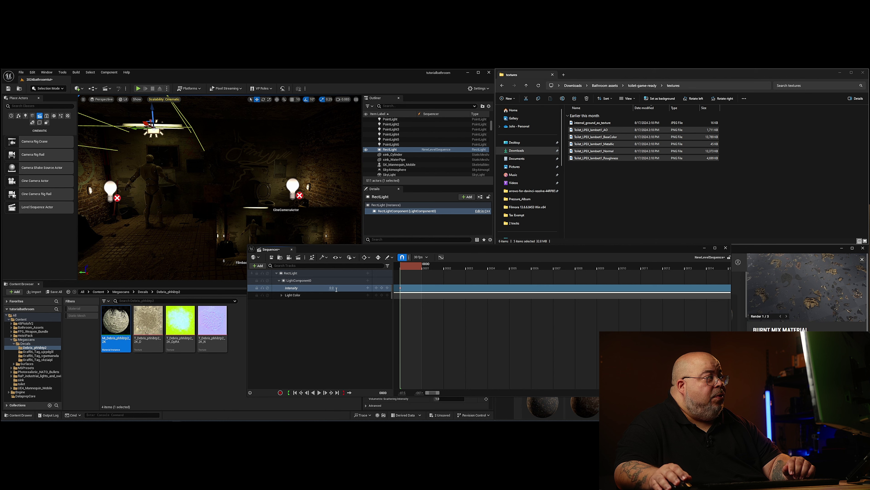
click(331, 288)
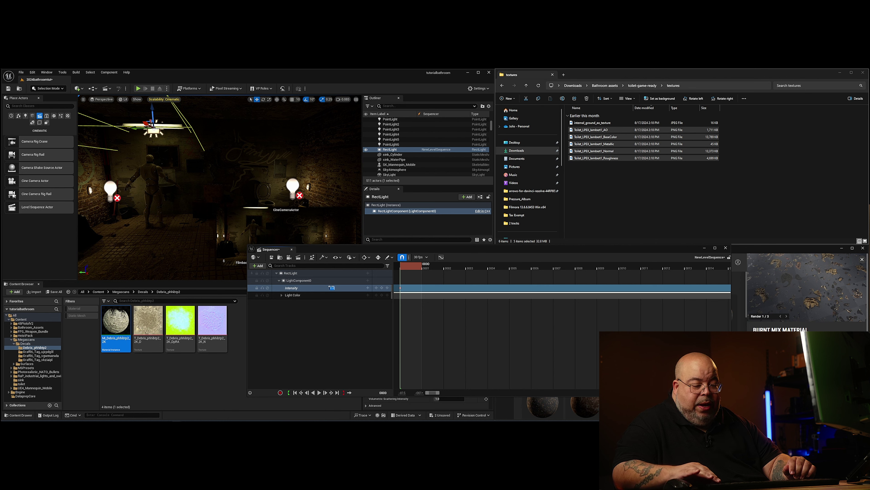
text(5000)
key(Return)
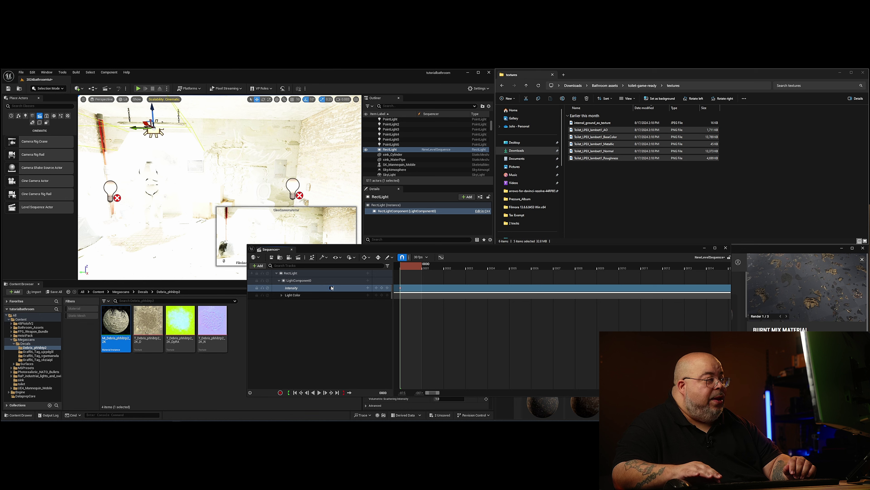
text(2000)
key(Return)
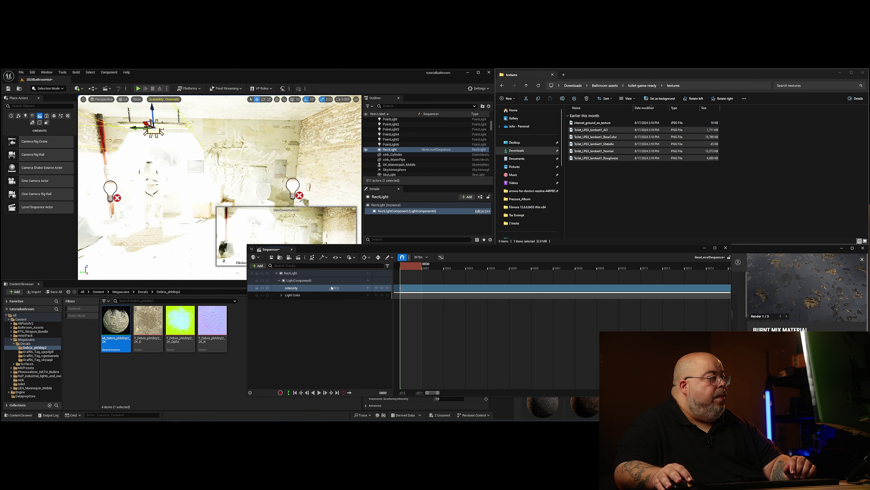
click(331, 287)
click(331, 288)
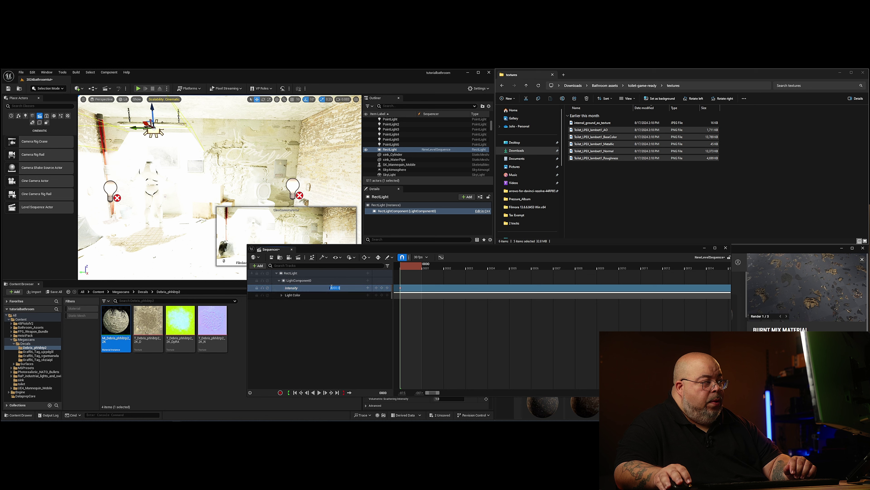
text(100)
key(Return)
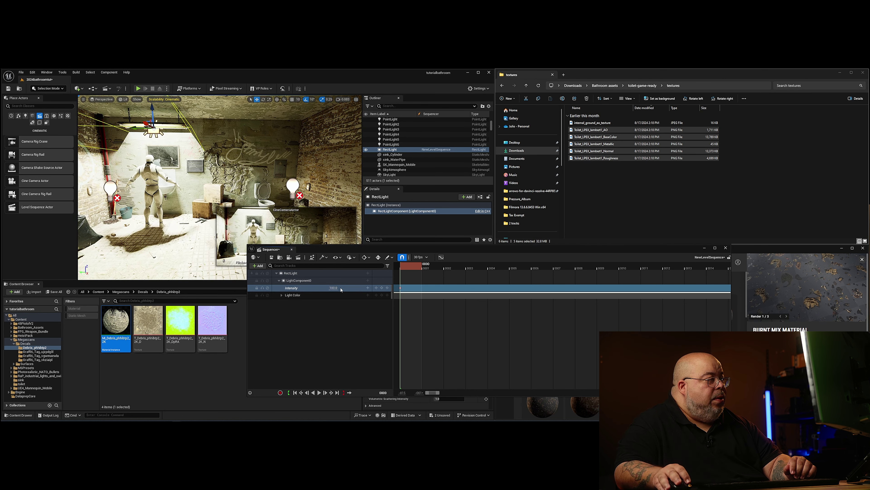
- Lower the rect light's intensity at frame 0 to a dim level that suits the dark room
text(2)
key(Return)
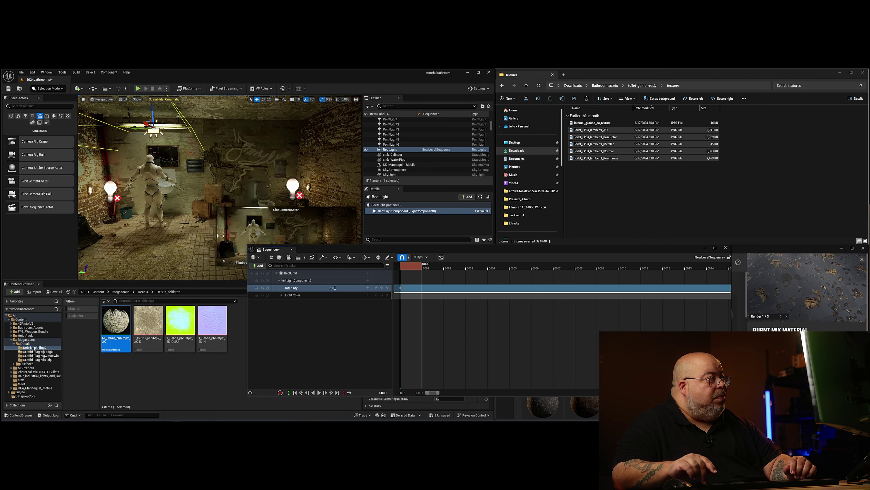
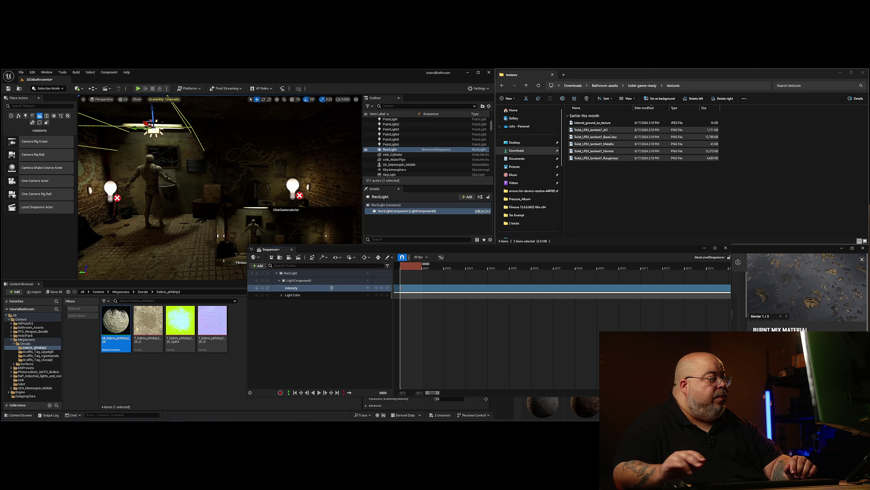
click(297, 319)
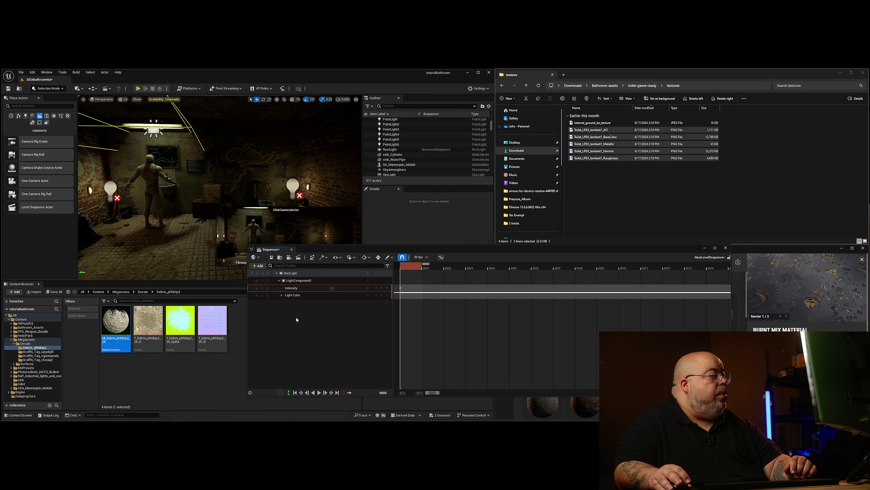
scroll(184, 225, down, 10)
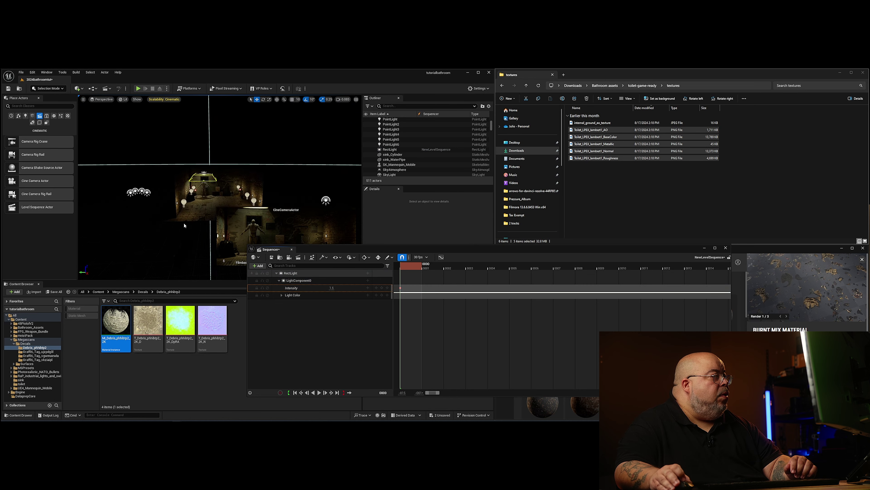
scroll(184, 225, up, 10)
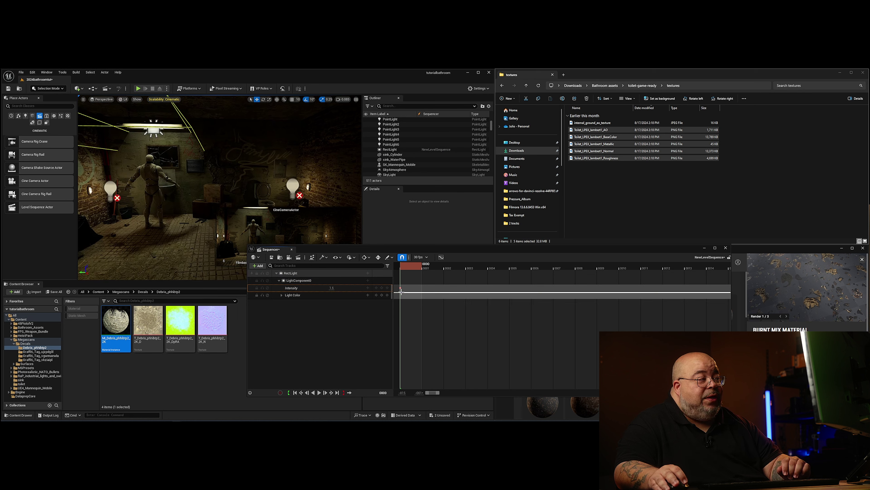
- Key a new intensity value for the rect light at frame 1
click(444, 268)
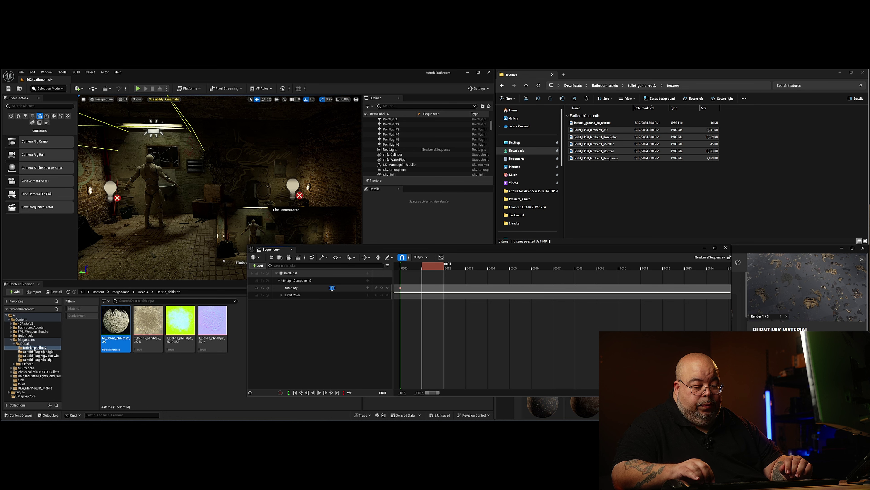
text(0)
key(Return)
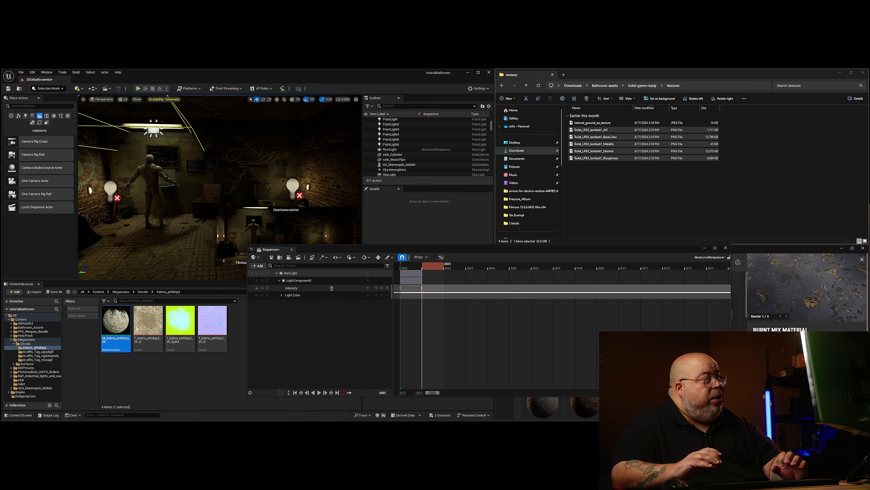
- Key the rect light's intensity at 1 on frame 2
click(407, 271)
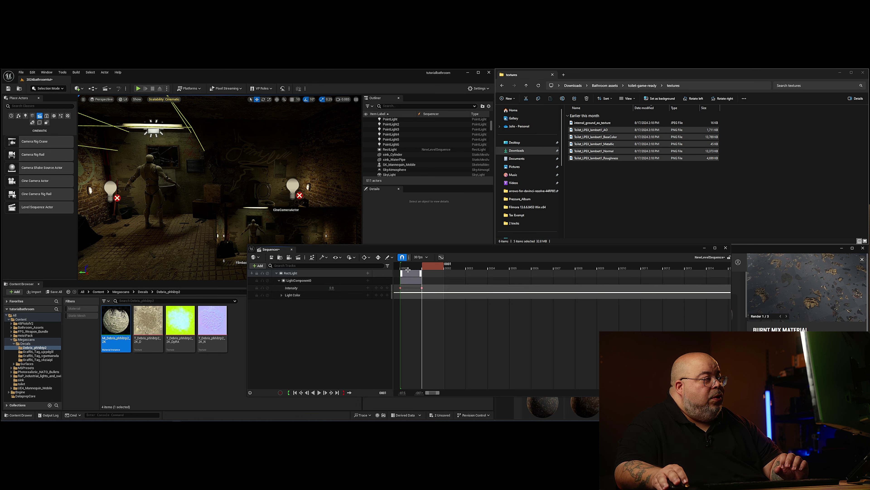
click(404, 268)
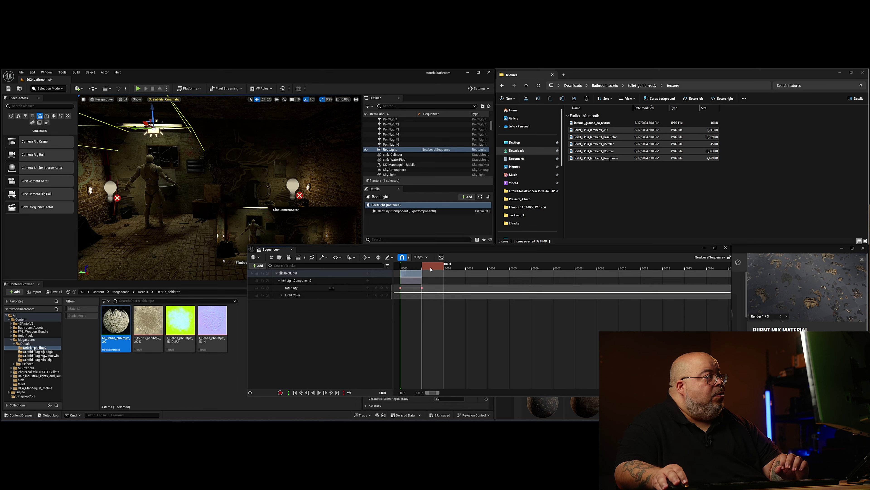
drag(409, 275, 441, 273)
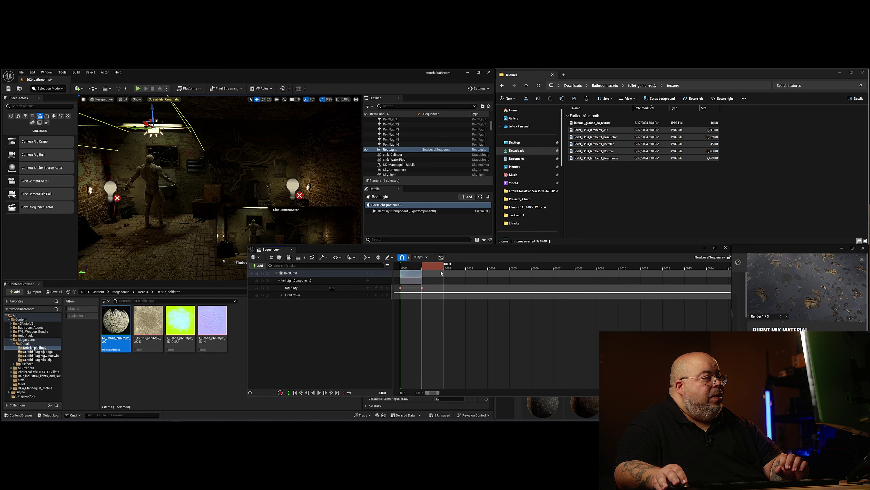
key(Right)
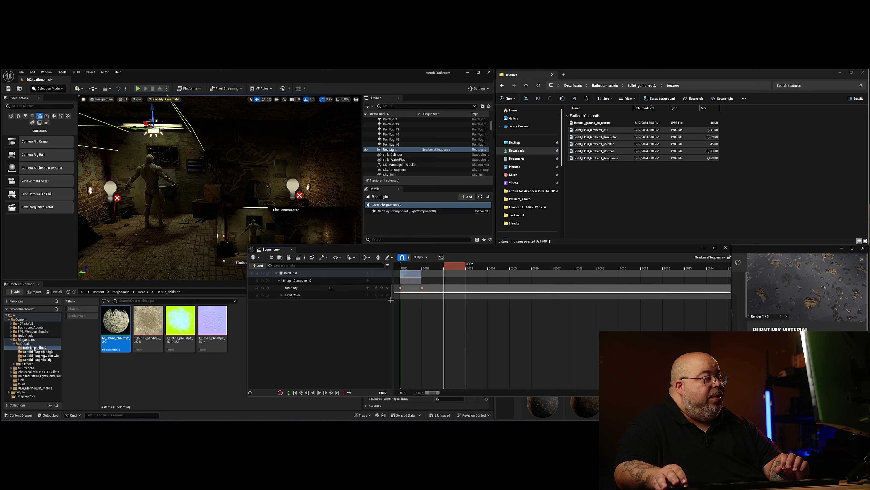
click(332, 287)
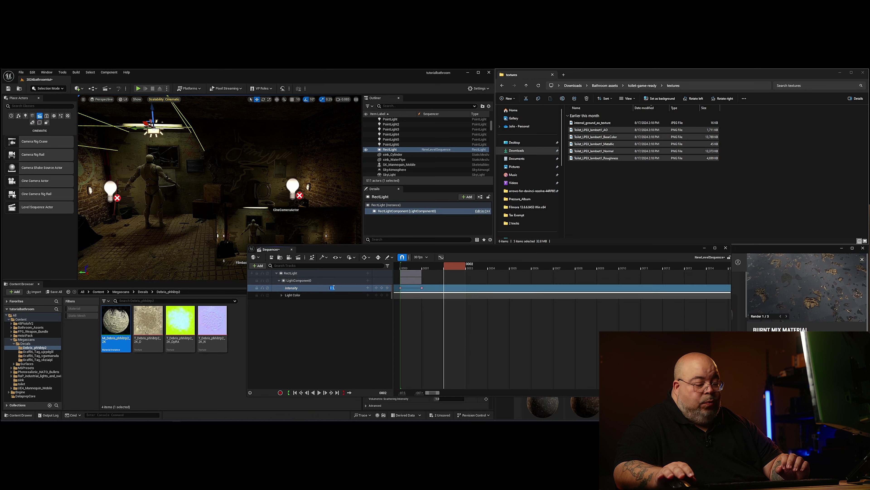
text(1)
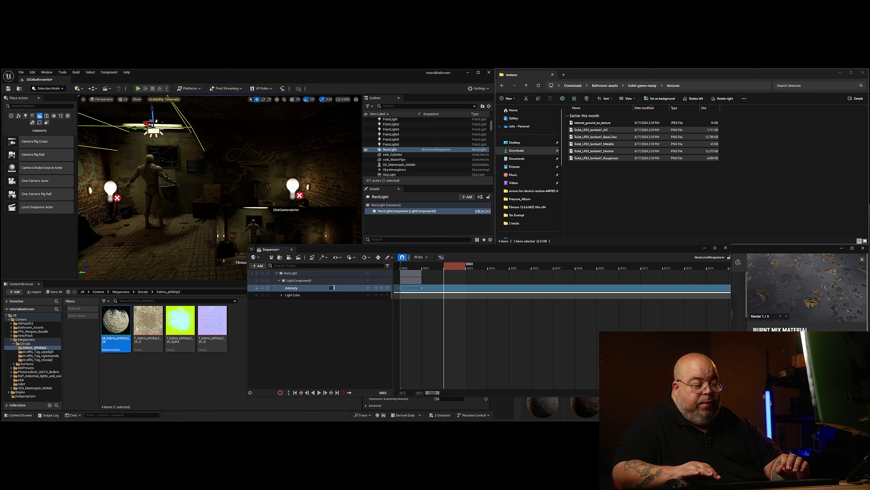
key(Return)
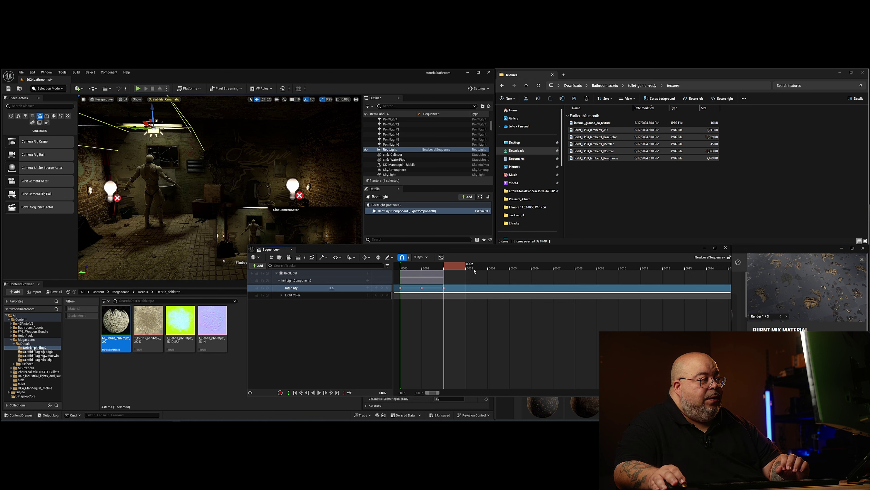
- Key the rect light's intensity at 0.5 on frame 4 and 0 on frame 5
click(490, 269)
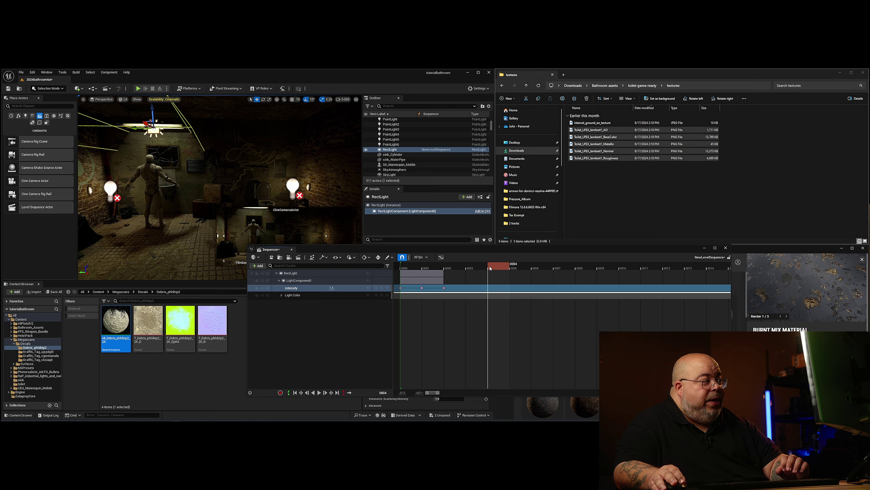
click(331, 288)
text(0.5)
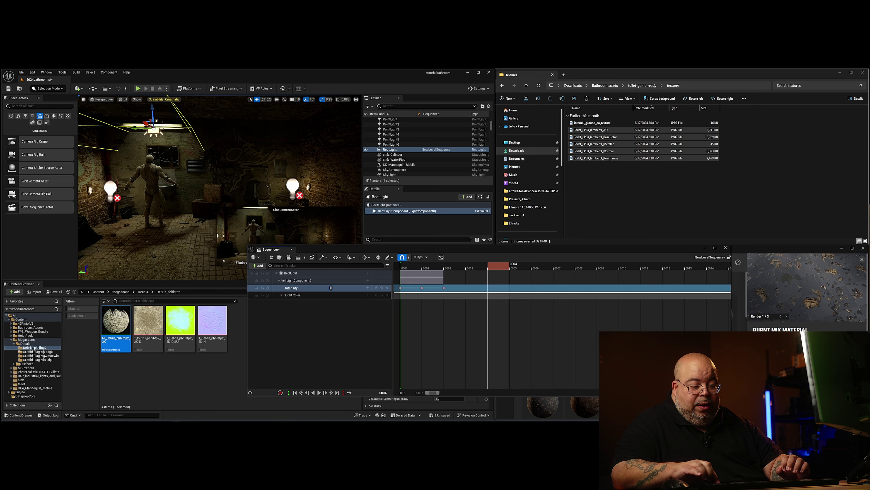
key(Return)
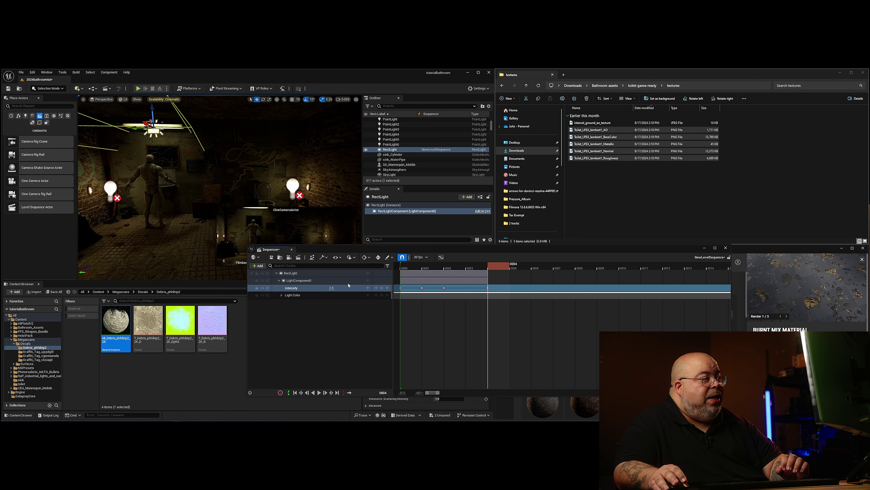
click(530, 268)
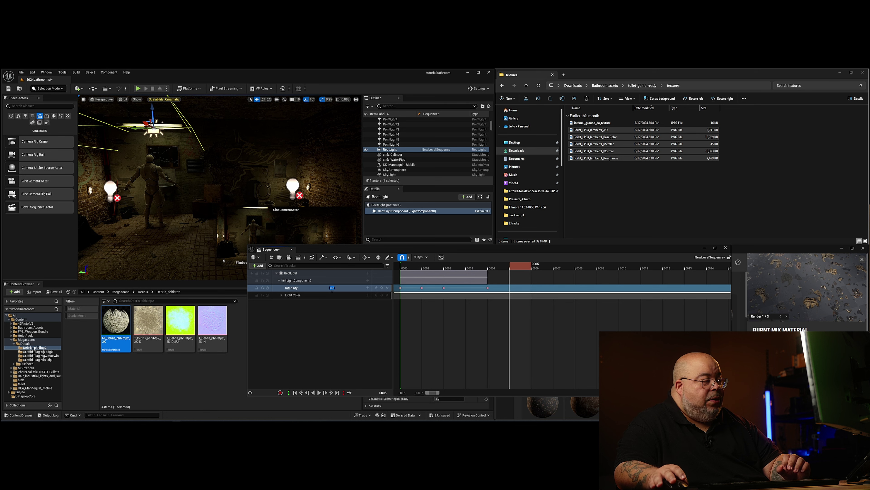
text(0)
key(Return)
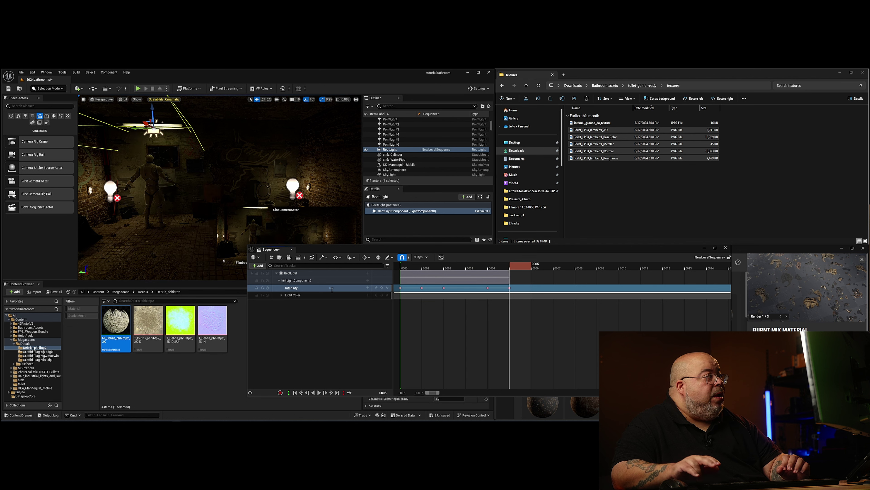
- Key the rect light's intensity at 1.5 on frame 7
click(555, 267)
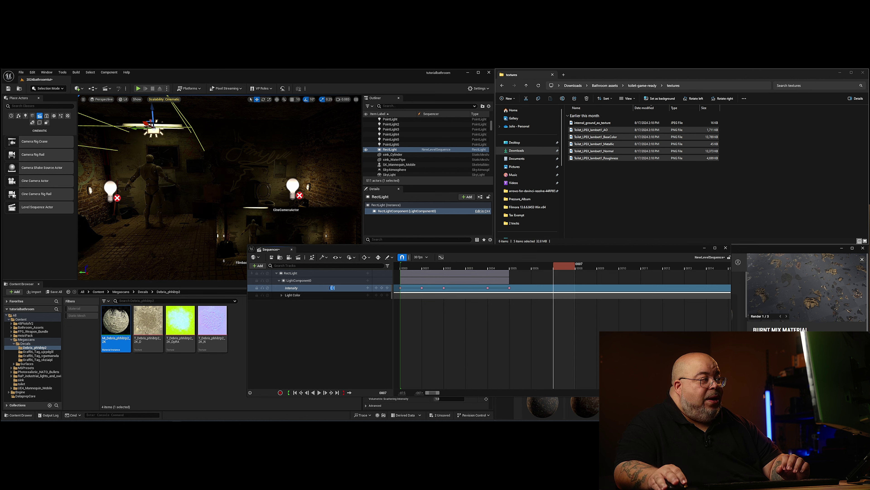
text(1.5)
key(Return)
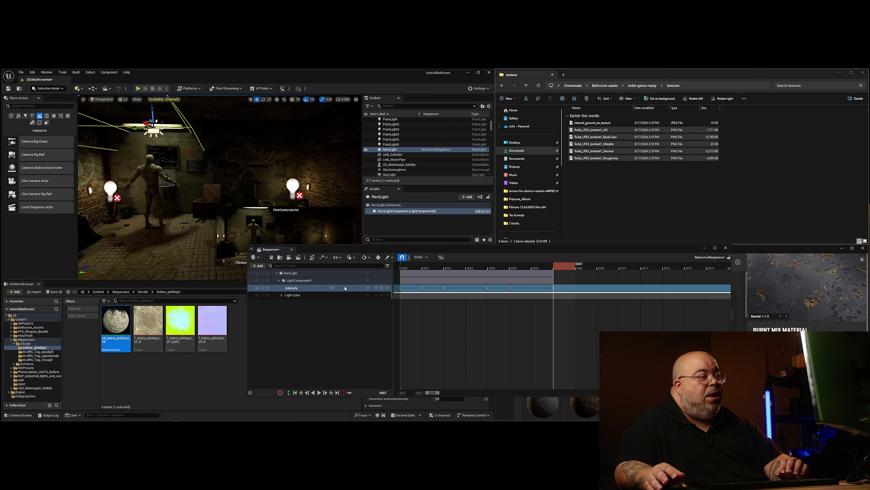
- Play the sequence from the start a couple of times to check the flicker of the ceiling light
click(406, 266)
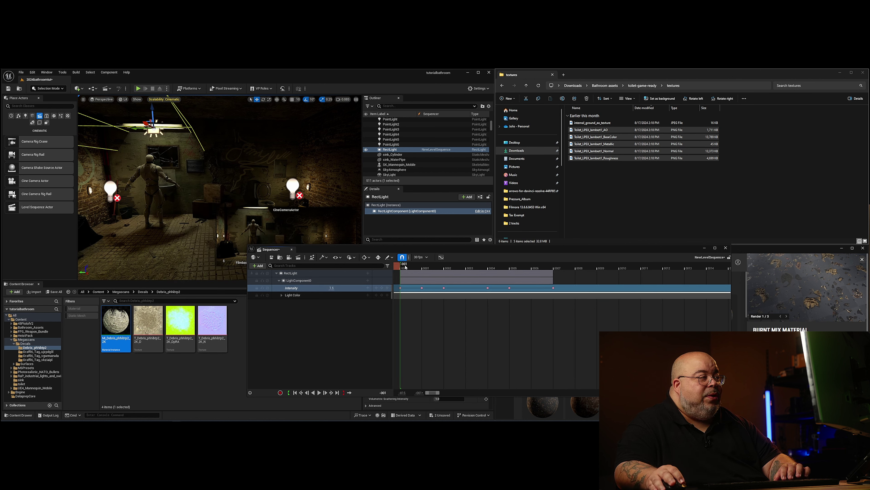
click(403, 267)
key(space)
key(space)
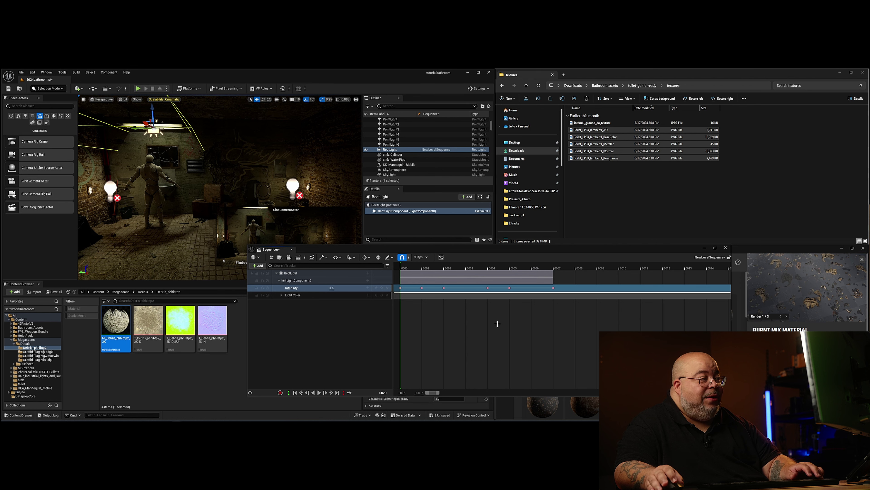
ctrl+scroll(495, 323, down, 2)
ctrl+scroll(495, 321, down, 2)
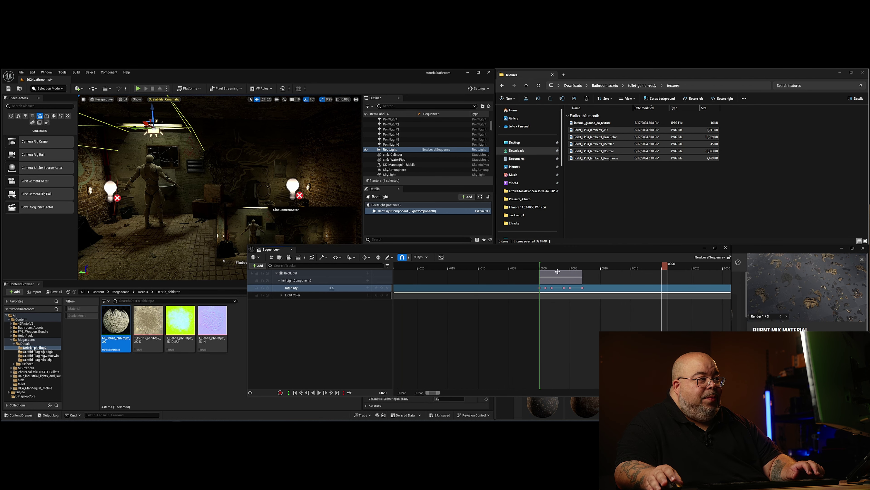
mouse_move(495, 341)
middle_down()
mouse_move(470, 342)
mouse_move(487, 335)
middle_up()
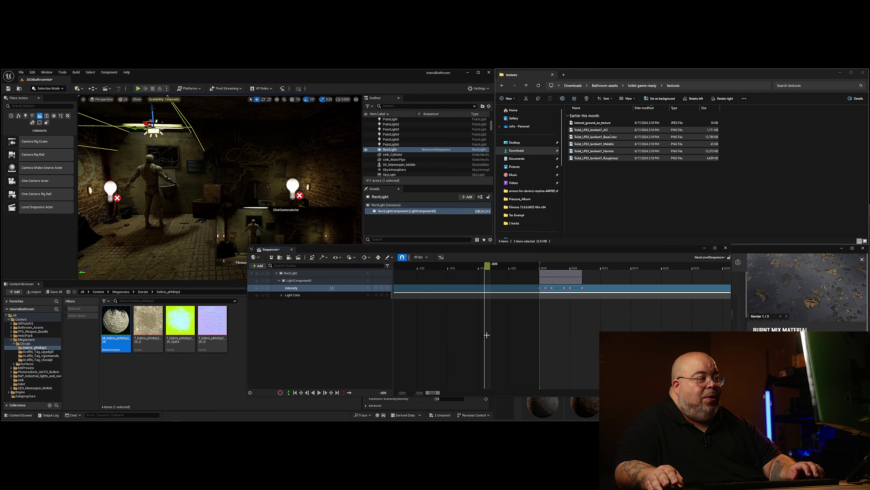
right_drag(611, 311, 502, 320)
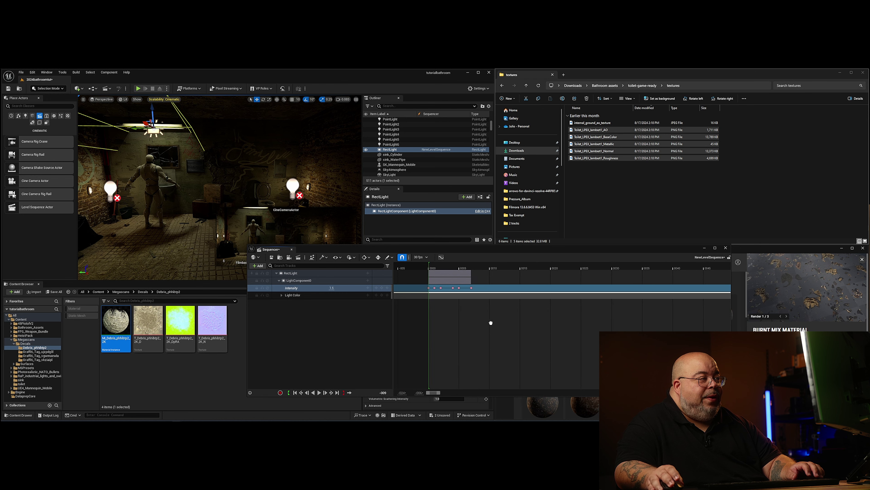
click(435, 267)
key(space)
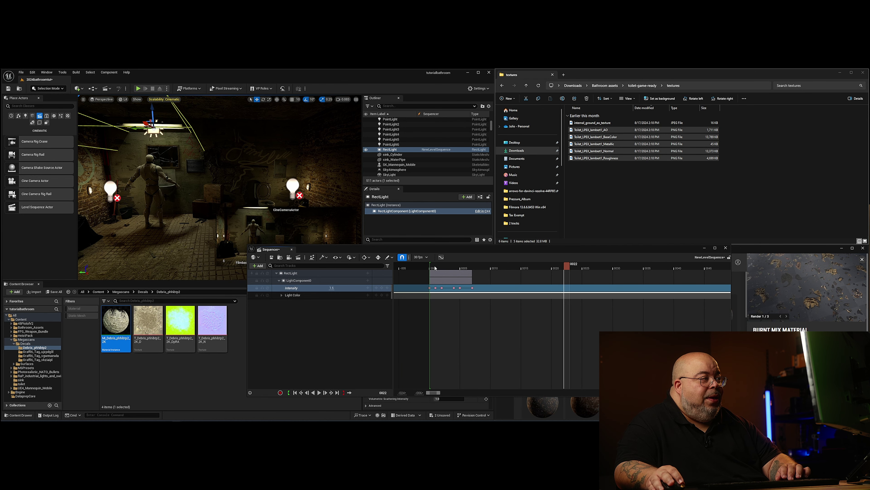
key(space)
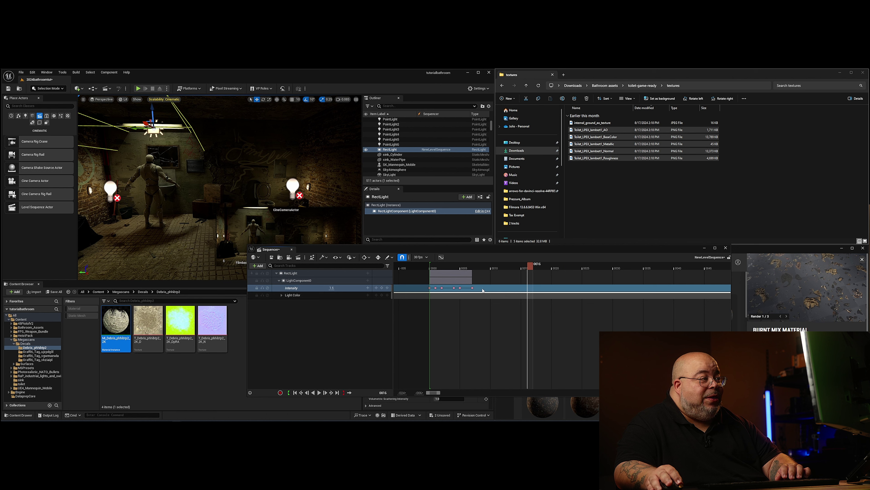
- Copy all the intensity keys from frames 0 to 7 and paste them starting at frame 16
drag(483, 289, 428, 289)
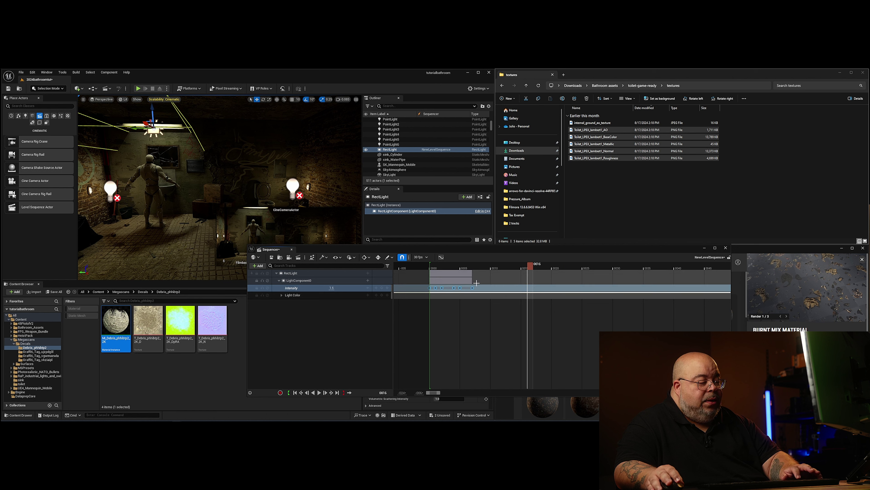
key(ctrl+c)
key(ctrl+v)
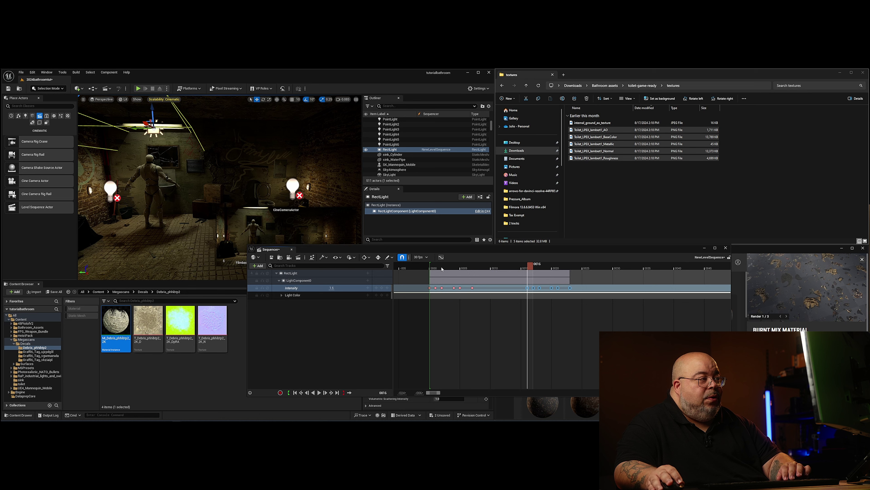
- Play the sequence from the beginning to review the repeated flicker
click(433, 268)
key(space)
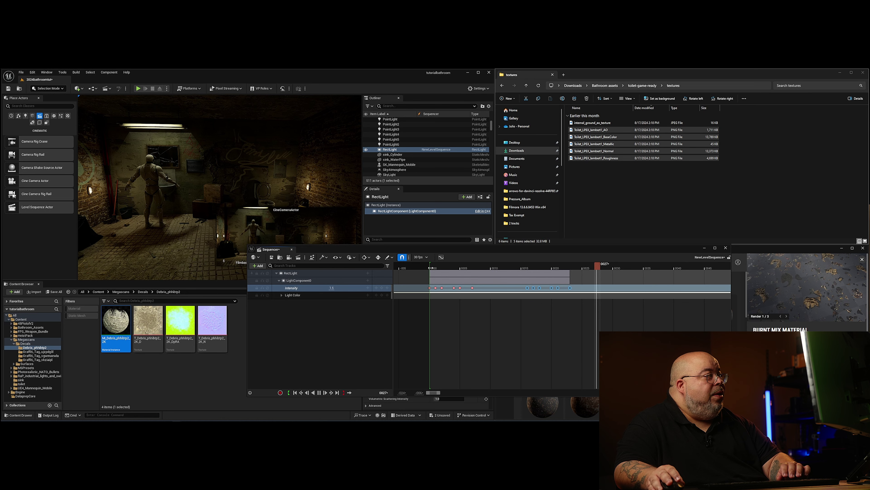
key(space)
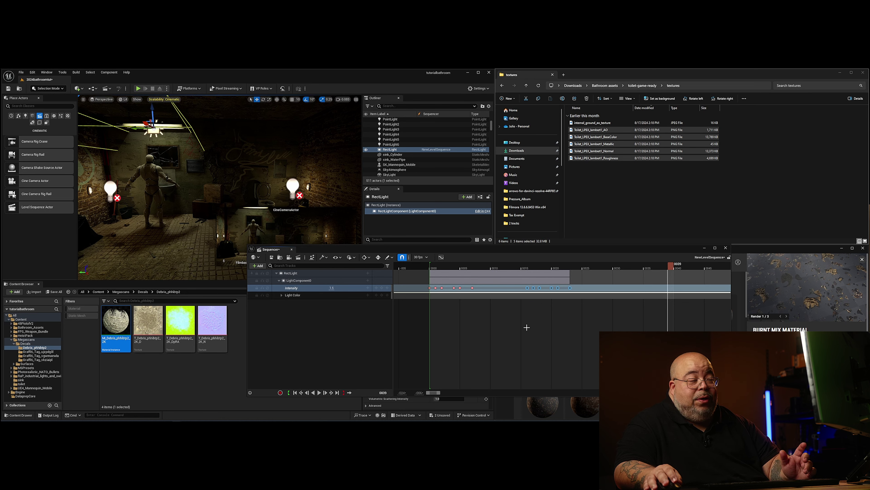
- Add an intensity key at frame 45 that holds the value of the last flicker key at frame 23
click(568, 284)
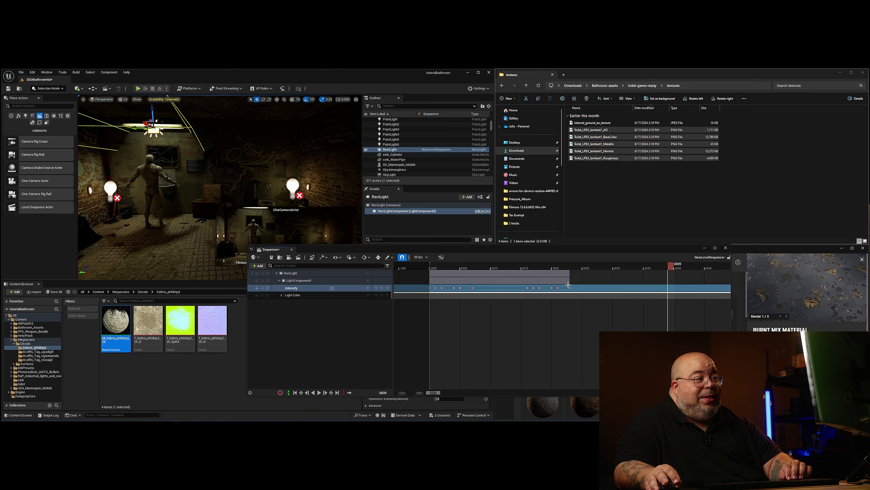
click(569, 288)
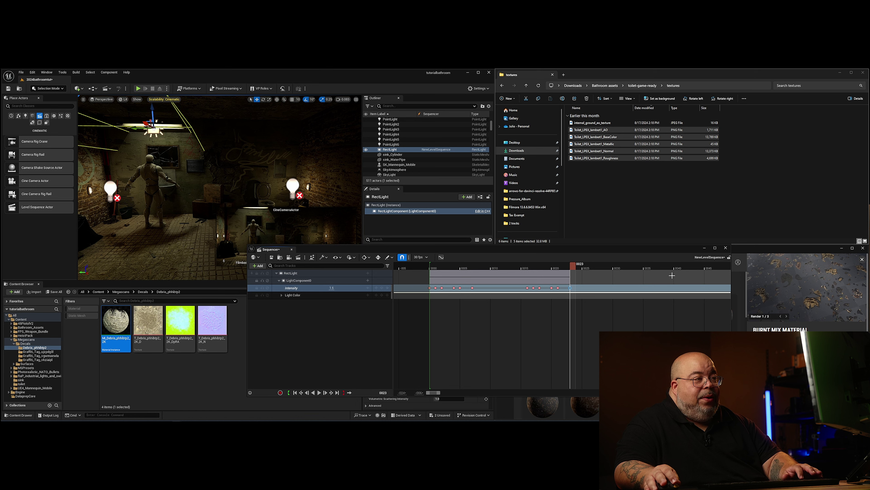
click(708, 268)
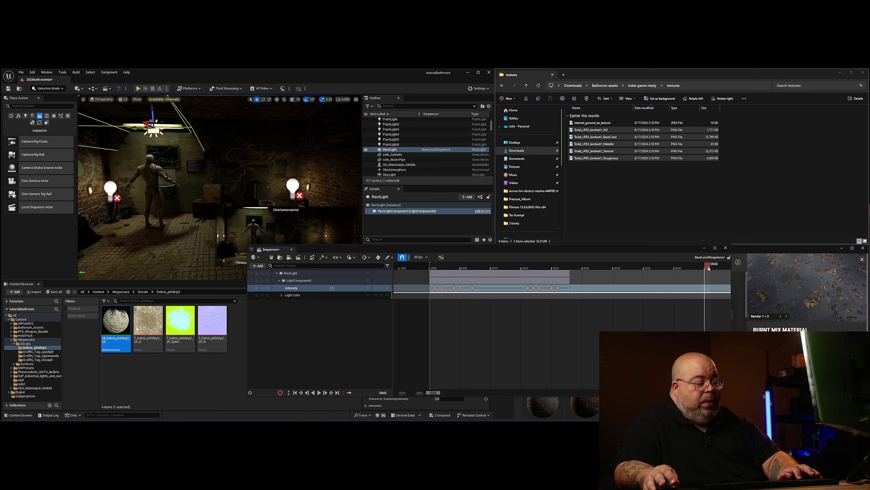
key(Return)
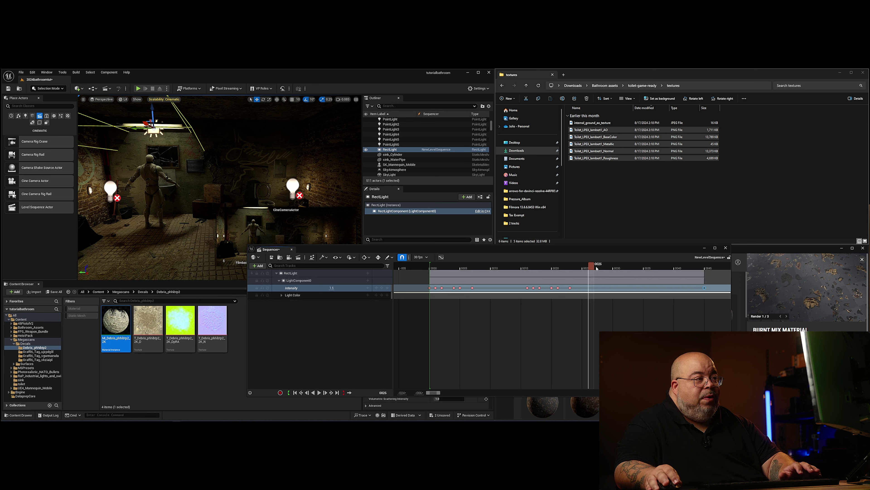
click(701, 268)
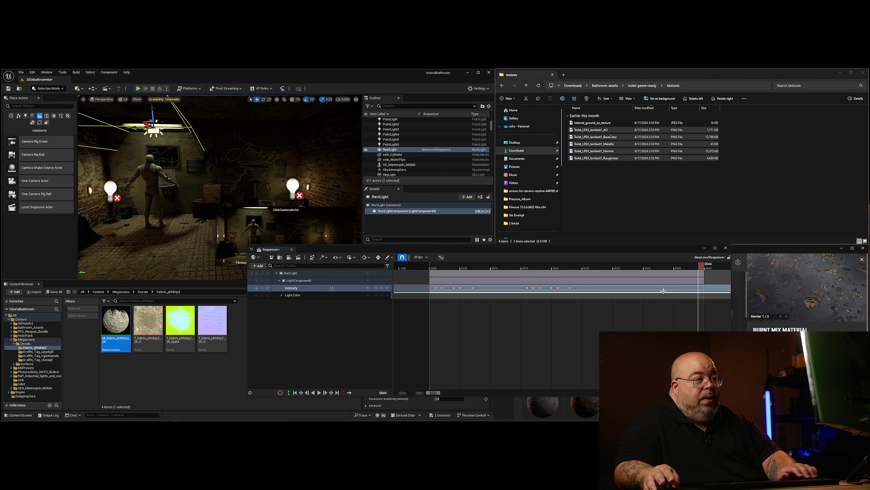
- Set the rect light's intensity to 0.1 at frame 50 and add a keyframe for it
ctrl+scroll(664, 291, down, 3)
right_drag(623, 314, 536, 325)
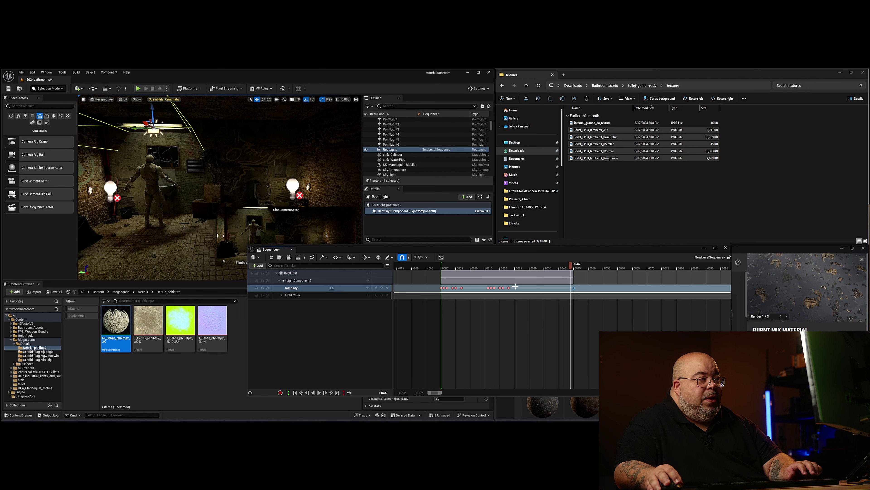
click(590, 270)
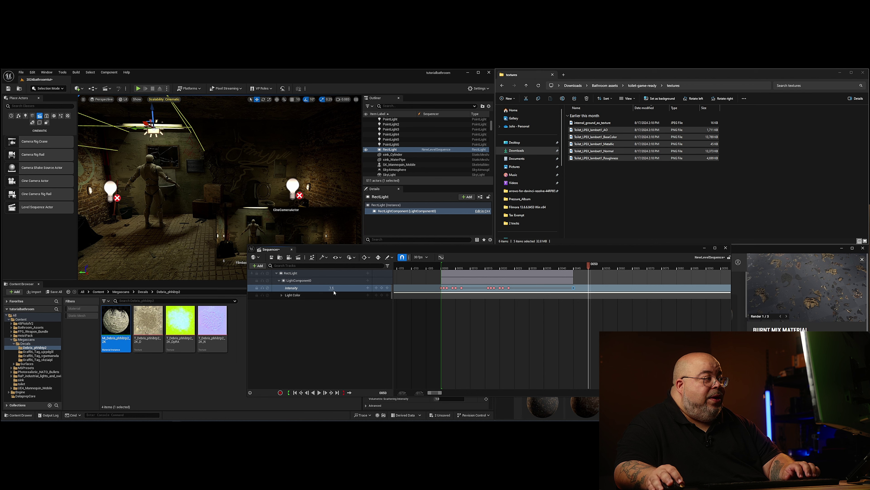
text(0.1)
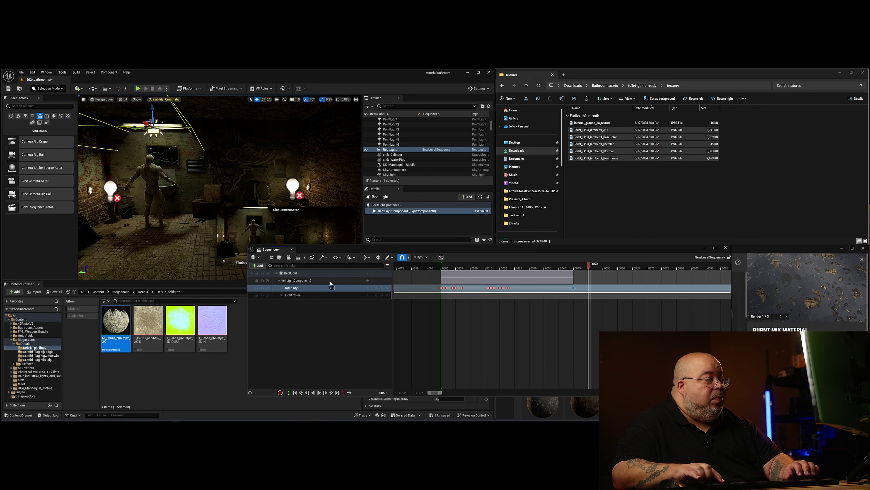
key(Return)
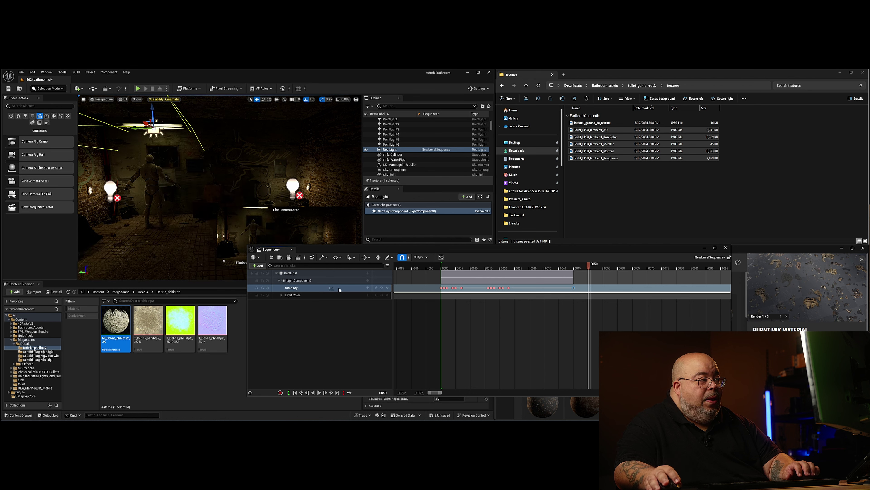
click(382, 288)
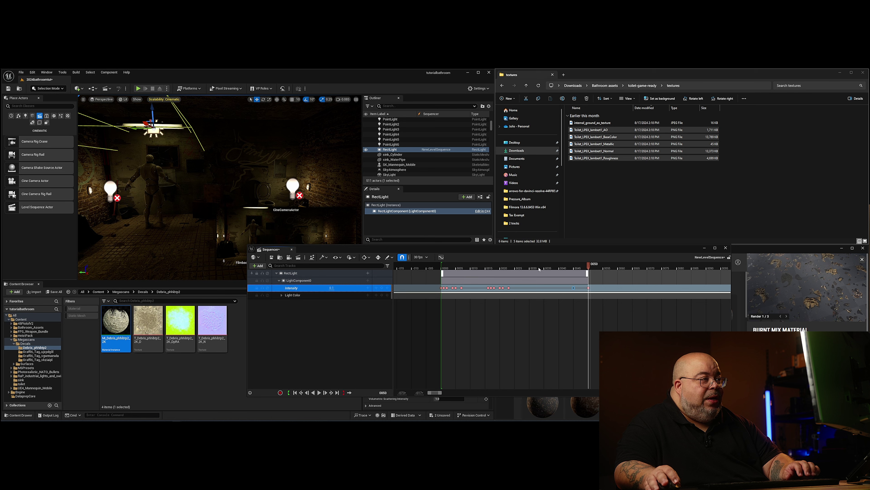
- Set the rect light's intensity to 0.1 at frame 55 and add a keyframe for it
drag(598, 266, 604, 266)
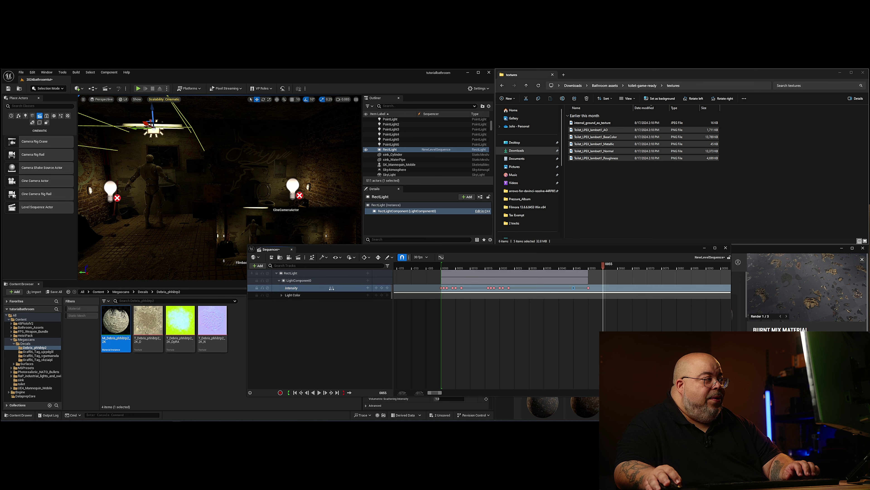
text(0.1)
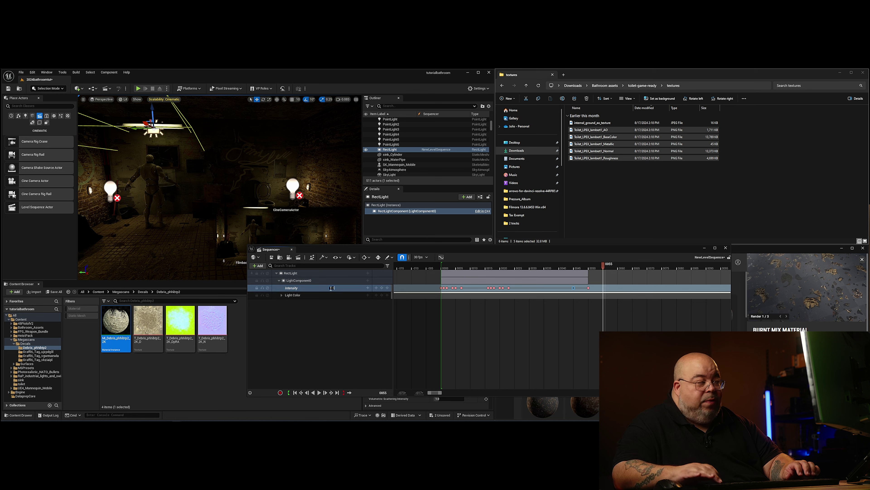
click(383, 288)
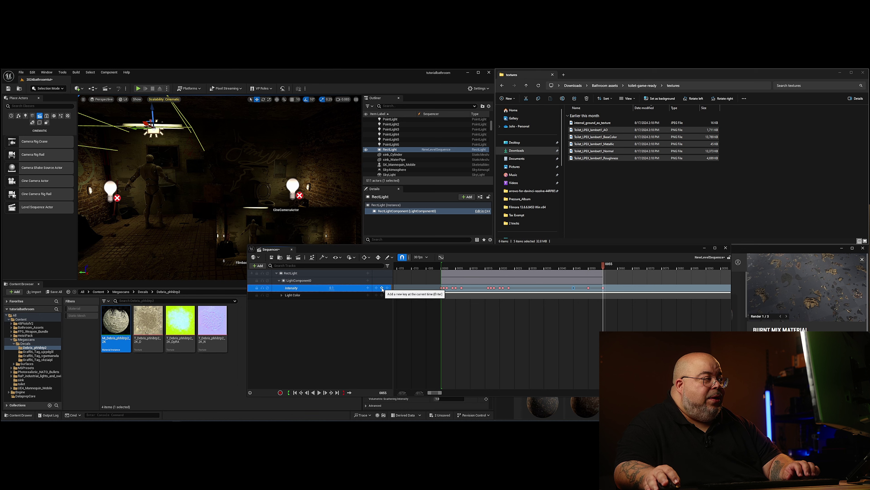
click(331, 288)
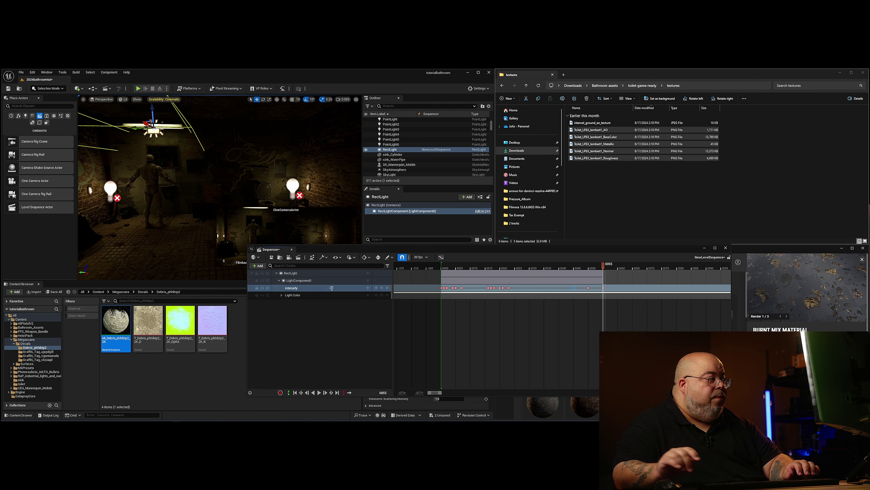
- Key the rect light's intensity at 1.5 on frame 59
drag(588, 268, 617, 270)
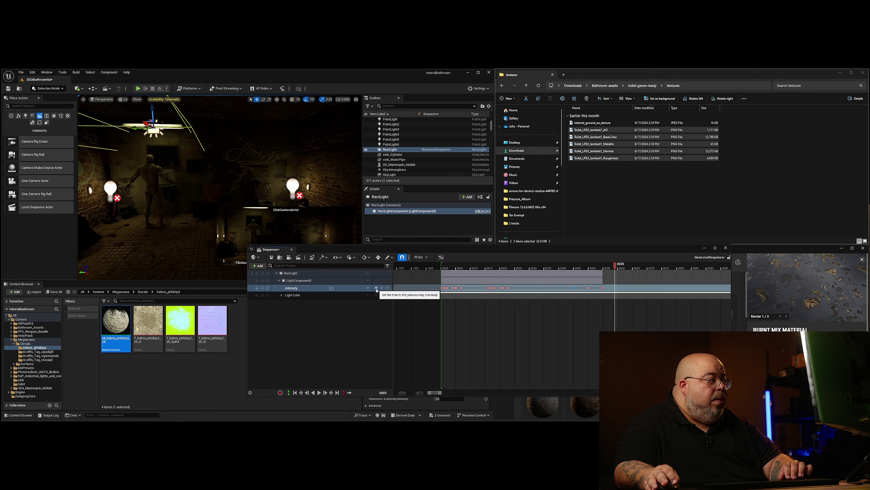
click(370, 260)
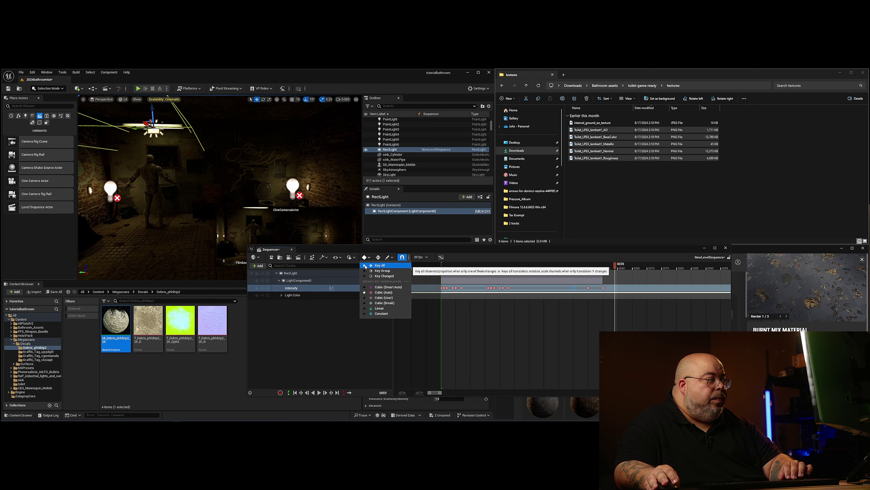
click(352, 325)
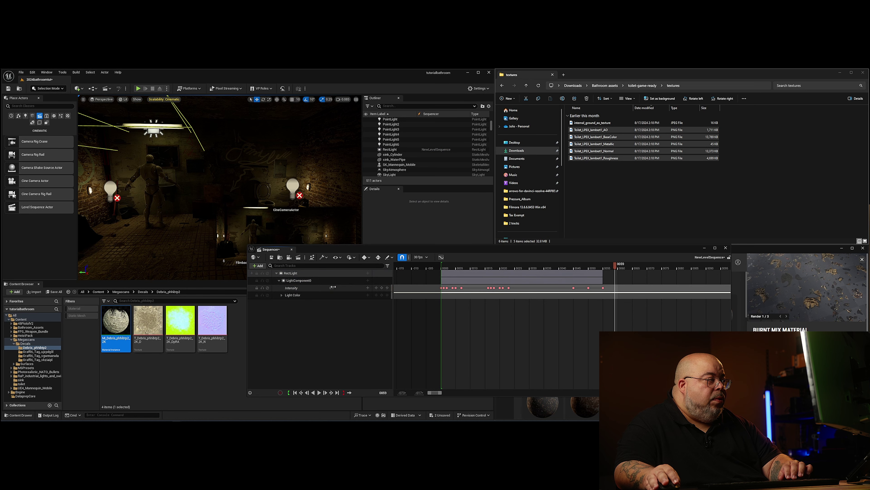
text(1)
key(Return)
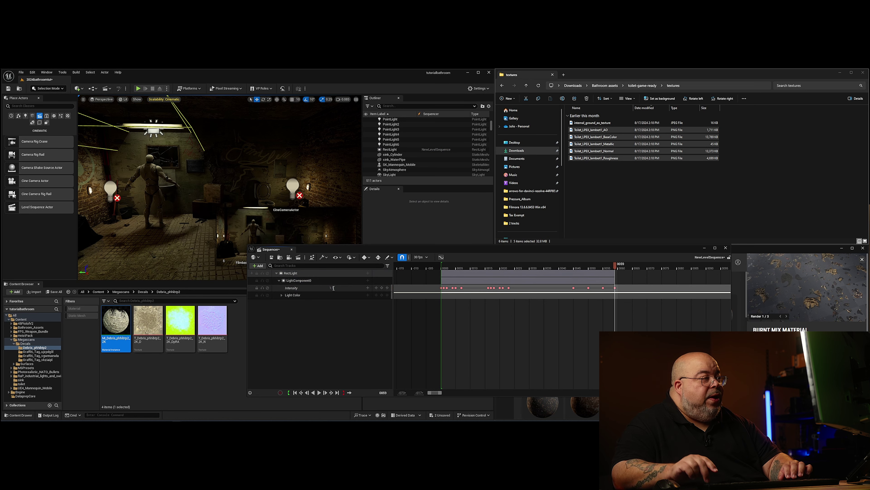
text(.5)
key(Return)
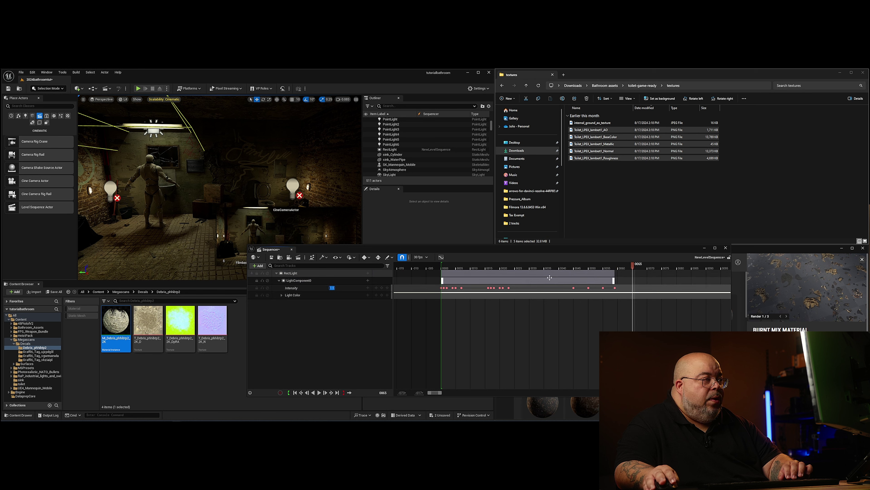
- Add intensity keys that hold 1.5 at frames 65 and 70, and key a dim intensity at frame 78
click(649, 270)
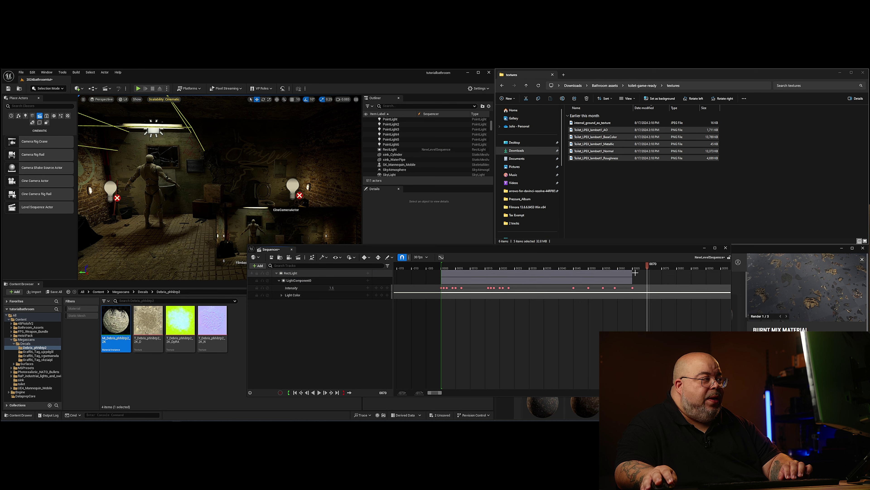
click(381, 288)
click(671, 268)
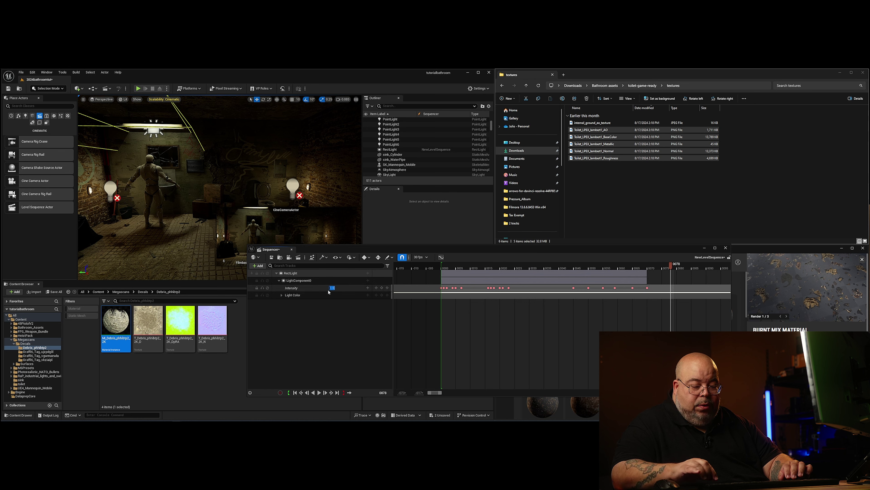
key(Return)
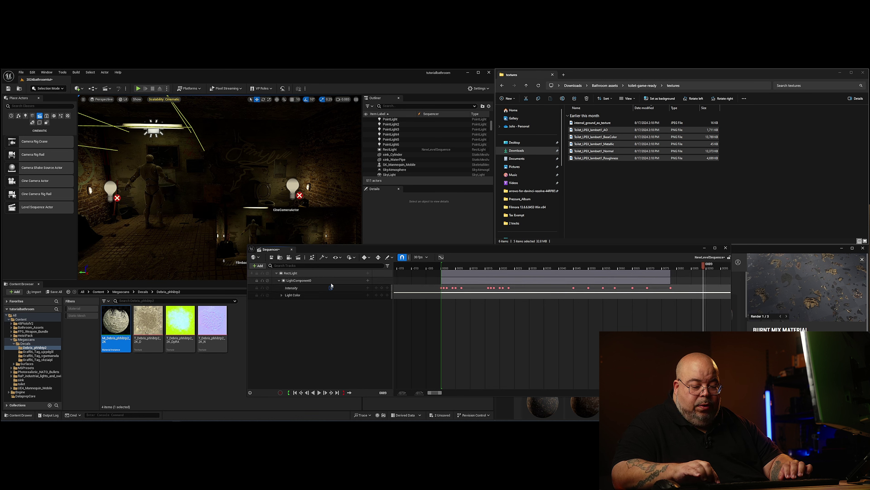
- Key the light's intensity at 0.9 on frame 89 and at 1.5 on frame 97
text(0.9)
key(Return)
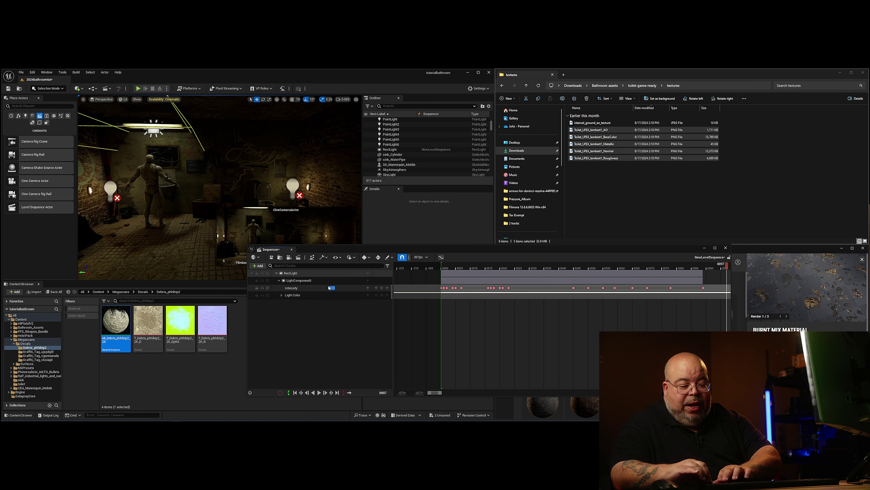
text(1.5)
key(Return)
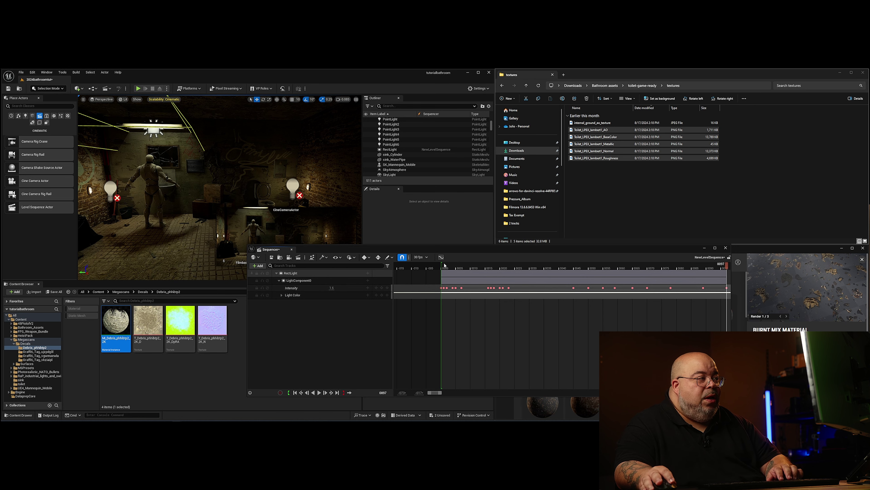
- Play the sequence from the beginning, and replay the section starting around frame 60 to check the flicker
click(448, 271)
key(space)
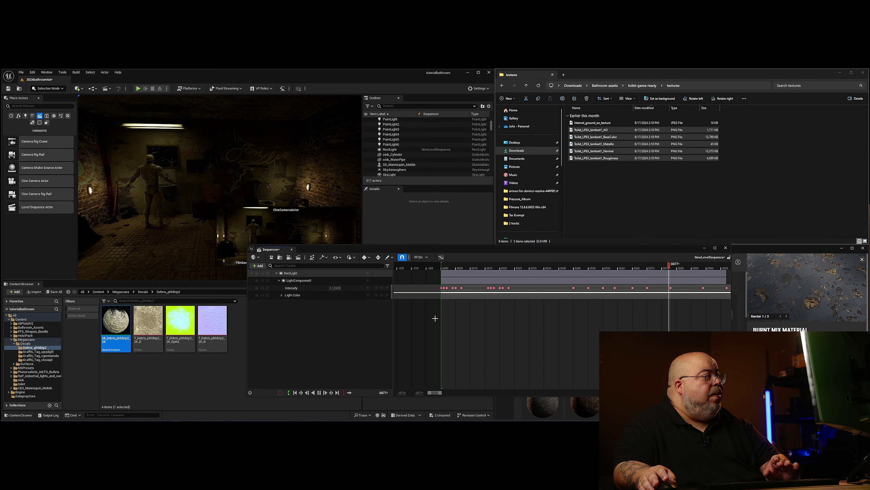
key(space)
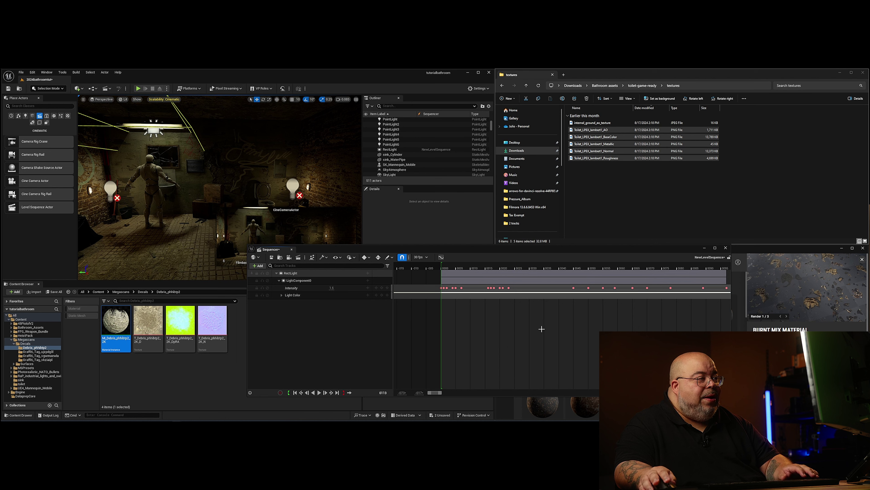
ctrl+scroll(542, 329, down, 3)
click(616, 267)
key(space)
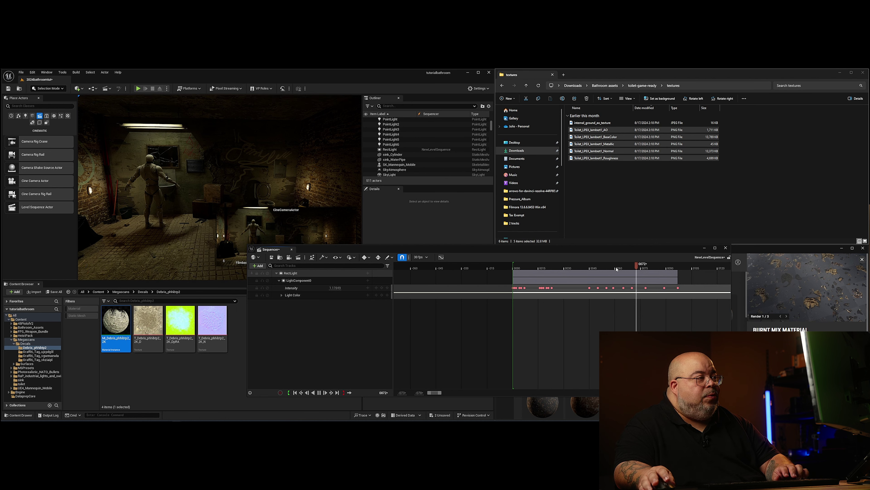
key(space)
- Key the light's intensity at 0.2 on frame 73
drag(618, 270, 637, 270)
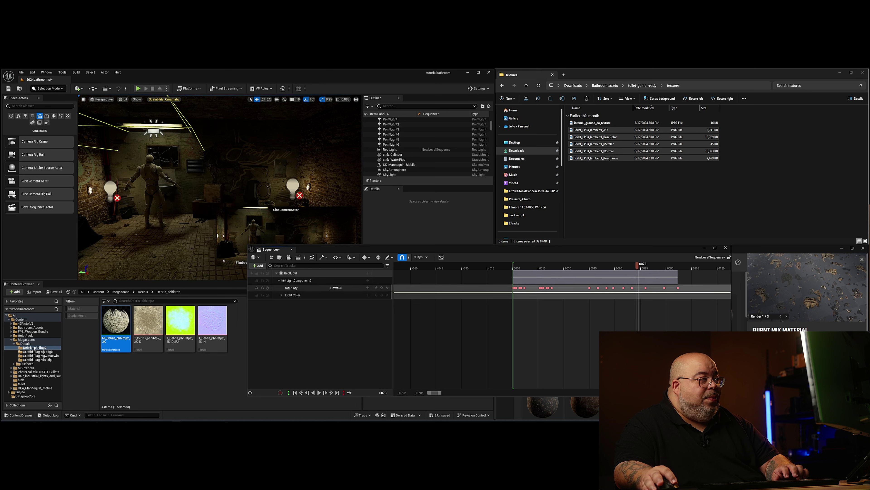
text(0)
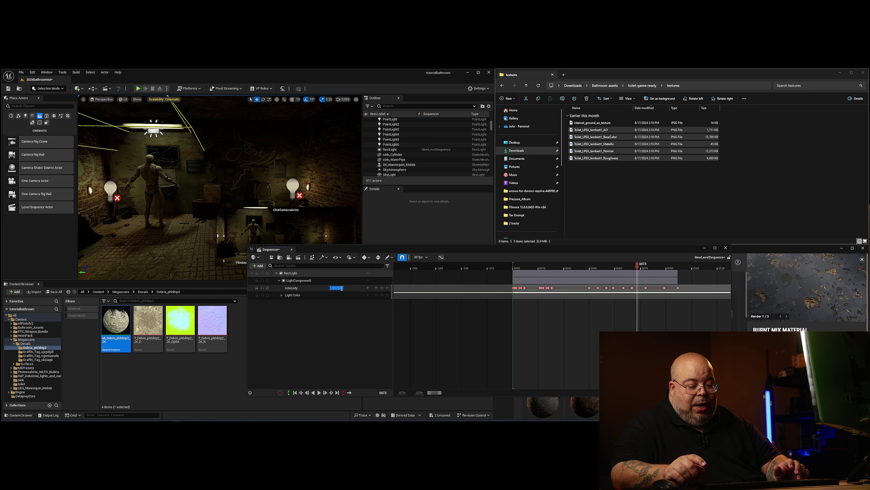
text(.2)
key(Return)
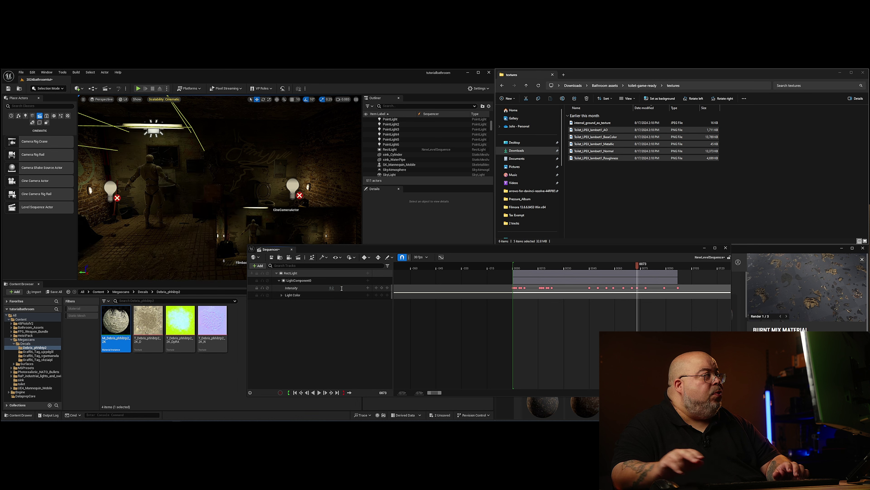
- Replay the stretch around frame 73 to check the added dip in brightness
key(space)
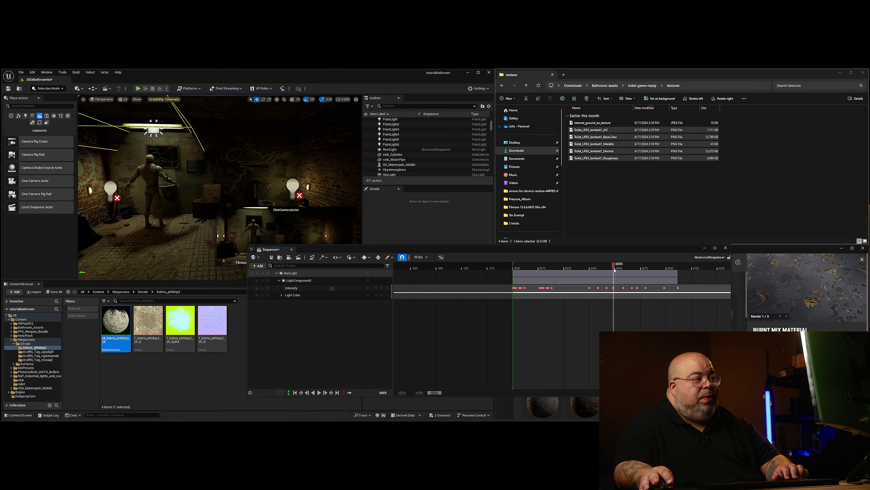
click(631, 268)
key(space)
key(space)
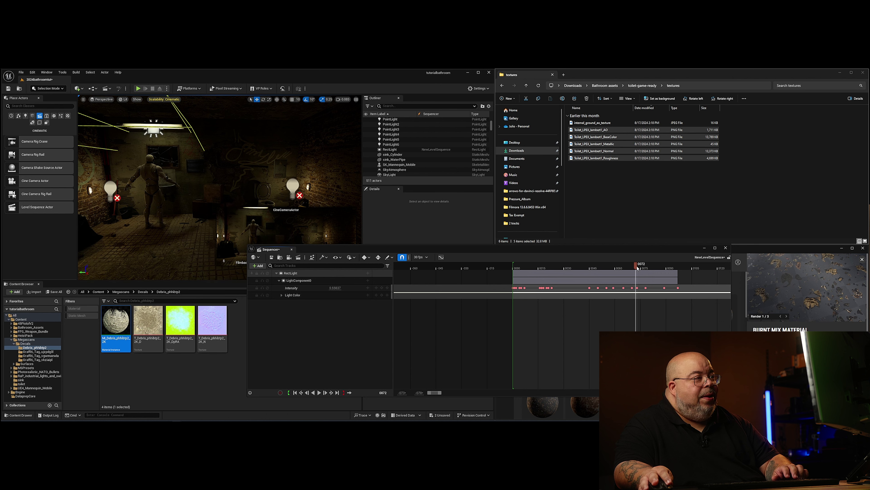
- Key the light's intensity at 0.2 on frame 81
drag(637, 268, 662, 268)
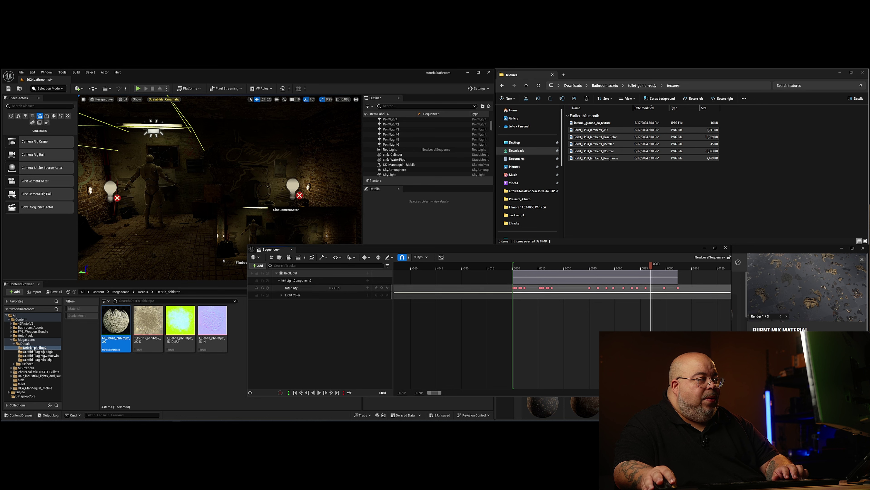
text(0.2)
key(Return)
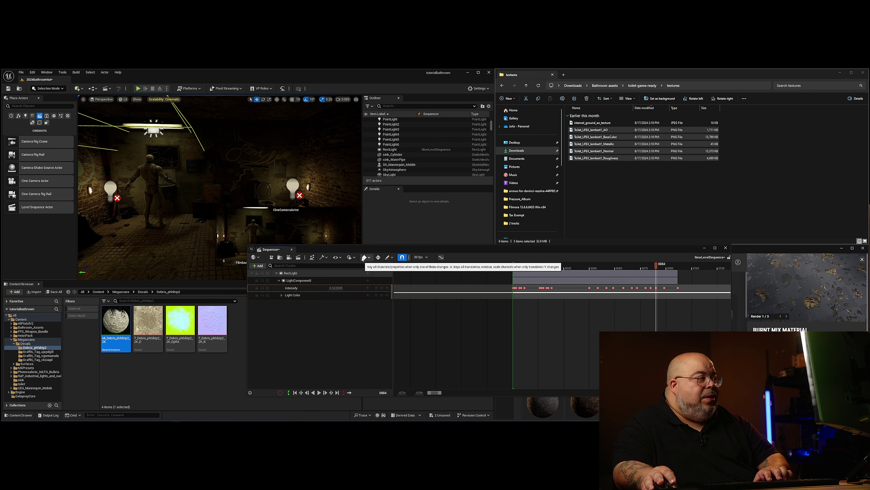
- Enable automatic keying and set the light's intensity to 0.2 at frame 92
click(378, 257)
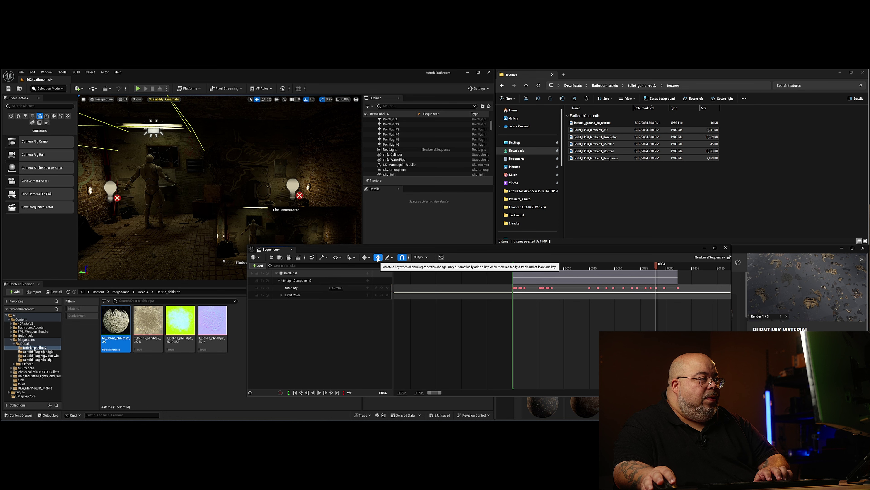
click(670, 268)
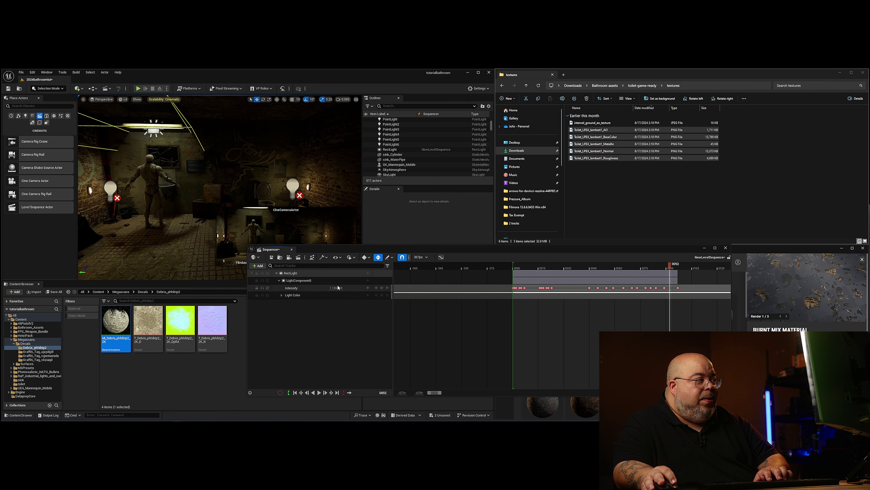
text(0.2)
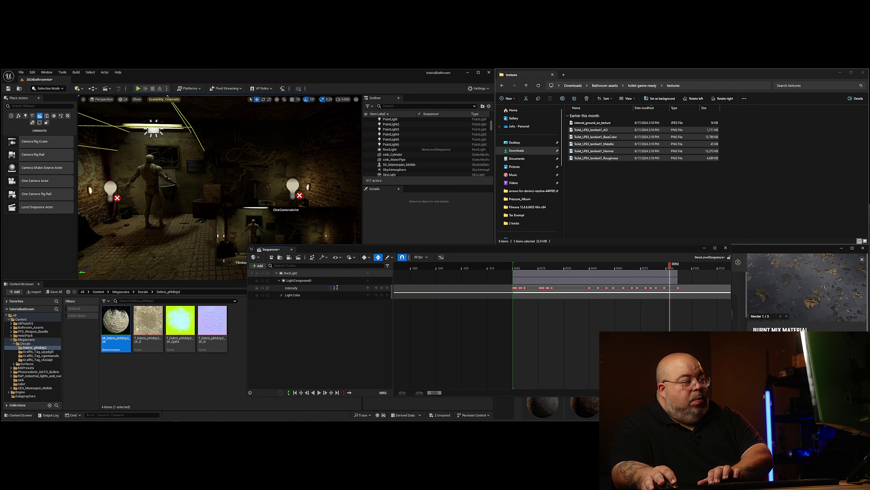
key(Return)
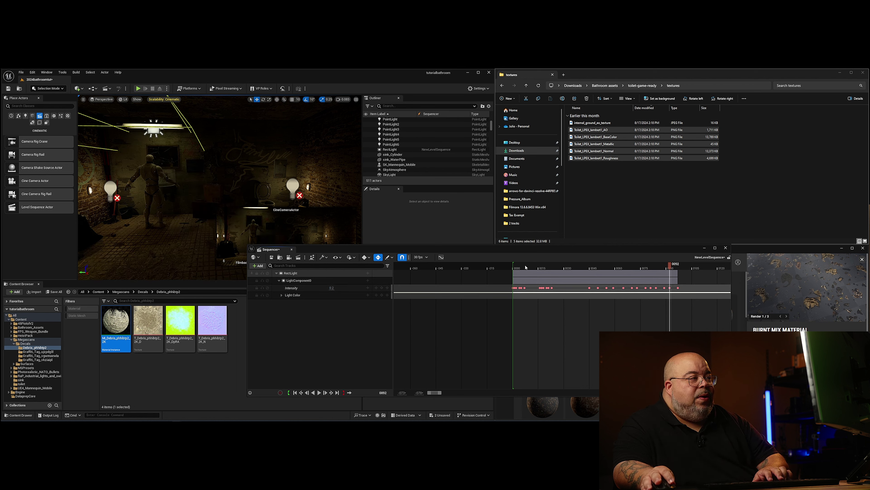
- Play the whole sequence from frame 0 to review the extended flicker pattern
click(514, 269)
key(space)
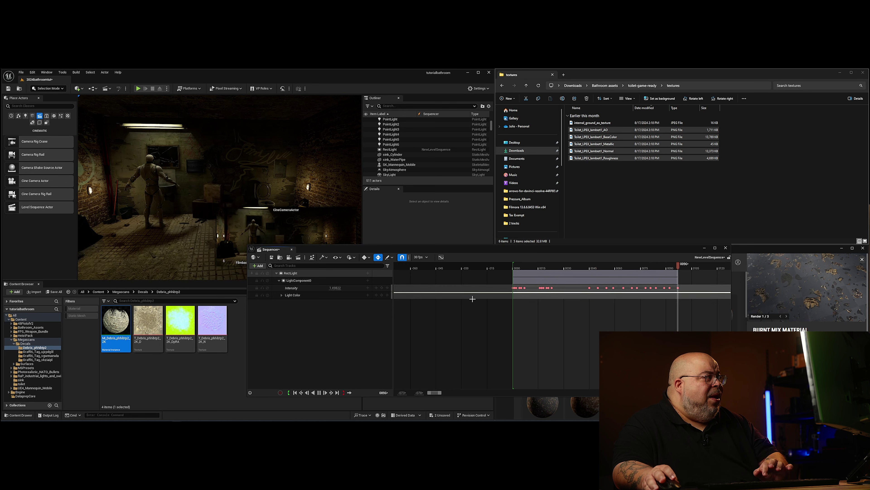
key(space)
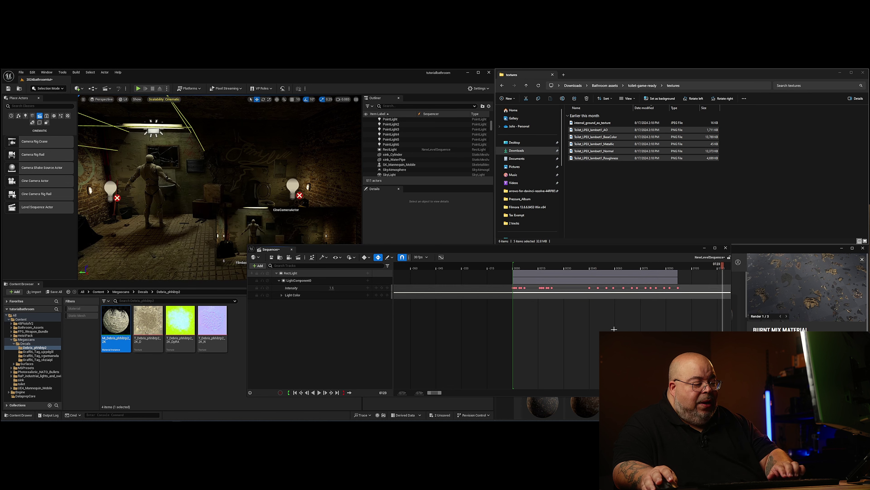
- Copy all the intensity keys, paste them at frame 123 and once more after that copy, and play the sequence
ctrl+scroll(588, 349, down, 5)
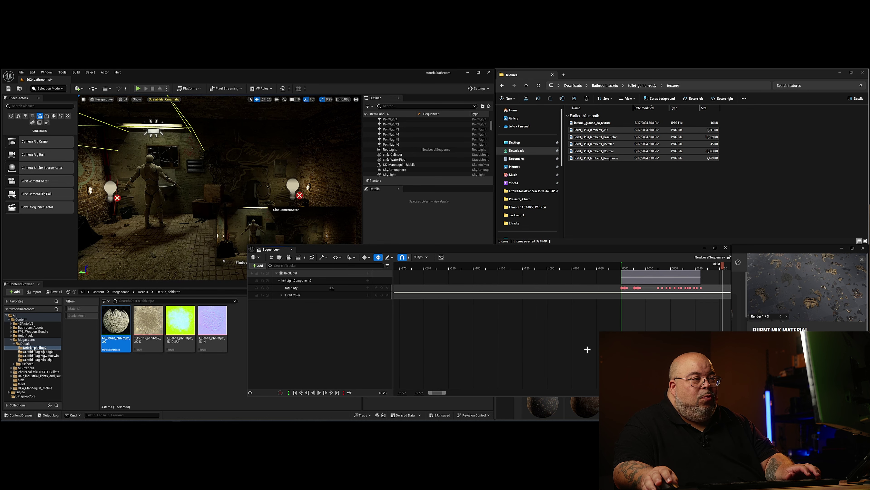
right_drag(686, 317, 501, 322)
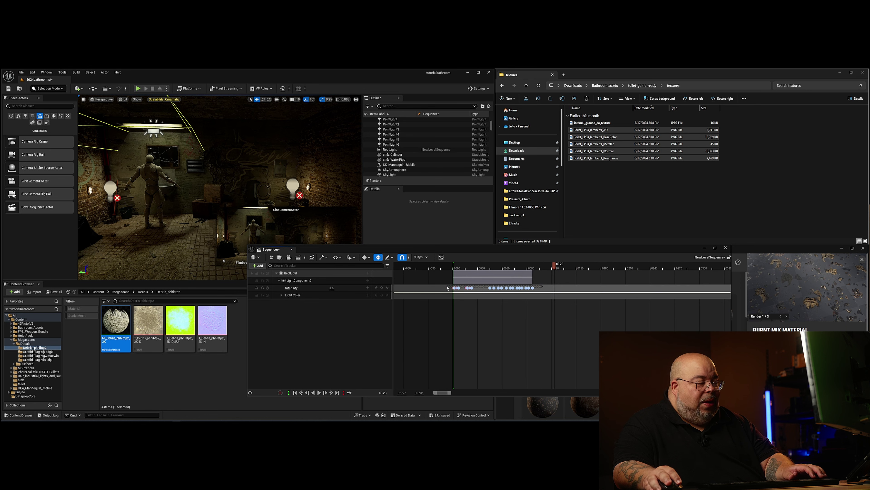
drag(447, 288, 447, 286)
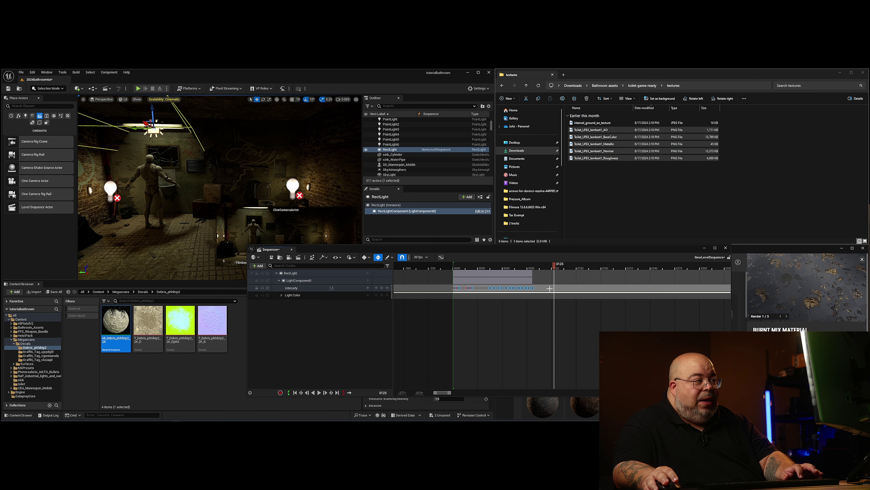
key(ctrl+v)
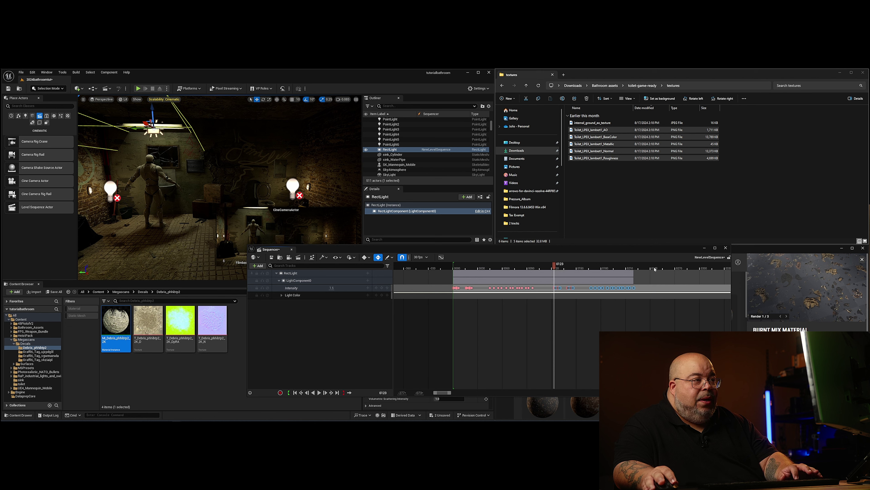
key(ctrl+v)
key(space)
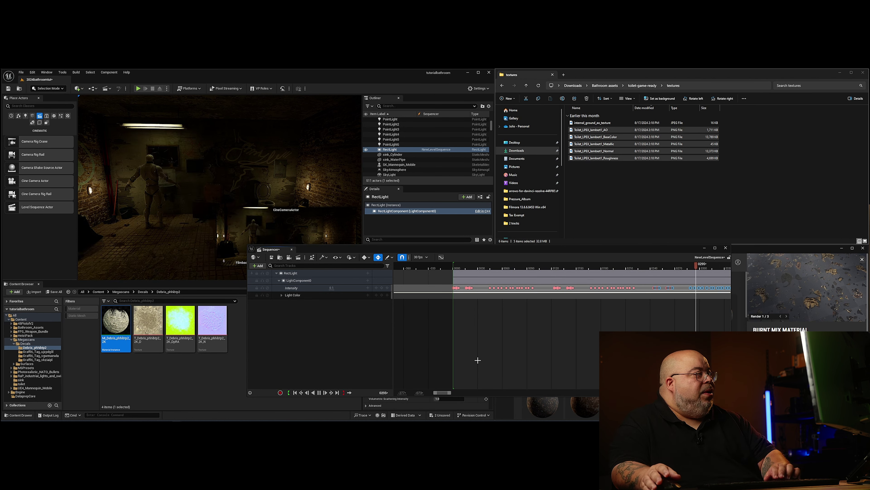
- Stop playback, select all of the light's intensity keys and paste a copy of them at frame 367
key(space)
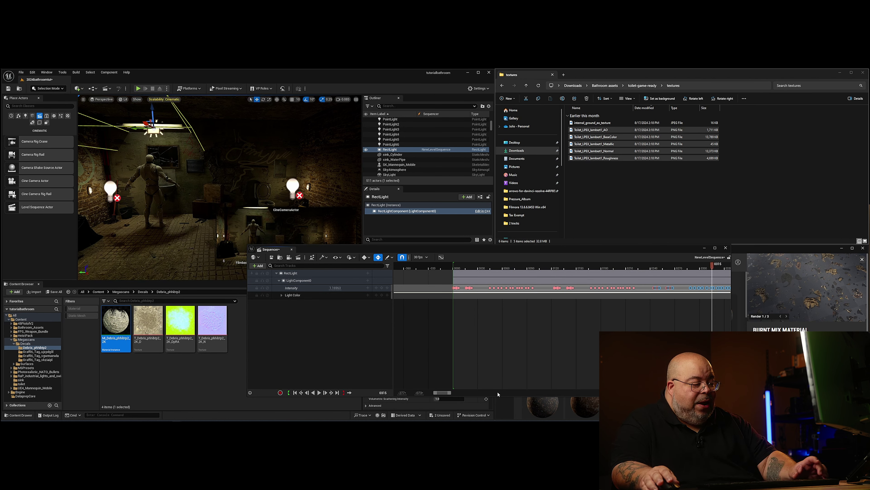
ctrl+scroll(540, 369, down, 4)
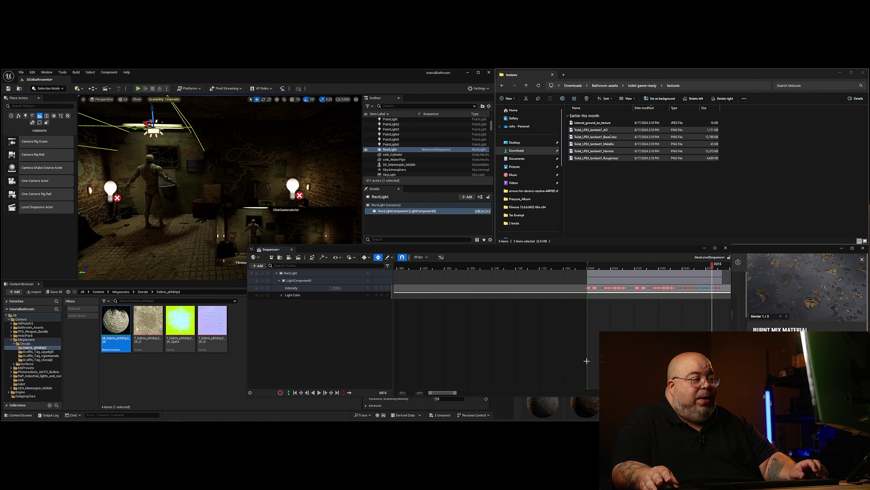
right_drag(587, 361, 418, 345)
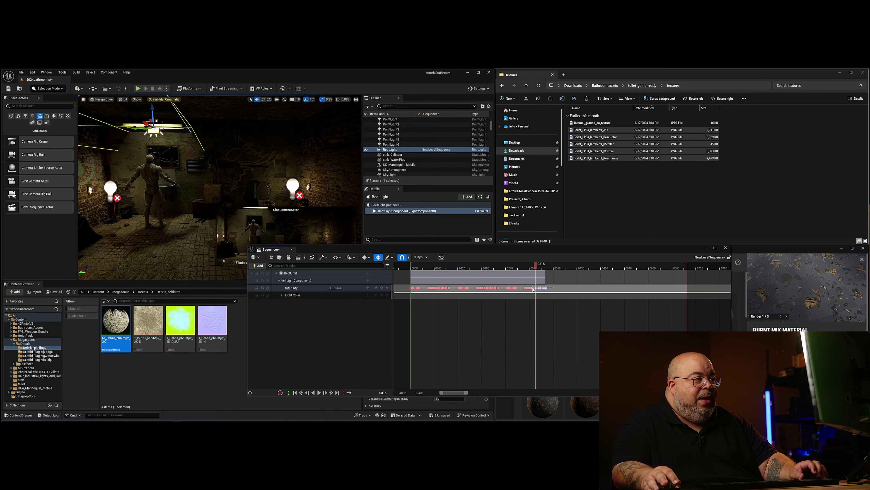
drag(533, 289, 408, 288)
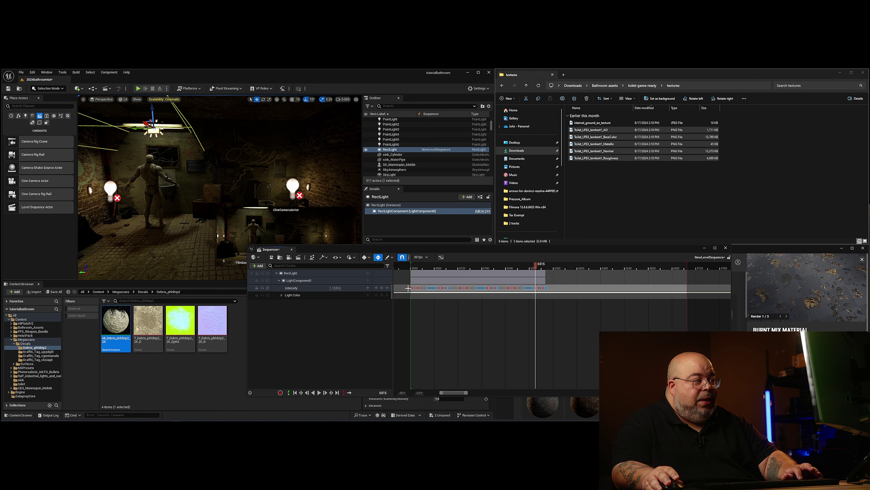
click(556, 268)
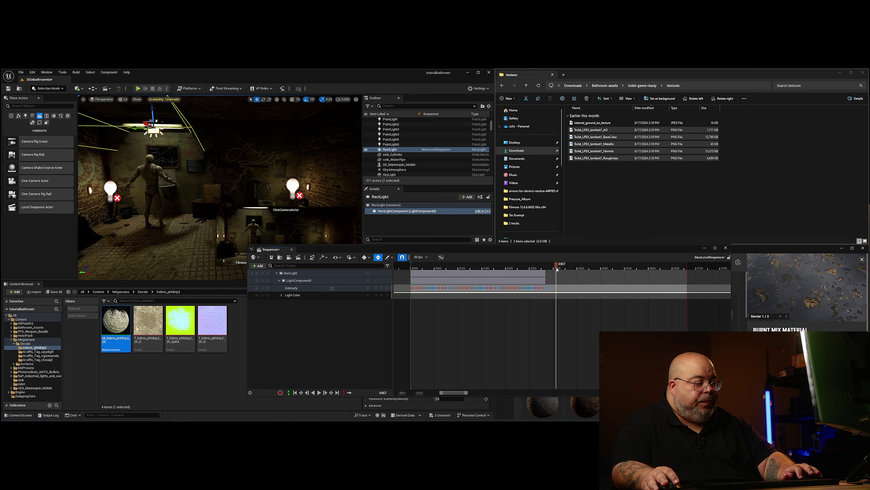
key(ctrl+v)
click(626, 330)
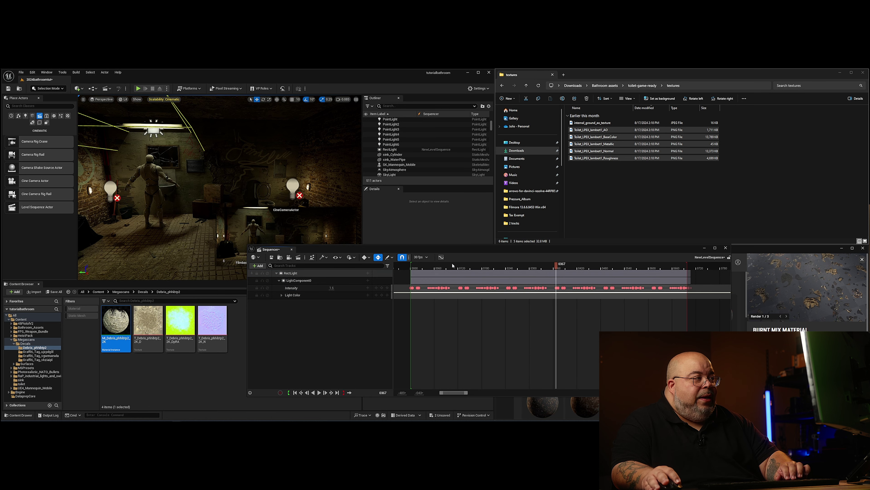
click(421, 269)
click(411, 269)
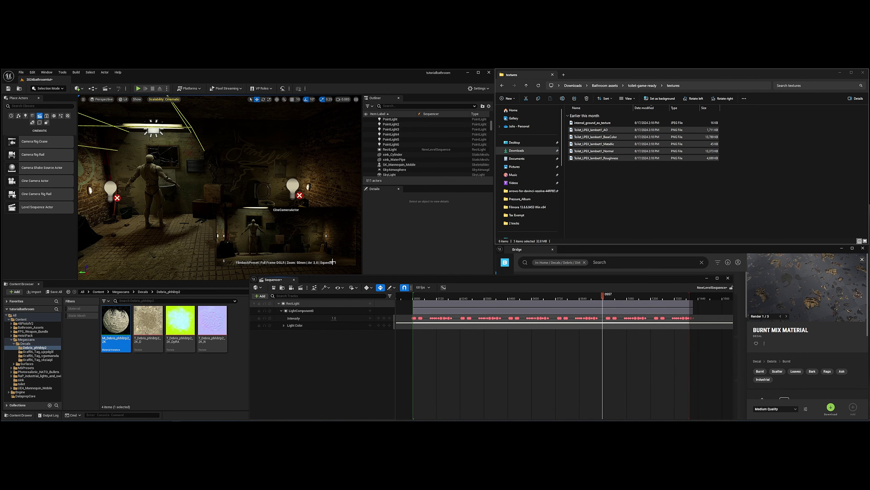
- Save the level and the level sequence
click(22, 72)
click(51, 146)
drag(512, 281, 488, 288)
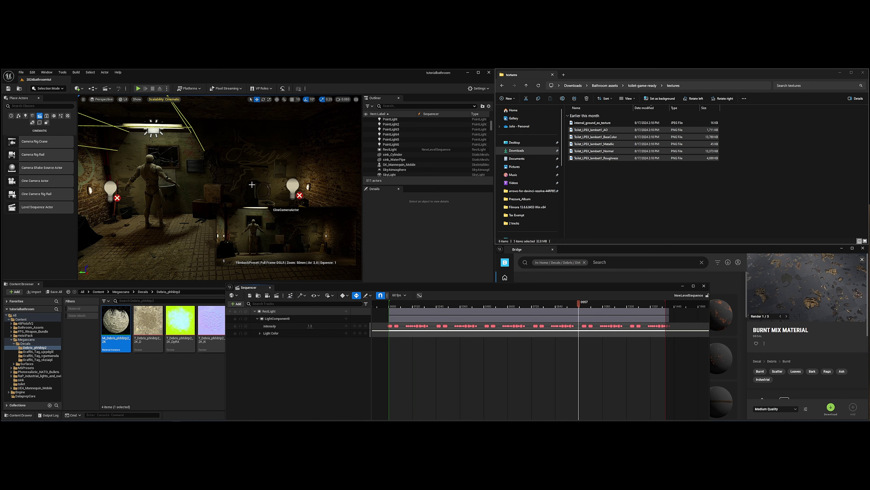
- Search the scene's actors for "cine" and add the CineCameraActor to the level sequence
click(389, 105)
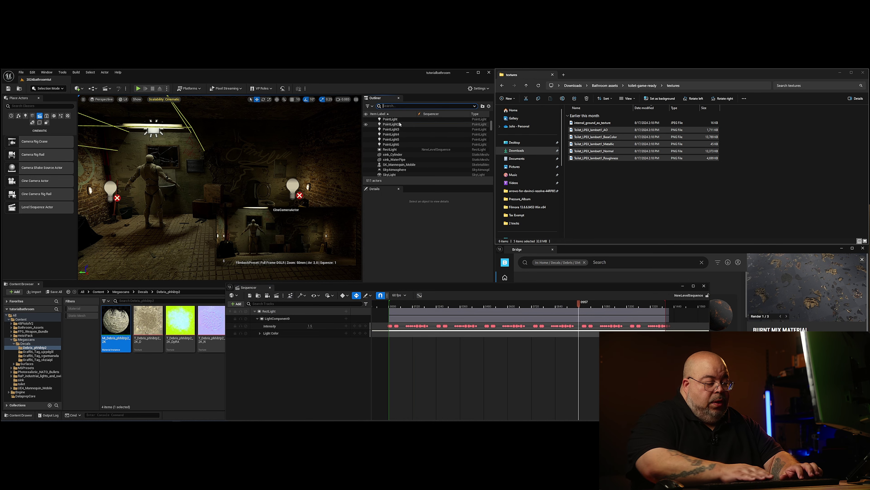
text(cine)
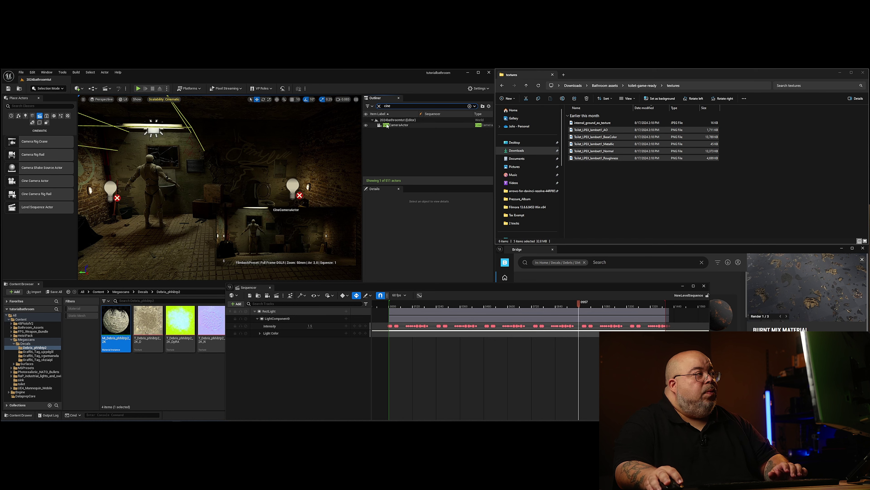
click(398, 126)
drag(399, 128, 300, 386)
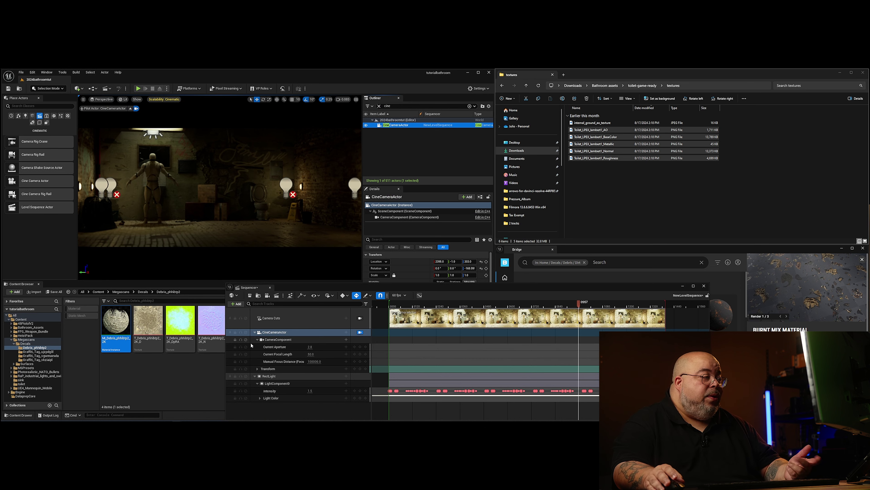
- Key the CineCameraActor's transform at frame 0 and shift the camera back along X
click(254, 375)
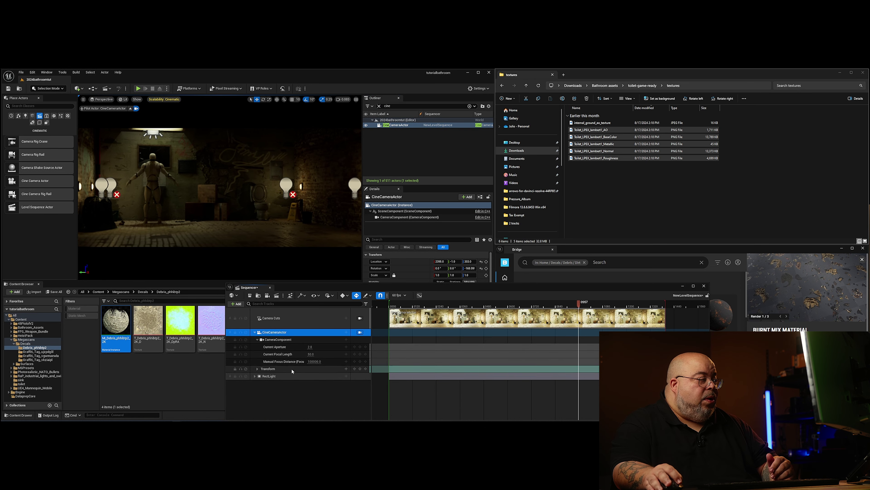
drag(387, 288, 546, 241)
click(430, 380)
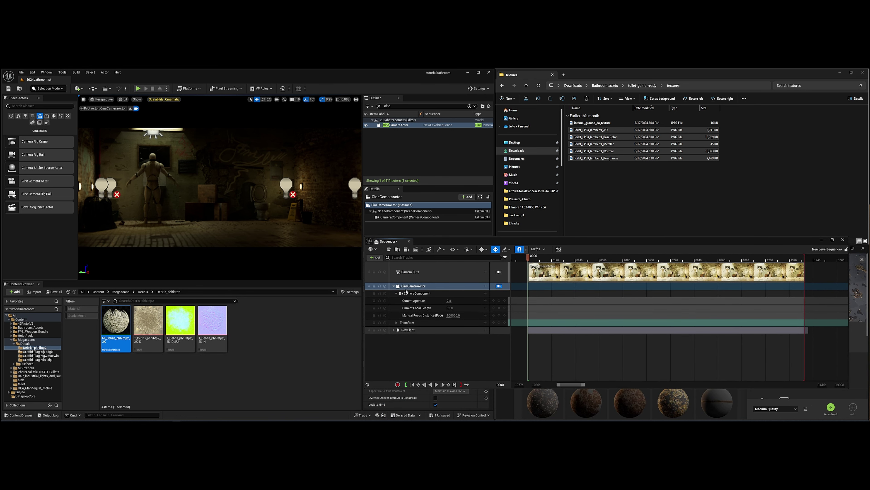
click(396, 323)
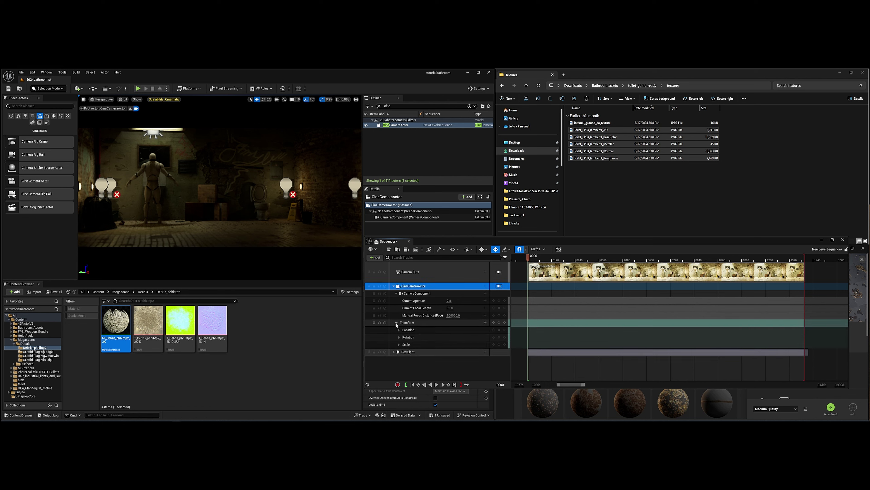
click(499, 322)
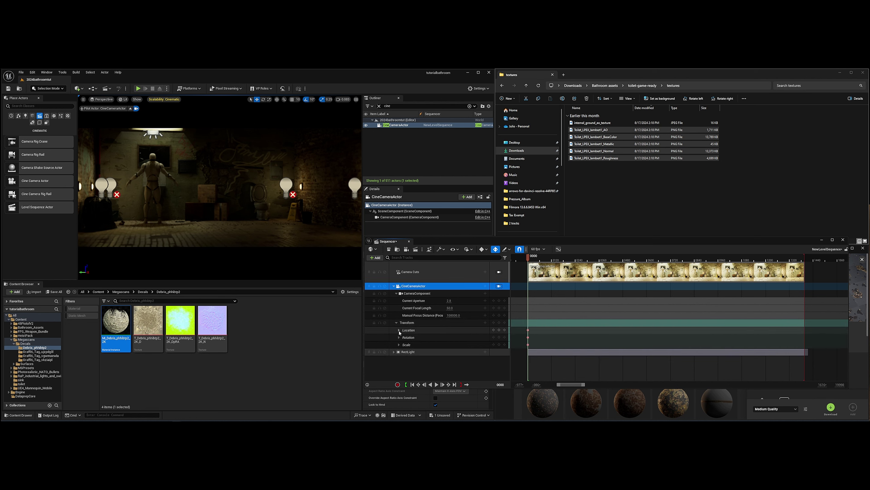
click(399, 330)
drag(452, 337, 484, 337)
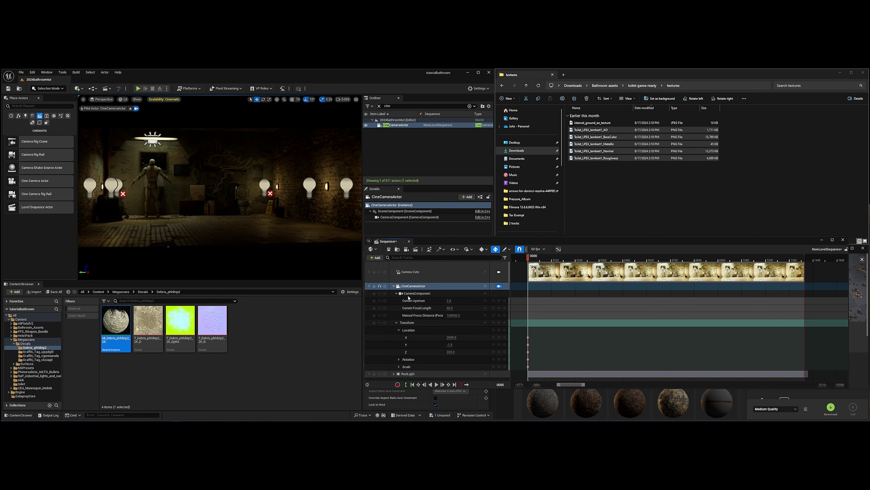
- Set the camera's focus method to Tracking and pick the mannequin in the scene as the actor to track
drag(447, 242, 638, 239)
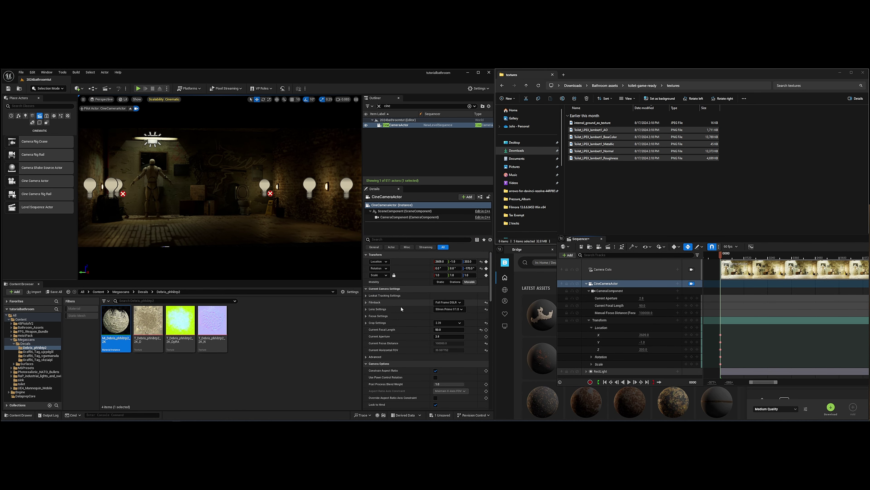
click(366, 318)
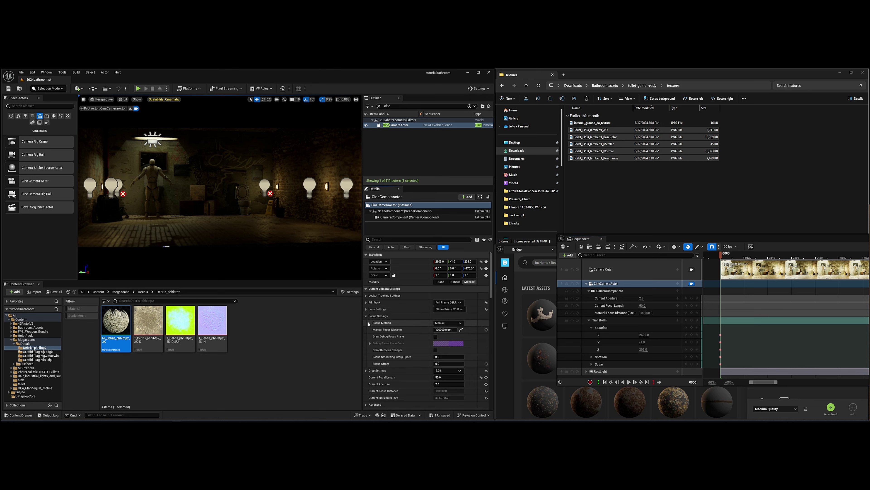
click(454, 323)
click(446, 335)
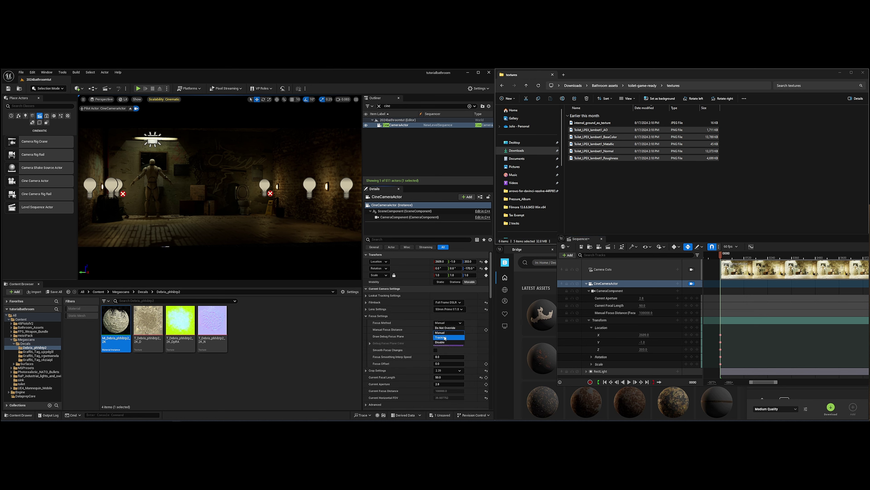
click(370, 330)
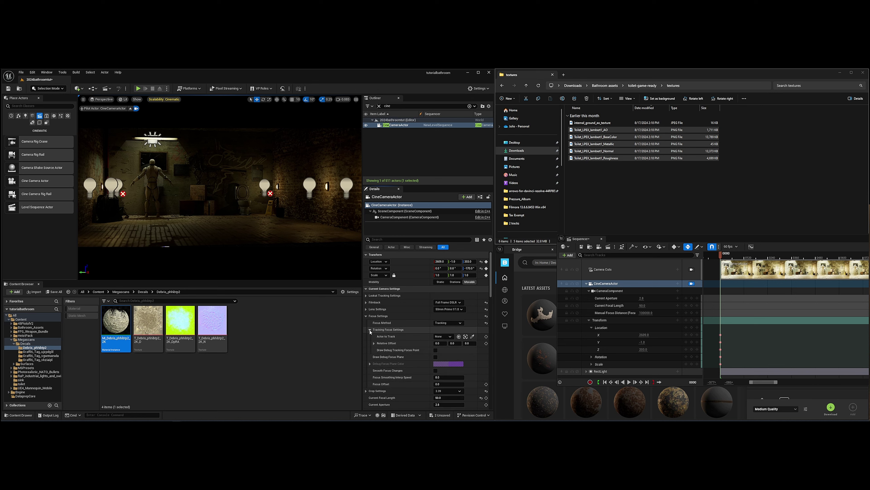
click(465, 336)
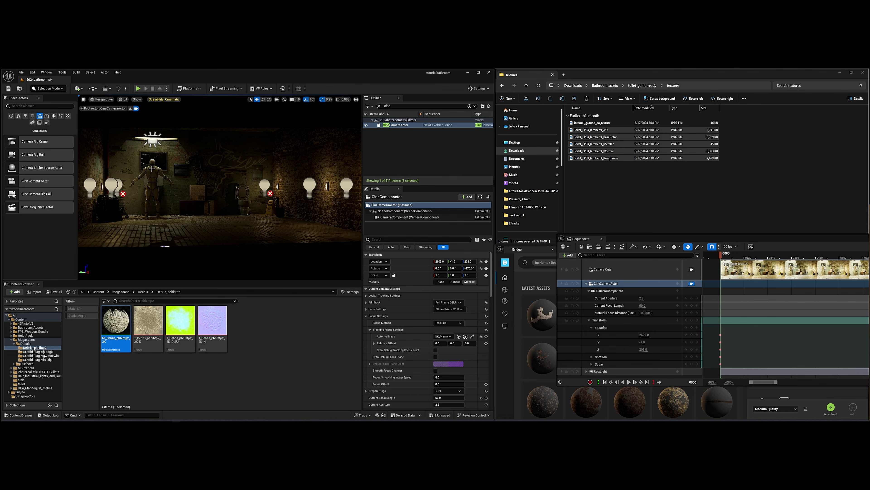
- Switch the camera to the 12mm Prime f/2.8 lens and adjust its location at frame 0 to reframe the room
drag(698, 241, 511, 242)
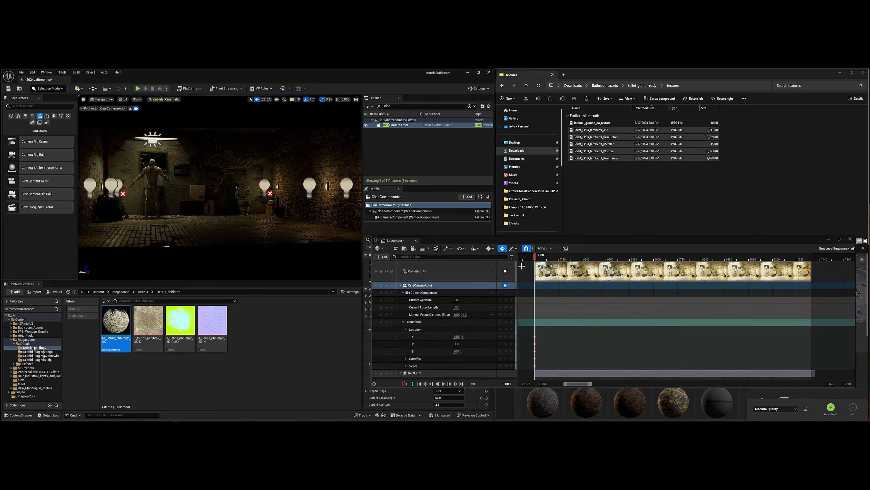
mouse_move(458, 336)
mouse_down()
mouse_move(490, 336)
mouse_move(462, 336)
mouse_up()
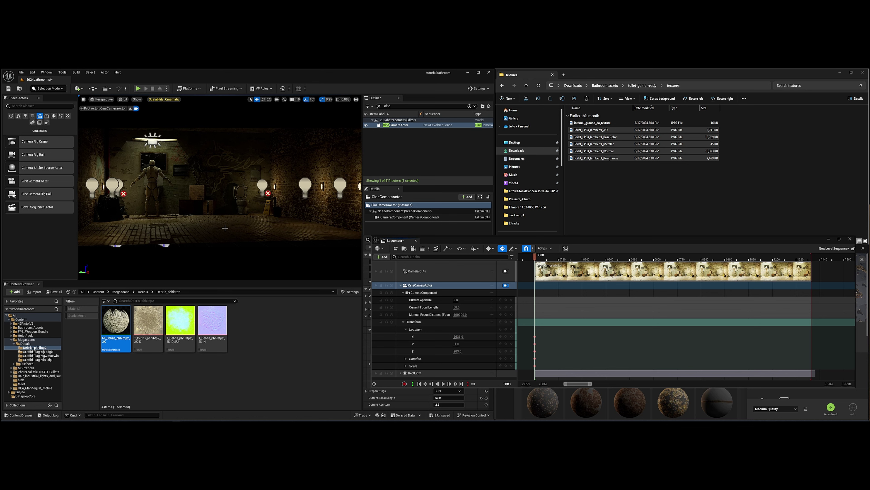
drag(476, 244, 631, 234)
click(446, 310)
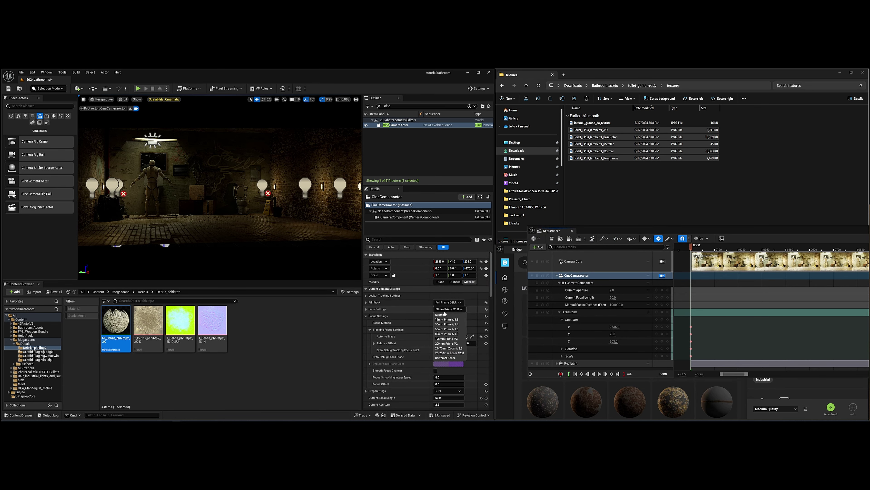
click(439, 319)
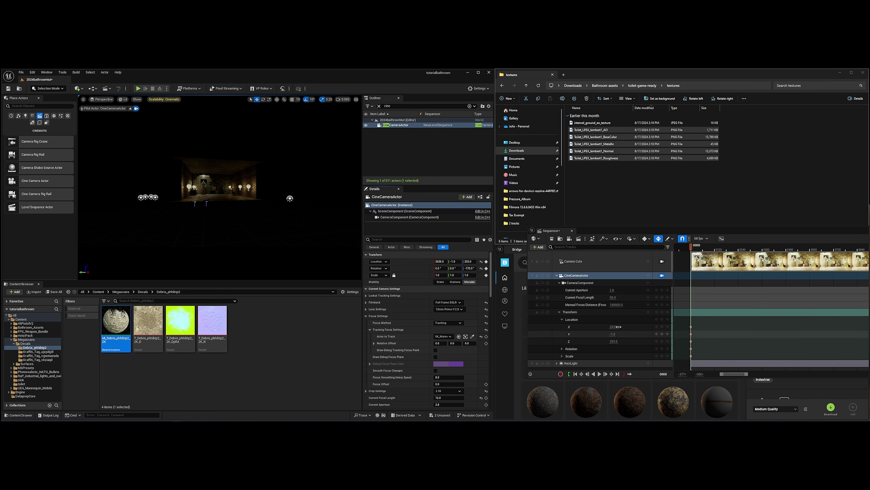
mouse_move(614, 326)
mouse_down()
mouse_move(557, 327)
mouse_move(611, 334)
mouse_move(601, 333)
mouse_move(609, 326)
mouse_up()
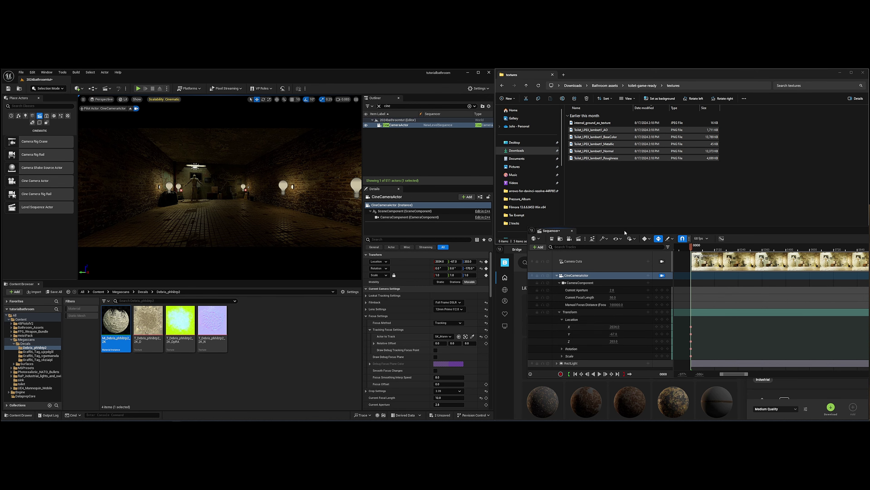
- At frame 866, key new camera location values that bring it close behind the mannequin
drag(625, 233, 571, 226)
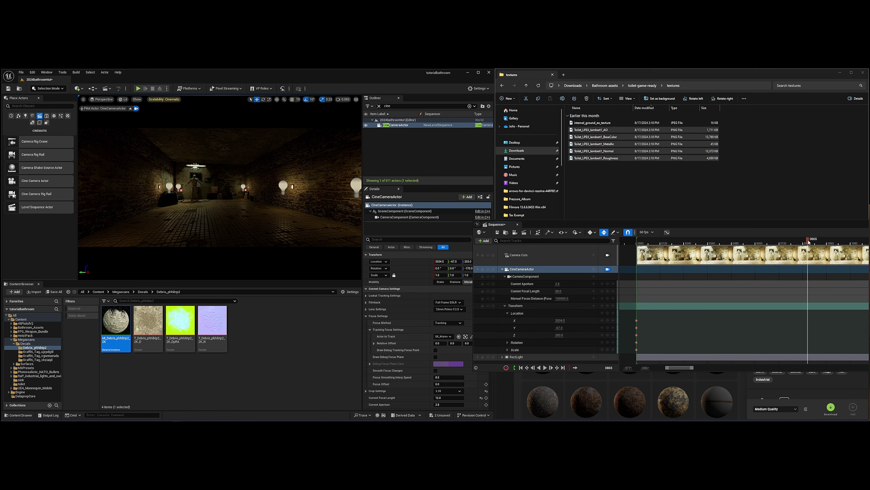
drag(560, 320, 569, 335)
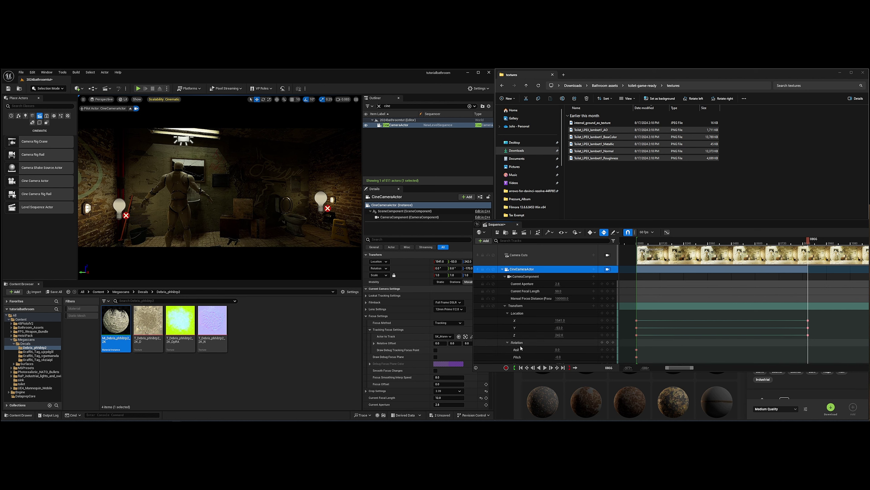
- Try tilting the camera by changing its pitch at frame 866, and undo the change
click(508, 342)
drag(558, 357, 552, 357)
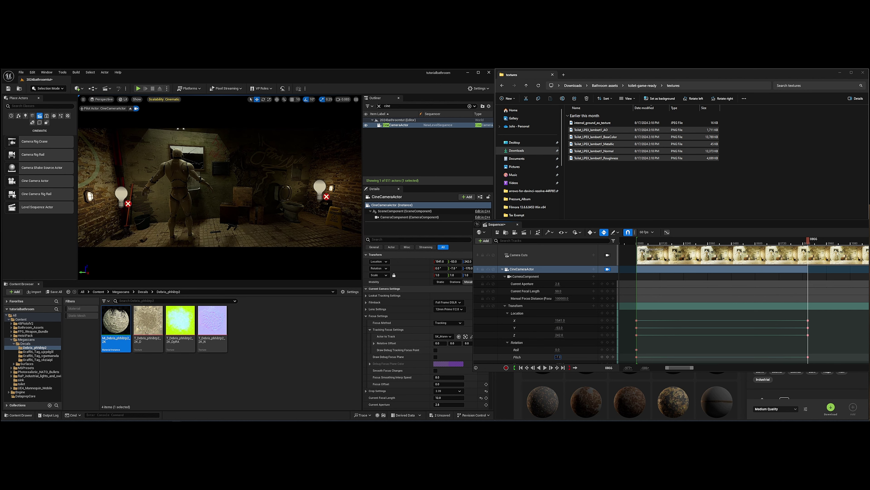
key(ctrl+z)
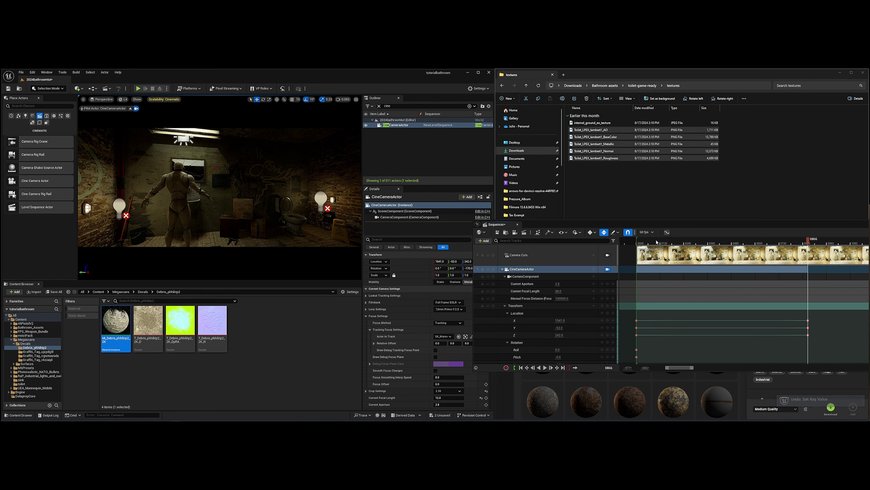
- Roll the camera to about 31° at frame 0 and play the start of the sequence
click(521, 368)
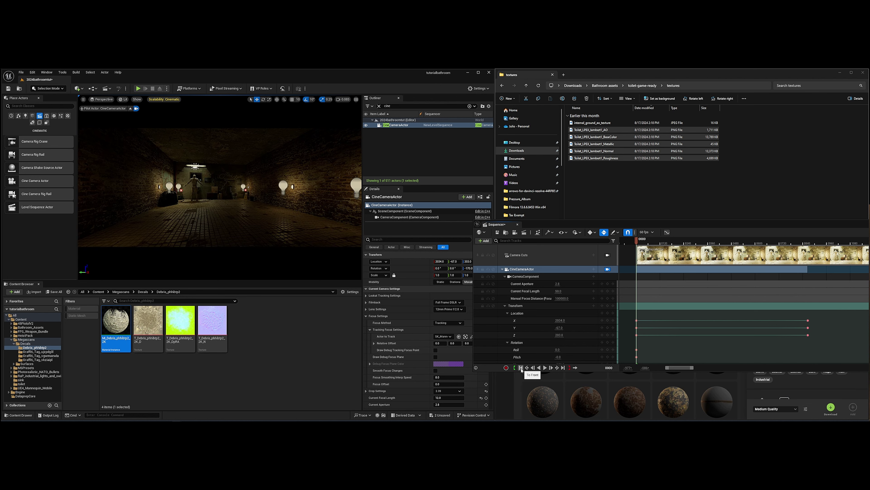
drag(558, 351, 593, 351)
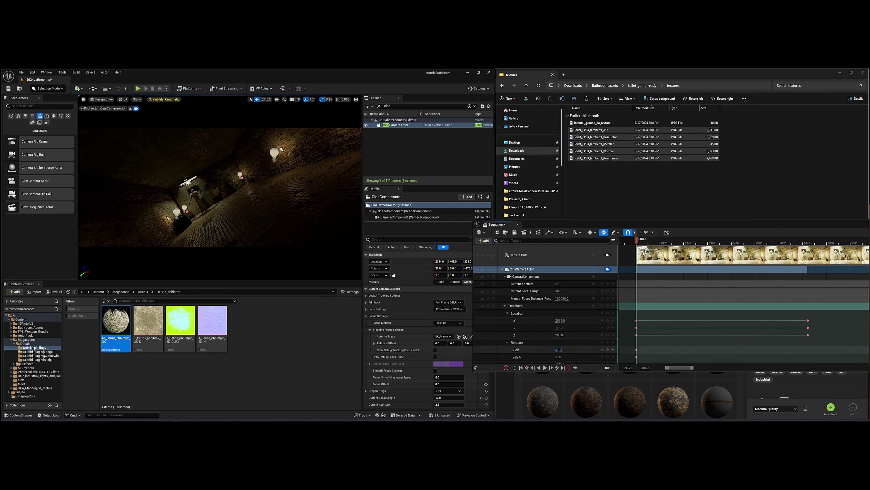
key(space)
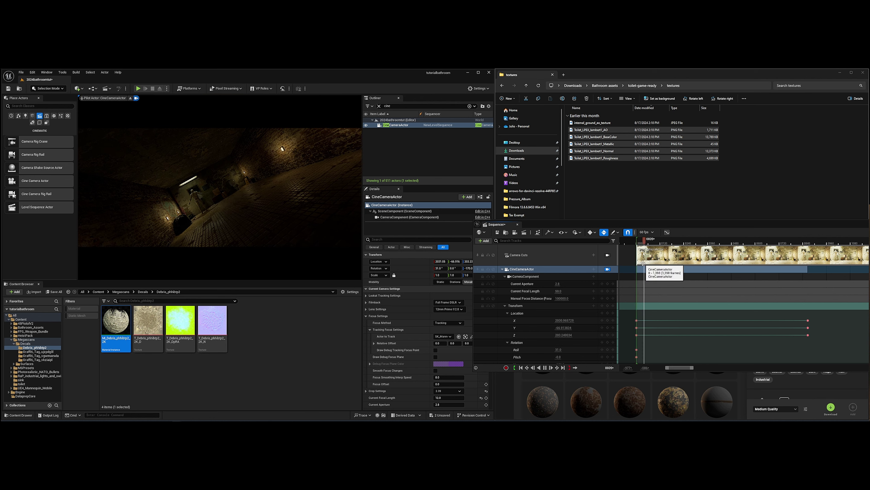
key(space)
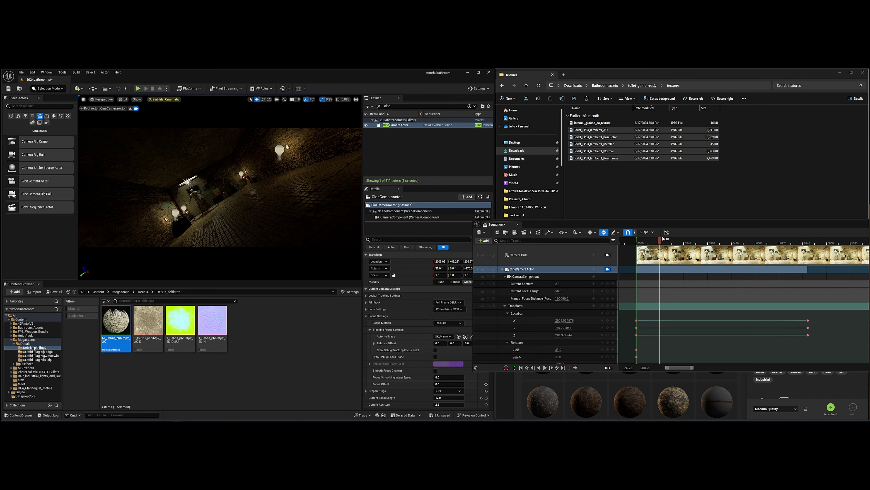
- Key the camera's roll to 0° at frame 711 and play the sequence from the start to check the levelling motion
click(719, 240)
drag(726, 240, 779, 244)
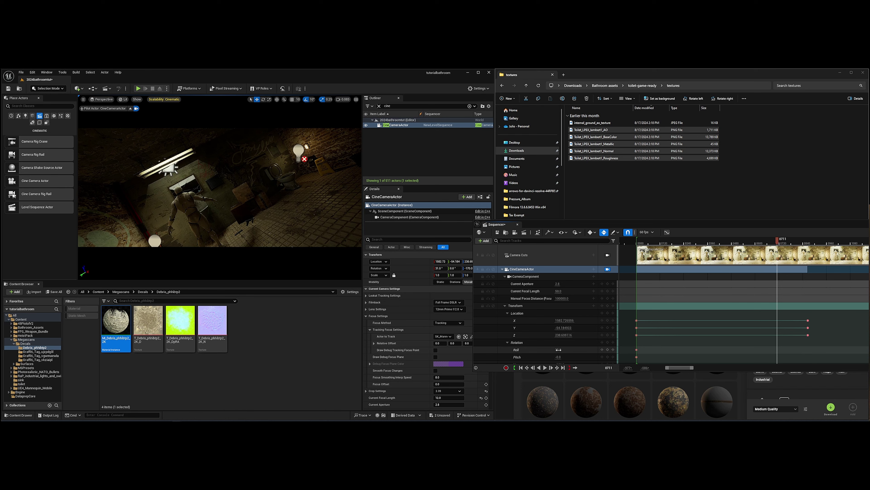
key(Return)
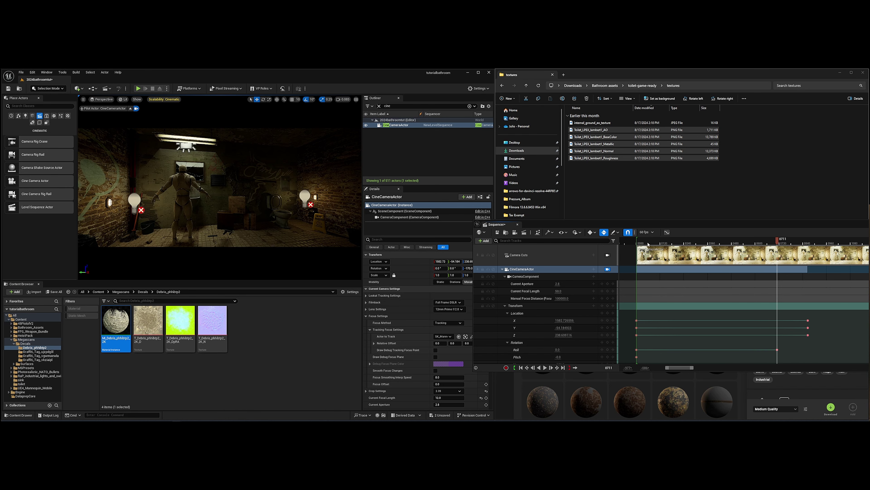
click(639, 243)
key(space)
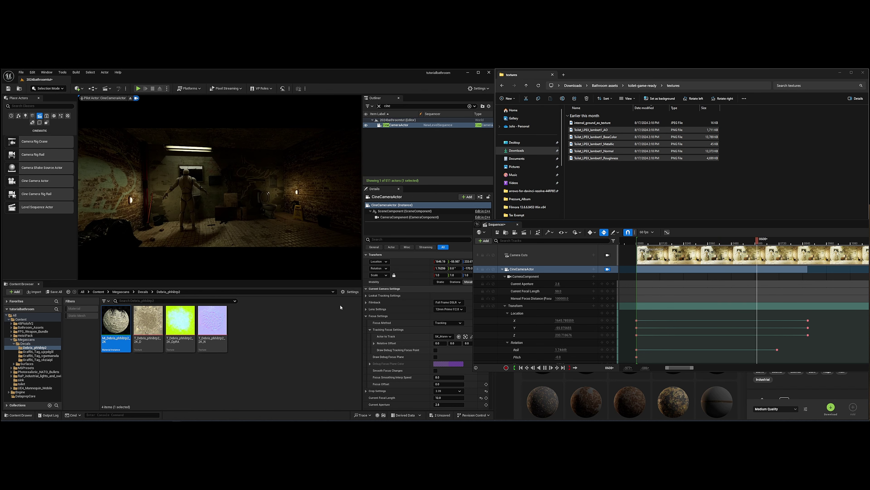
key(space)
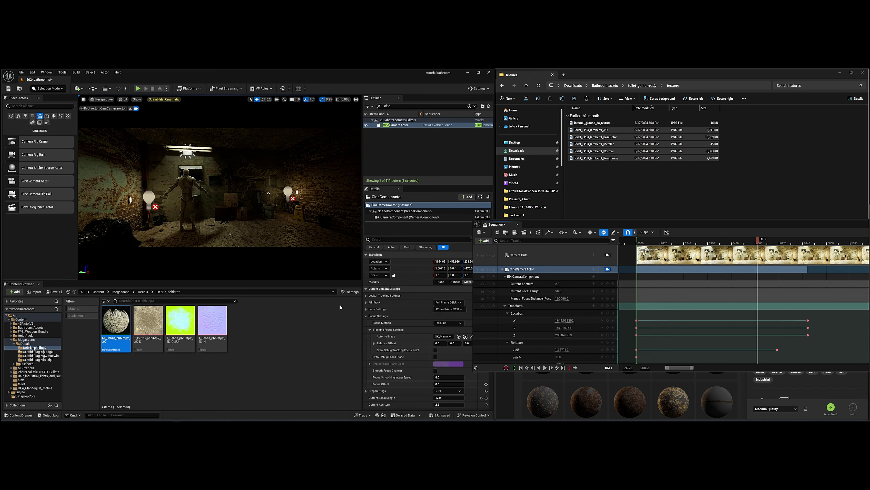
- Clear the Outliner search, select ExponentialHeightFog, collapse the CineCameraActor track and enable Volumetric Fog
click(379, 106)
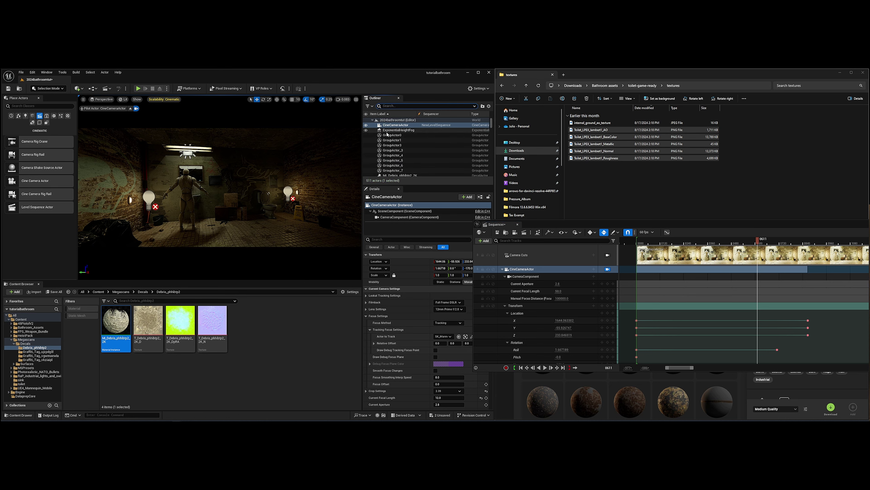
click(400, 131)
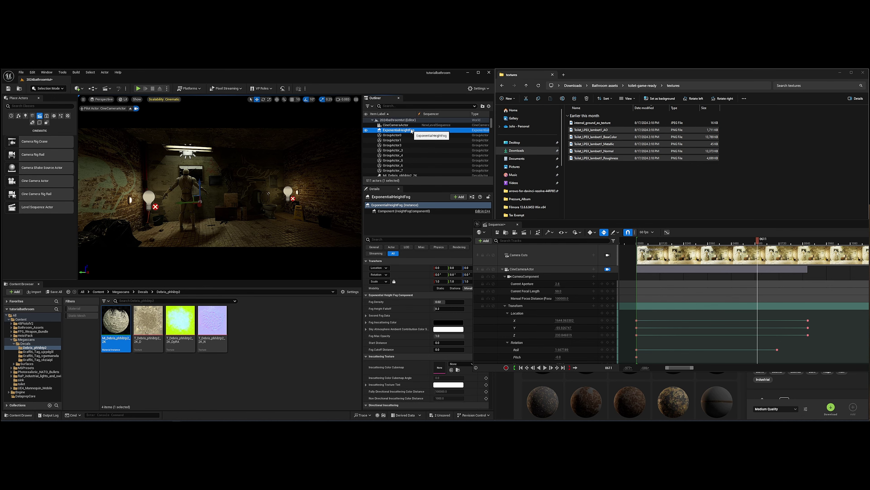
scroll(412, 137, down, 10)
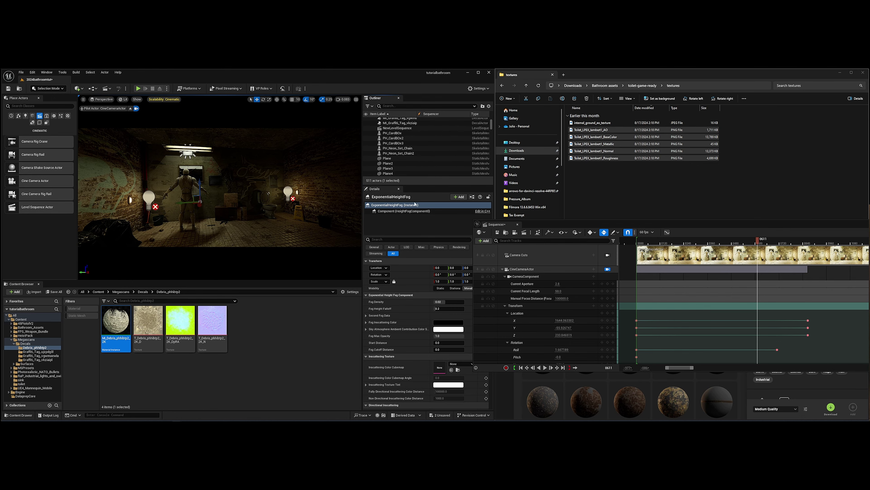
scroll(410, 300, down, 3)
drag(562, 225, 582, 215)
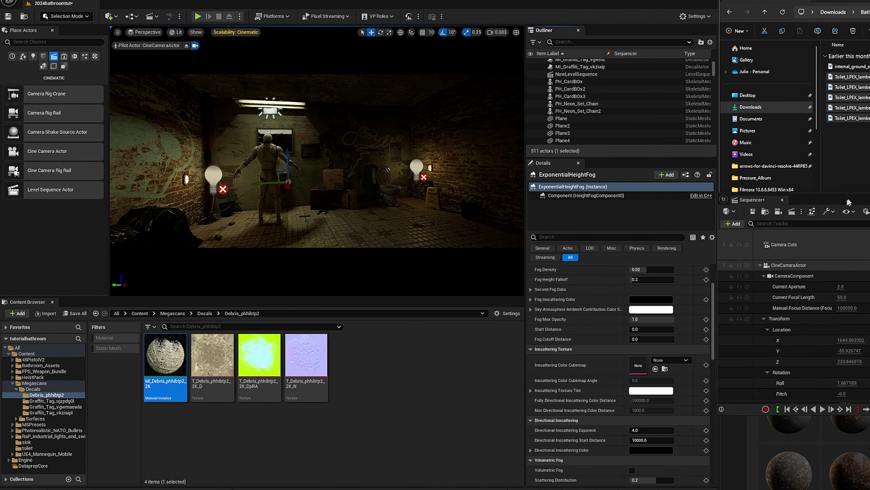
click(763, 264)
scroll(672, 355, down, 2)
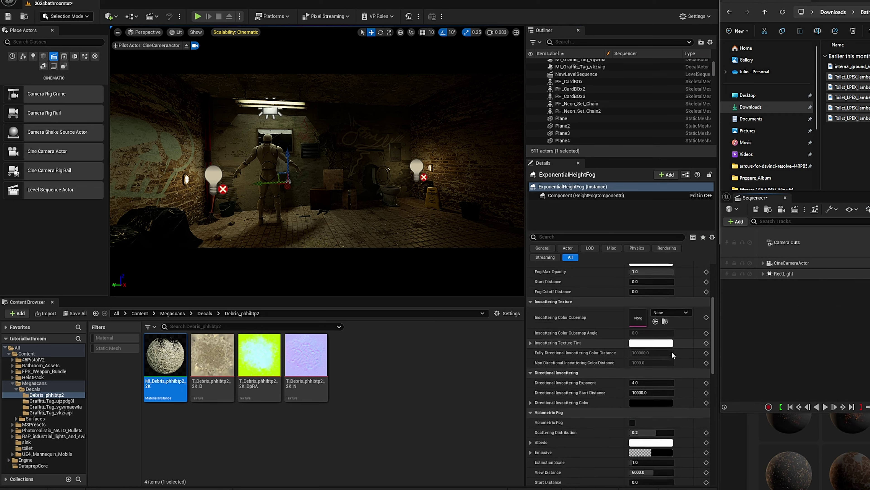
scroll(672, 352, down, 2)
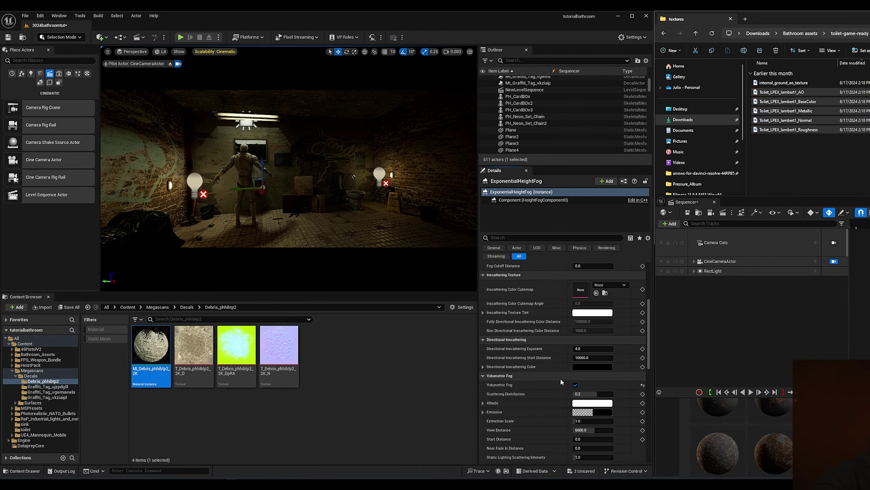
- Try Fog Density values of 5, 1 and 2 on the height fog, and settle on 1.5
scroll(618, 390, up, 10)
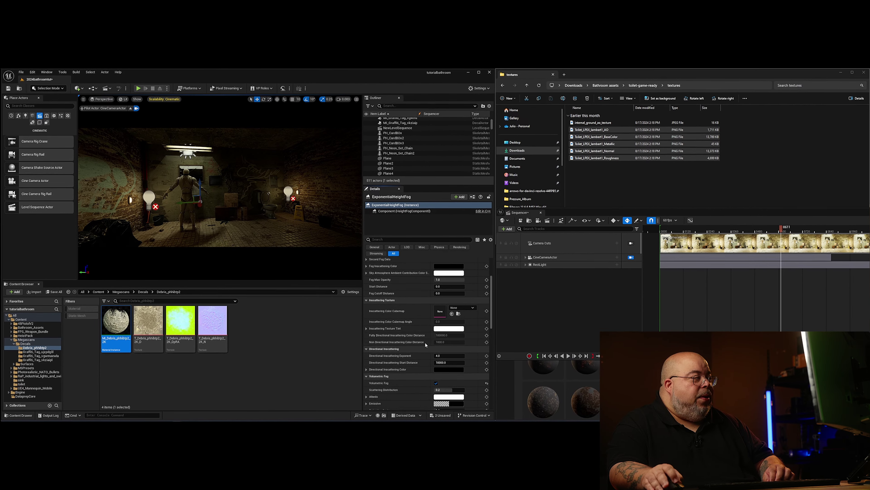
scroll(428, 336, up, 1)
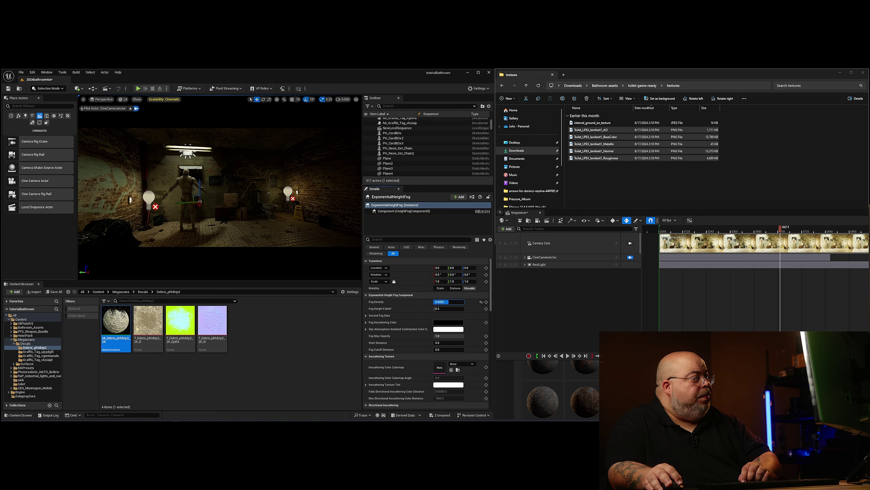
drag(441, 301, 447, 301)
click(440, 302)
text(5)
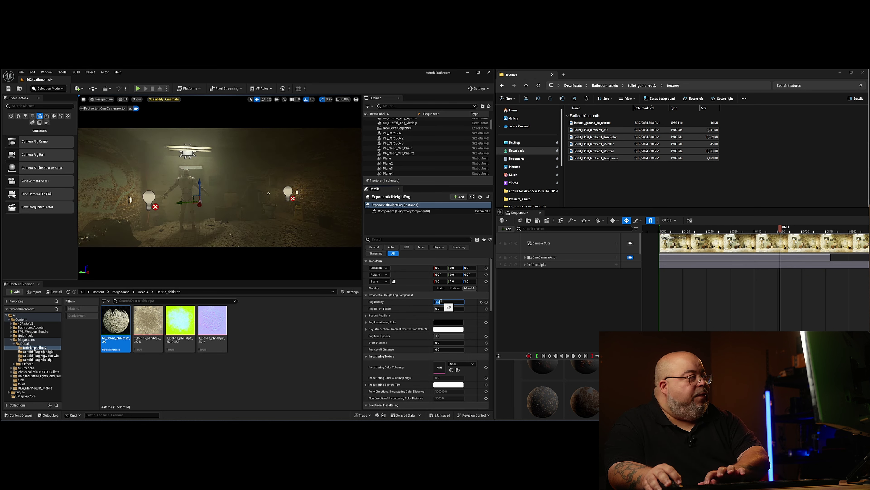
key(Return)
click(442, 301)
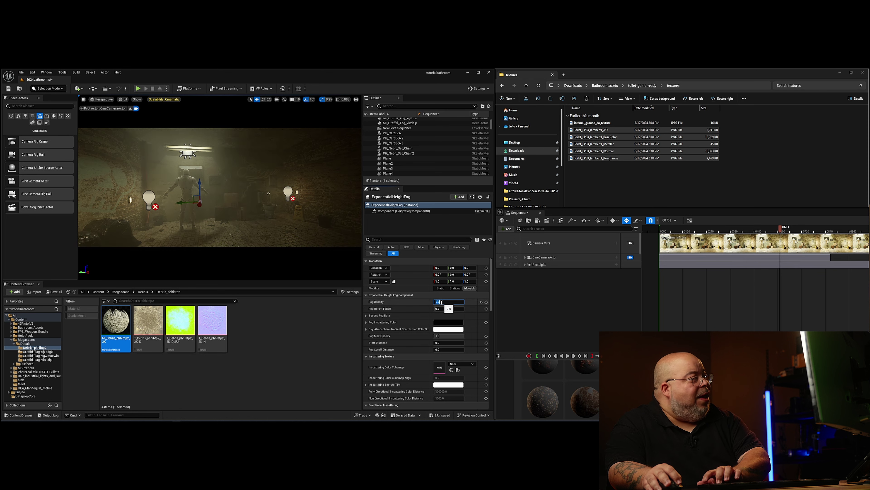
text(1)
key(Return)
text(2)
key(Return)
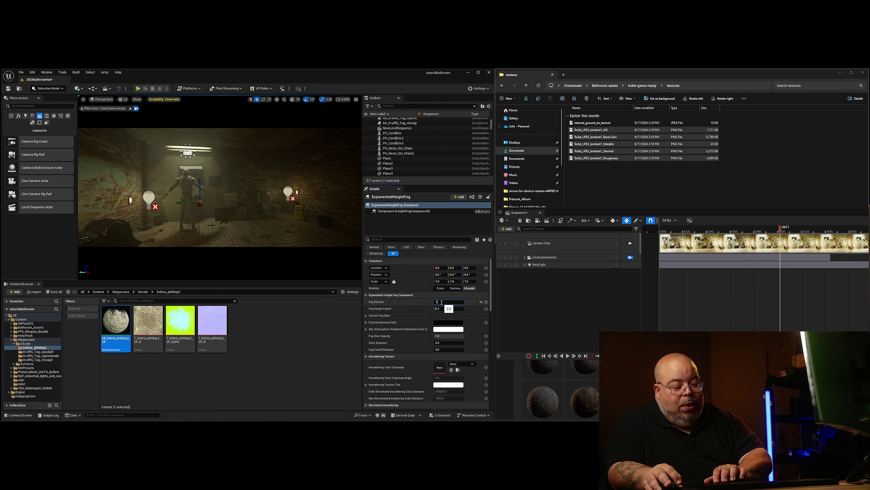
text(1.5)
key(Return)
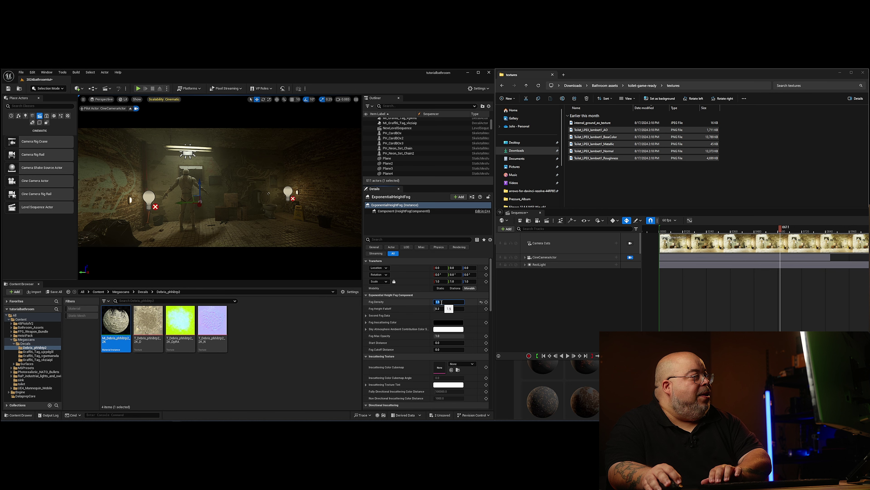
- Tint the volumetric fog's Albedo a very pale yellow-green
scroll(398, 331, down, 8)
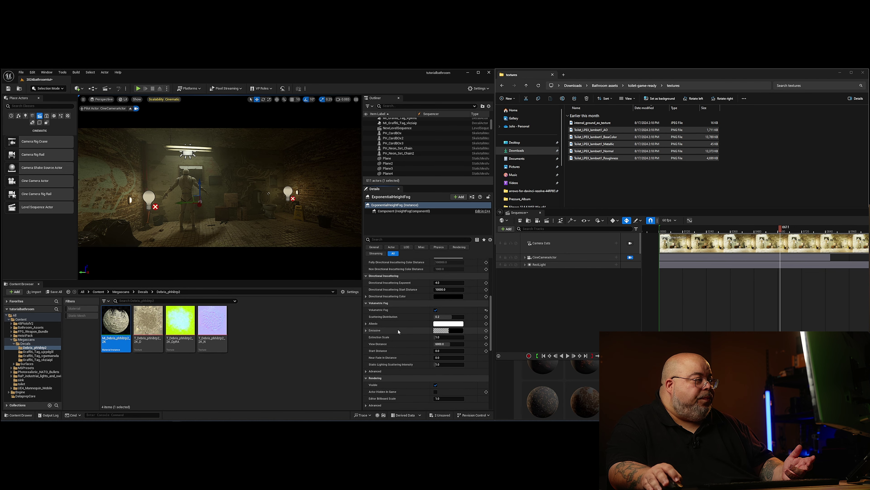
click(448, 323)
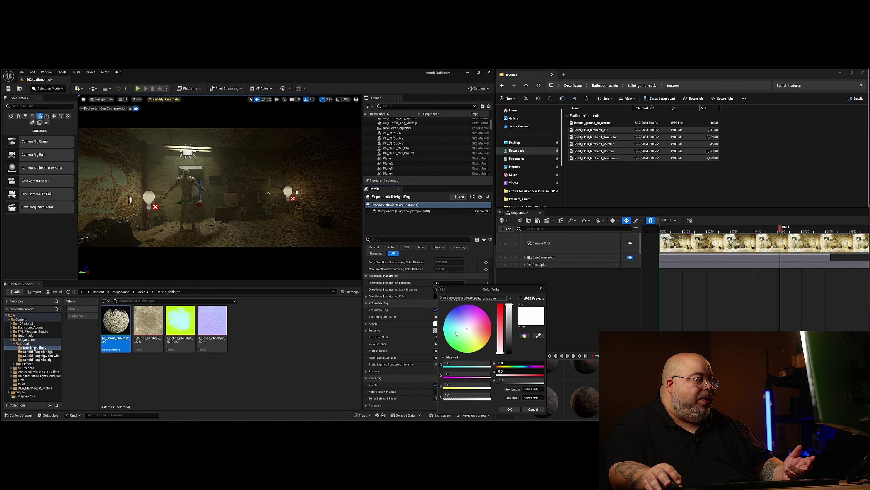
click(469, 339)
mouse_move(469, 339)
mouse_down()
mouse_move(472, 324)
mouse_move(468, 337)
mouse_up()
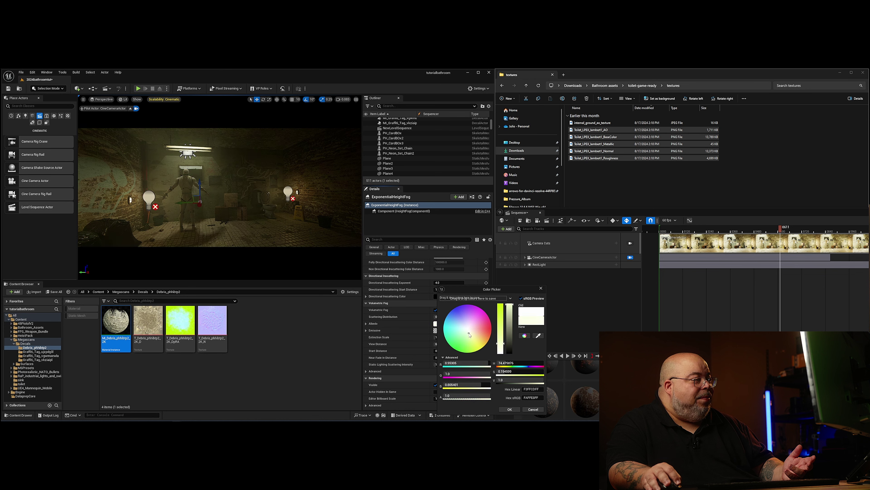
click(508, 409)
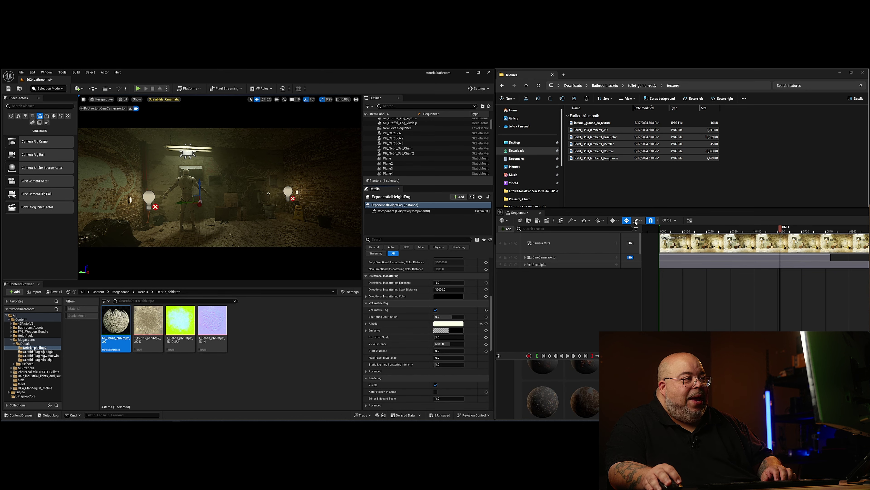
- Reposition the Sequencer window and play the sequence from frame 611 to preview the fog behind the camera move
drag(639, 215, 605, 195)
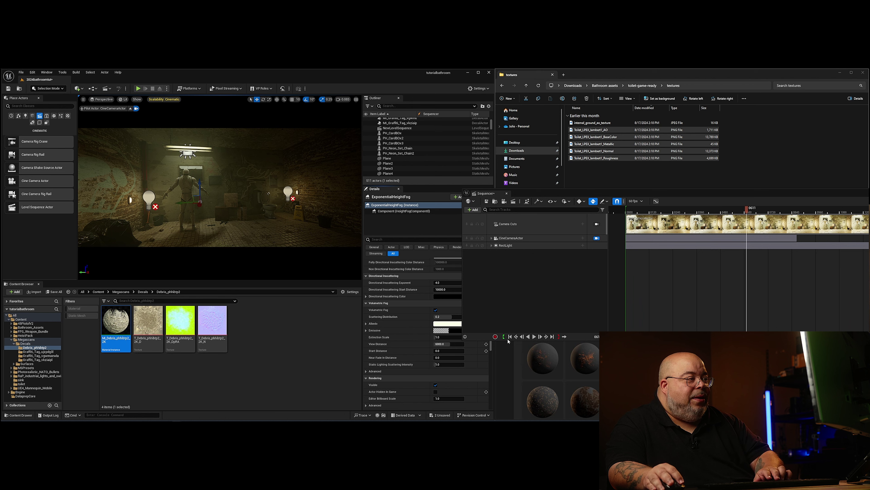
key(space)
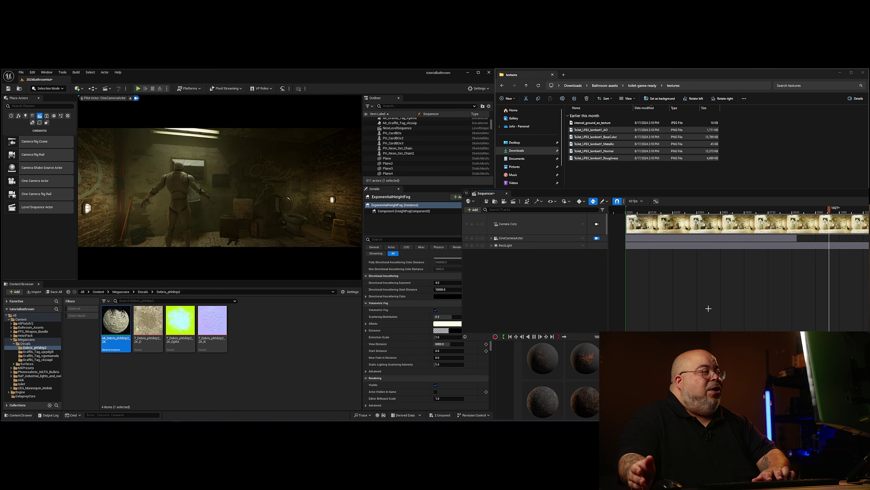
key(space)
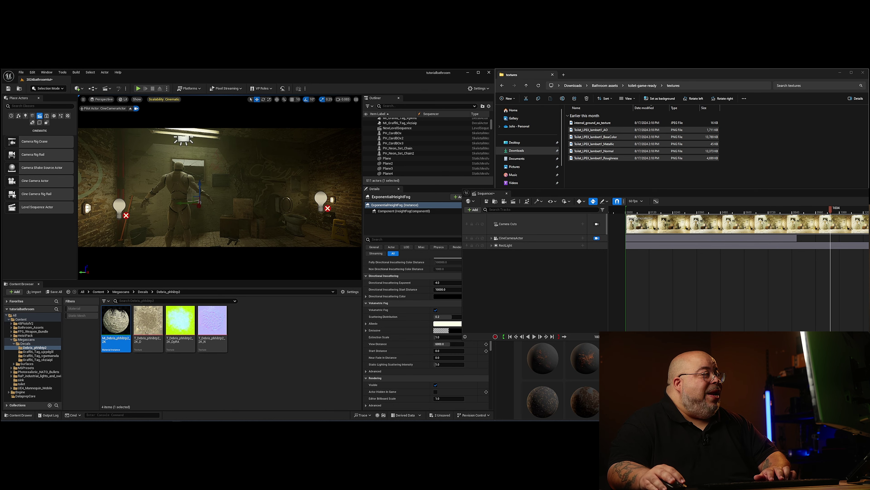
click(292, 220)
drag(281, 214, 289, 213)
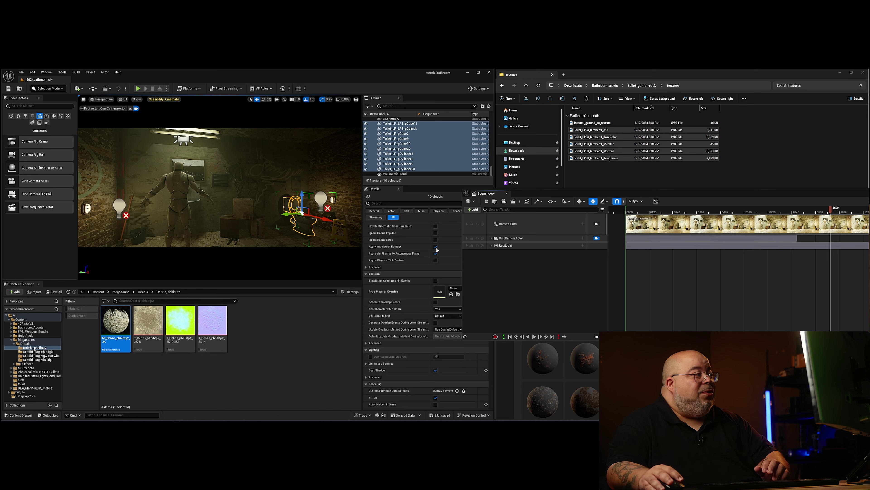
click(276, 209)
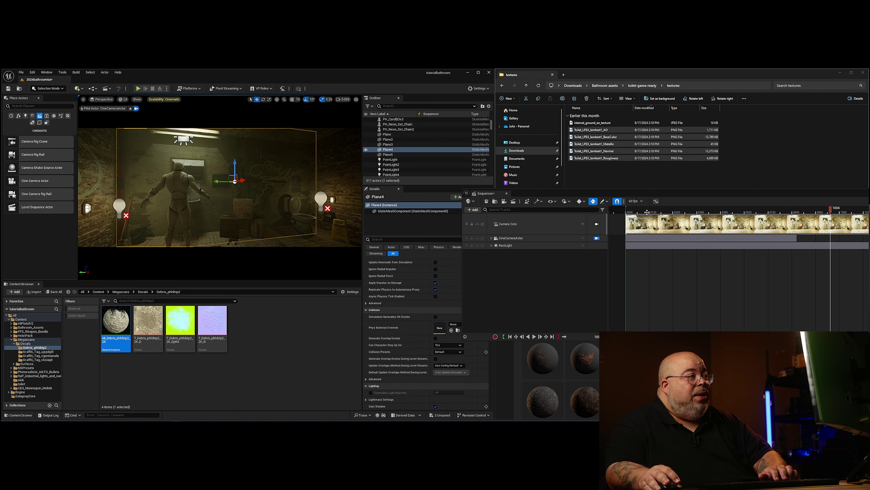
- Replay the opening of the sequence and scrub through its first half to review the camera's roll and push-in
click(638, 209)
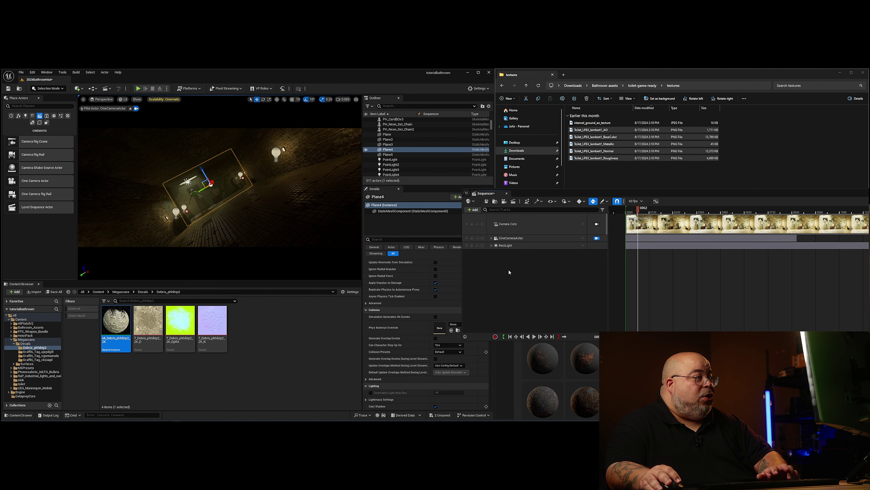
key(space)
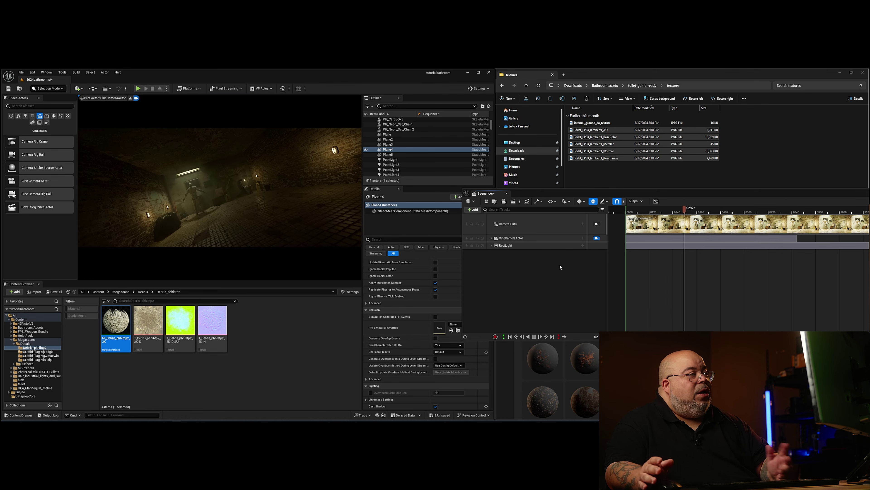
click(633, 210)
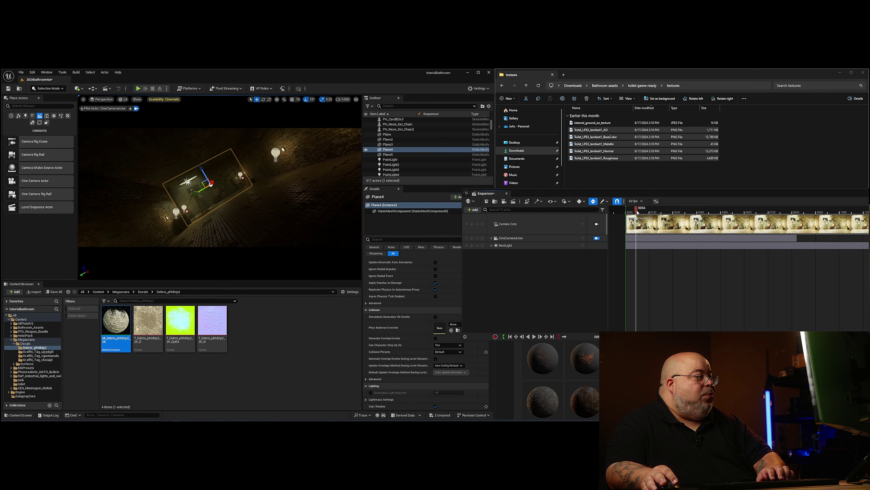
drag(637, 213, 730, 211)
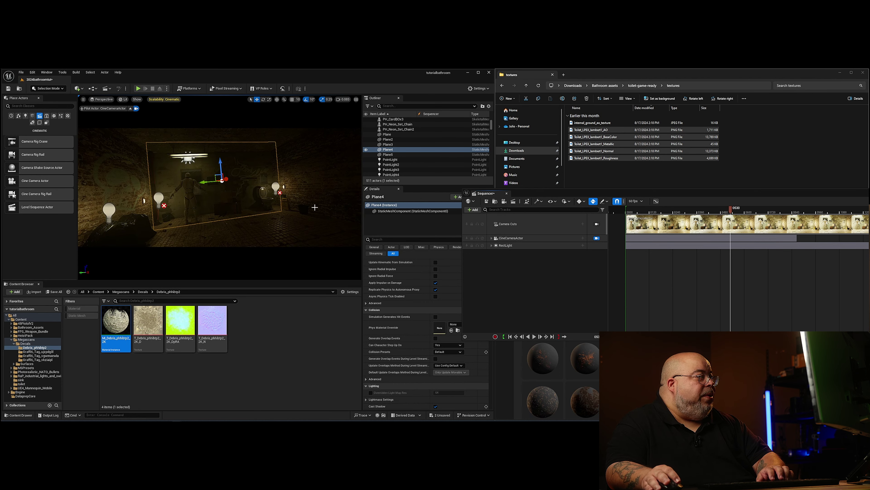
drag(686, 211, 635, 213)
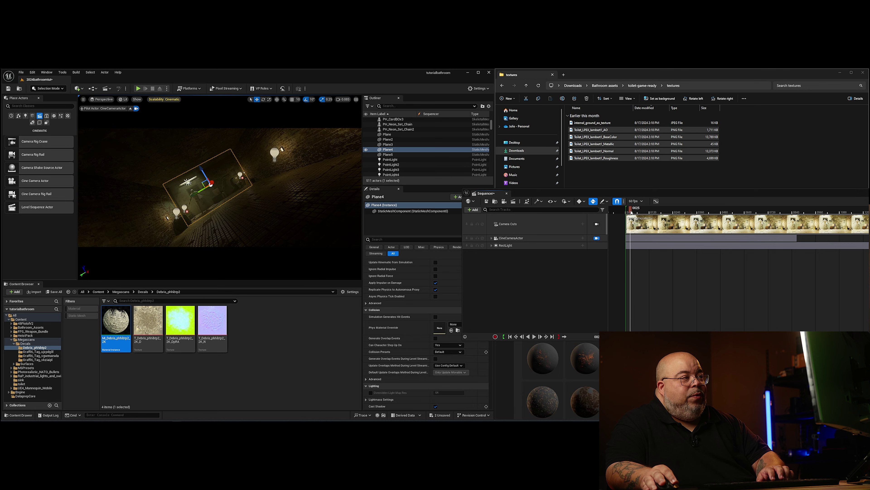
mouse_move(570, 195)
mouse_down()
mouse_move(567, 204)
mouse_move(575, 202)
mouse_up()
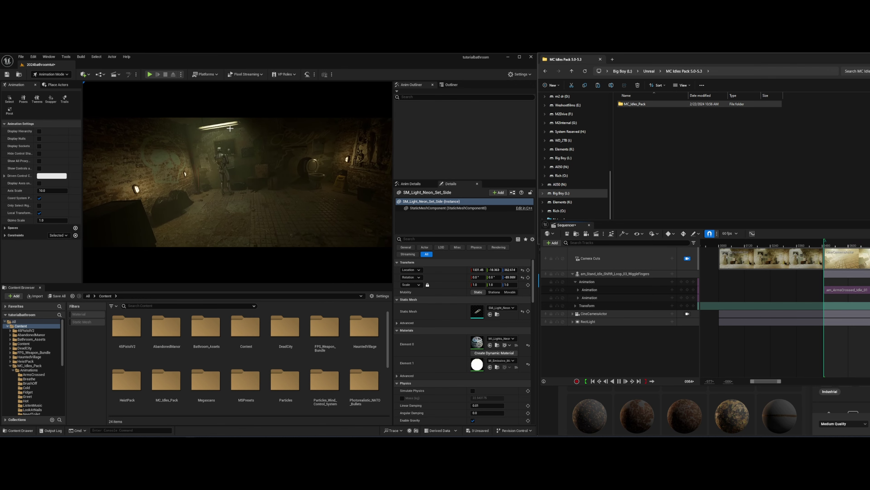
key(space)
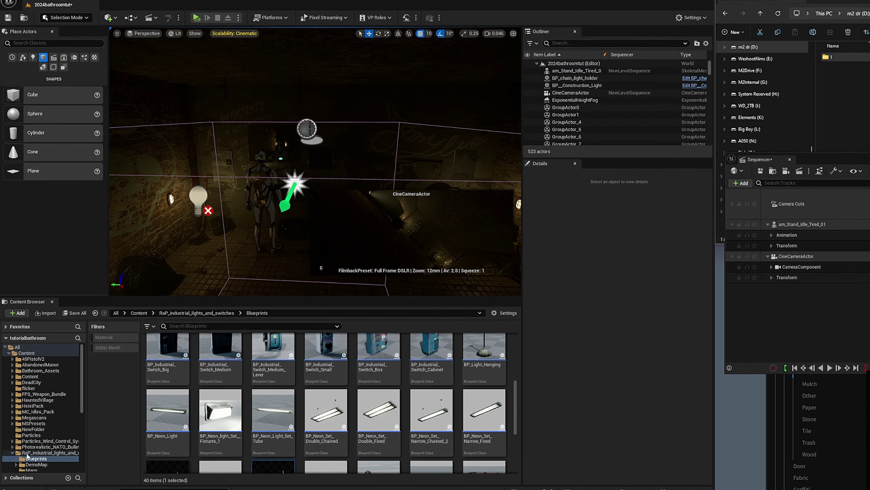
- Place BP_Neon_Set_Double_Chained from the RaP_industrial_lights_and_switches Blueprints folder into the bathroom scene
click(35, 388)
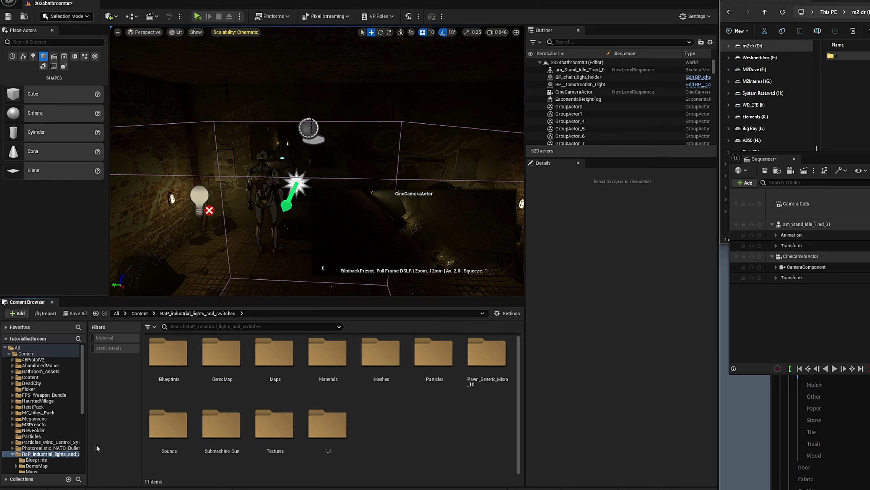
click(36, 459)
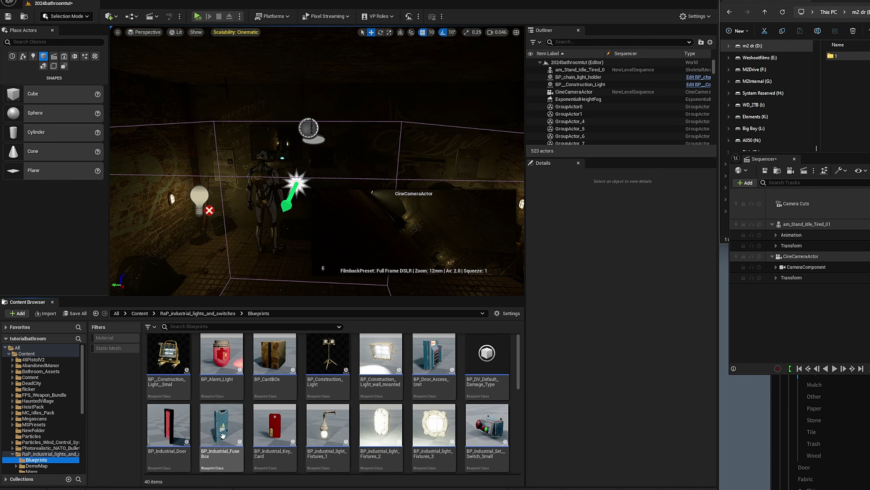
scroll(230, 440, down, 5)
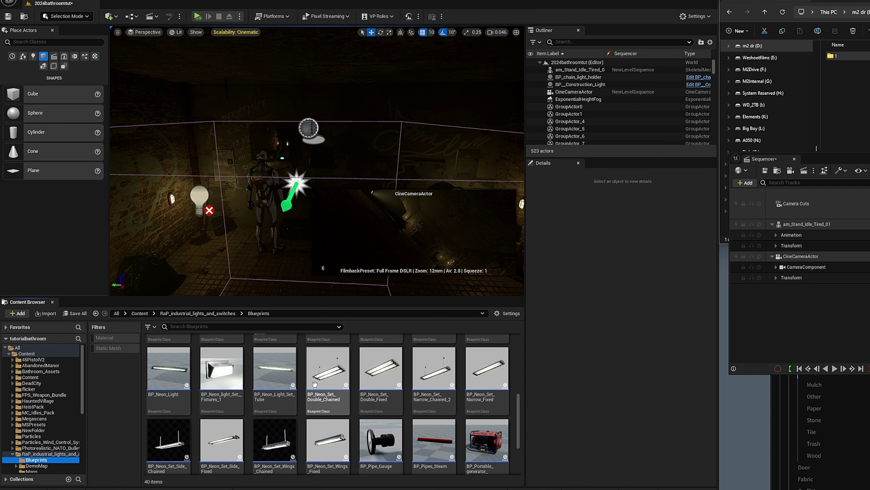
scroll(346, 399, down, 2)
scroll(339, 399, up, 3)
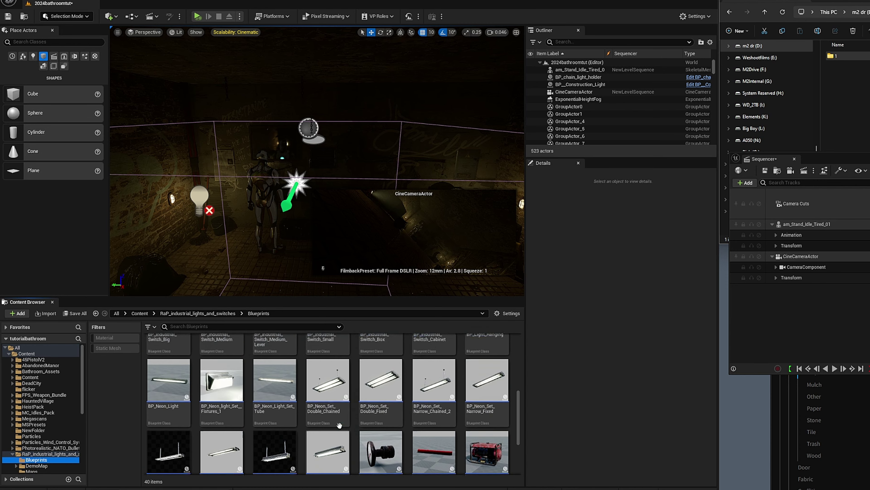
drag(337, 399, 233, 231)
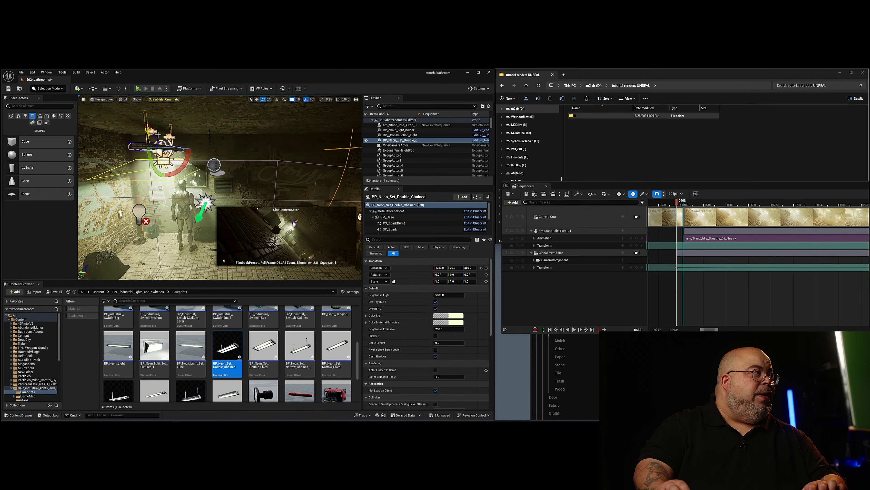
- Rotate the chained neon fixture to about -90° around Z and shift it over the area near the character
mouse_move(159, 146)
mouse_down()
mouse_move(200, 151)
mouse_move(157, 148)
mouse_move(171, 149)
mouse_up()
right_drag(194, 134, 172, 144)
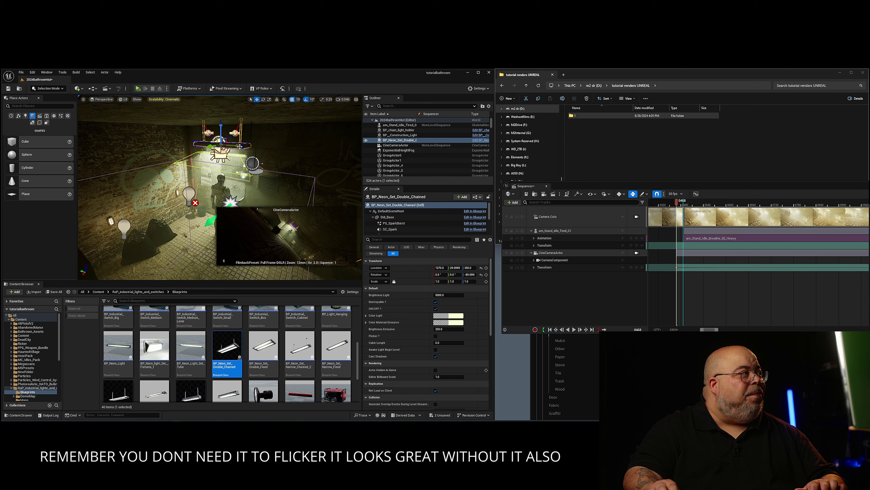
drag(219, 148, 207, 148)
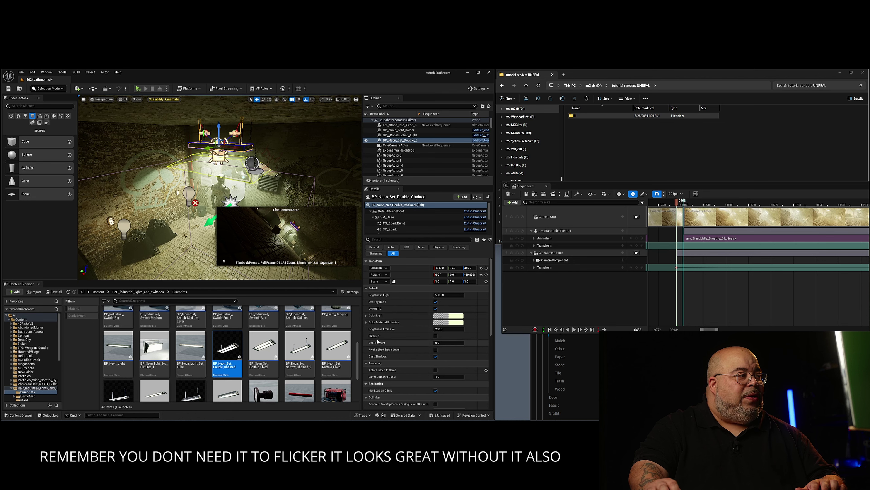
- Enable Flicker on the chained neon fixture and simulate the level briefly to check the effect
click(436, 336)
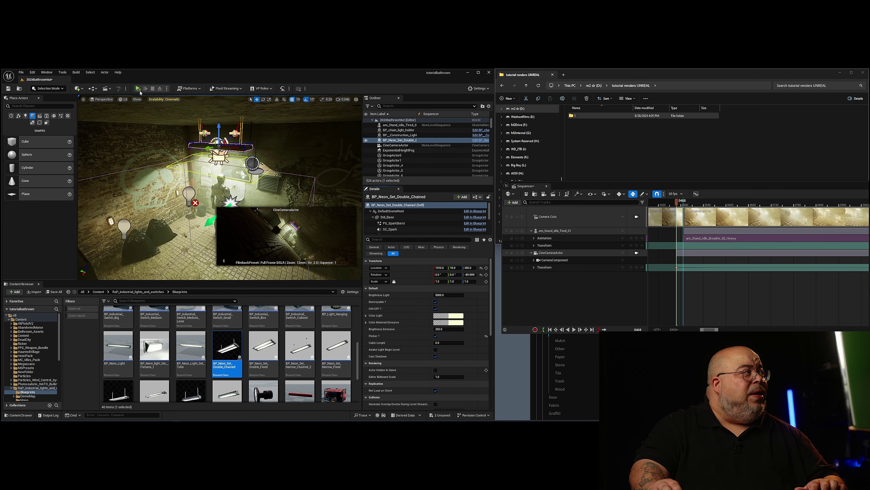
click(138, 89)
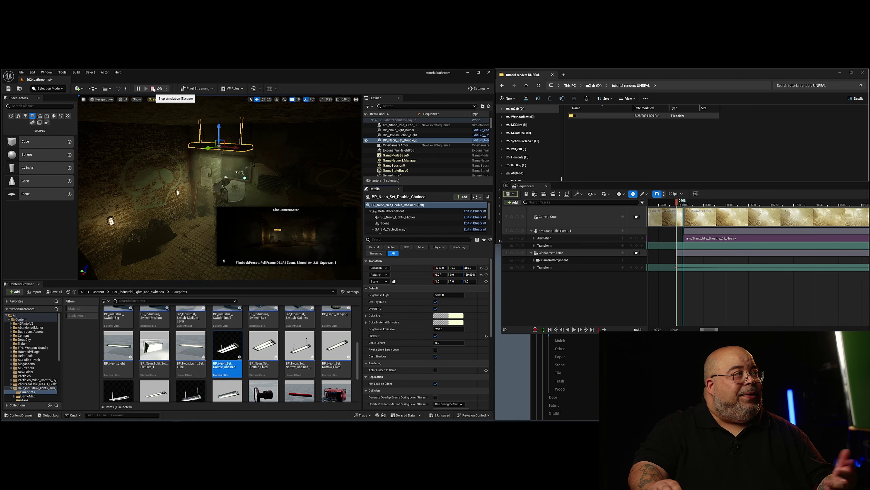
key(Escape)
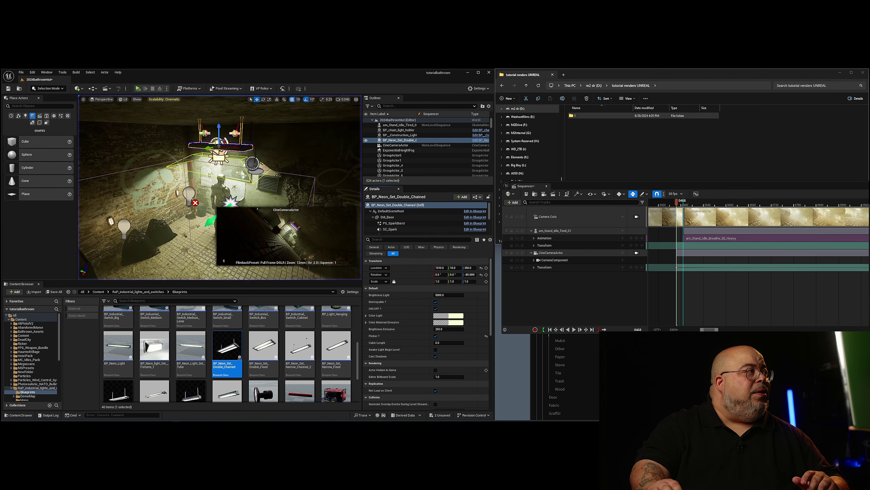
- Reposition the Sequencer window, preview the sequence with the neon fixture in place, and return to its start
right_drag(278, 227, 326, 239)
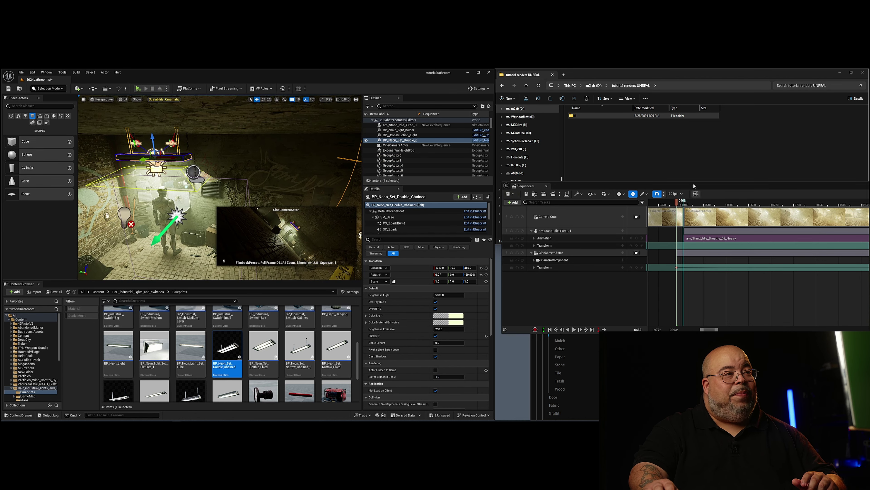
drag(687, 186, 667, 182)
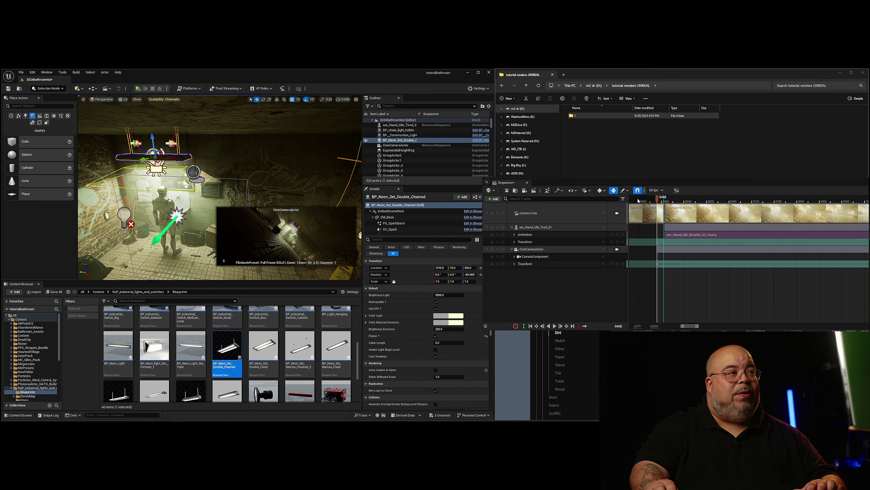
key(space)
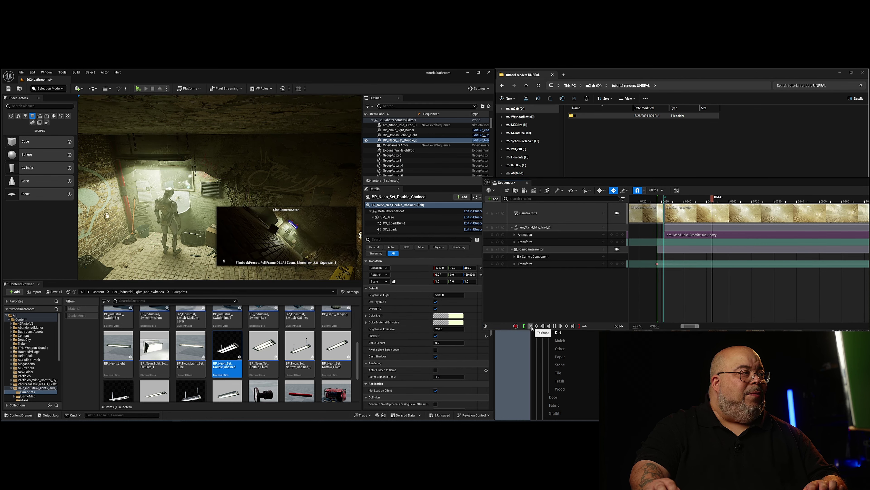
click(531, 326)
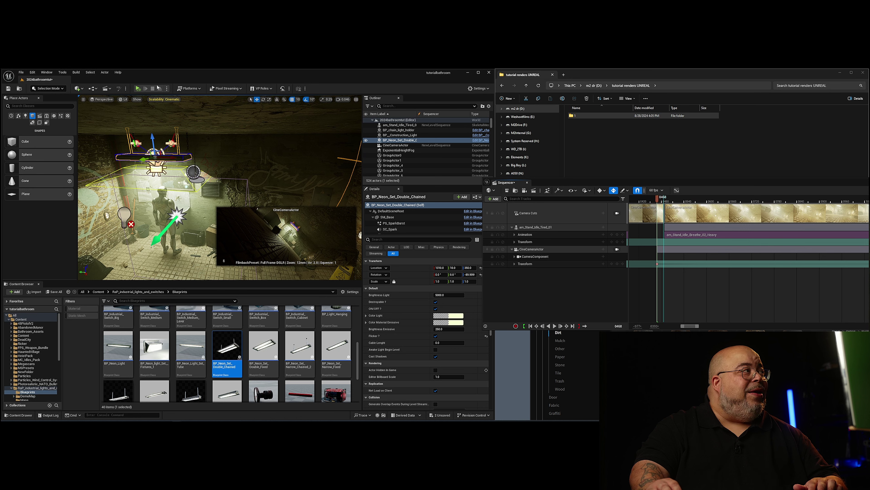
- Run the level in Simulate mode and play the sequence to review the flickering light, ending the simulation after the check
click(168, 89)
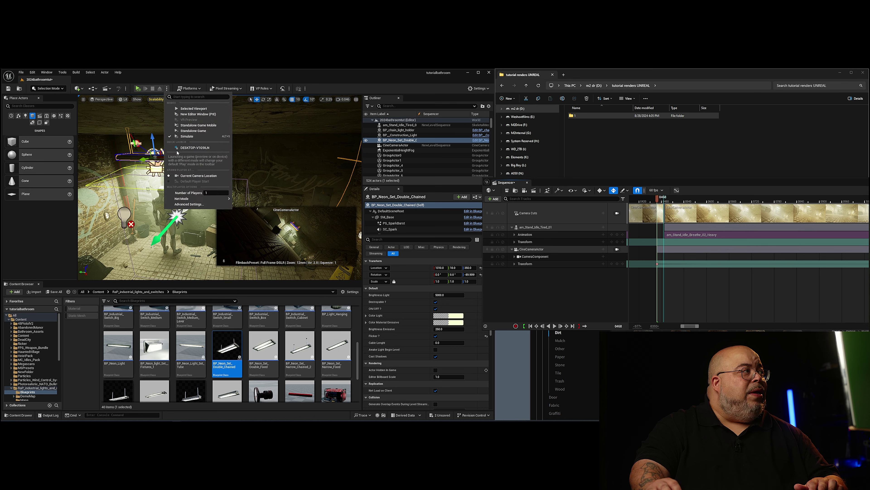
click(188, 139)
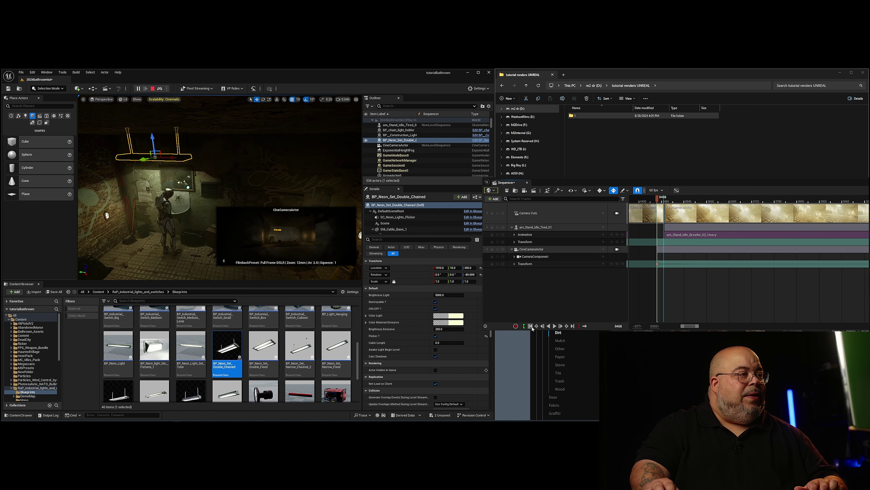
key(space)
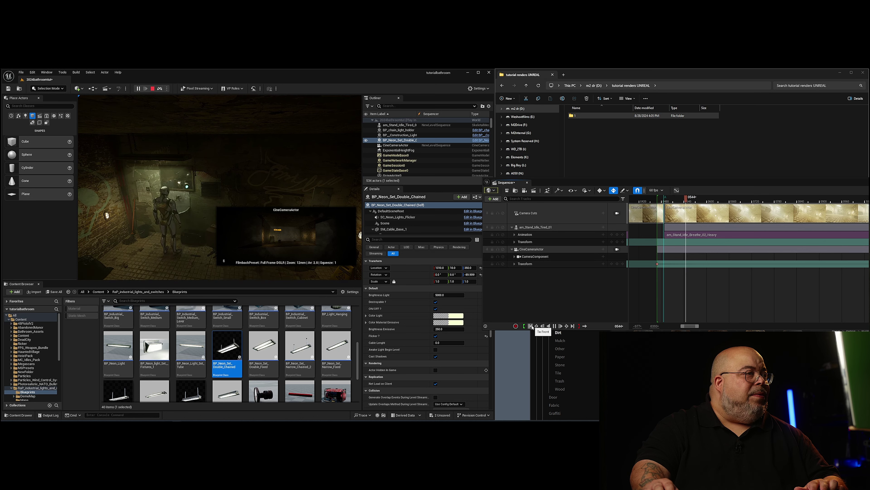
key(g)
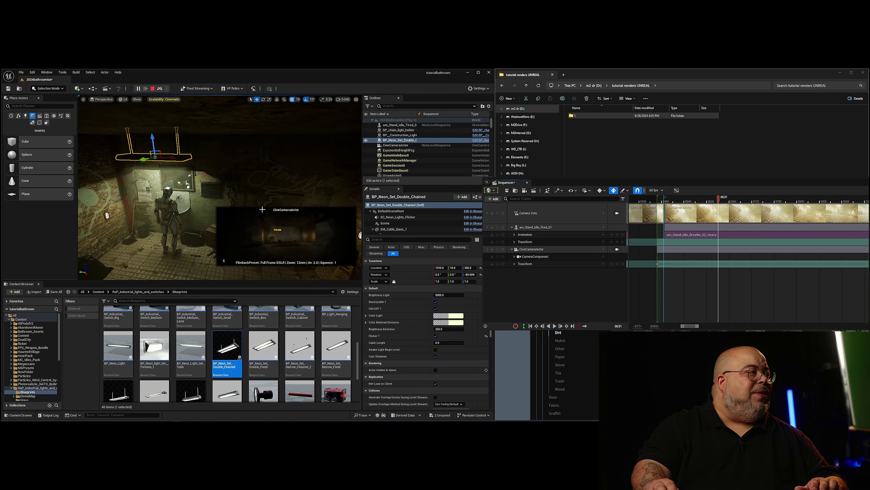
click(153, 88)
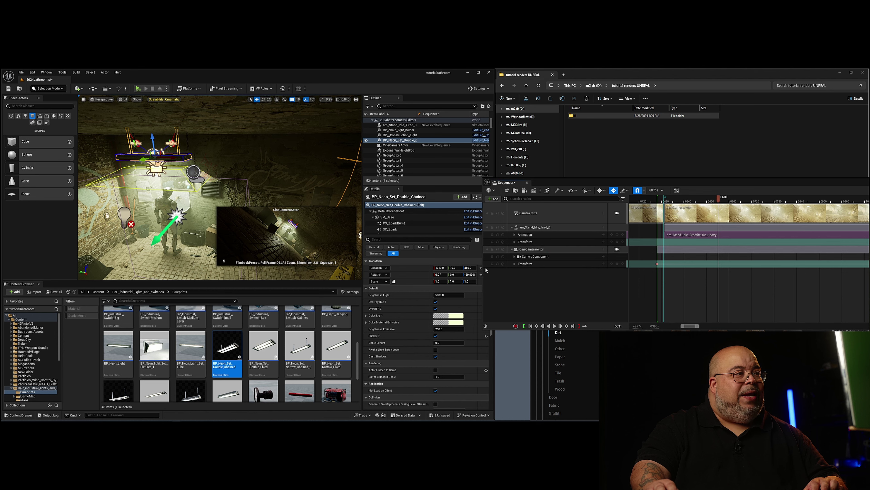
- Replay the sequence from its start outside simulation to review the neon light during the camera move
click(531, 326)
key(space)
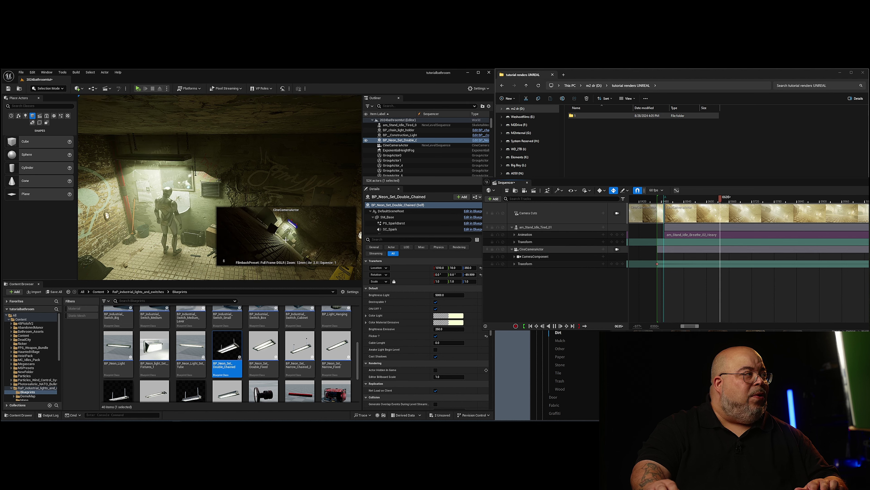
key(space)
key(g)
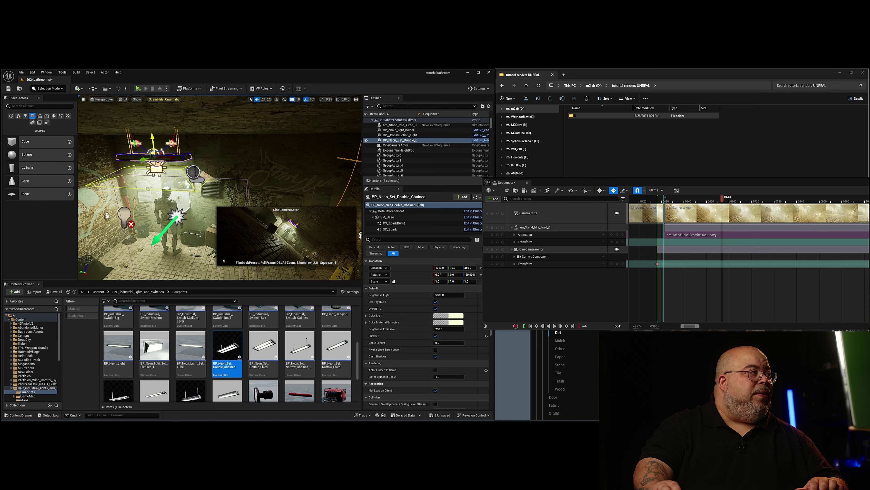
- Set the Intensity of the neon fixture's RectLight component to 0 and test it with a short simulation
drag(174, 203, 194, 161)
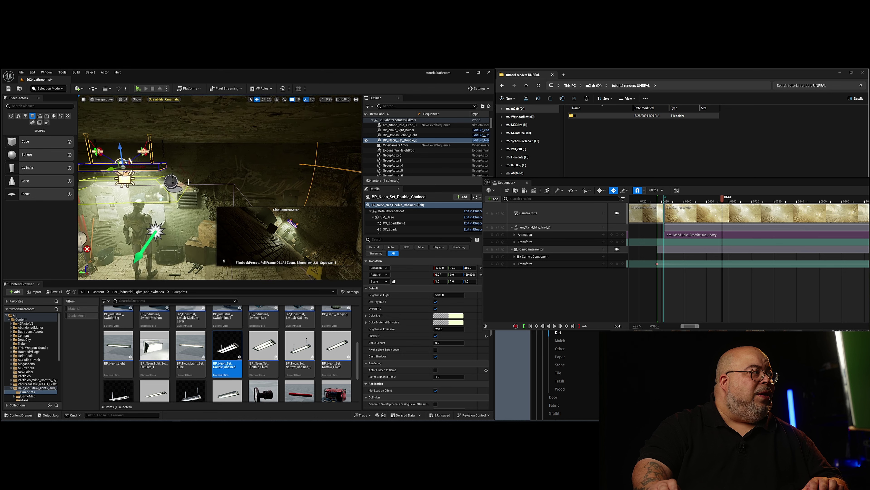
drag(148, 176, 154, 156)
right_drag(148, 176, 112, 185)
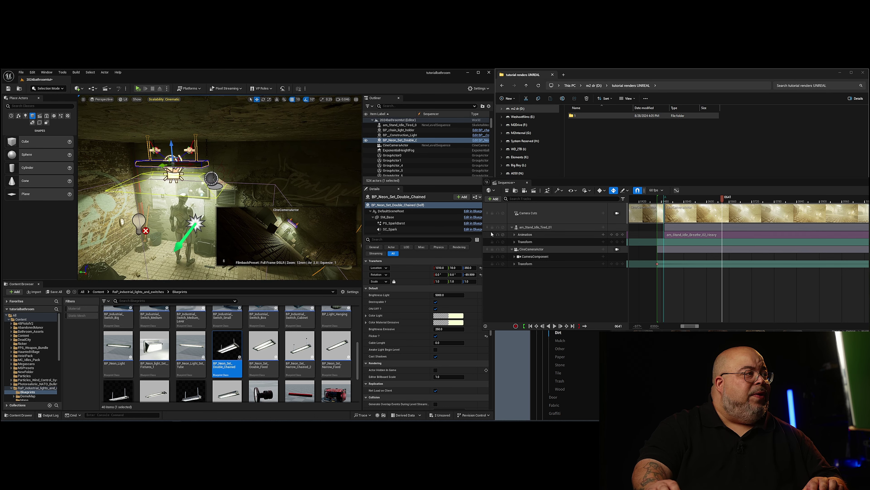
scroll(379, 219, down, 2)
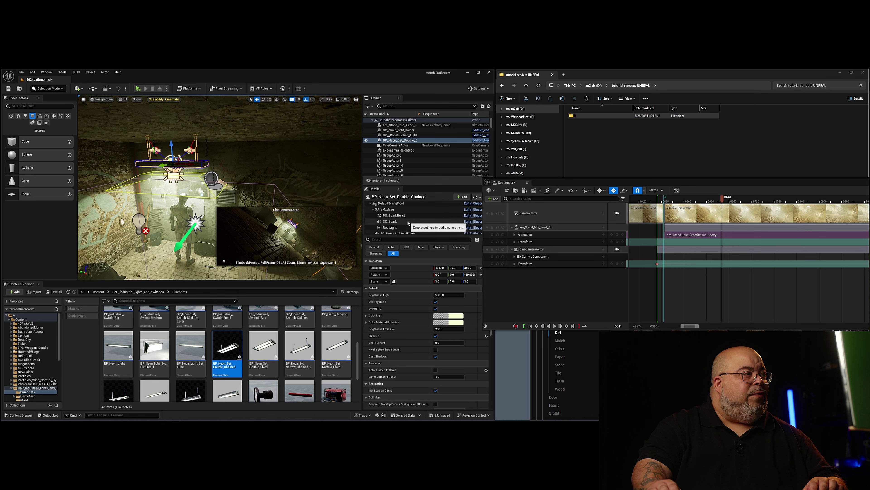
click(386, 220)
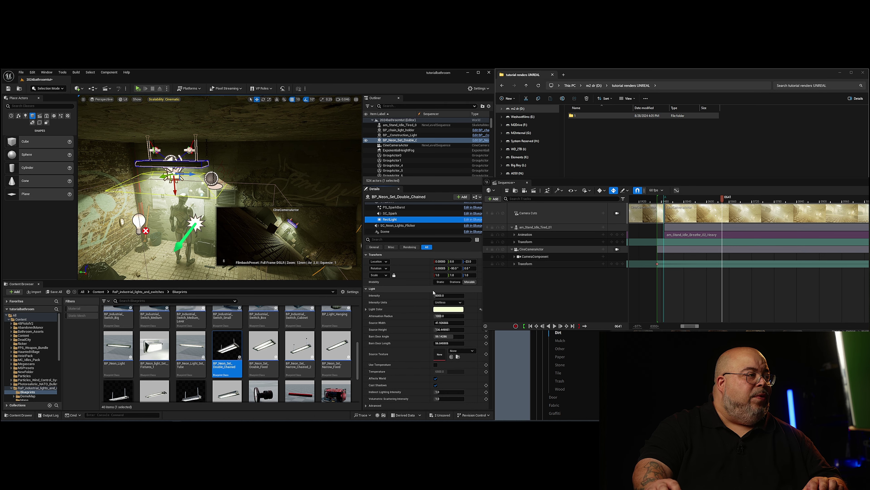
drag(437, 295, 433, 295)
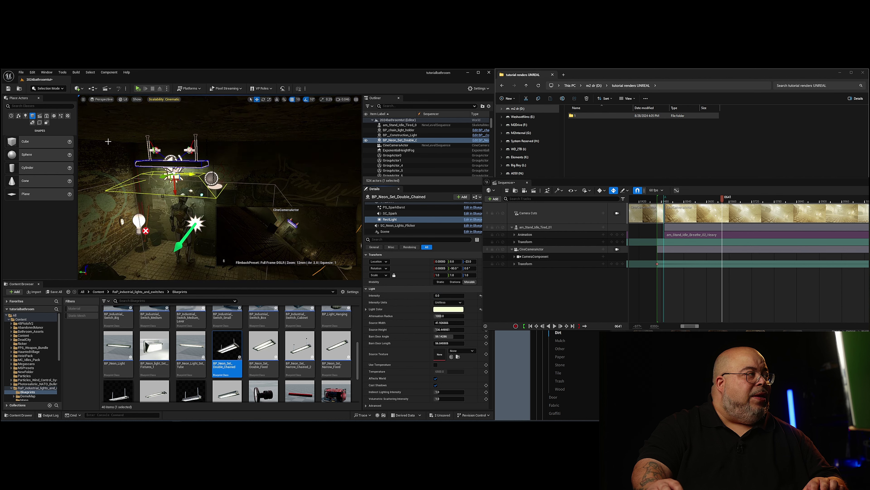
click(151, 89)
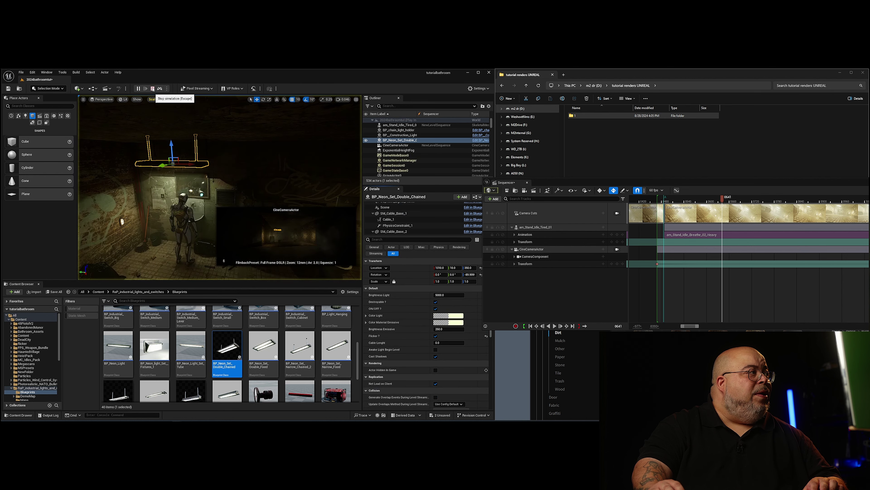
click(153, 89)
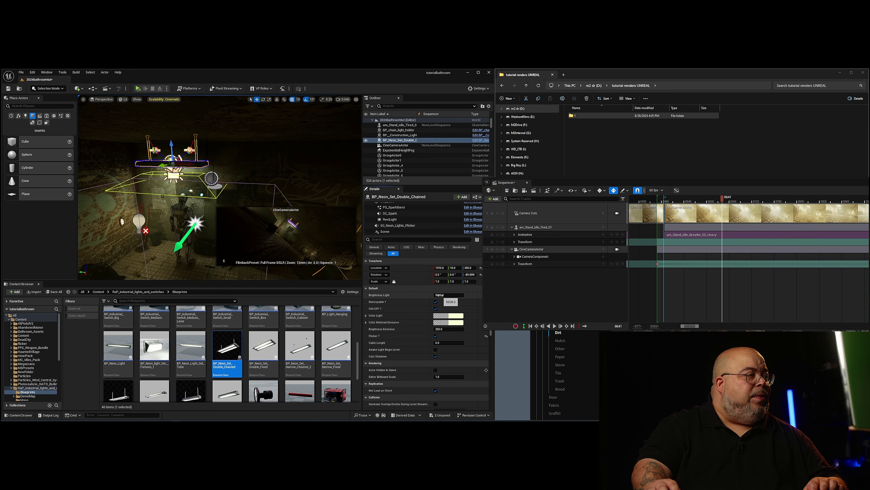
- Set the neon fixture's Brightness Light to 0.1 and simulate the level to check the dimmed light
drag(440, 295, 417, 295)
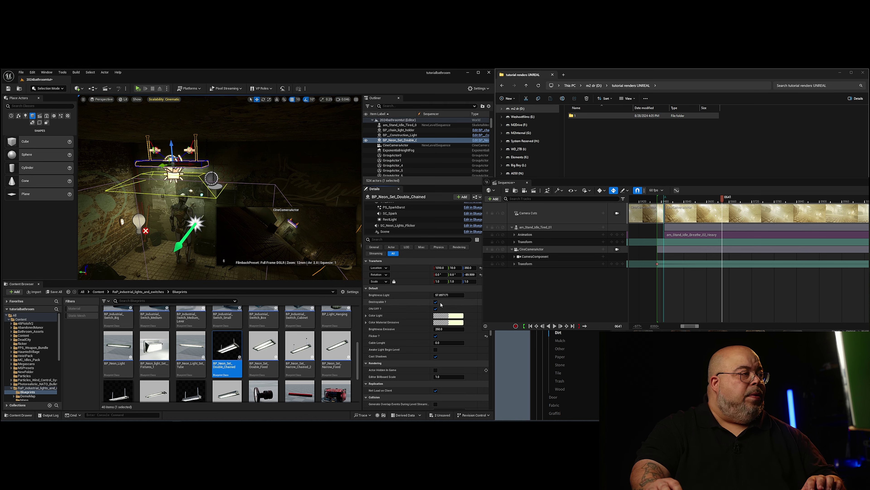
click(445, 295)
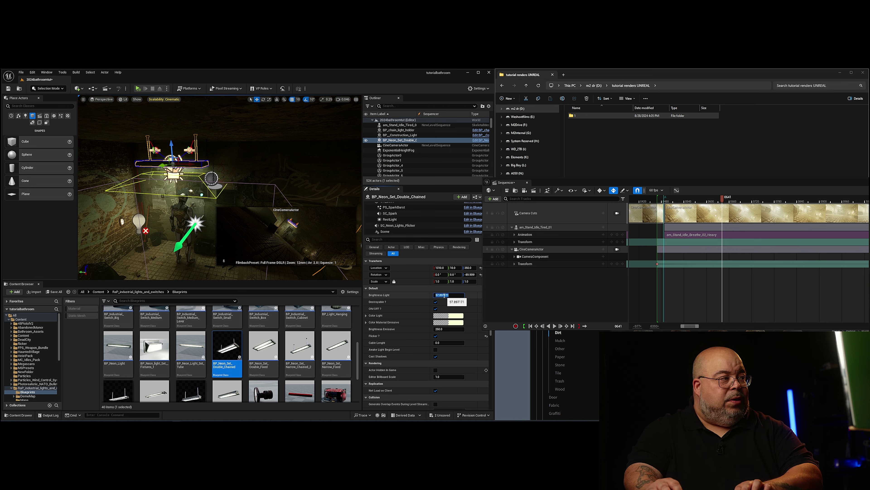
text(0.1)
key(Return)
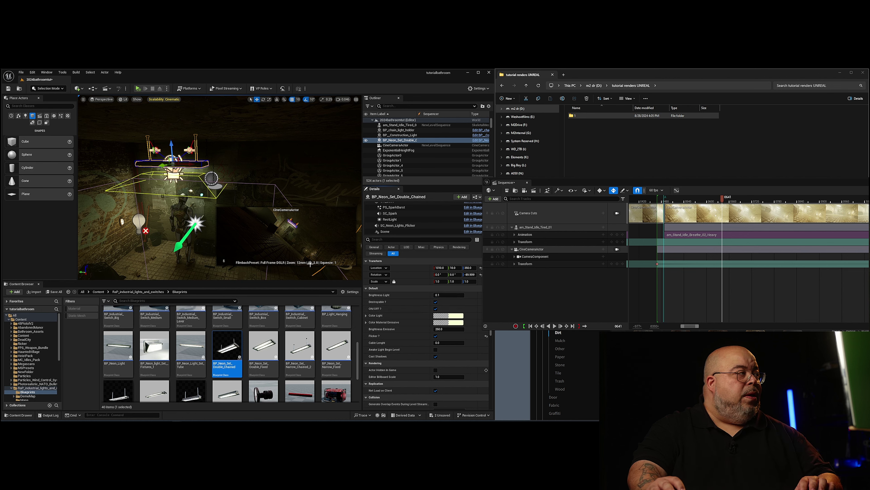
click(146, 89)
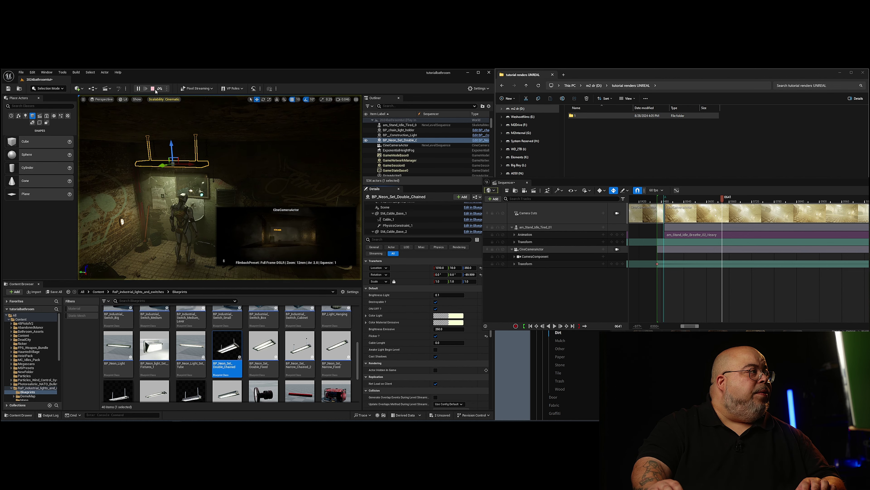
click(153, 89)
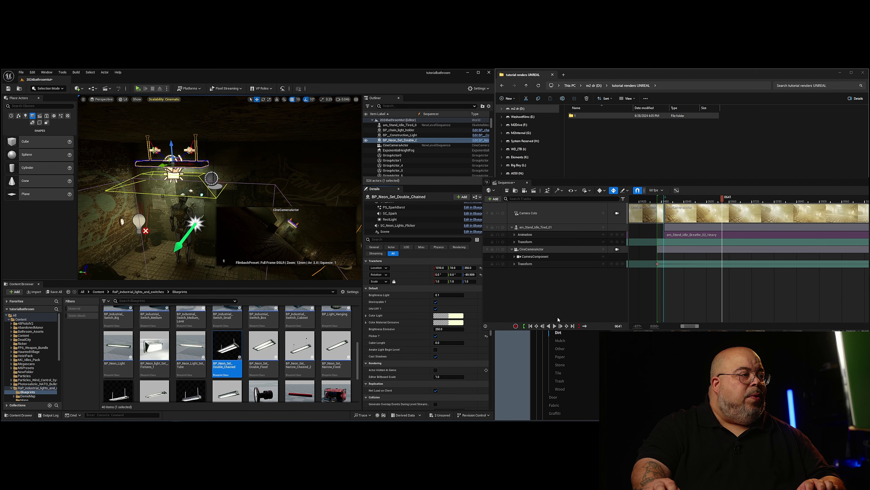
- Play the opening of the sequence from its start to review the shot with the dimmed neon fixture
click(531, 326)
key(space)
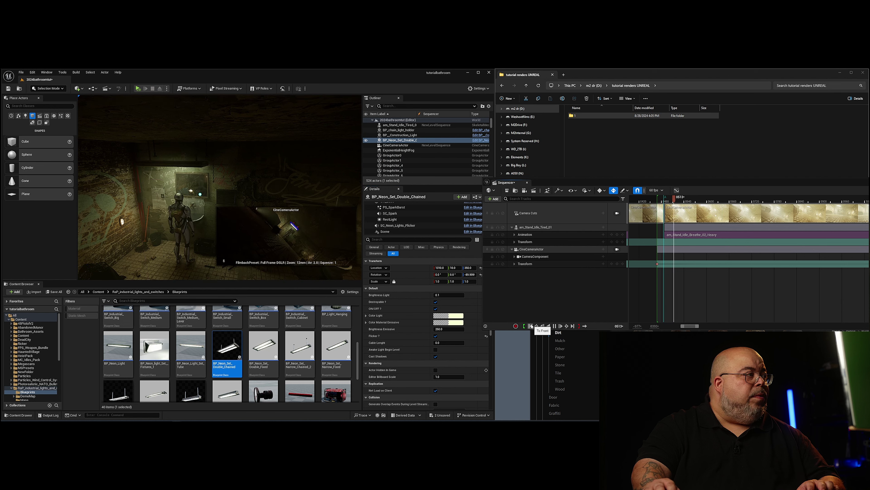
key(space)
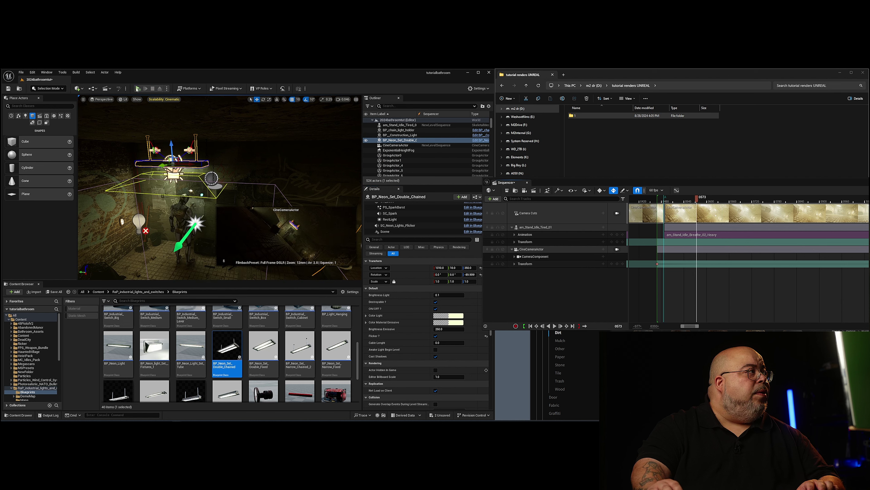
- Simulate the level briefly and look through the neon fixture's remaining settings
click(139, 89)
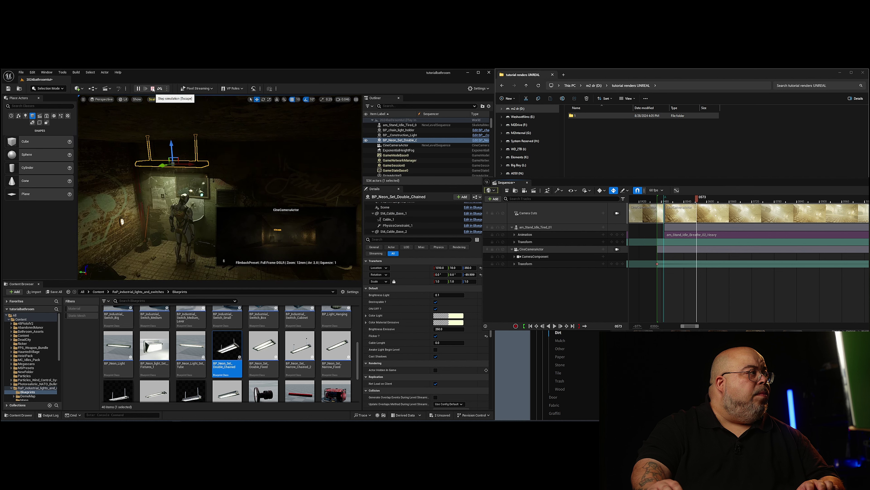
click(153, 89)
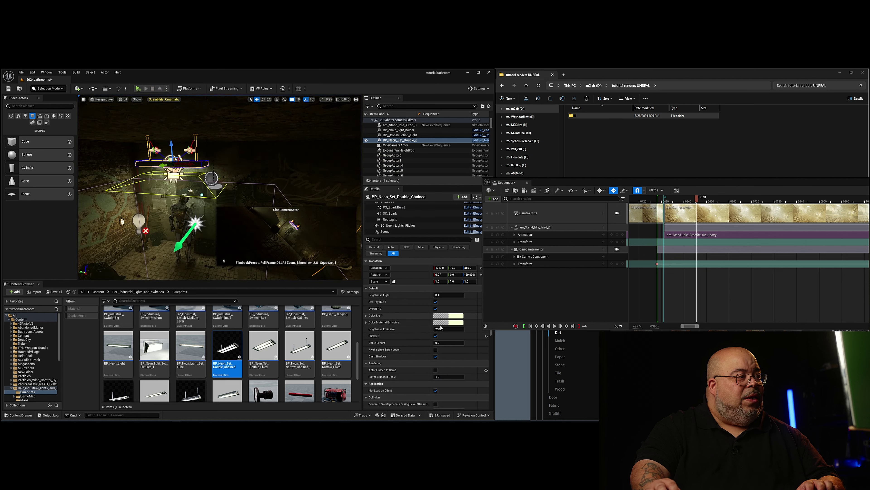
scroll(431, 350, down, 3)
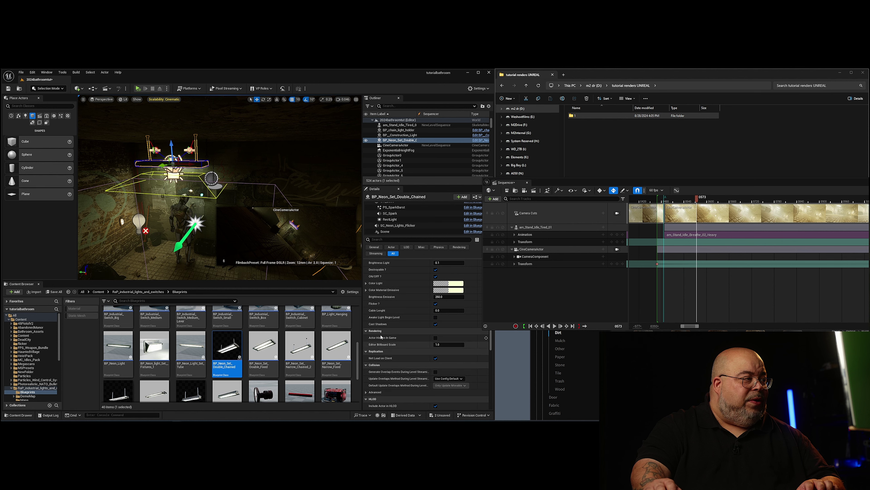
scroll(397, 359, down, 3)
scroll(408, 355, down, 1)
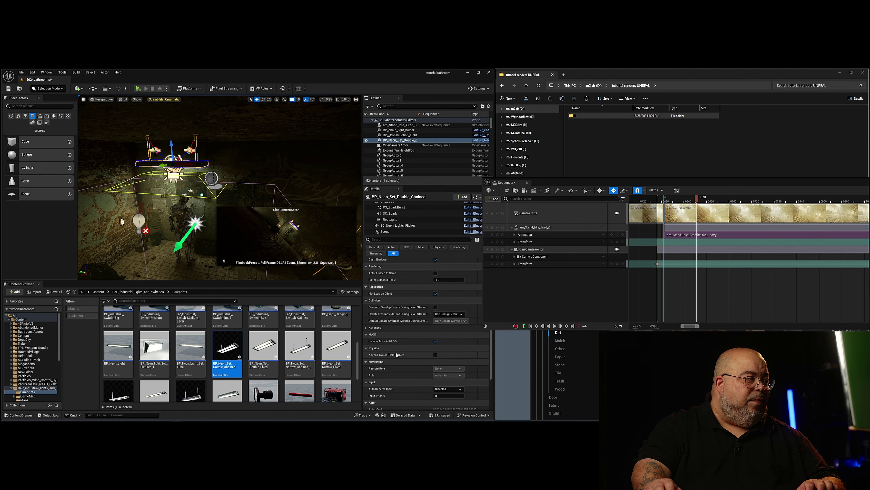
scroll(144, 272, up, 5)
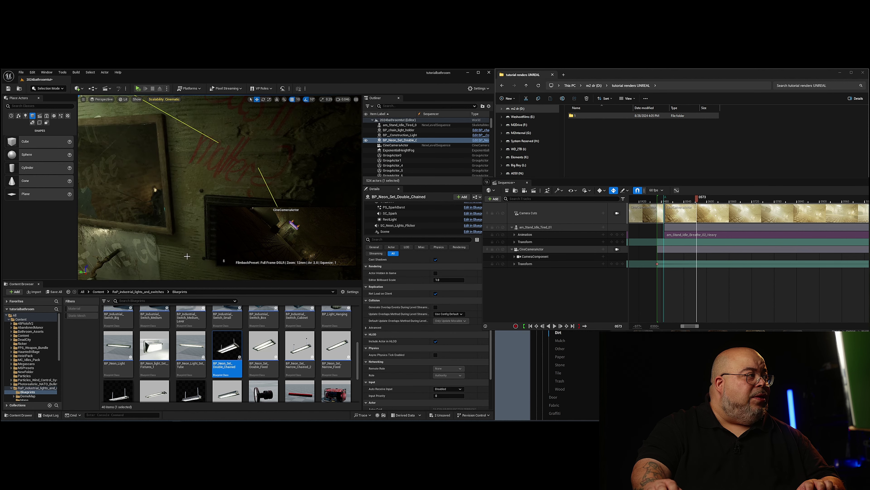
- Inspect the stacked cardboard boxes in the bathroom corner and simulate the level briefly to see how they behave
scroll(144, 271, down, 5)
right_drag(144, 272, 157, 295)
key(w)
right_drag(144, 212, 181, 213)
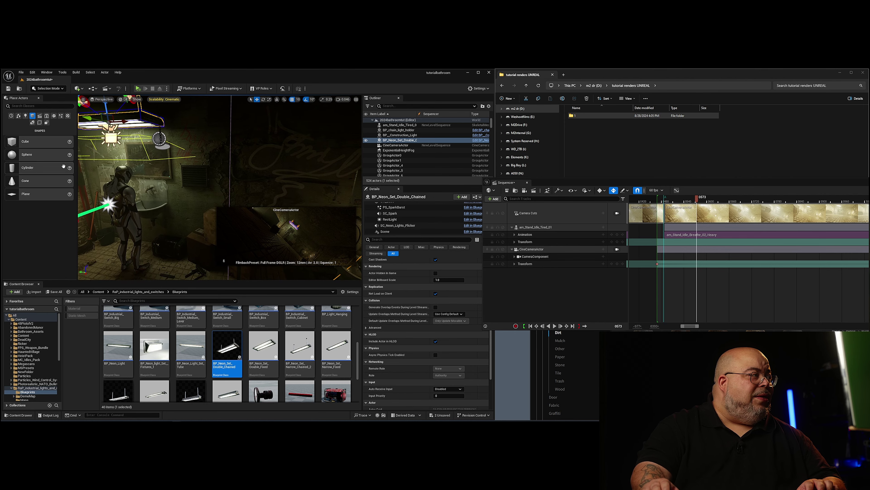
right_drag(144, 185, 274, 199)
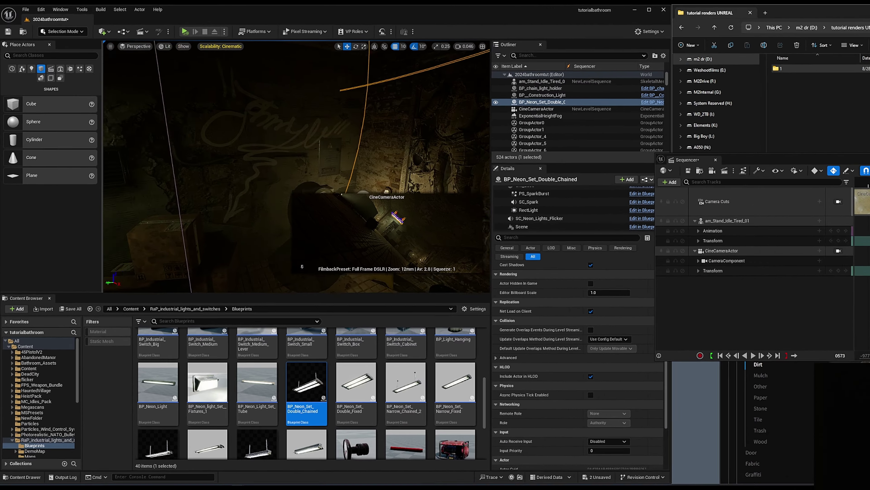
right_drag(274, 165, 219, 250)
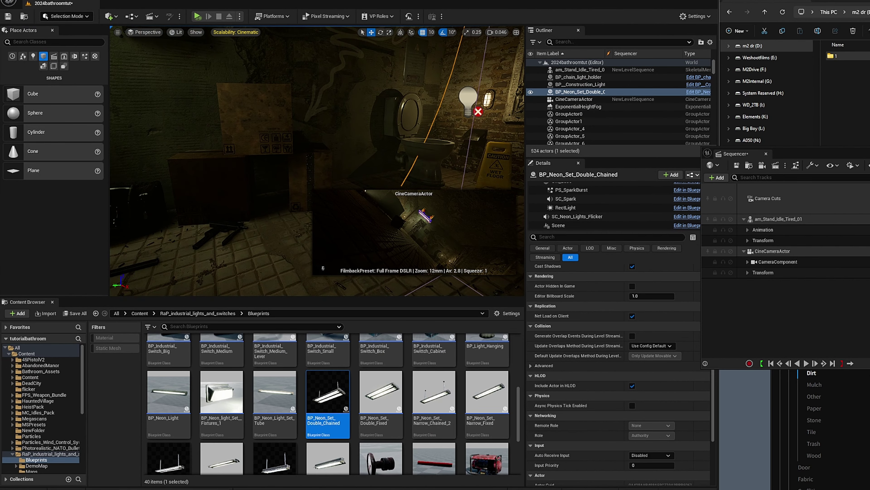
right_drag(270, 107, 306, 61)
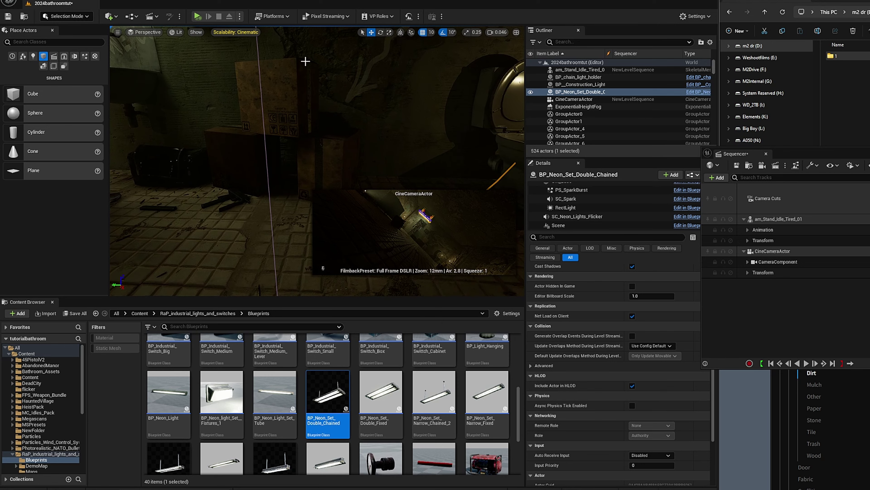
click(197, 16)
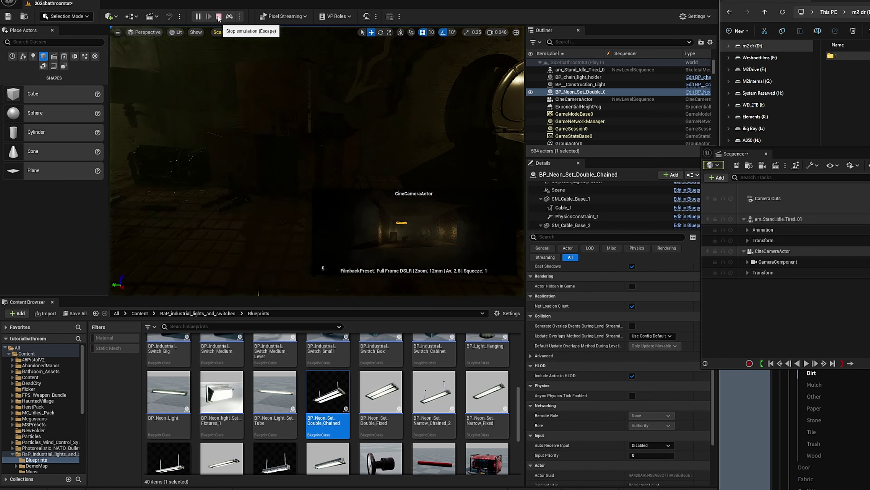
click(219, 16)
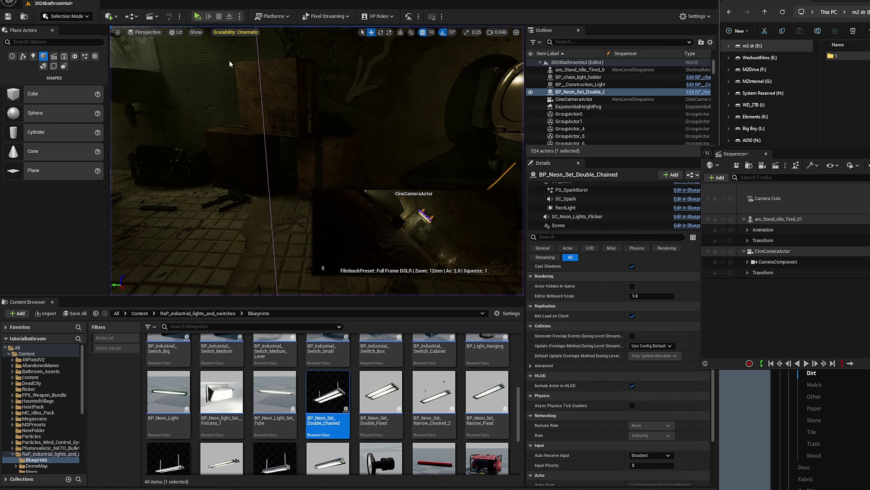
- Disable Simulate Physics on PH_CardBOx2 and PH_CardBOx, turn off Enable Gravity on PH_CardBOx, and test with a short simulation
click(331, 163)
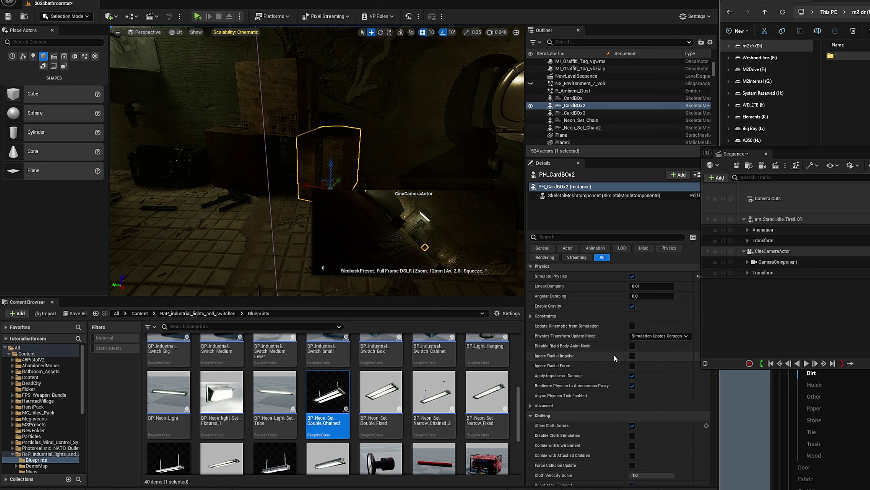
scroll(614, 355, up, 2)
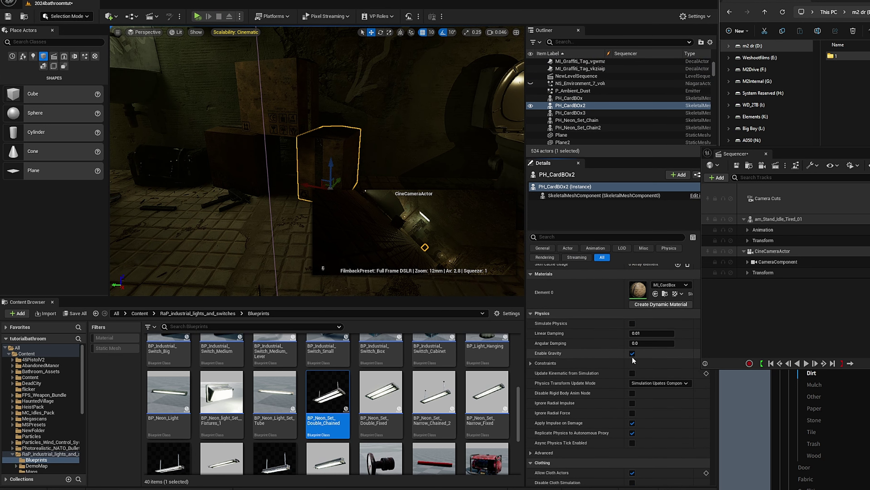
click(224, 144)
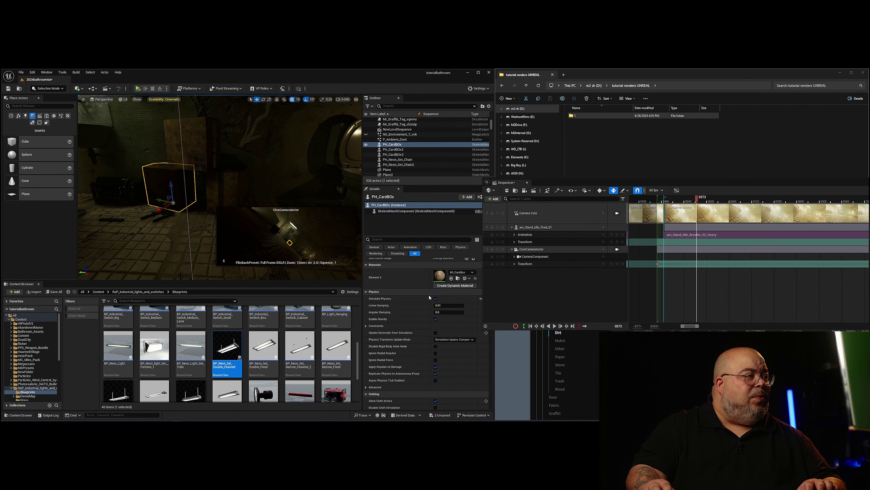
click(436, 299)
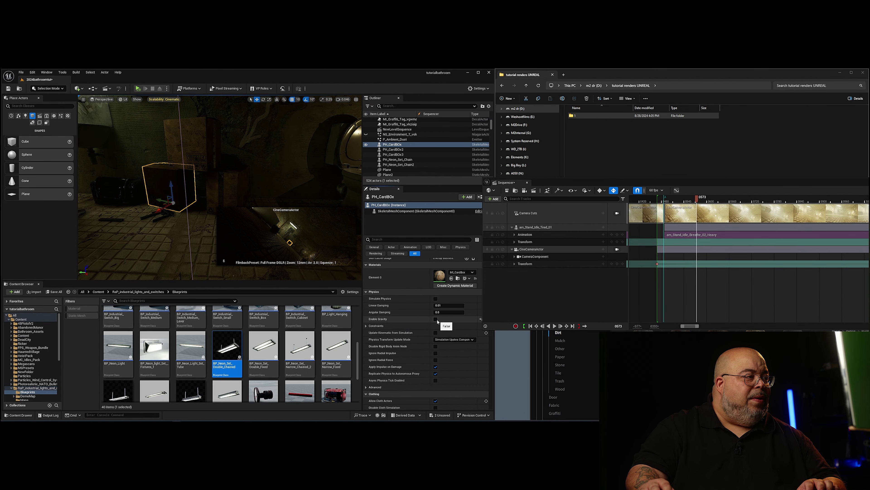
click(138, 89)
click(153, 88)
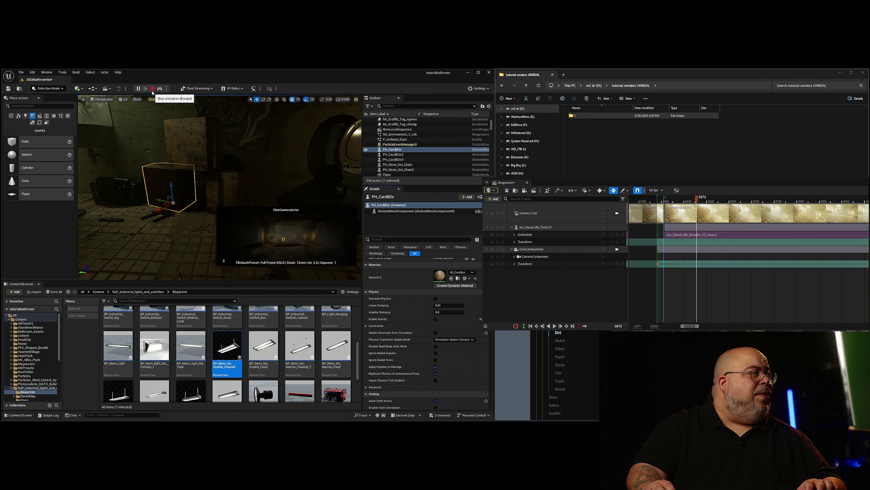
- Shift the SM_SM011_Nostock_X gun mesh slightly across the floor near the cardboard boxes
click(148, 235)
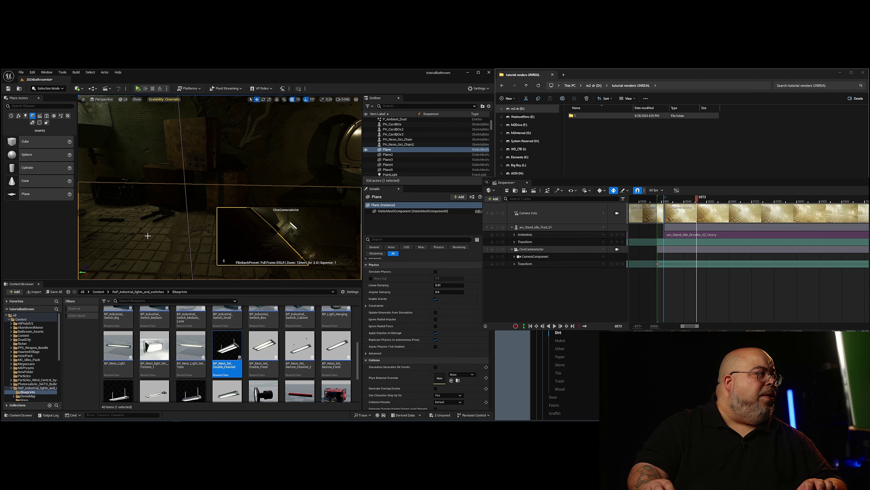
click(157, 218)
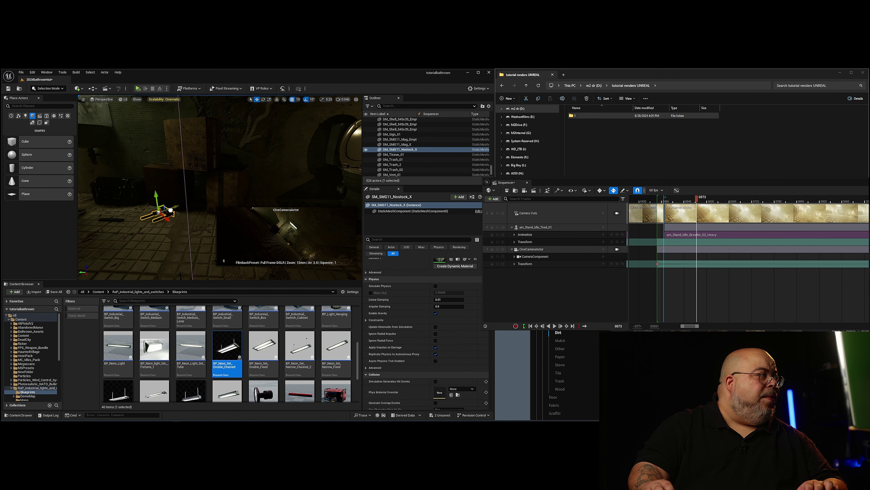
drag(170, 210, 160, 214)
click(107, 247)
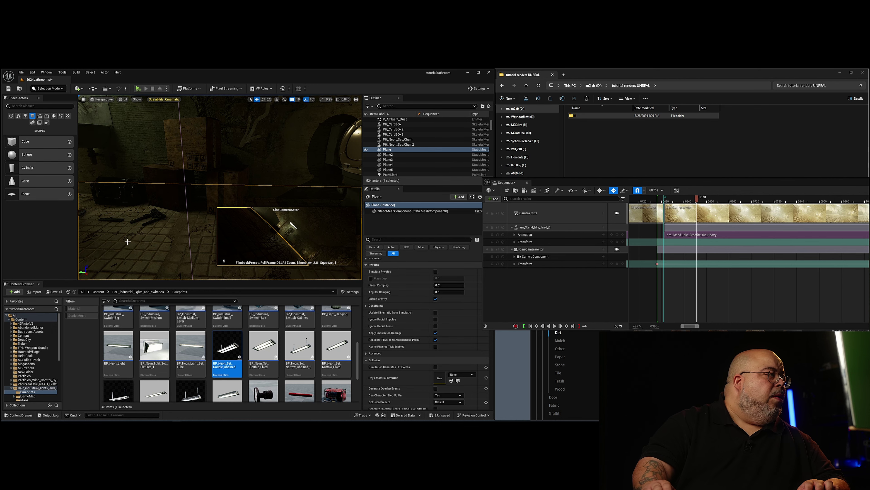
- Simulate the level twice from a wide view of the room to check the neon light around the character
scroll(127, 241, down, 6)
right_drag(127, 241, 246, 212)
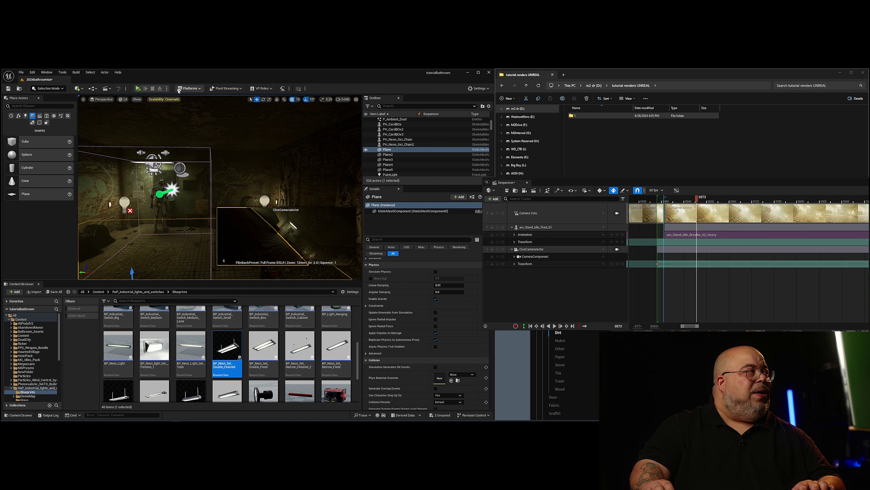
click(139, 88)
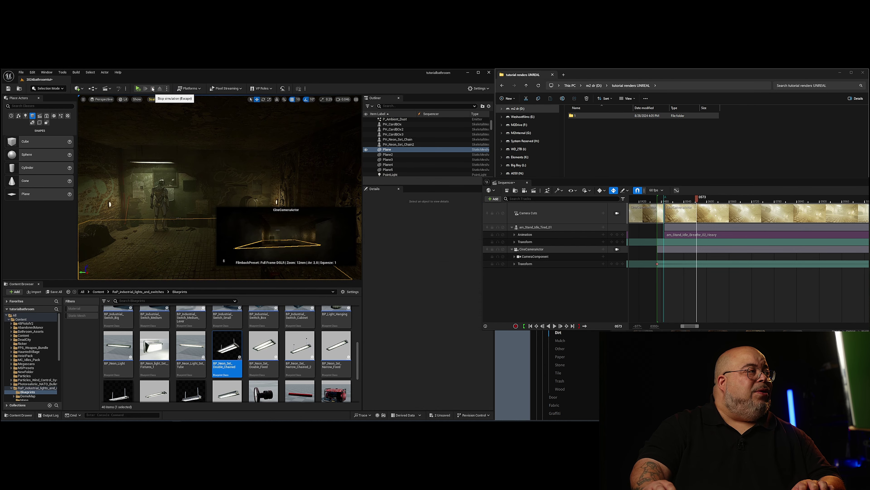
click(152, 87)
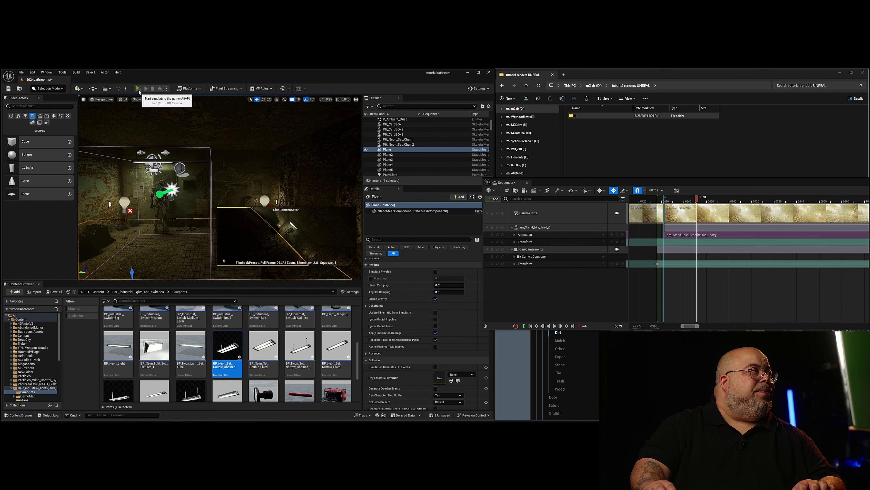
click(138, 89)
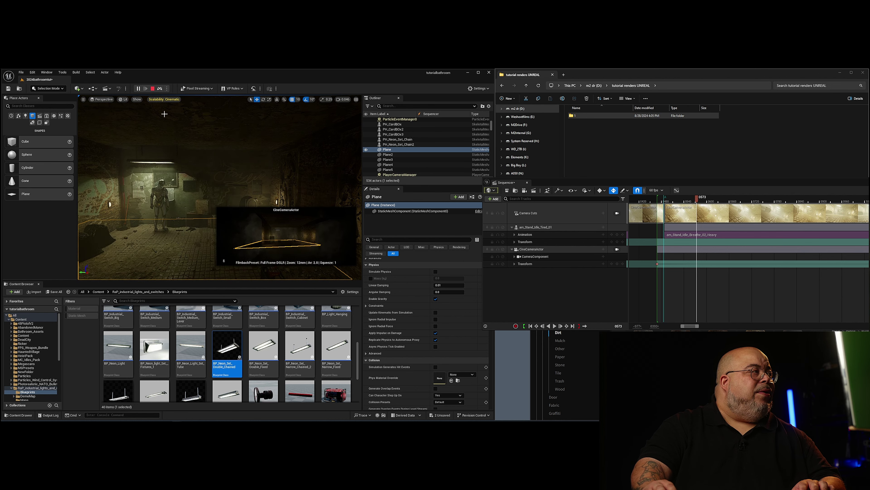
click(153, 89)
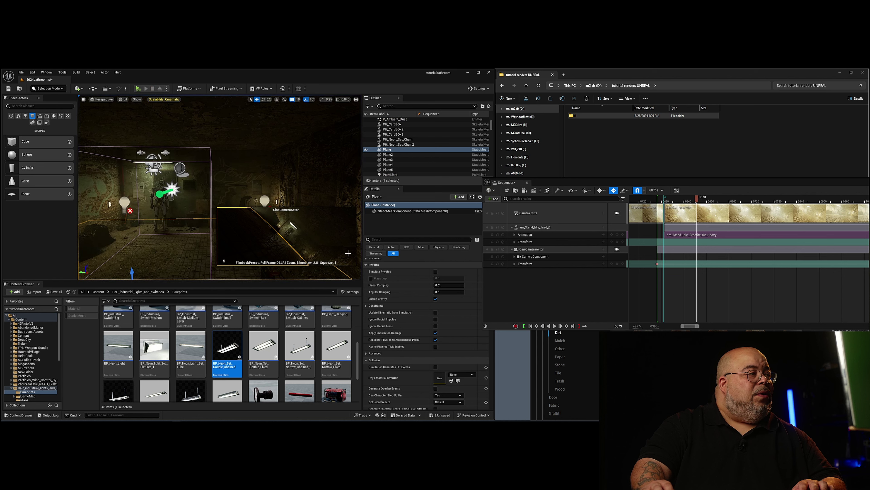
- Increase the Source Width of the neon fixture's RectLight and adjust its Source Height and Barn Door Length
click(160, 174)
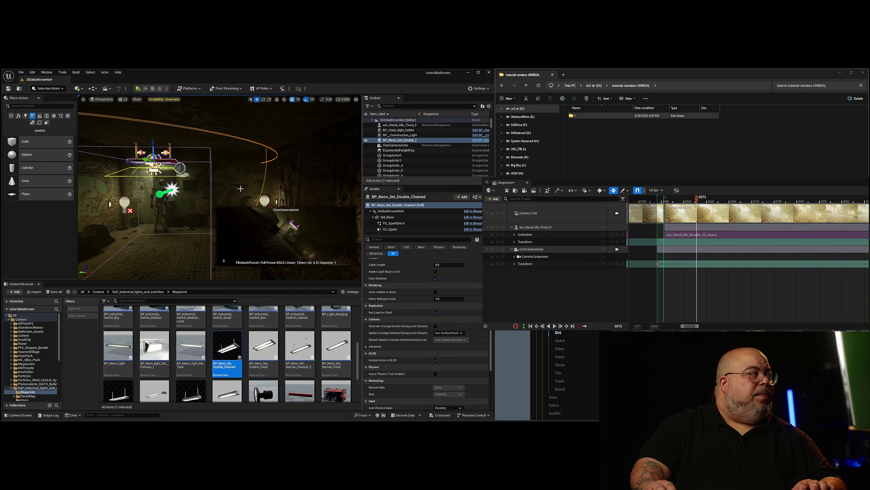
scroll(397, 274, up, 2)
scroll(397, 224, down, 2)
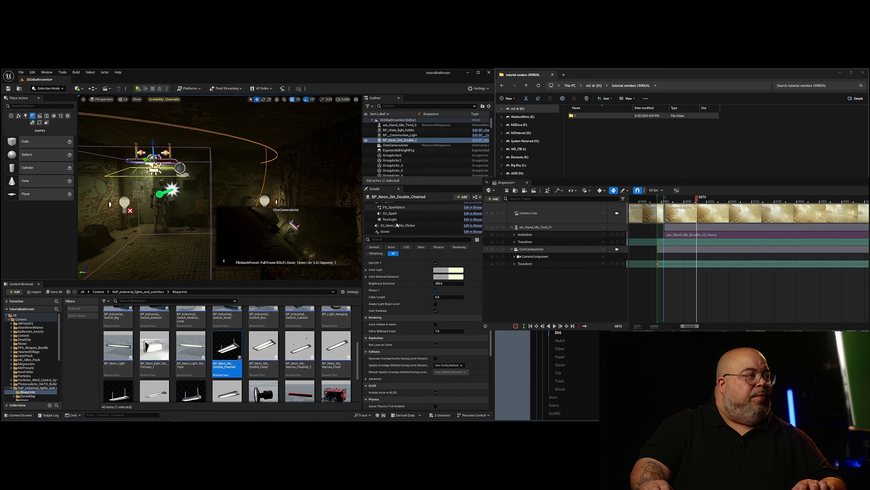
scroll(397, 224, down, 1)
click(391, 211)
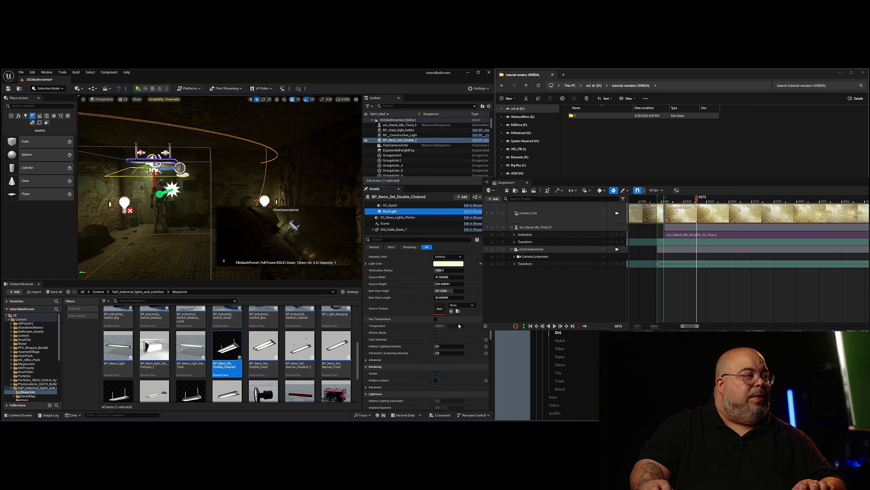
mouse_move(438, 284)
mouse_down()
mouse_move(450, 277)
mouse_move(442, 277)
mouse_move(438, 297)
mouse_up()
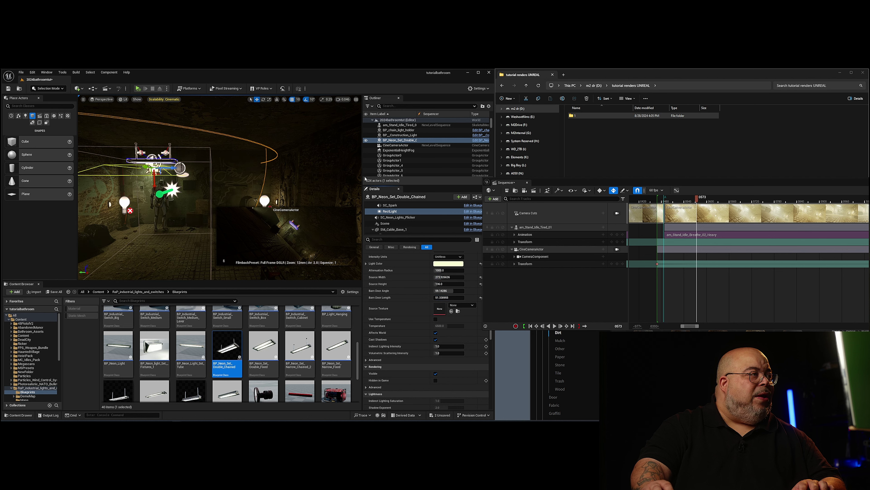
- Hide and show the neon fixture to compare its light, and check the adjusted RectLight in a short simulation
click(366, 141)
click(366, 140)
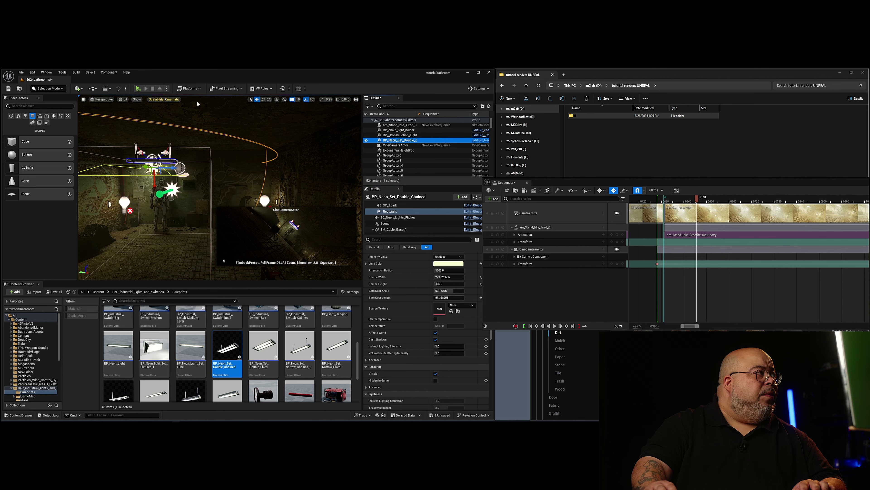
click(138, 89)
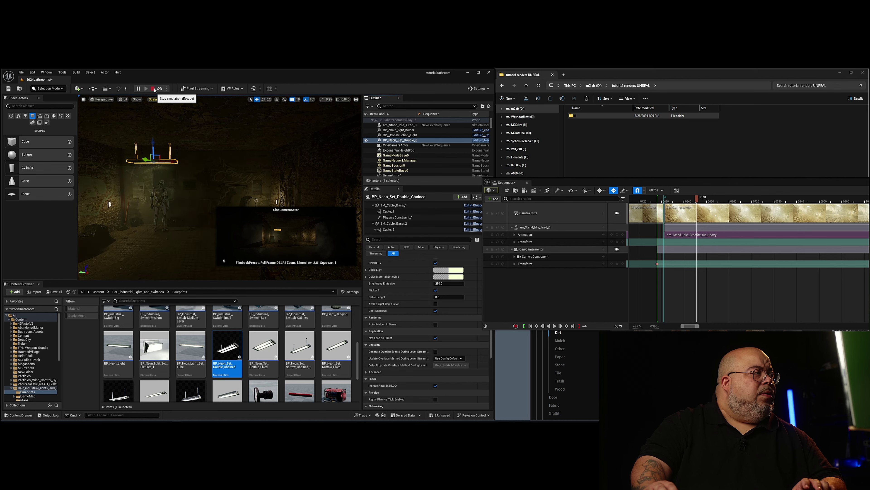
click(153, 89)
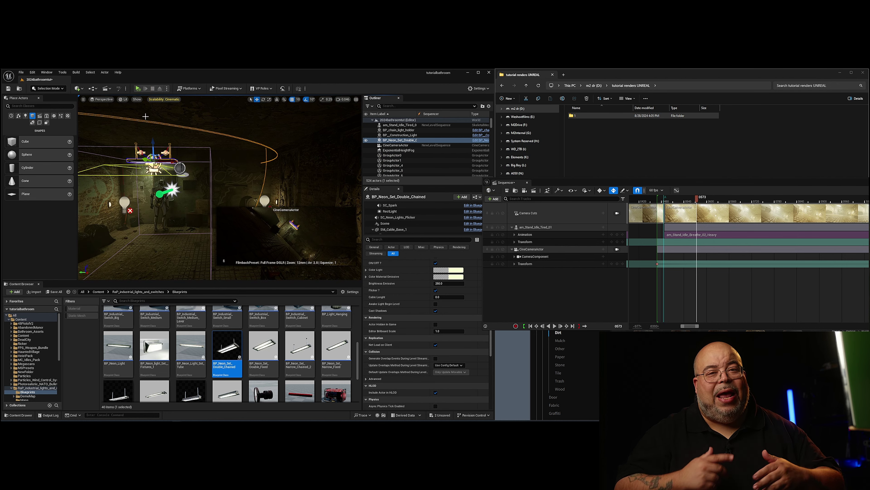